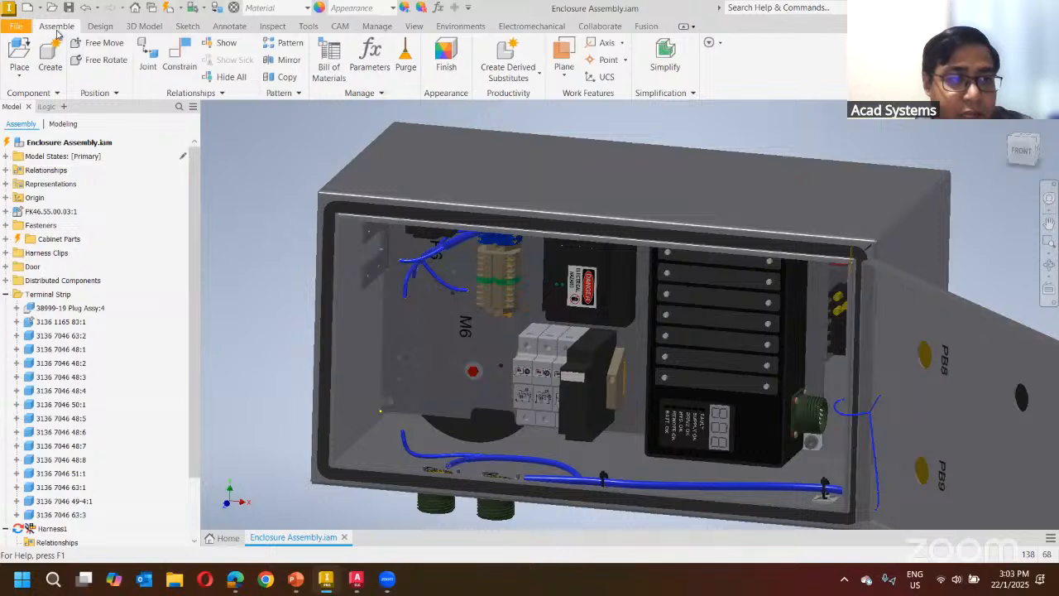
- Open the Electrical Catalog Browser and bring up its database configuration
left_click(19, 73)
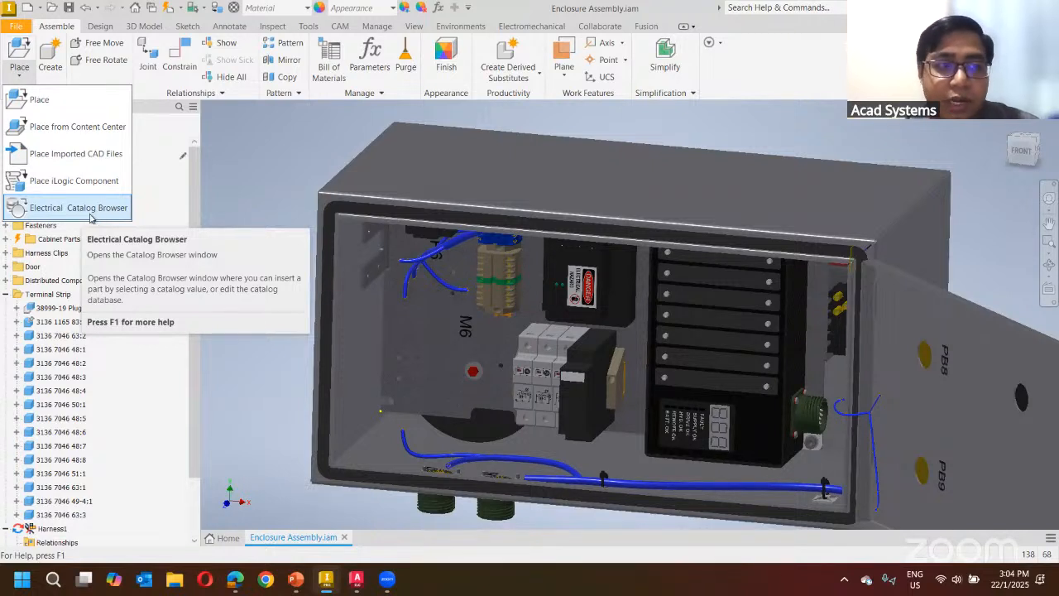
left_click(105, 208)
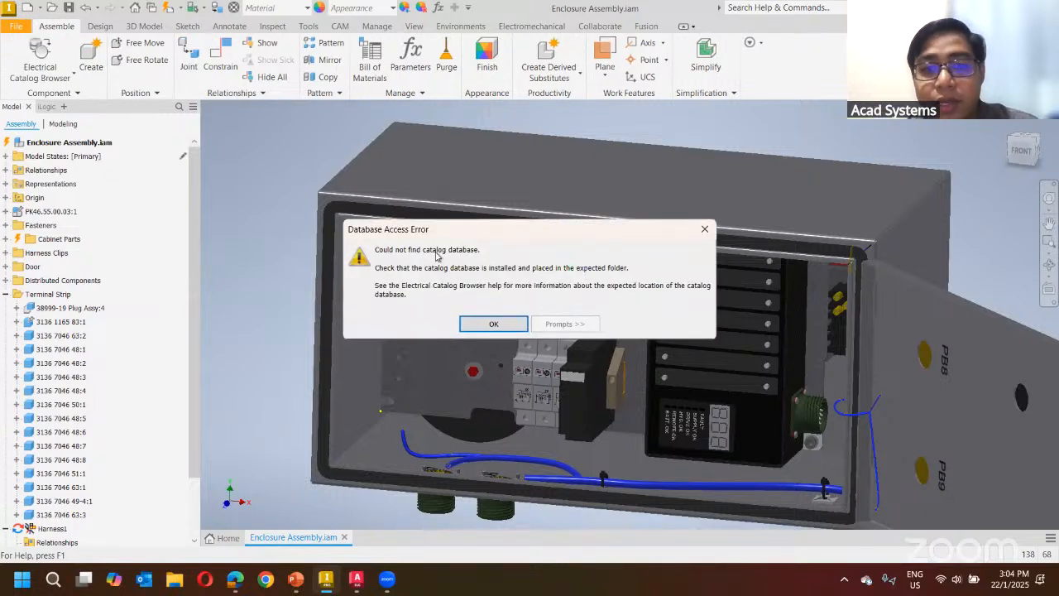
left_click(492, 324)
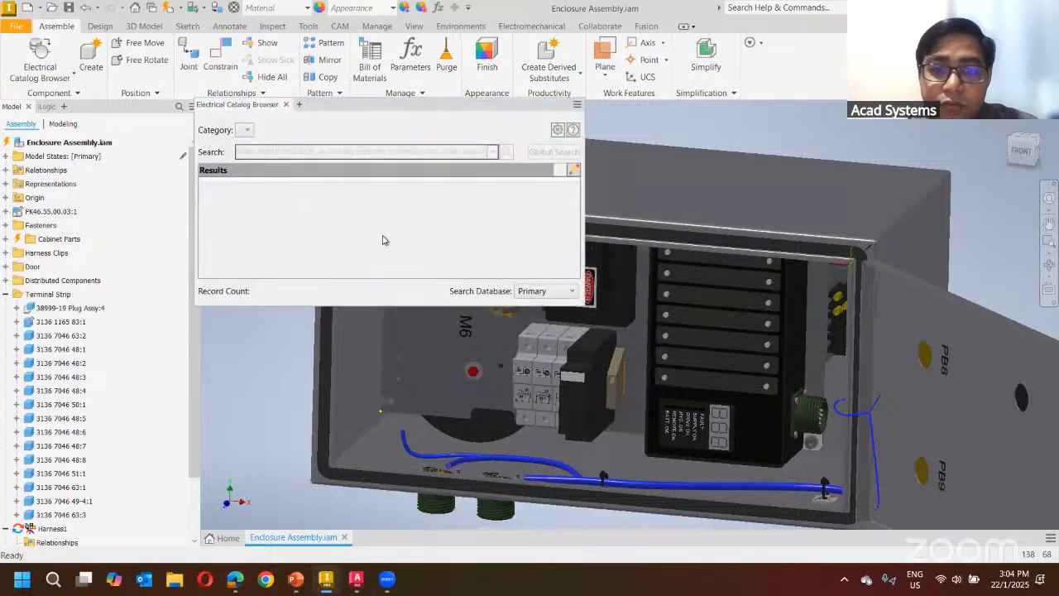
left_click(556, 131)
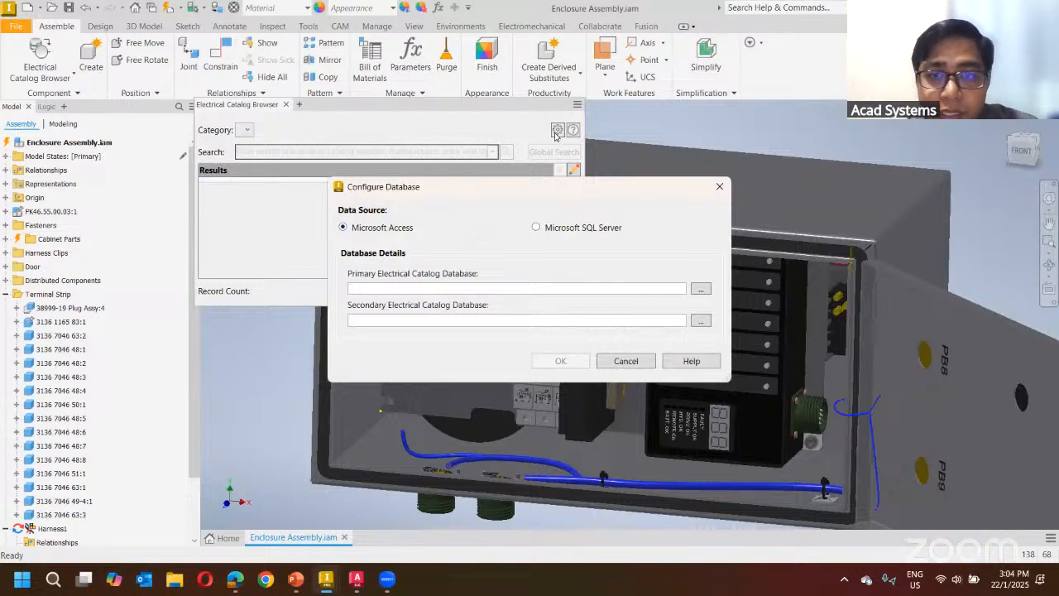
left_click(719, 186)
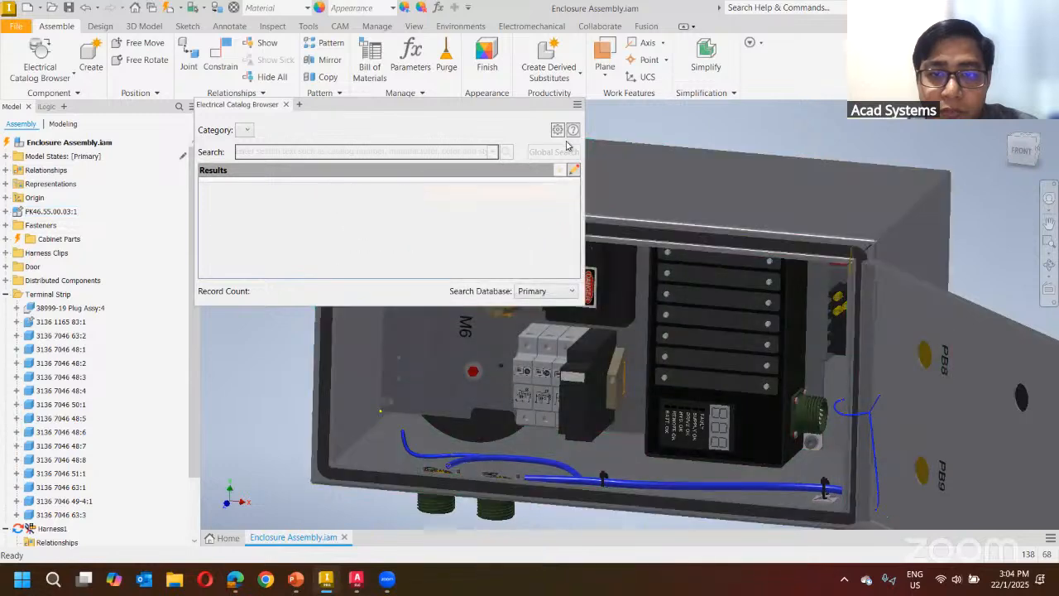
left_click(556, 131)
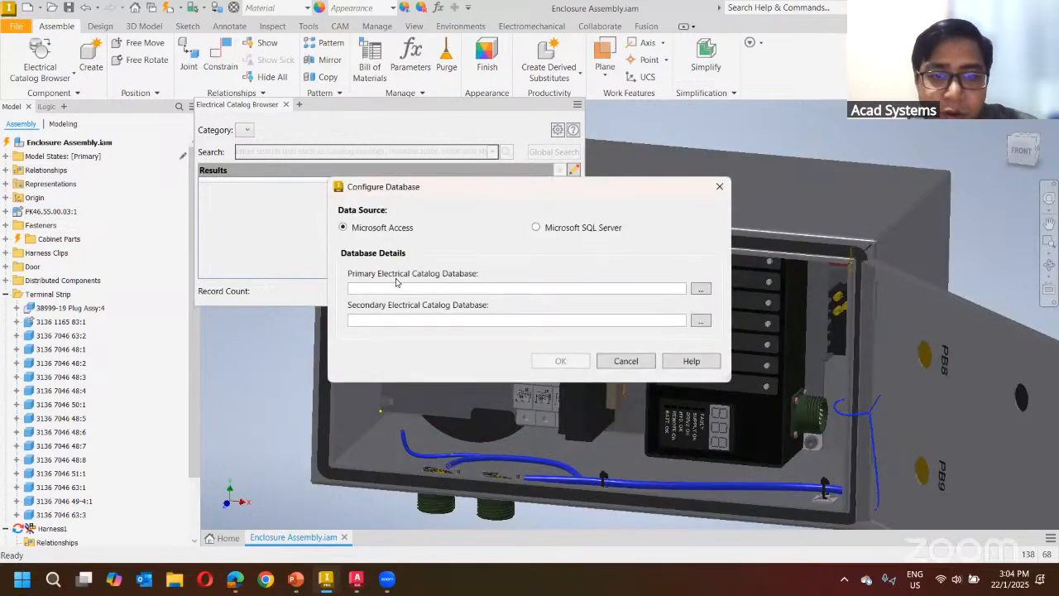
- Set the primary electrical catalog database to ACE_2016_EMX_cat.mdb from the FOL Electromechanical Sync project's ACE_EMX_2016 folder, with Microsoft Access as data source
left_click(700, 289)
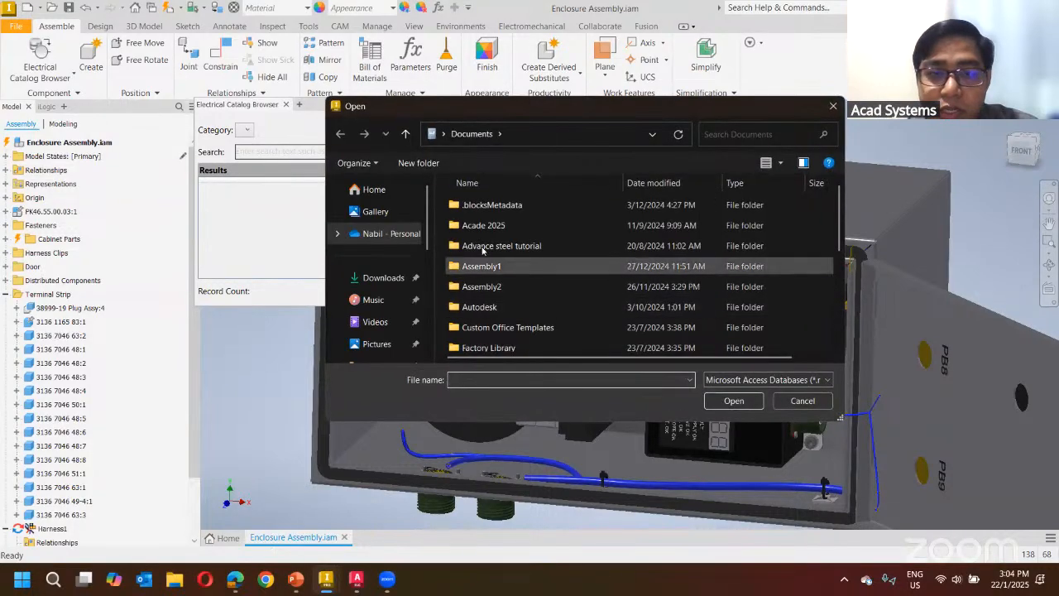
scroll(395, 314, "down", 5)
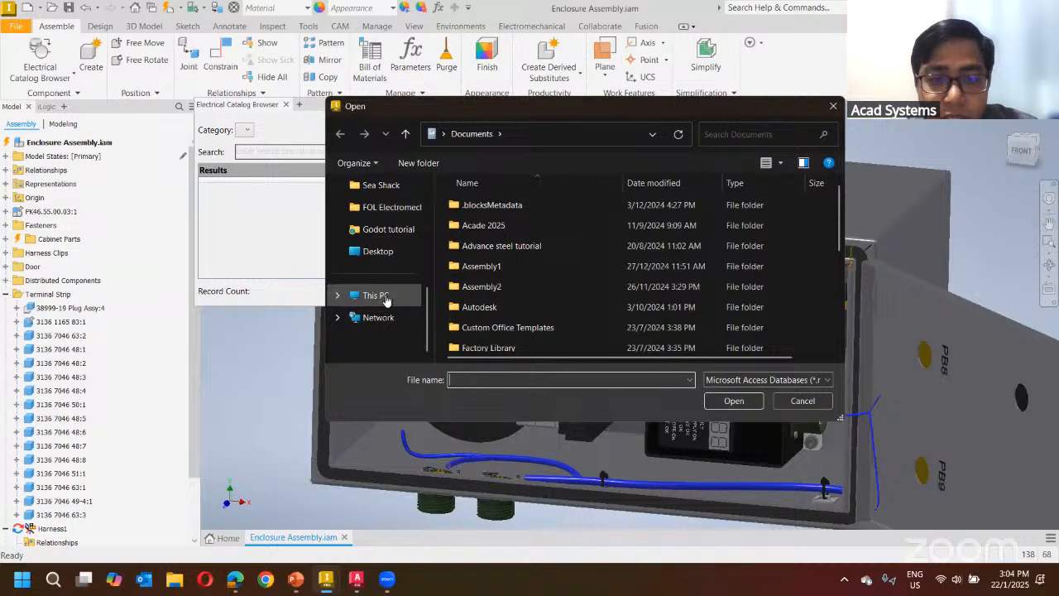
left_click(373, 296)
scroll(364, 281, "up", 5)
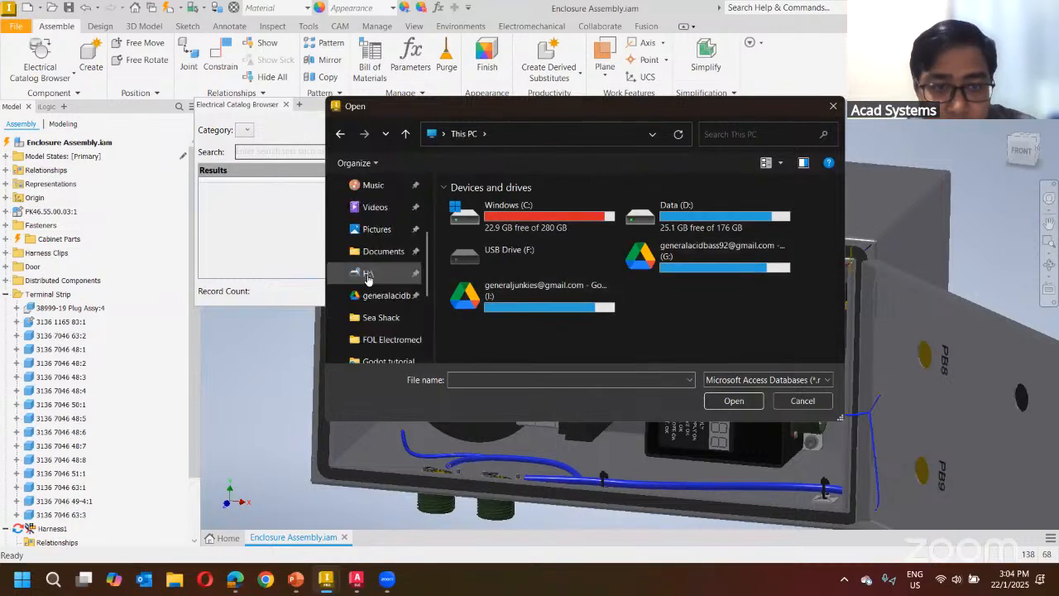
scroll(379, 253, "up", 3)
scroll(385, 260, "down", 5)
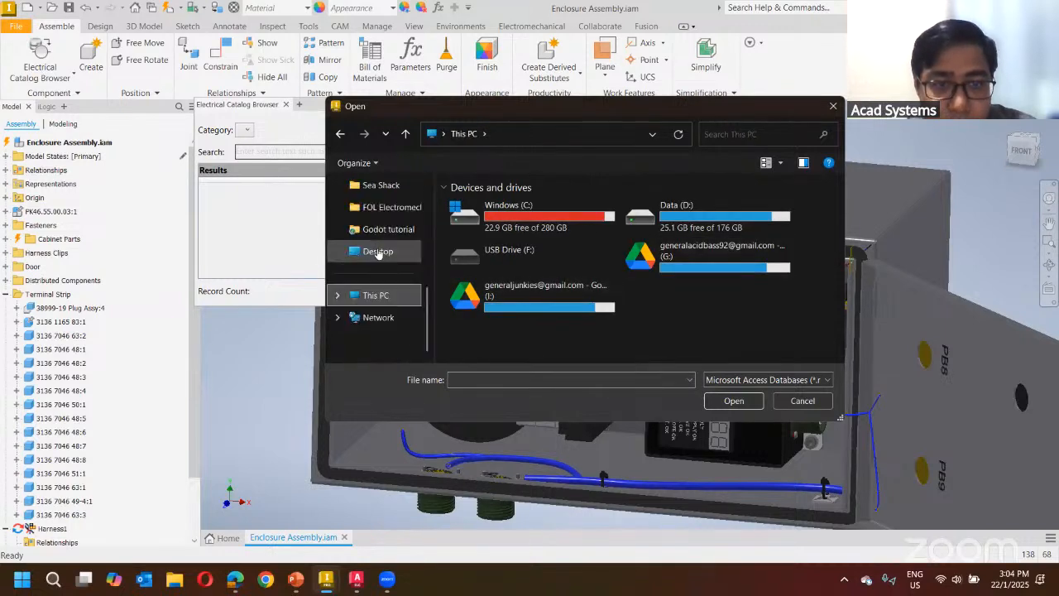
left_click(388, 257)
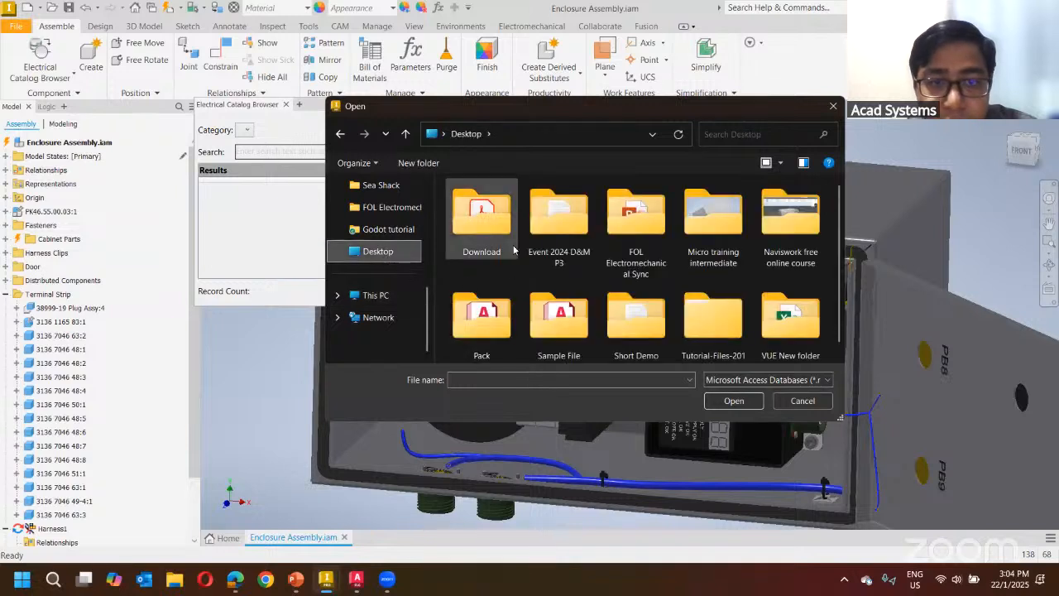
double_click(631, 232)
double_click(482, 217)
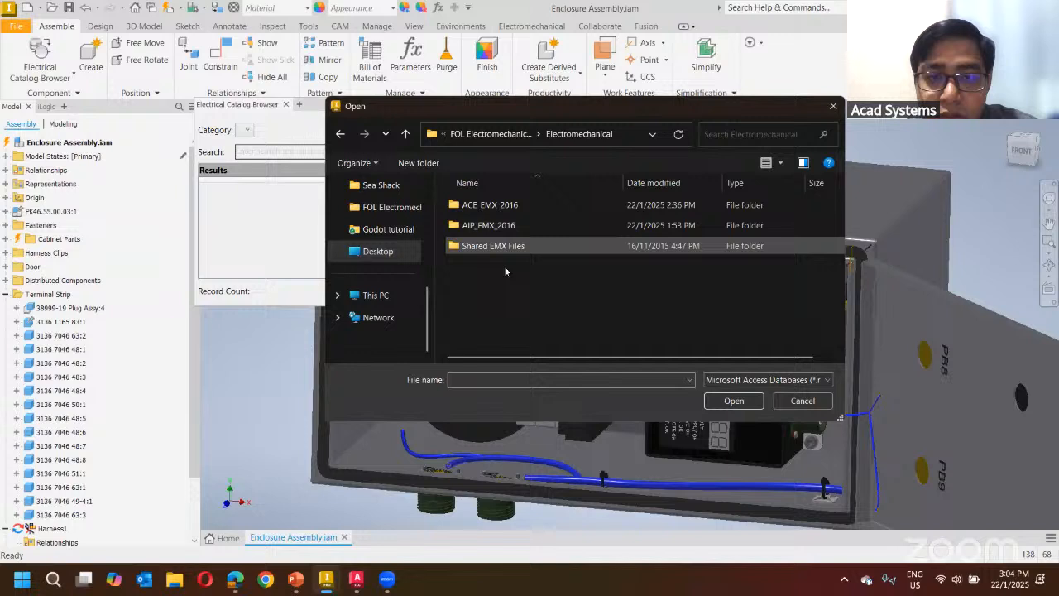
double_click(492, 203)
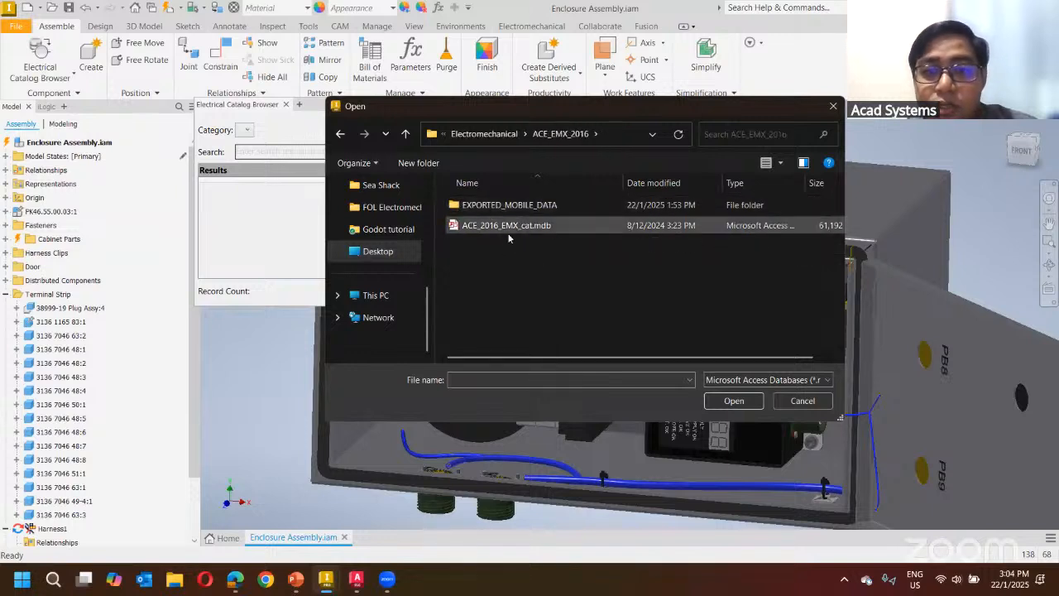
left_click(513, 227)
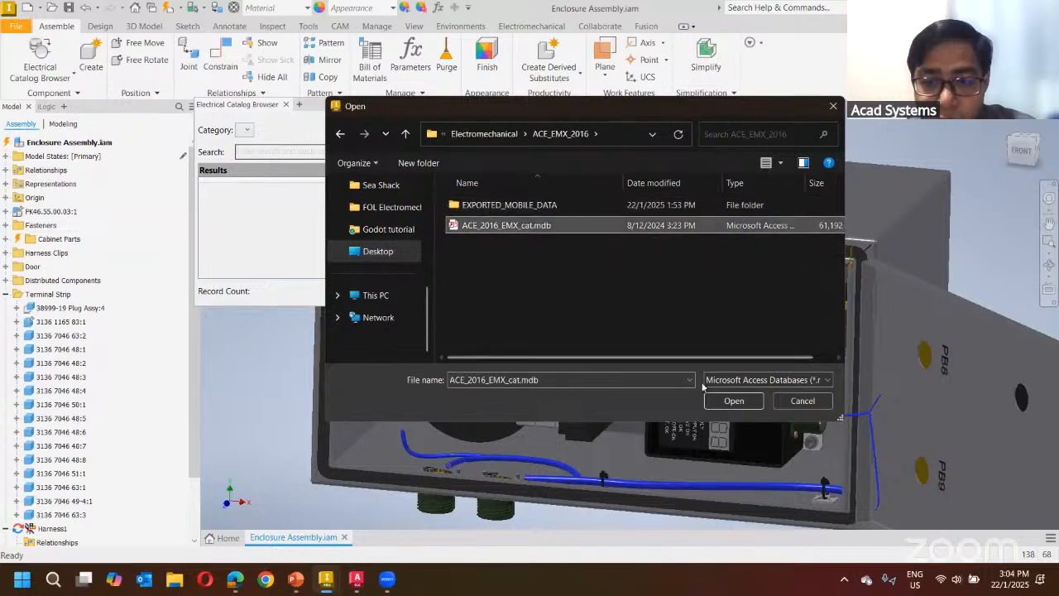
left_click(731, 401)
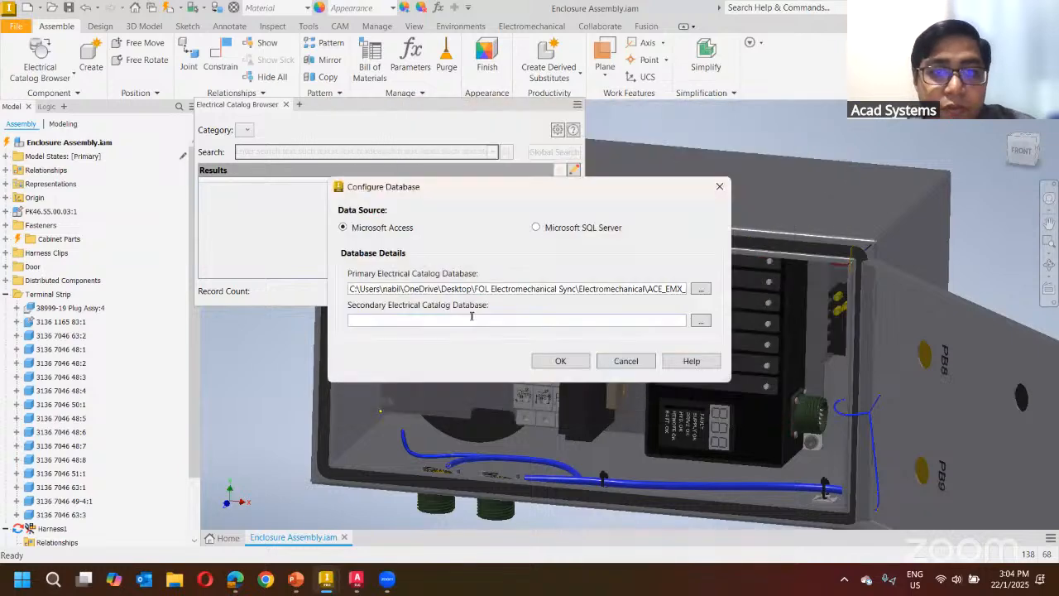
left_click(555, 362)
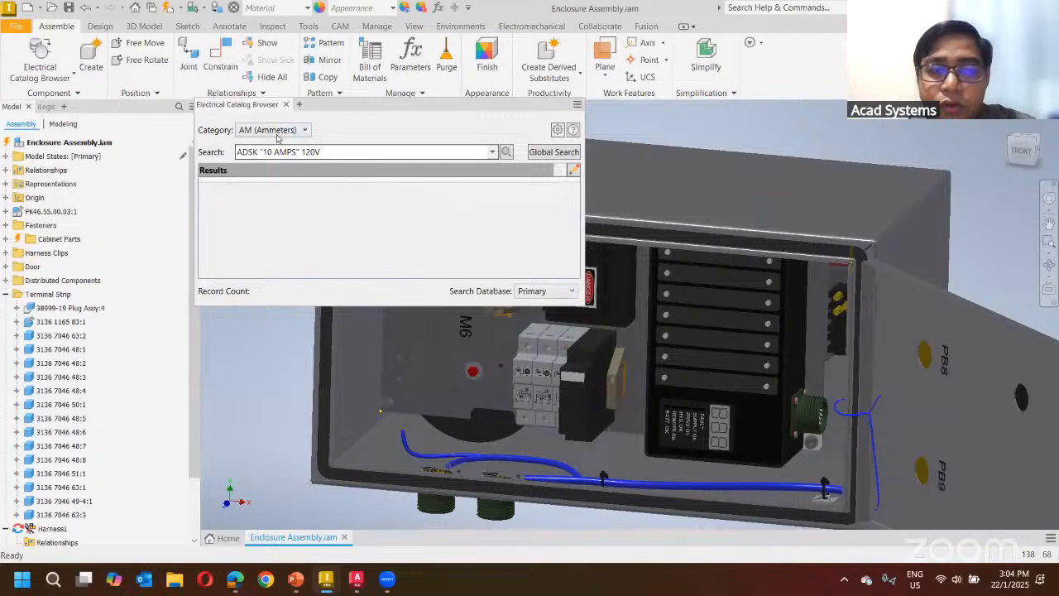
- Look through the catalog's component categories and examine the electrical components inside the enclosure
left_click(278, 138)
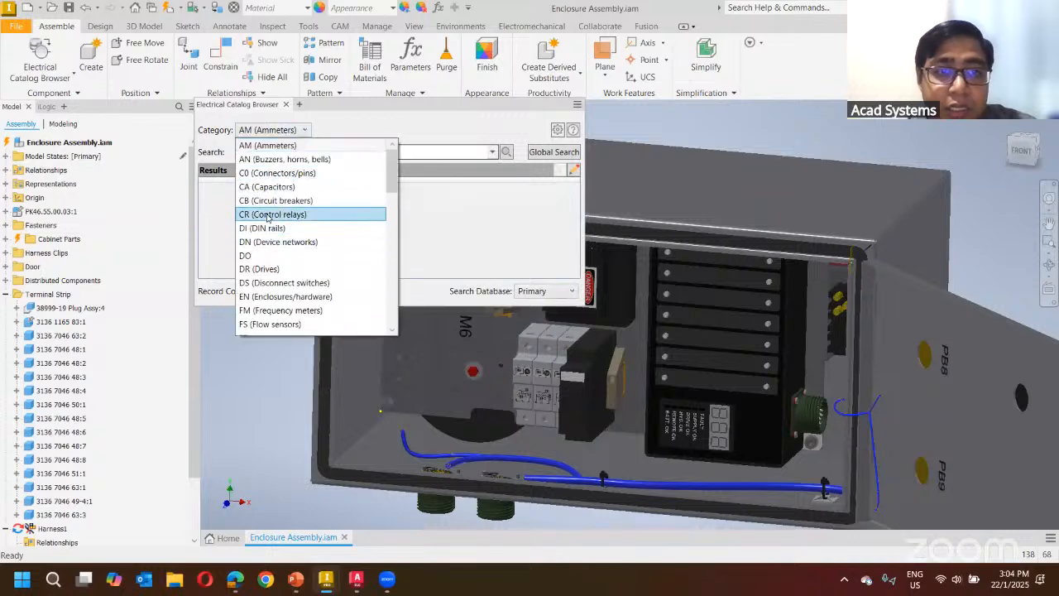
scroll(298, 215, "down", 10)
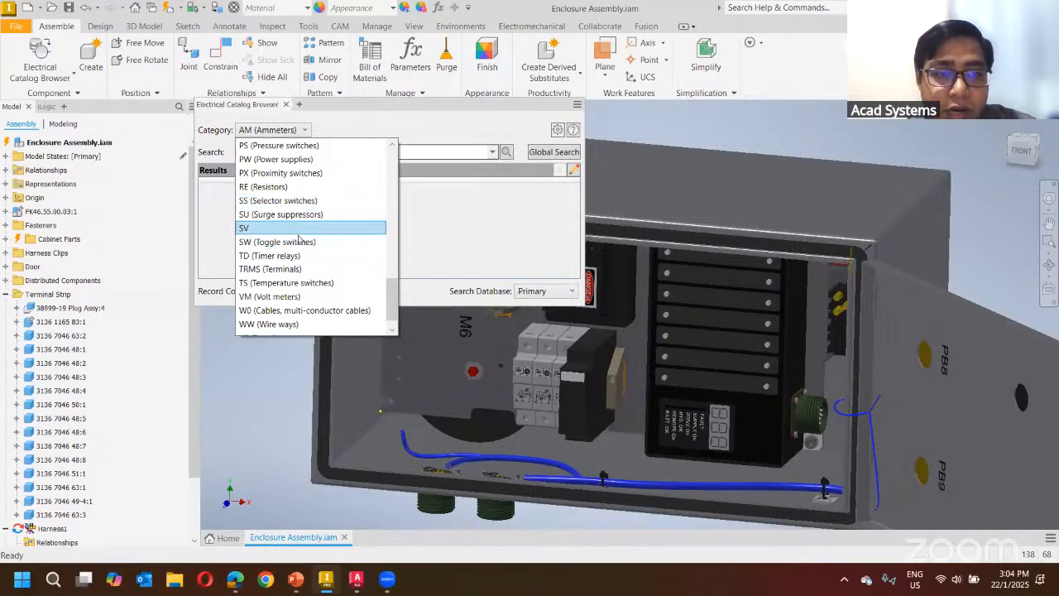
scroll(299, 232, "up", 5)
left_click(540, 234)
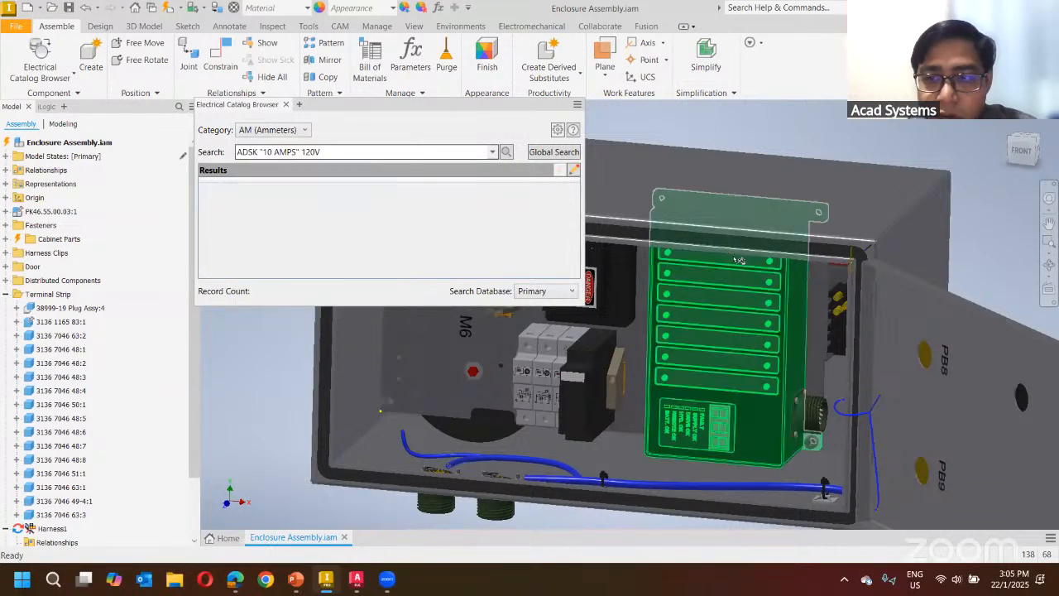
middle_click_drag(621, 300, 682, 301)
scroll(702, 319, "down", 3)
scroll(608, 331, "up", 4)
scroll(609, 331, "up", 1)
middle_click_drag(608, 331, 553, 344)
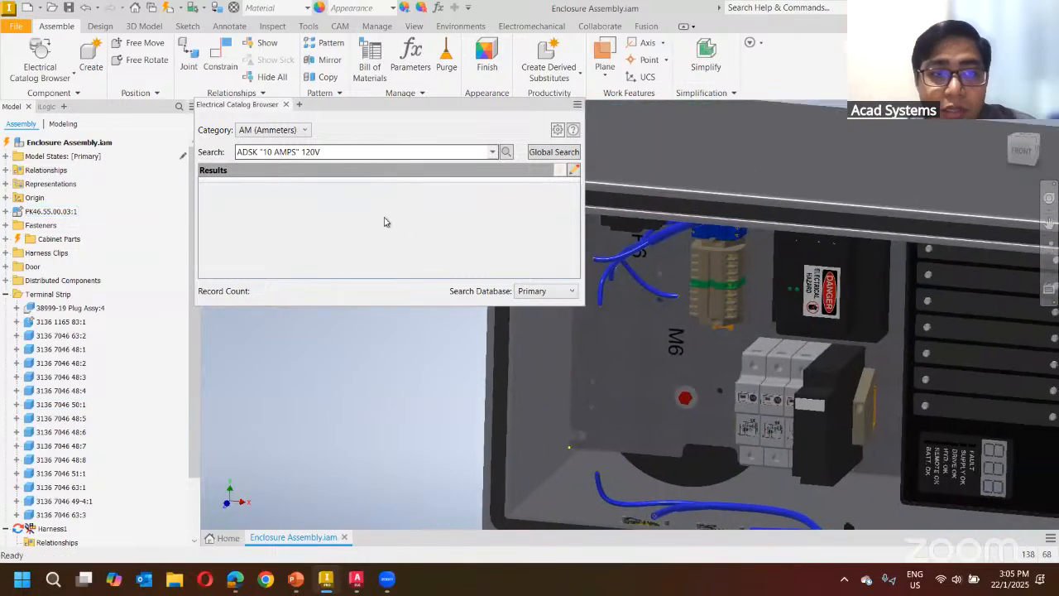
- Search the MS (Motor starters/contactors) category of the electrical catalog for AB
left_click(276, 134)
scroll(298, 211, "down", 2)
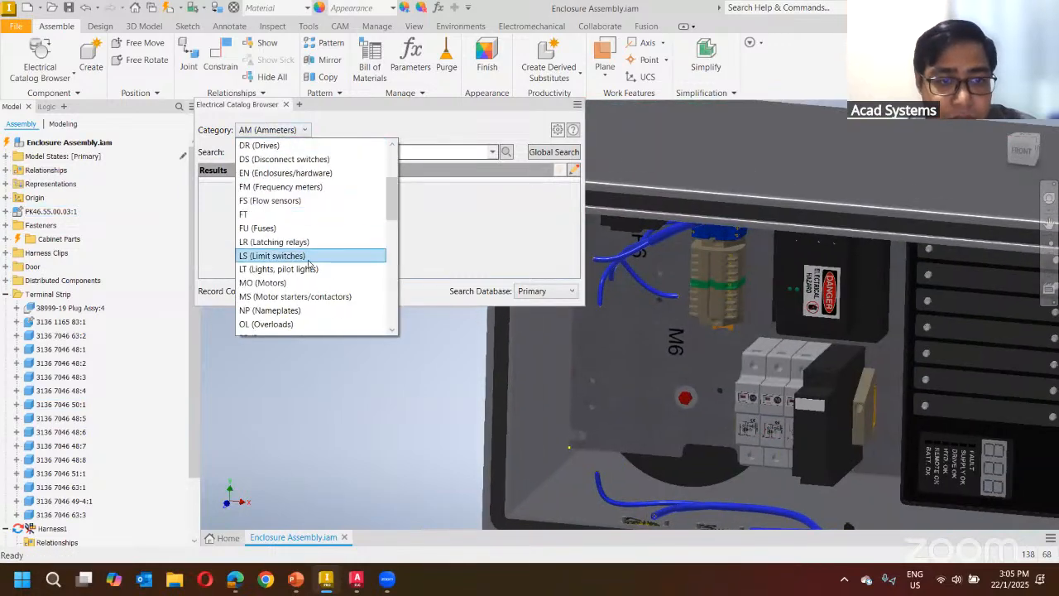
scroll(309, 263, "down", 2)
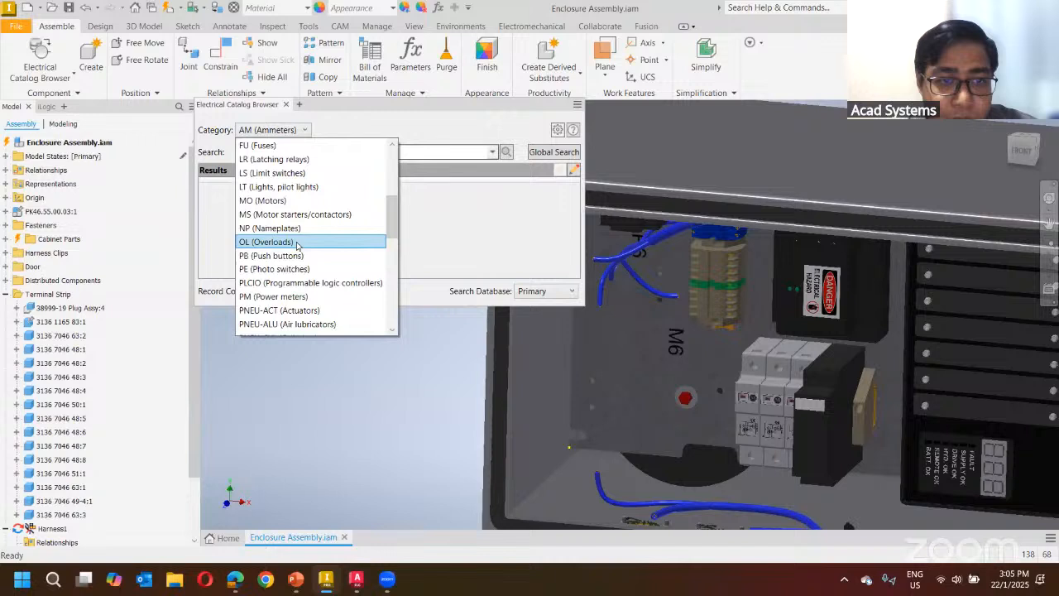
left_click(291, 214)
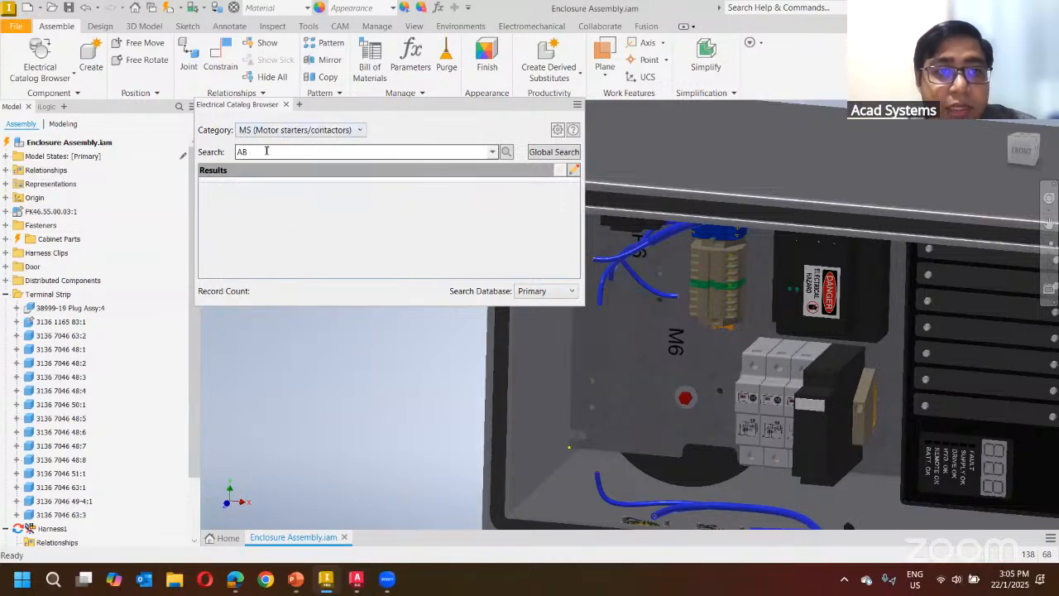
left_click_drag(266, 151, 222, 157)
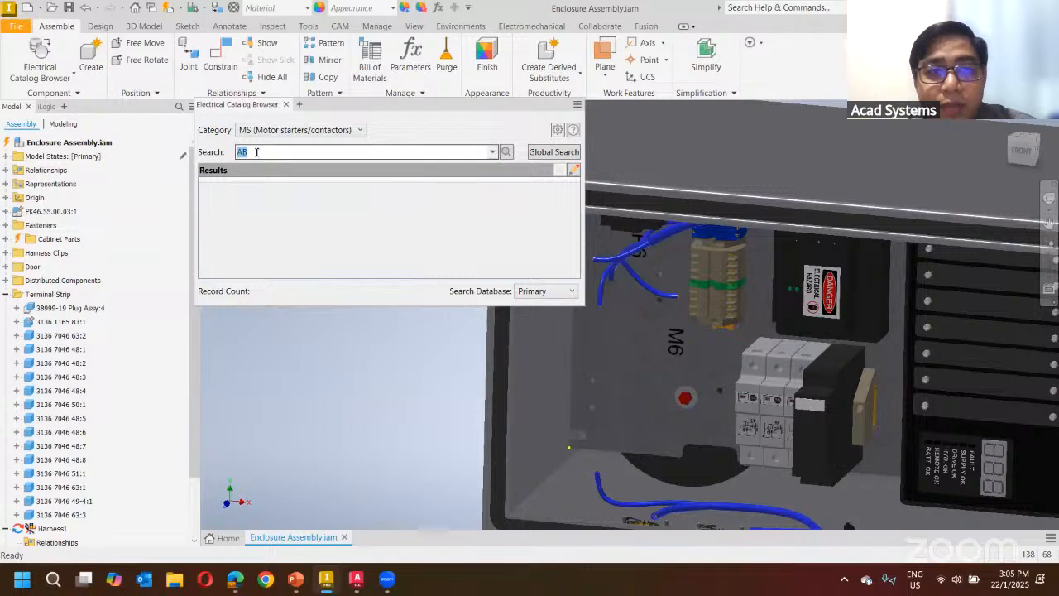
left_click(256, 152)
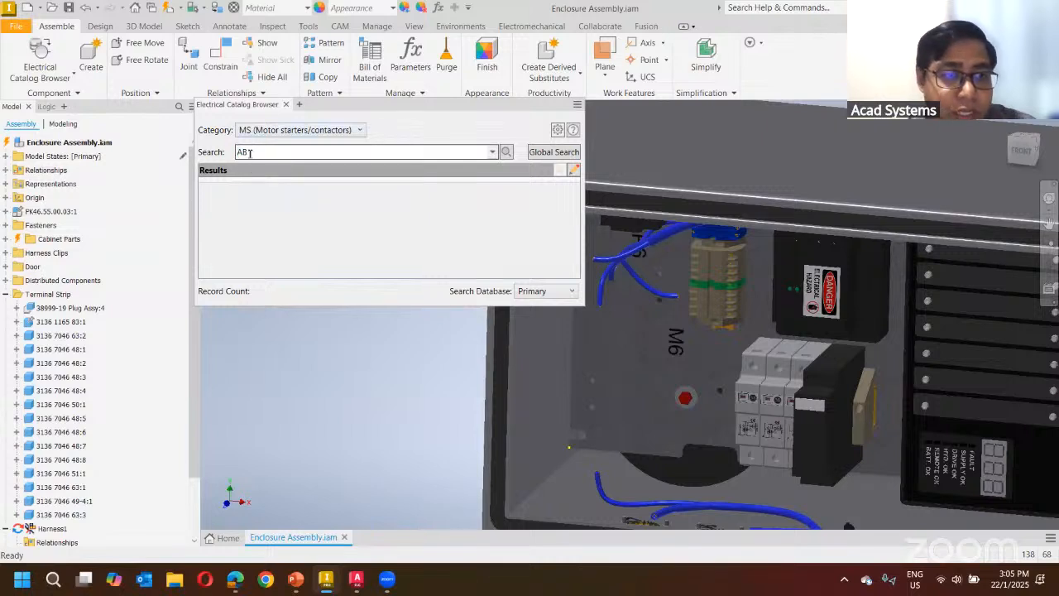
double_click(249, 154)
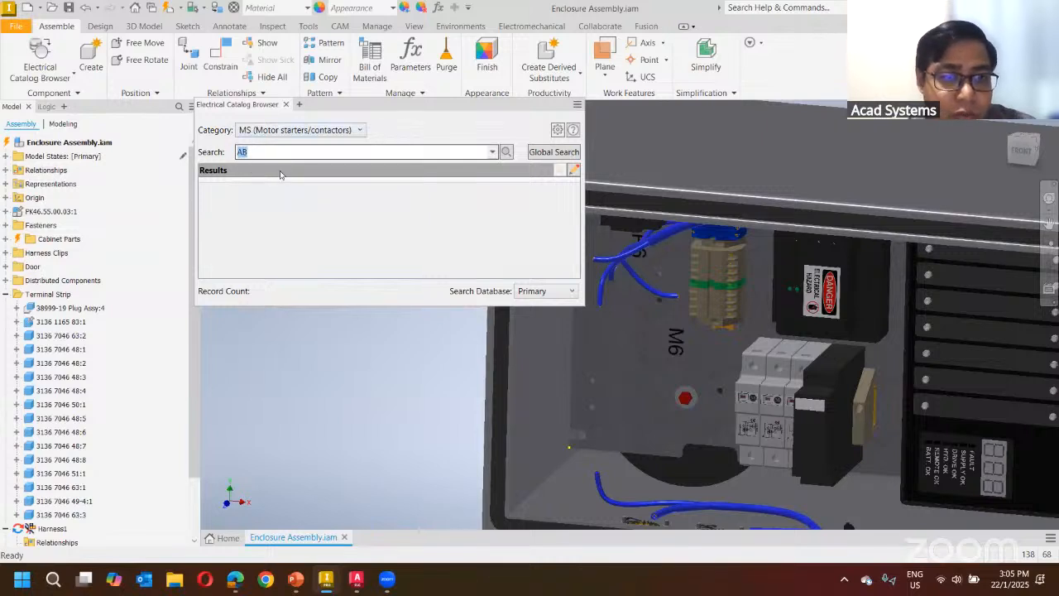
left_click(505, 153)
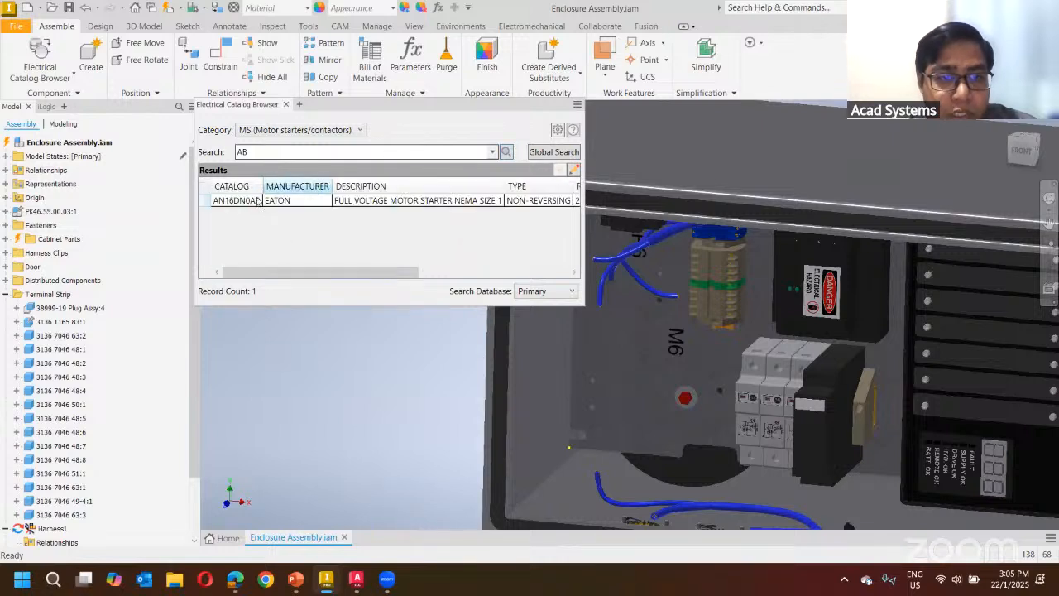
- Read the catalog details of the EATON motor starter across all result columns and bring the whole enclosure into sight
left_click_drag(352, 273, 480, 276)
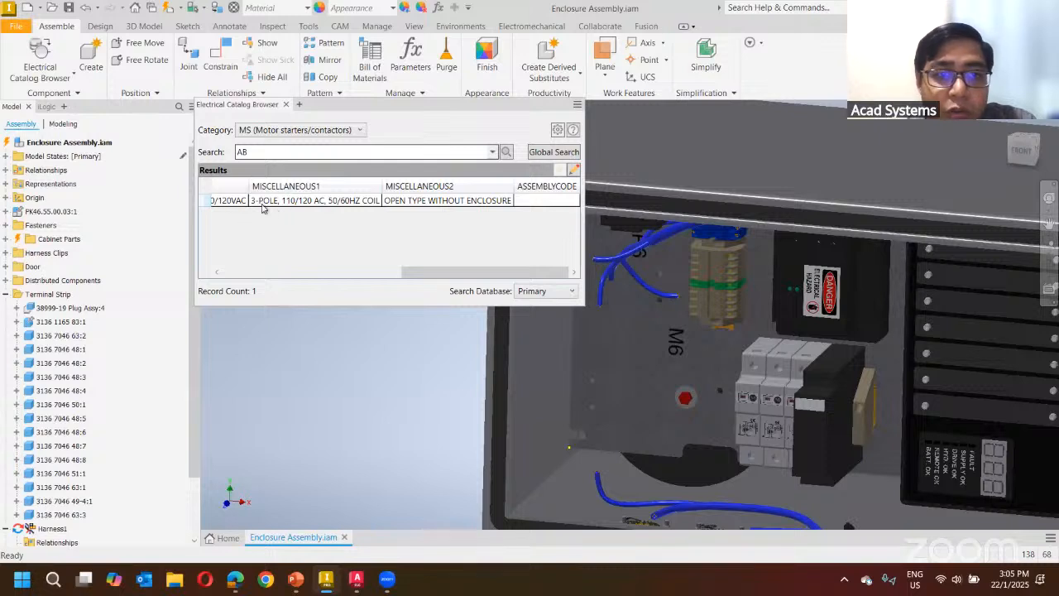
scroll(302, 212, "left", 5)
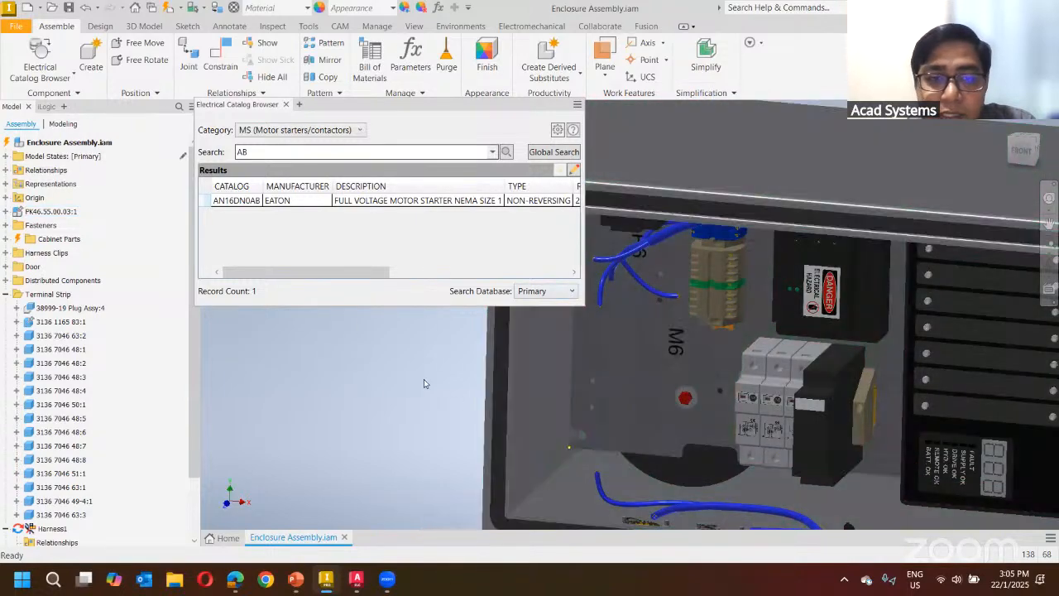
scroll(424, 379, "down", 3)
middle_click_drag(424, 378, 574, 371)
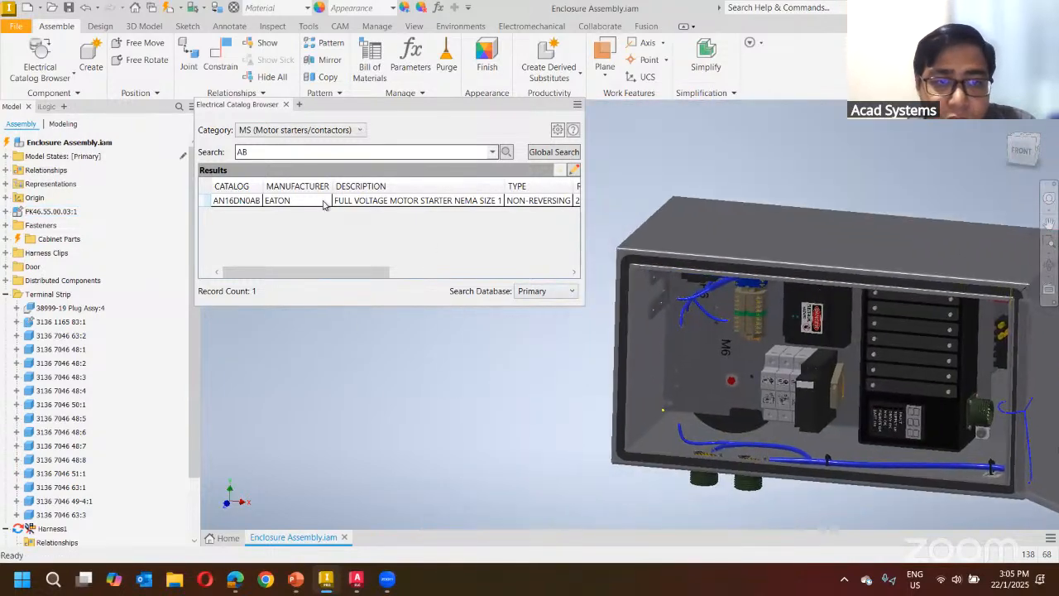
- View the model file selection for the EATON AN16DN0AB motor starter and close it without choosing a file
mouse_move(321, 206)
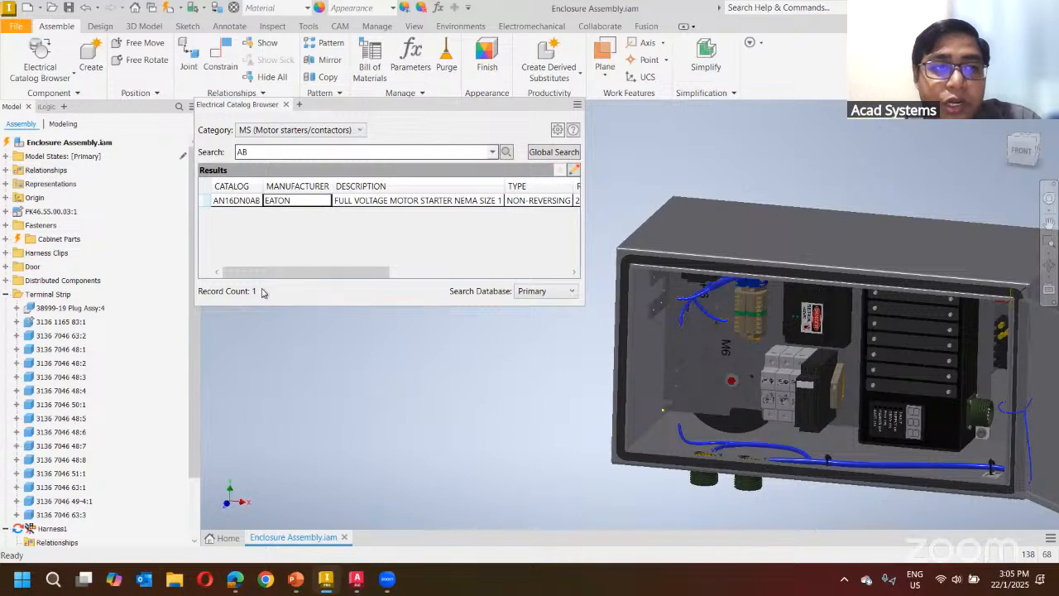
left_click(318, 205)
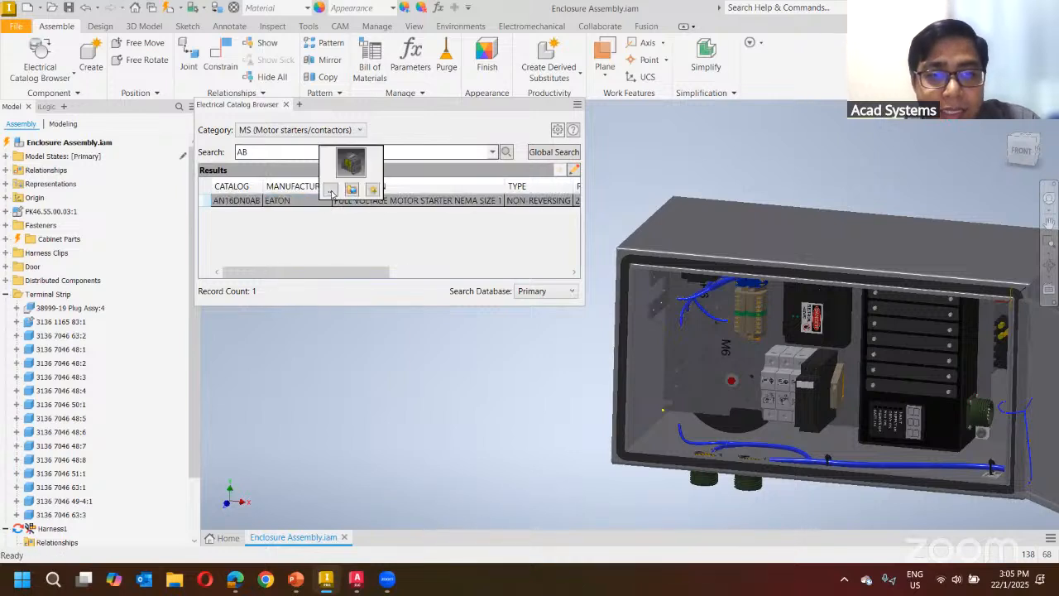
left_click(331, 192)
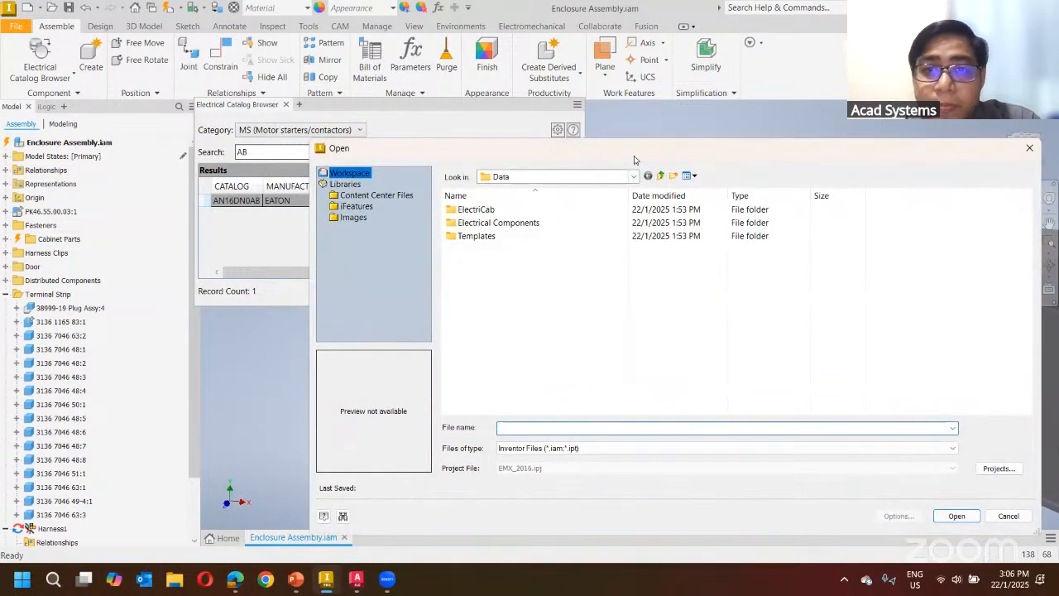
left_click_drag(634, 160, 421, 137)
left_click(816, 126)
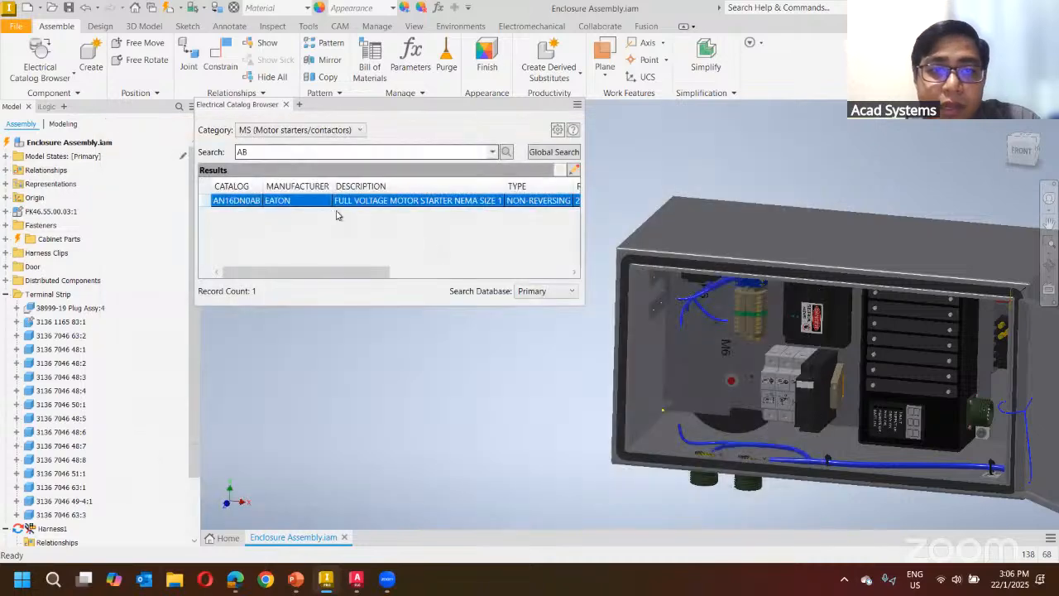
mouse_move(323, 200)
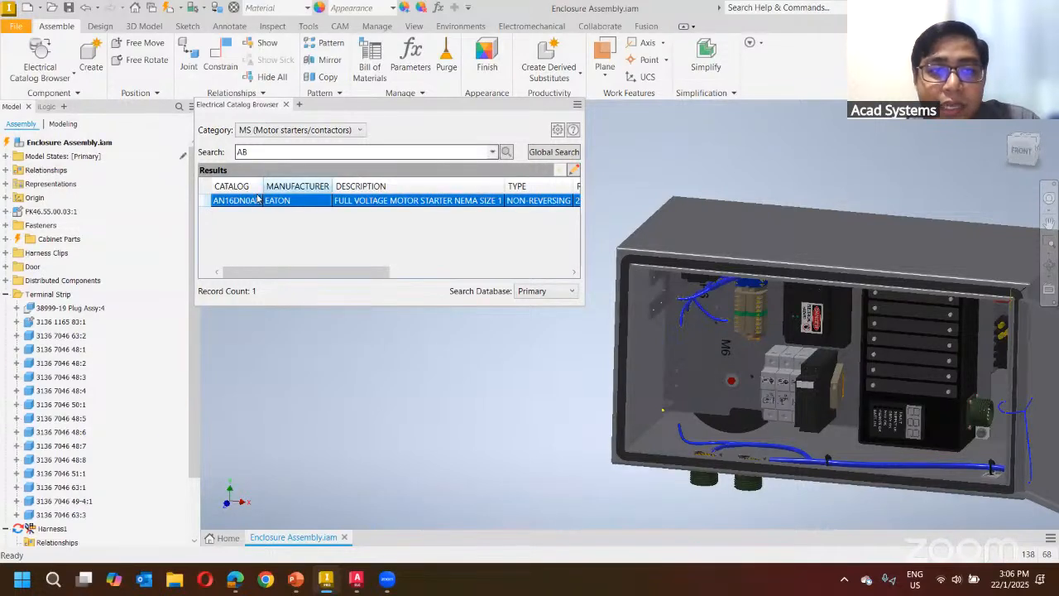
- View the 3D part assigned to the EATON motor starter's catalog record in edit mode and leave it without changes
left_click_drag(310, 263, 512, 263)
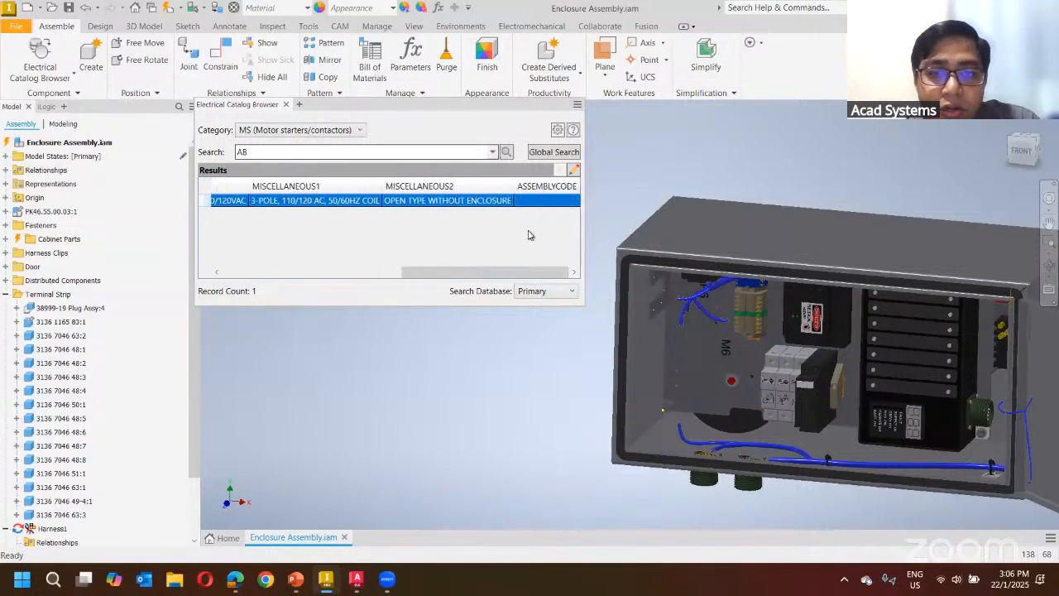
left_click(574, 171)
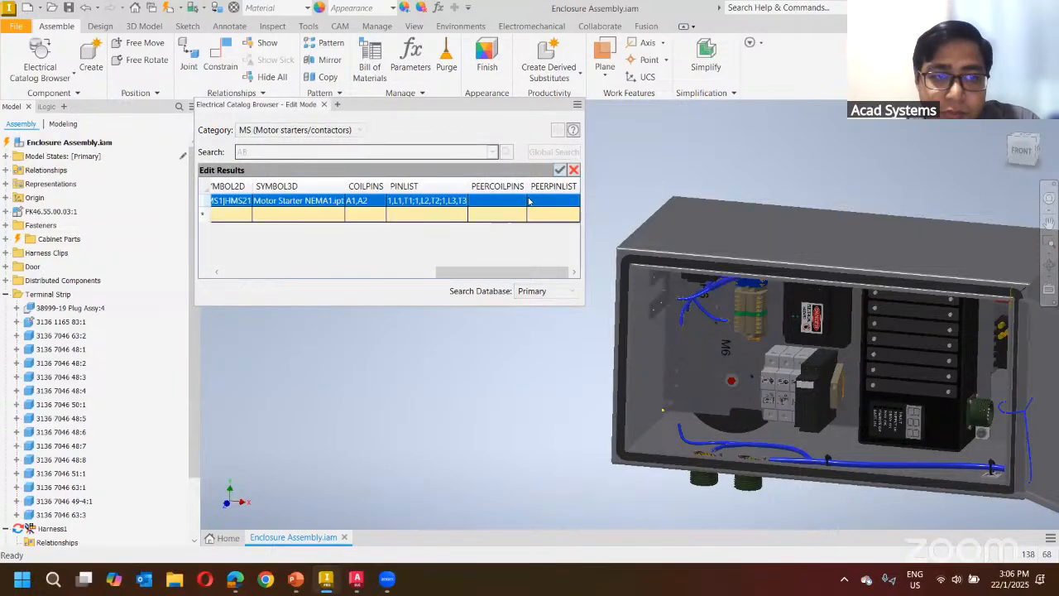
mouse_move(482, 273)
left_mouse_down()
mouse_move(266, 277)
mouse_move(483, 275)
left_mouse_up()
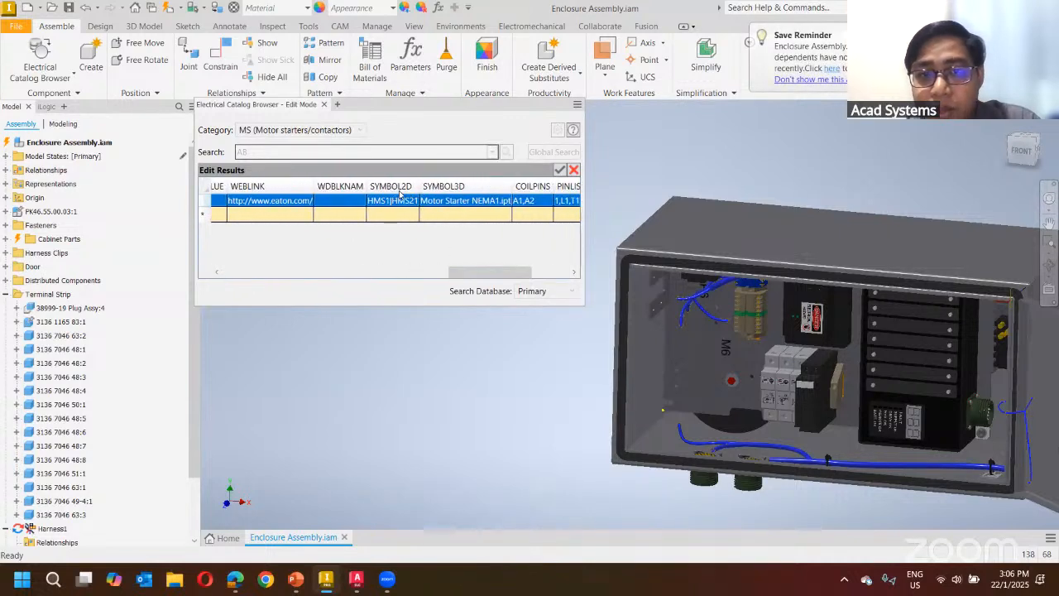
left_click(478, 203)
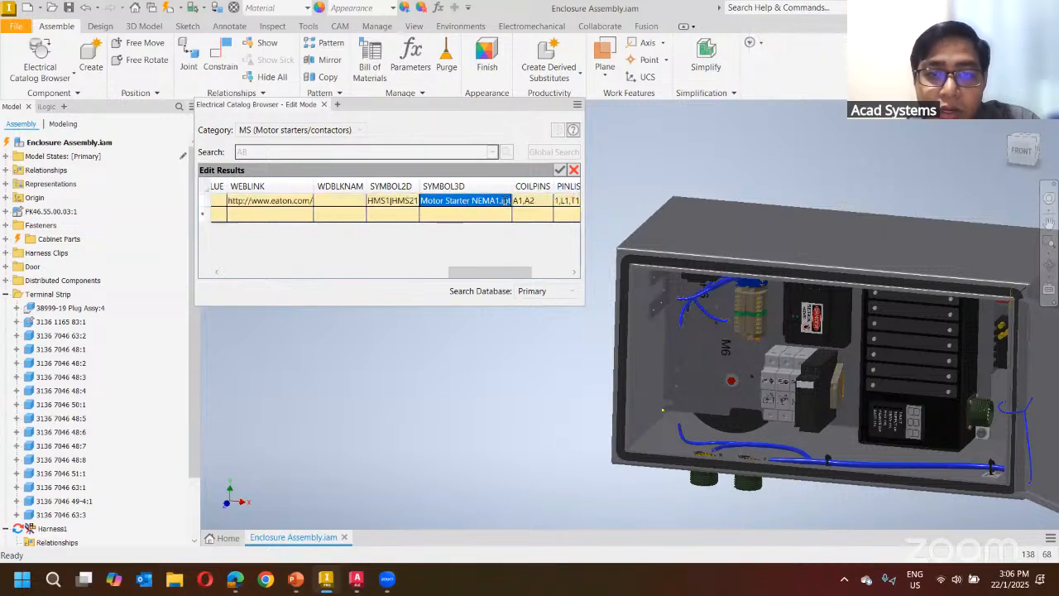
left_click(520, 202)
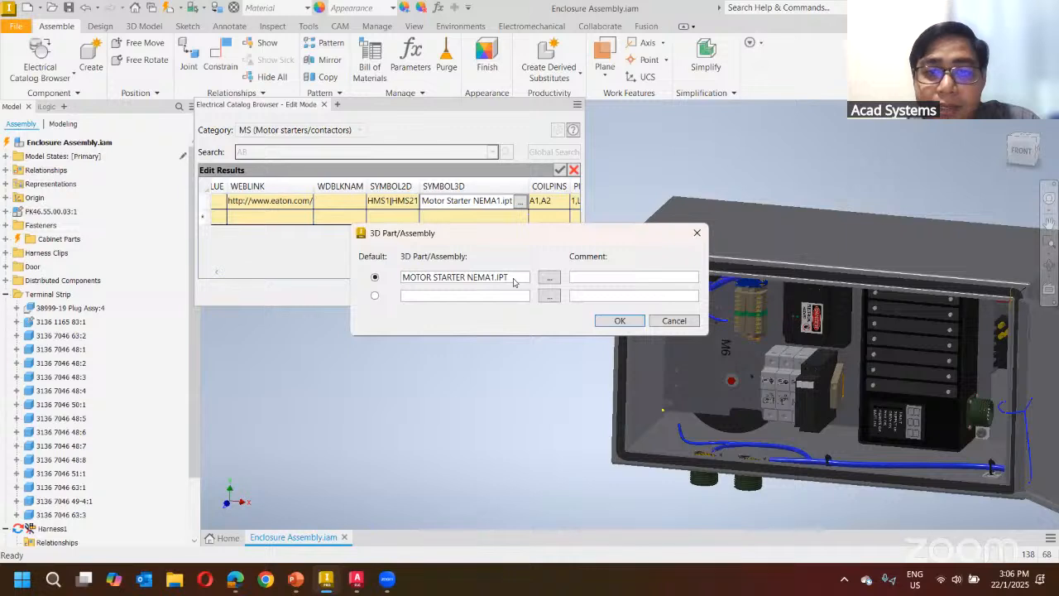
left_click(673, 320)
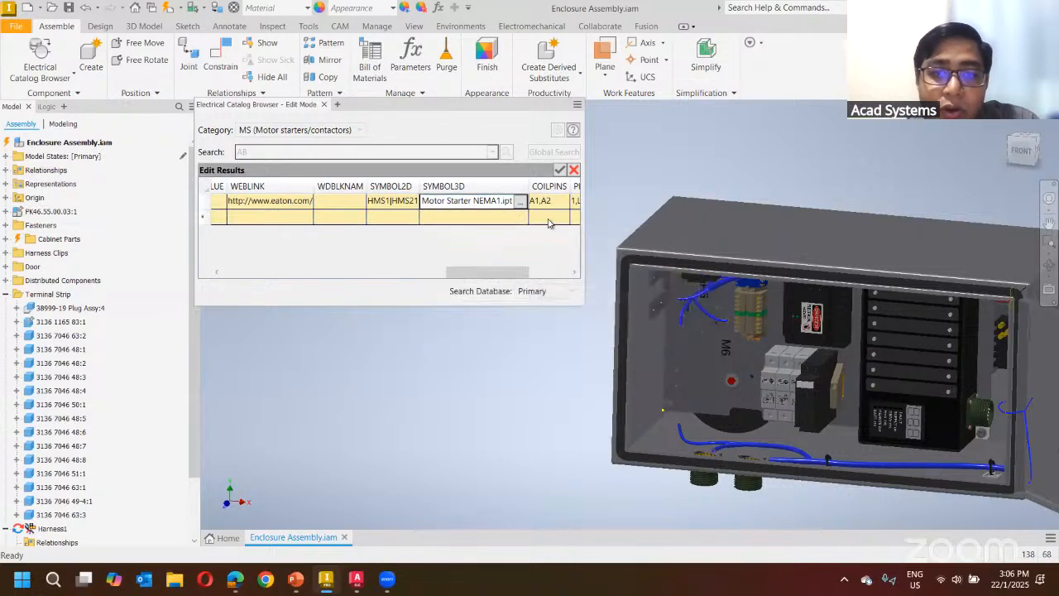
left_click(573, 170)
- Place the EATON motor starter from the catalog beside the enclosure and close the Electrical Catalog Browser
left_click(271, 200)
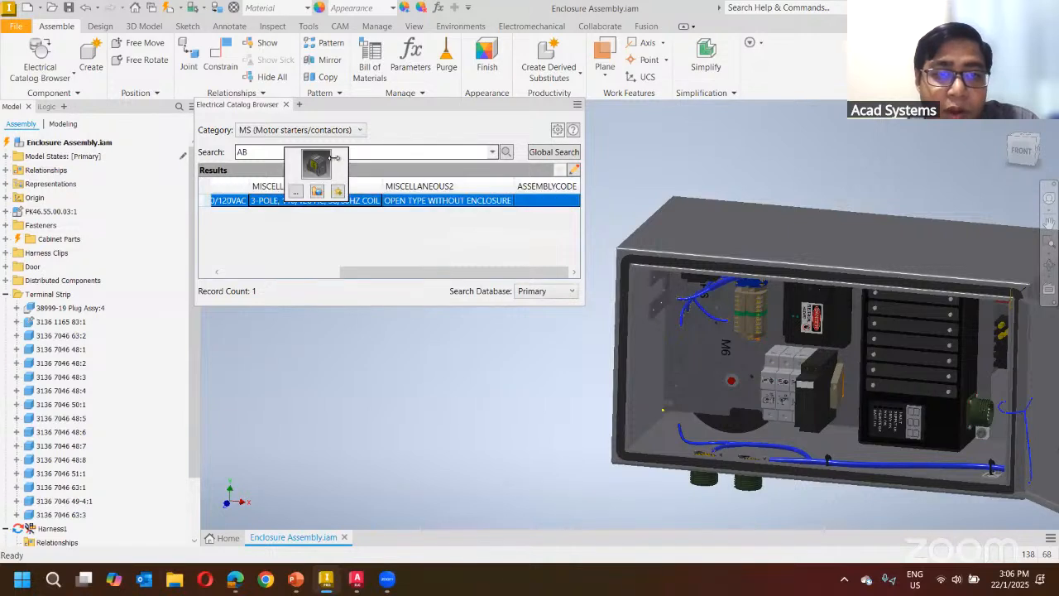
left_click_drag(316, 165, 503, 379)
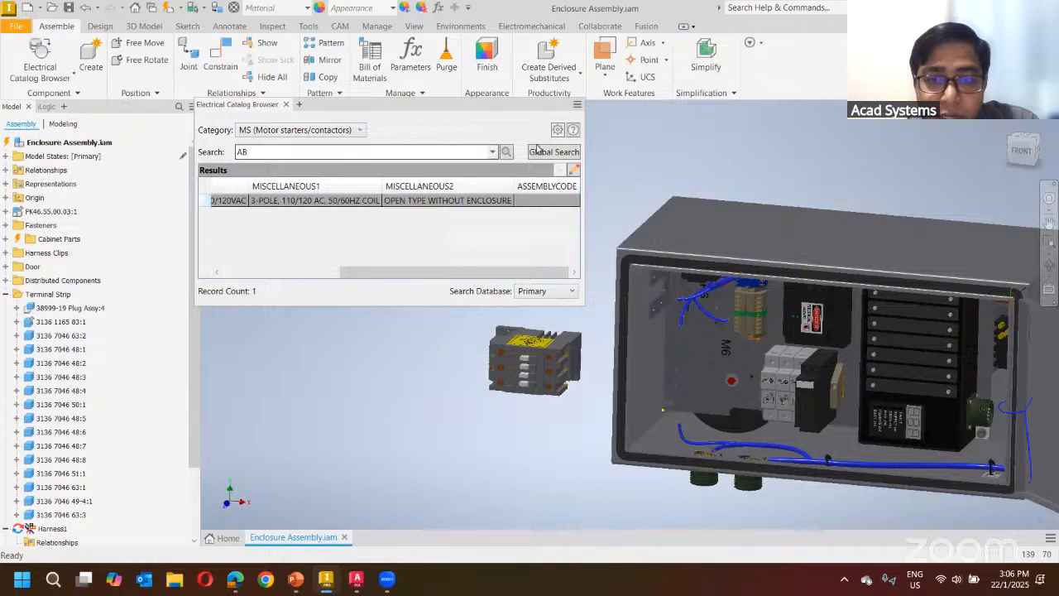
left_click(285, 106)
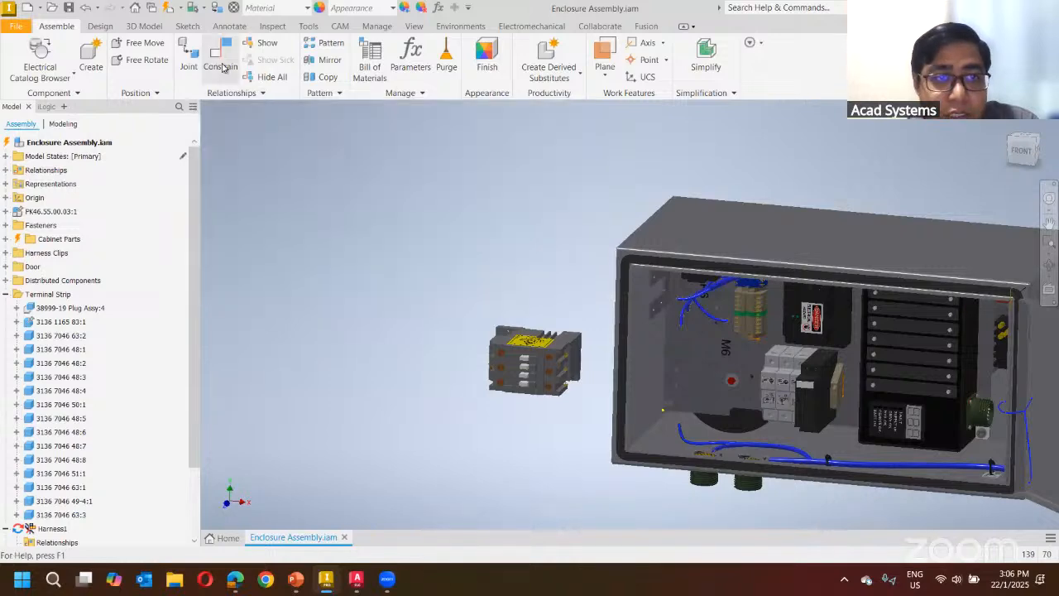
- Add an Insert constraint with 0.000 mm offset between the motor starter's mounting hole and a hole in the enclosure's back plate
left_click(220, 66)
scroll(538, 364, "up", 5)
scroll(369, 407, "down", 5)
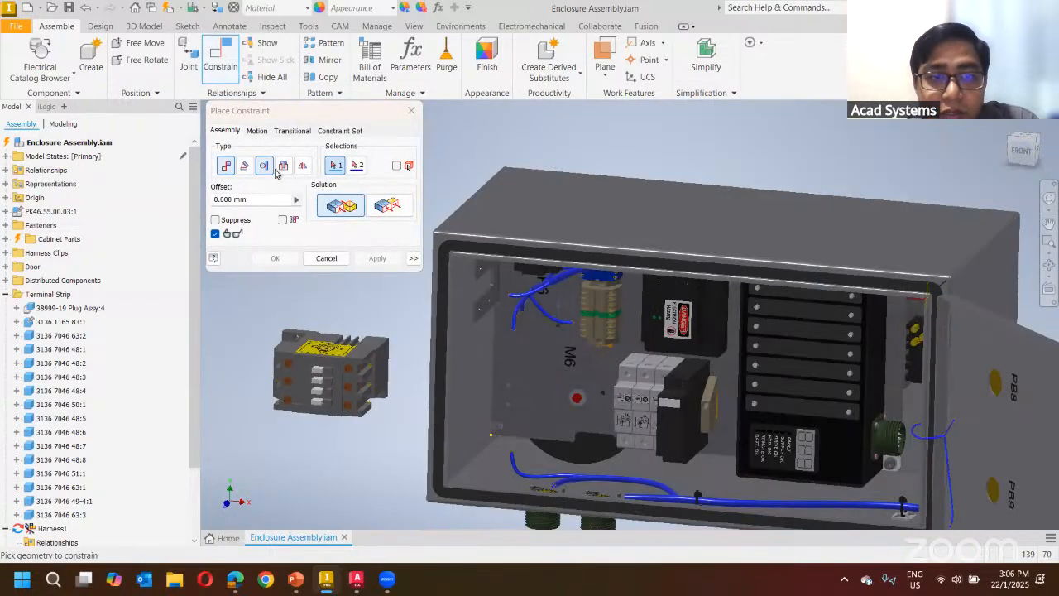
left_click(284, 165)
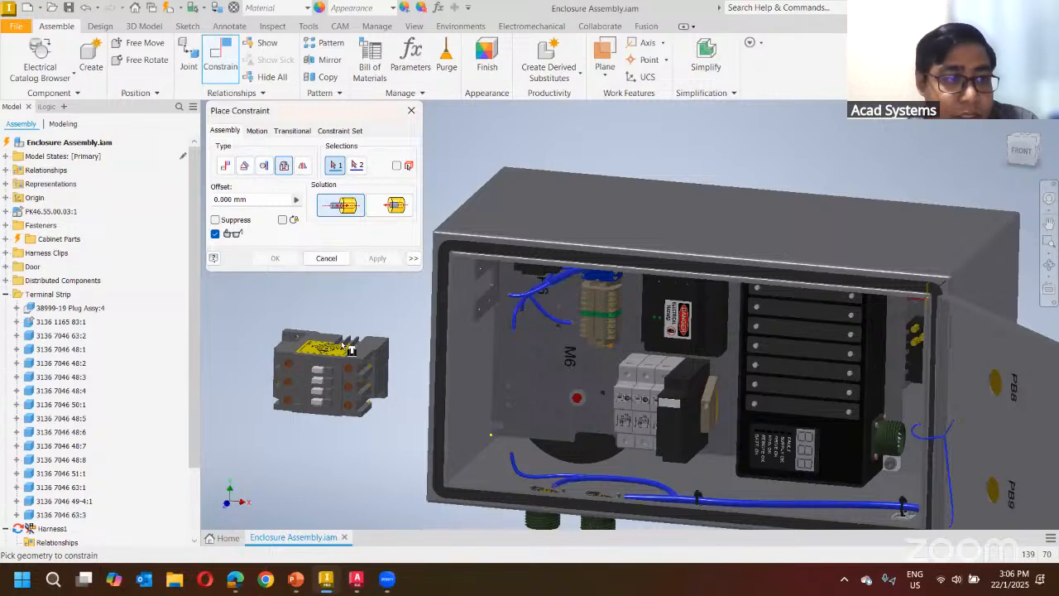
scroll(348, 377, "up", 5)
scroll(473, 367, "down", 2)
middle_click_drag(473, 368, 500, 381)
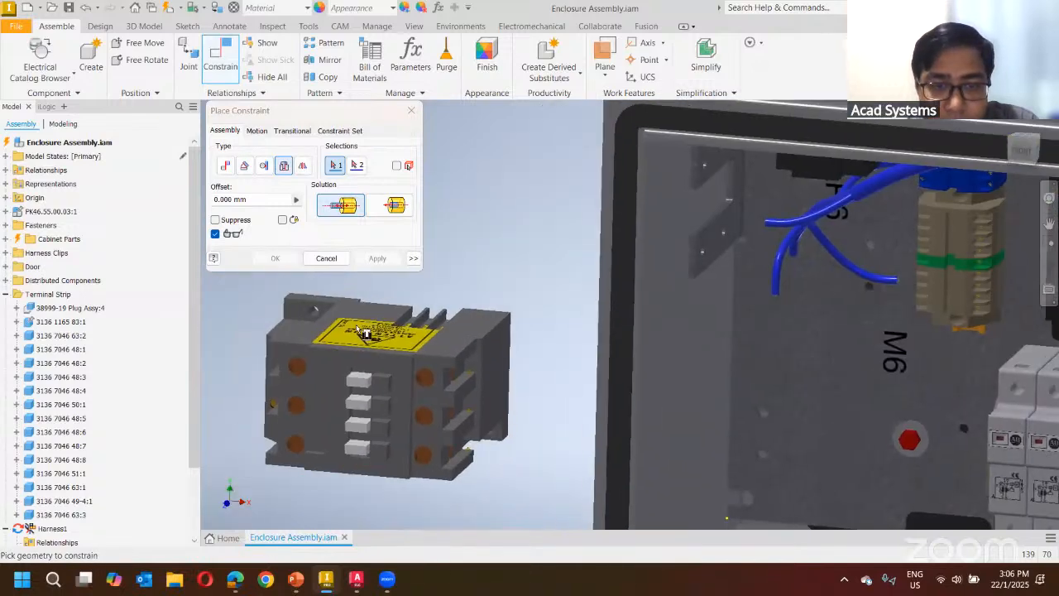
scroll(316, 311, "up", 4)
left_click(324, 296)
scroll(416, 330, "down", 5)
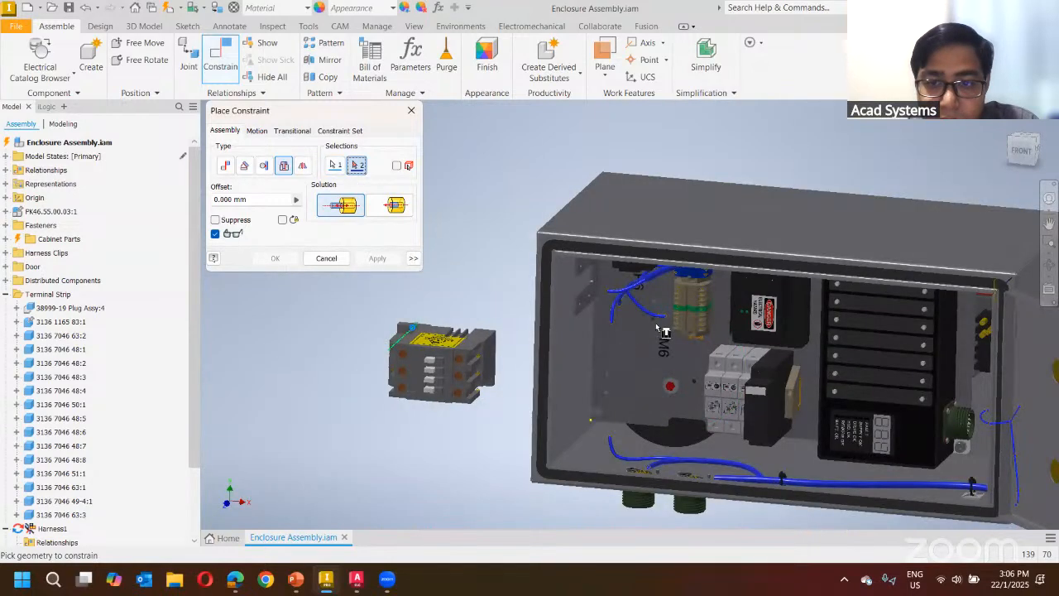
left_click(653, 322)
left_click(378, 259)
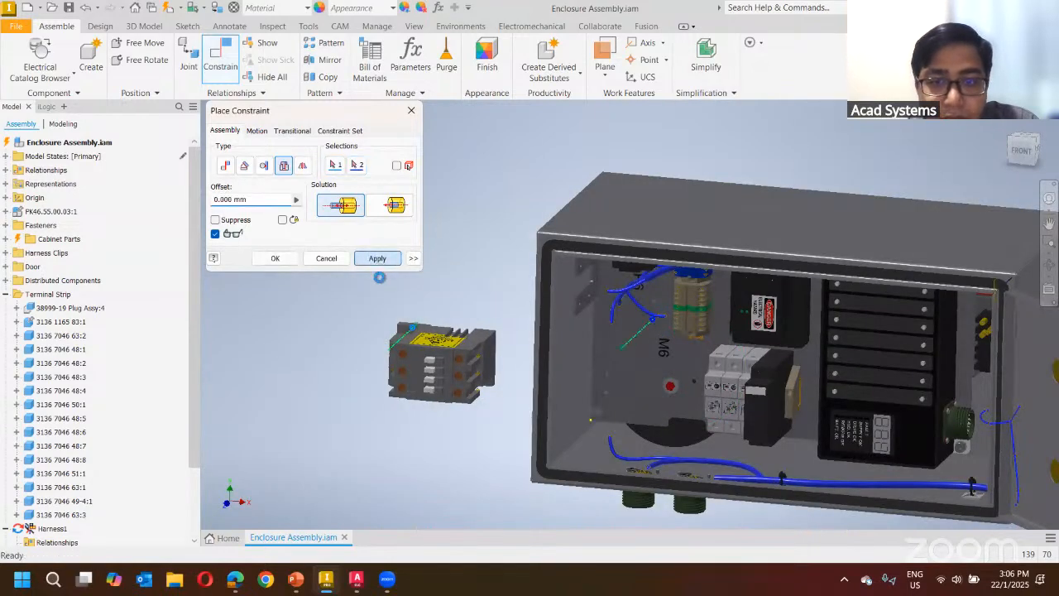
- Add a 0.00 deg directed angle constraint between the motor starter's face with the yellow label and the enclosure's inner side wall
scroll(686, 350, "up", 5)
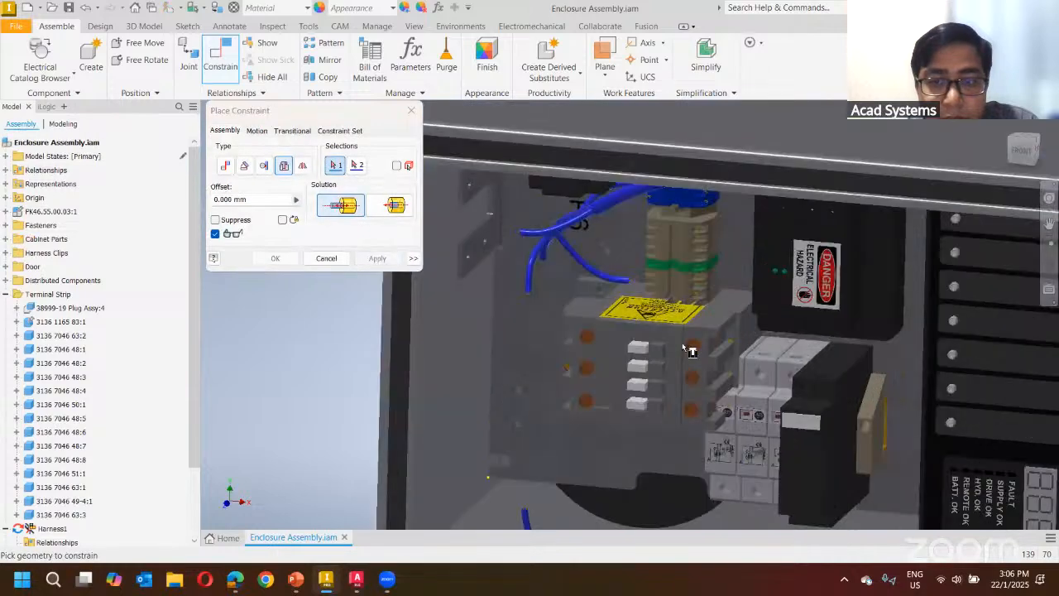
middle_click_drag(629, 303, 682, 291)
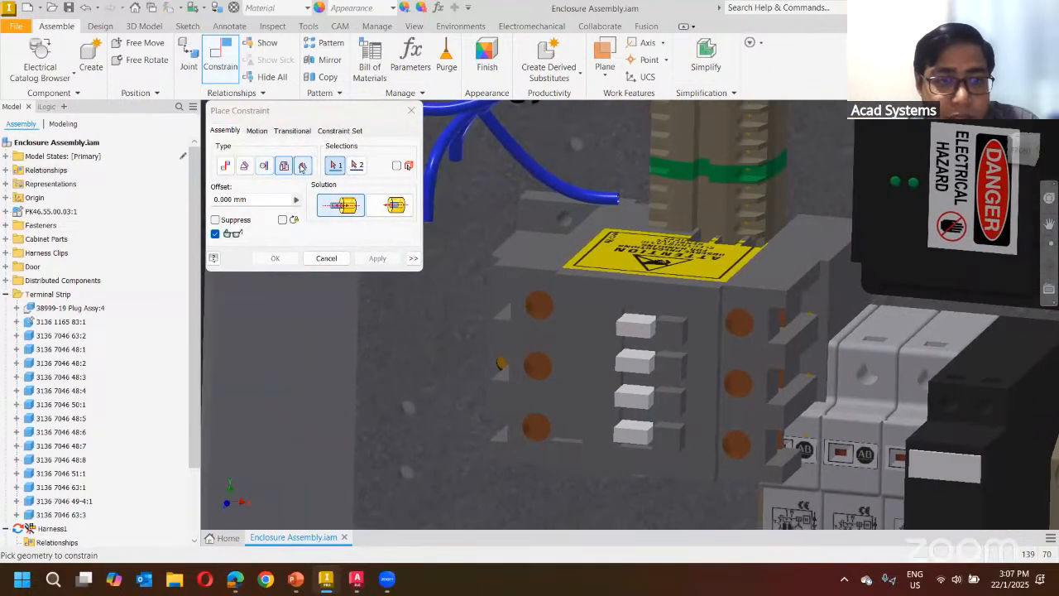
left_click(244, 165)
left_click(619, 257)
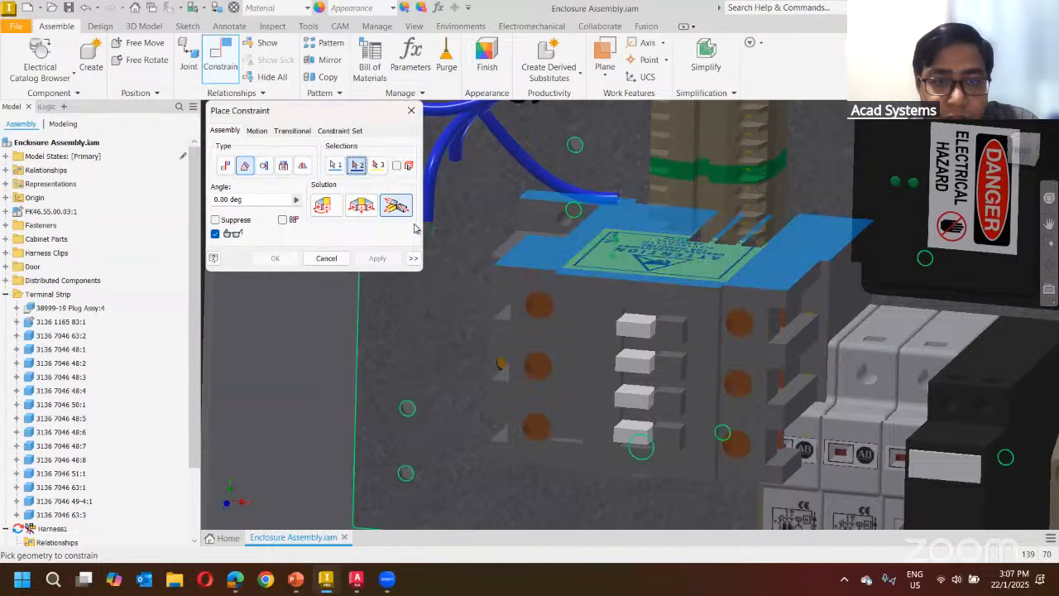
scroll(382, 382, "down", 5)
left_click(382, 382)
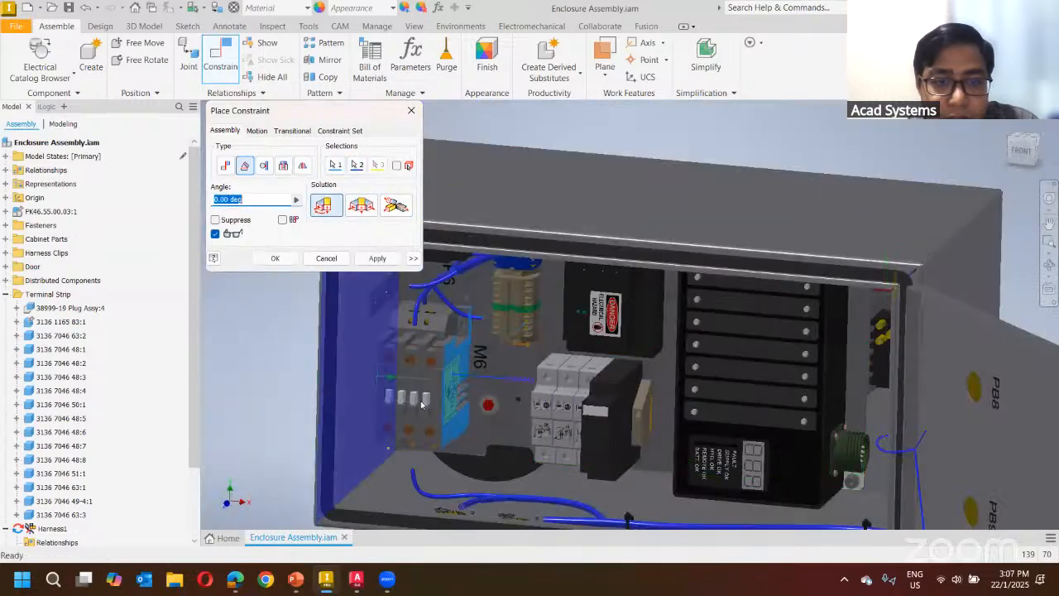
left_click(275, 258)
scroll(396, 312, "down", 5)
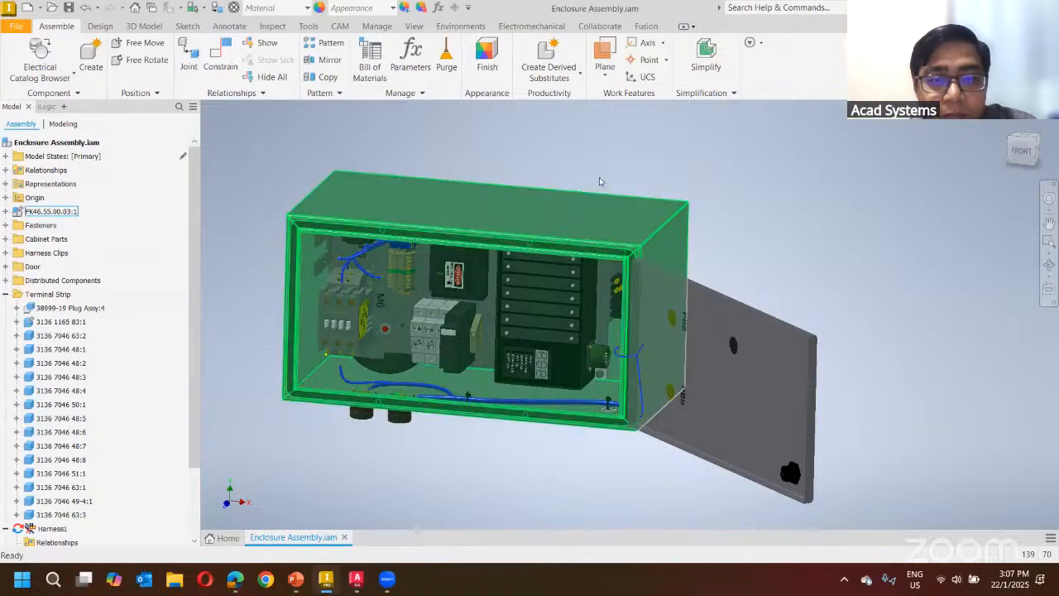
middle_click_drag(551, 205, 578, 196)
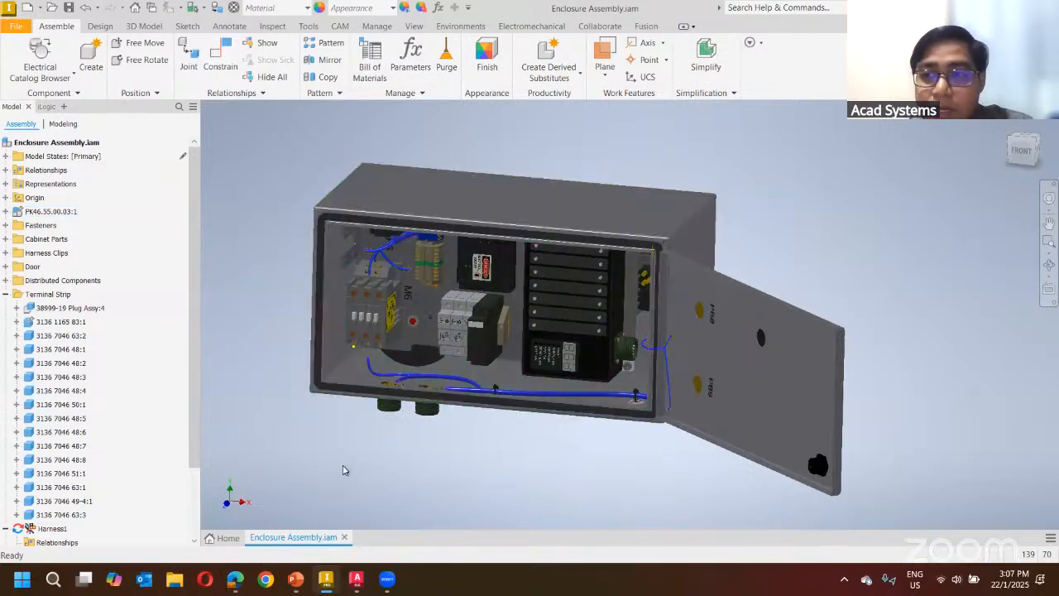
- Switch to AutoCAD Electrical and examine the motor starter wiring in the ACE_2016_EMX_ElectriCab drawing
left_click(356, 579)
scroll(313, 245, "up", 2)
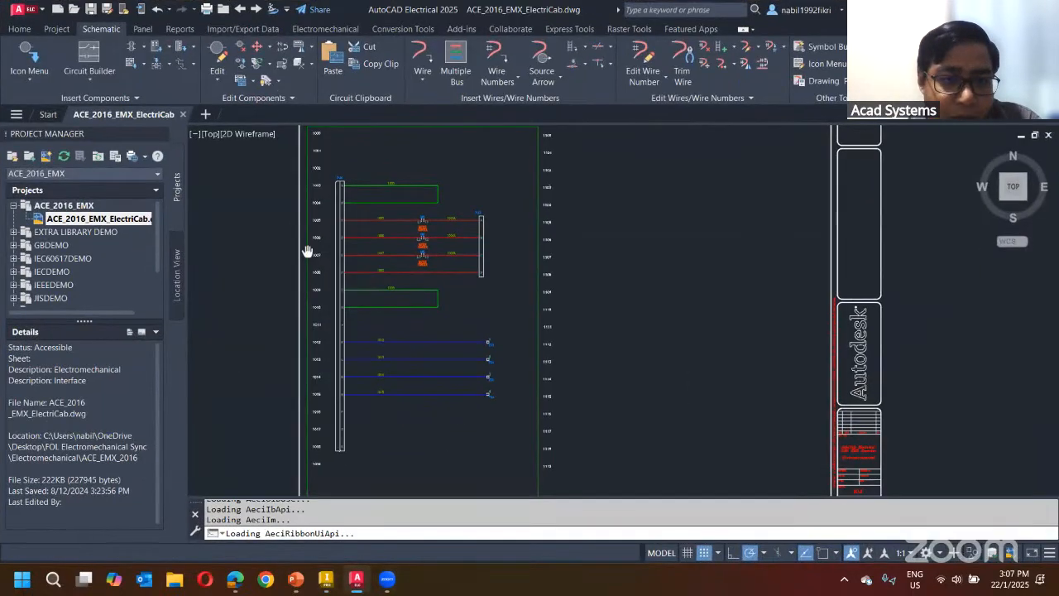
scroll(512, 298, "up", 2)
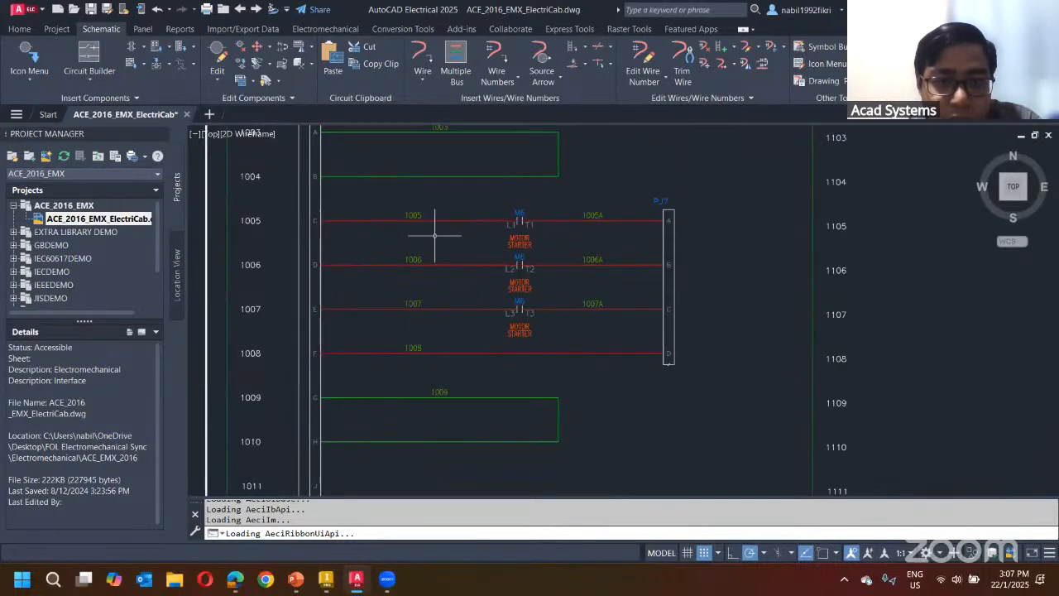
scroll(520, 277, "down", 4)
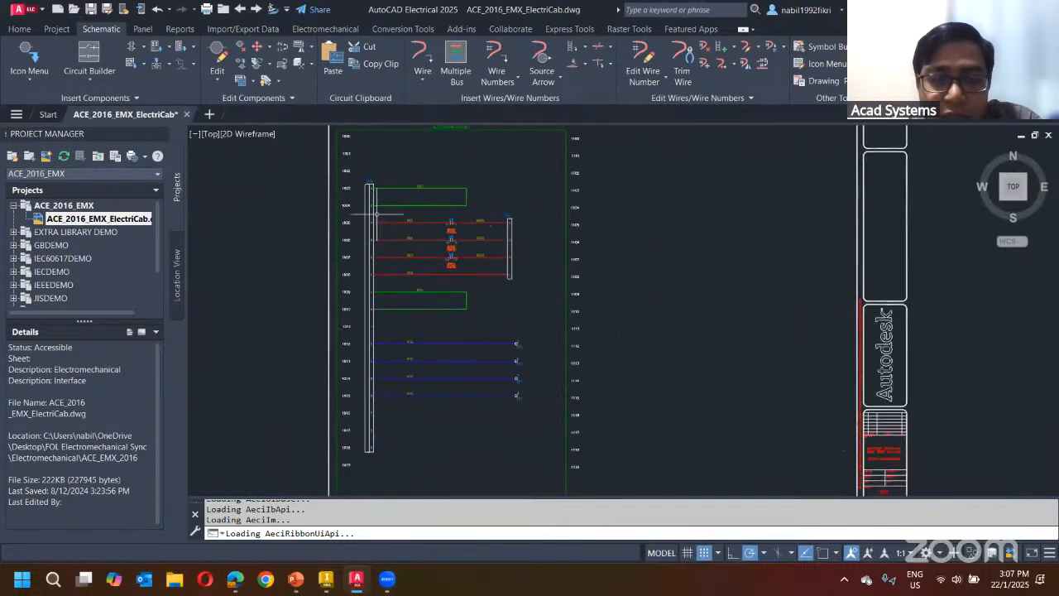
- Switch back to Inventor and open the Electromechanical Link Setup beside the enclosure's components
left_click(326, 579)
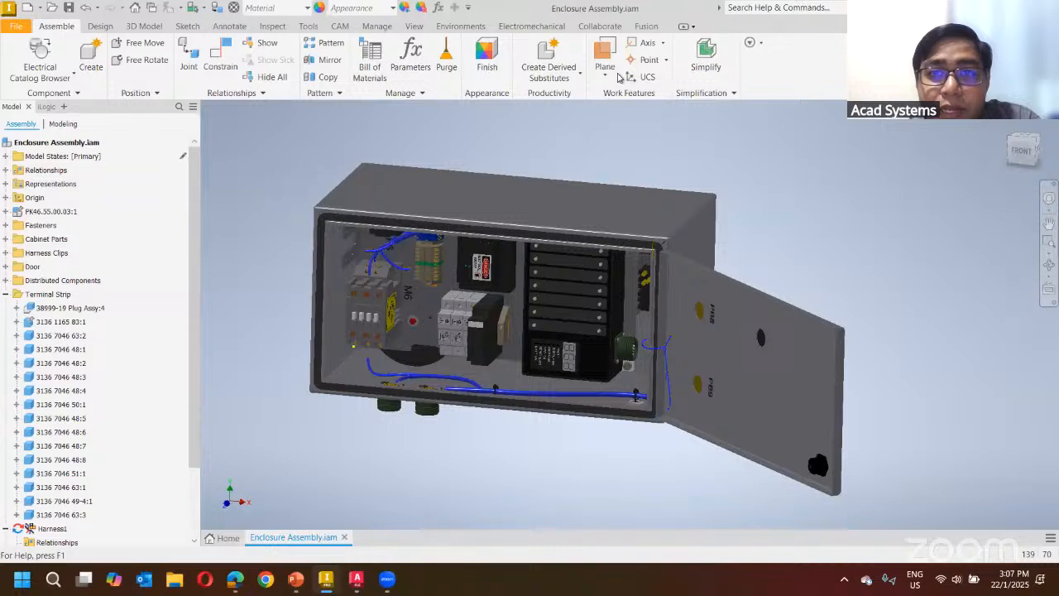
scroll(610, 25, "down", 8)
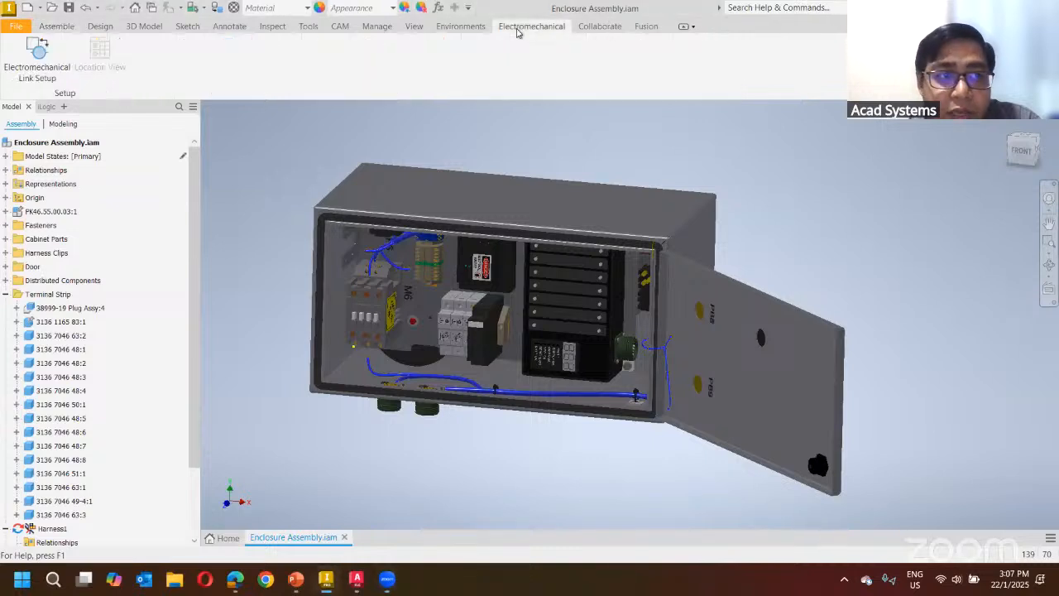
left_click(45, 81)
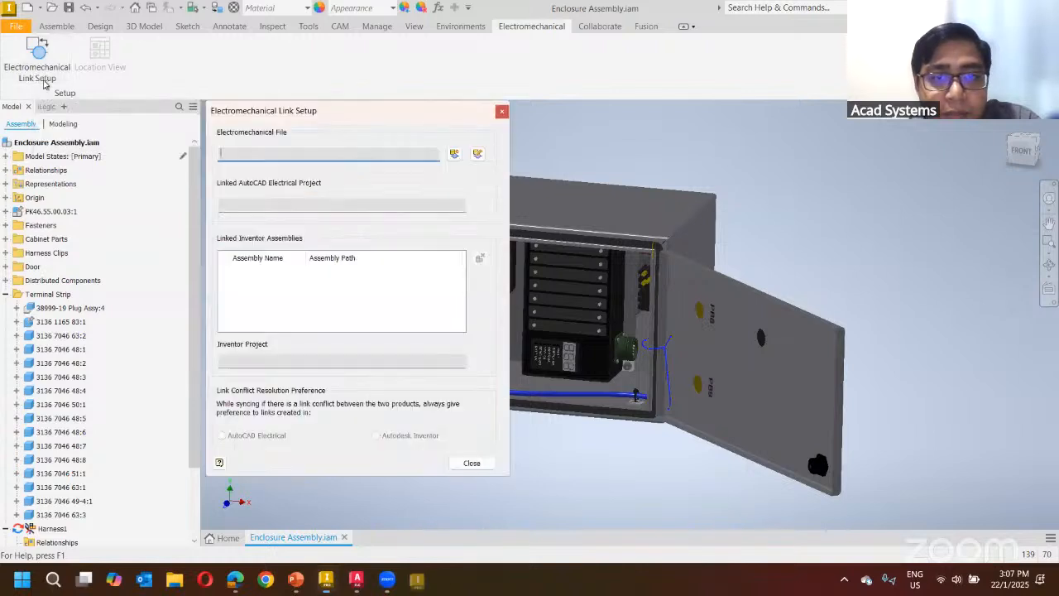
left_click_drag(376, 114, 616, 82)
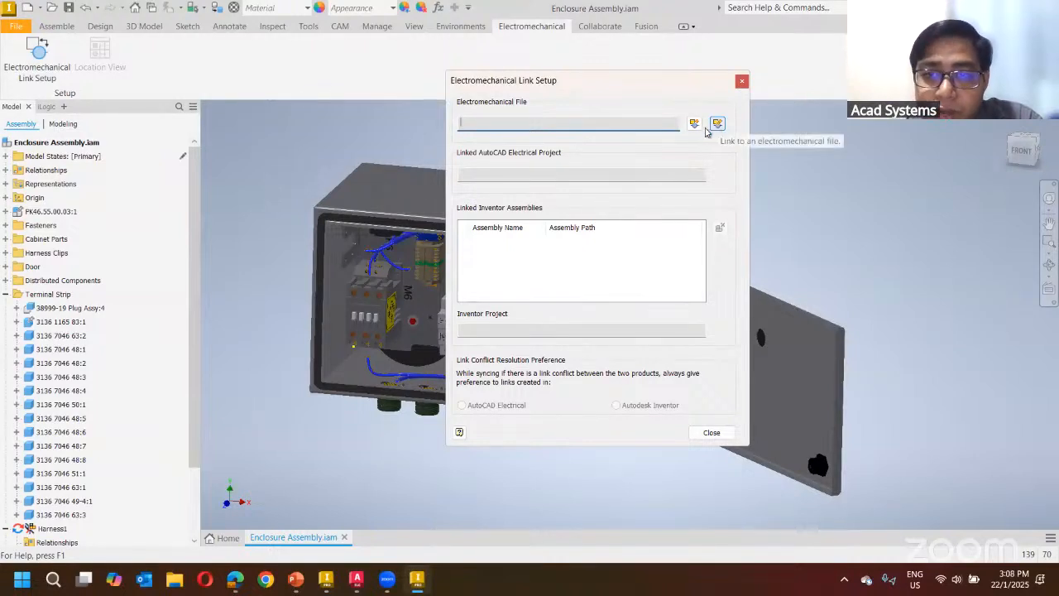
left_click_drag(535, 80, 615, 117)
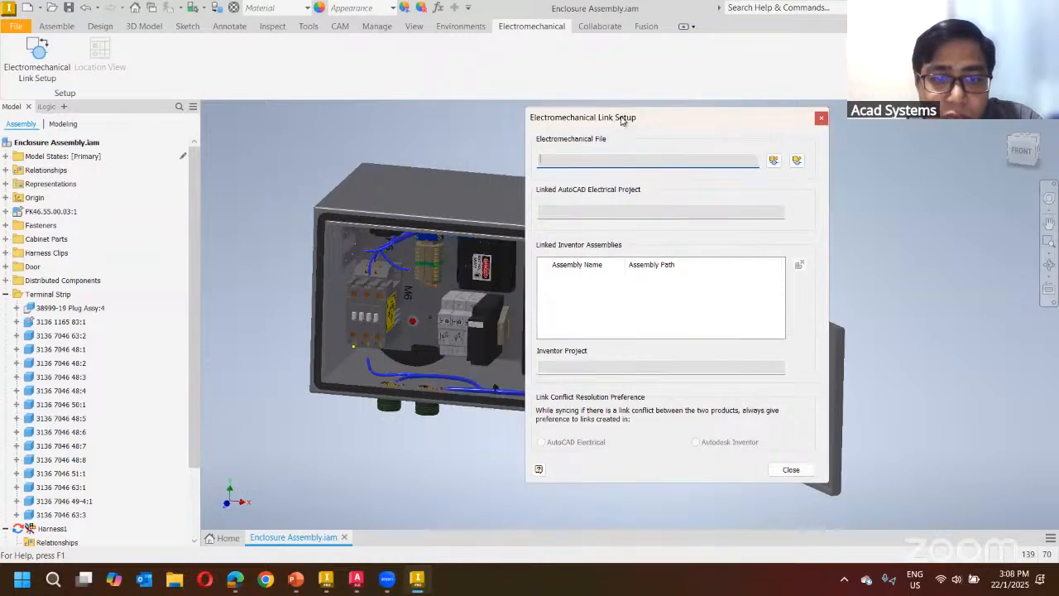
- Start a new electromechanical file and name it INAEelectom
left_click(773, 162)
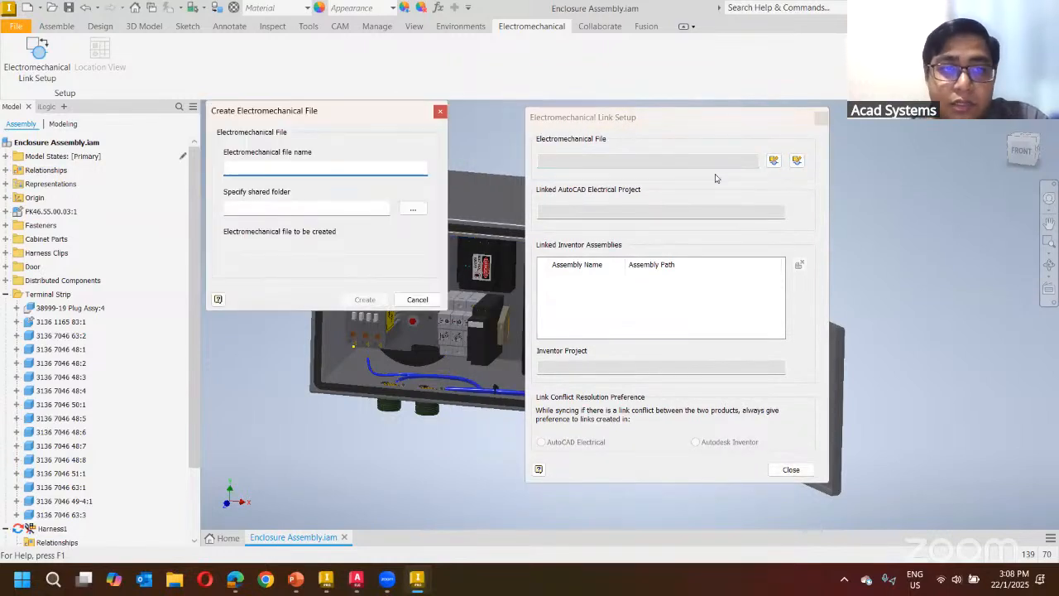
left_click_drag(326, 120, 420, 43)
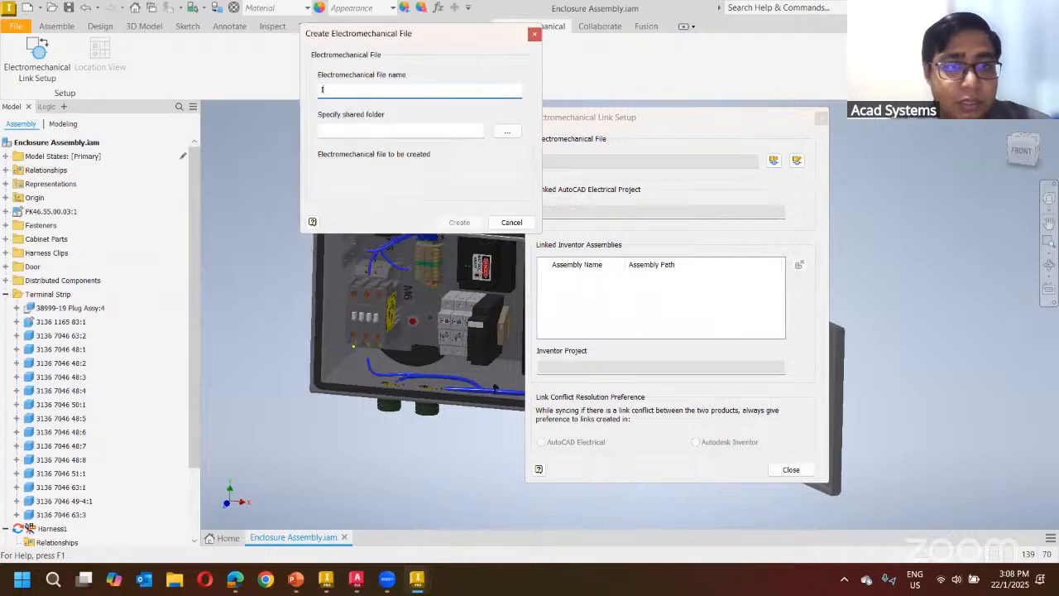
type("INAEelecto")
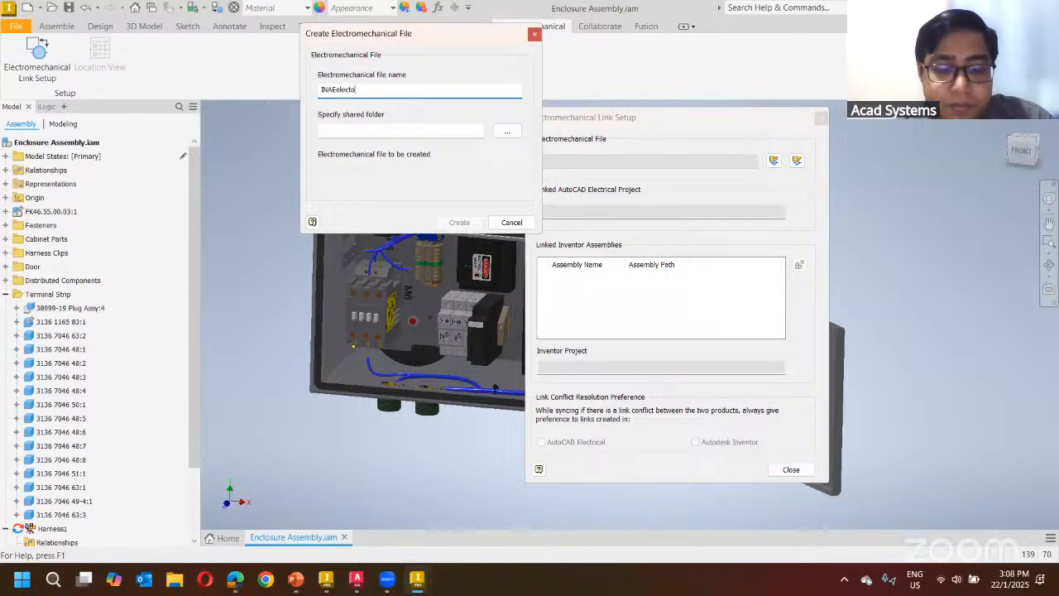
type("m")
- Specify the FOL Electromechanical Sync folder as the shared folder for the electromechanical file
left_click(507, 131)
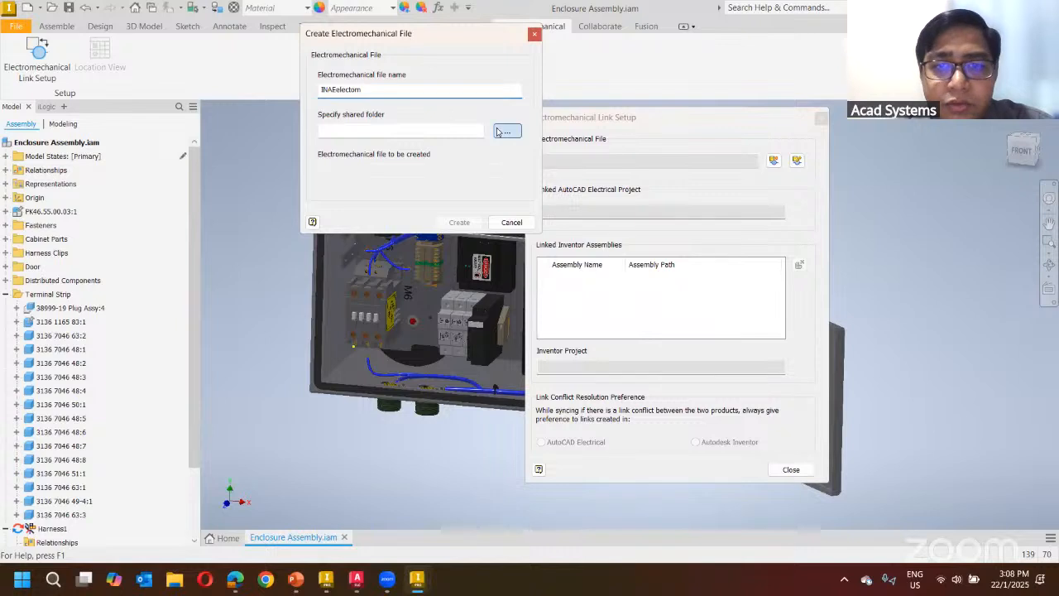
scroll(505, 303, "down", 4)
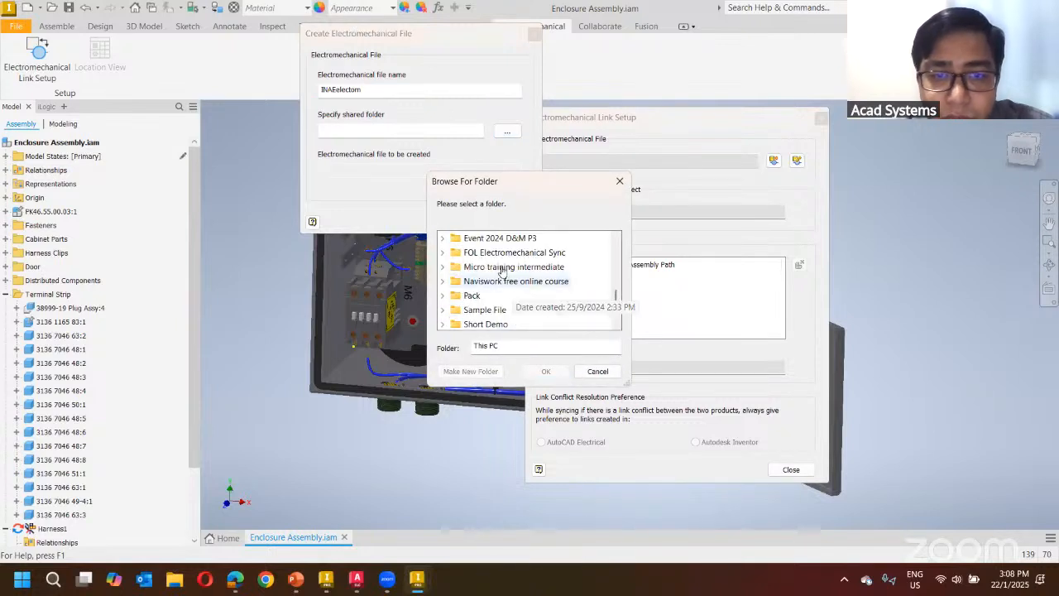
scroll(510, 267, "up", 2)
scroll(511, 266, "down", 1)
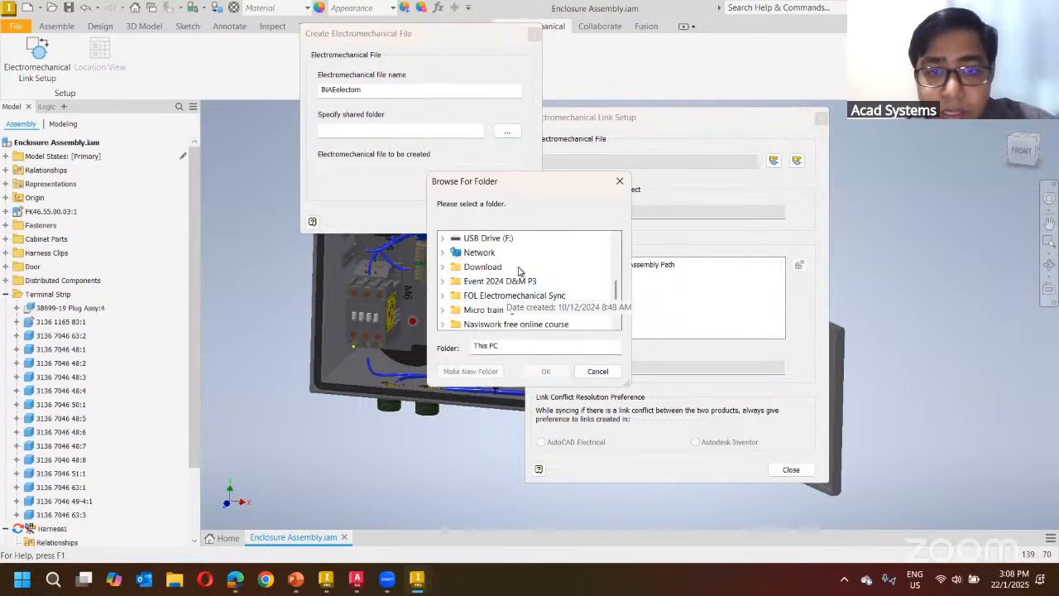
double_click(514, 296)
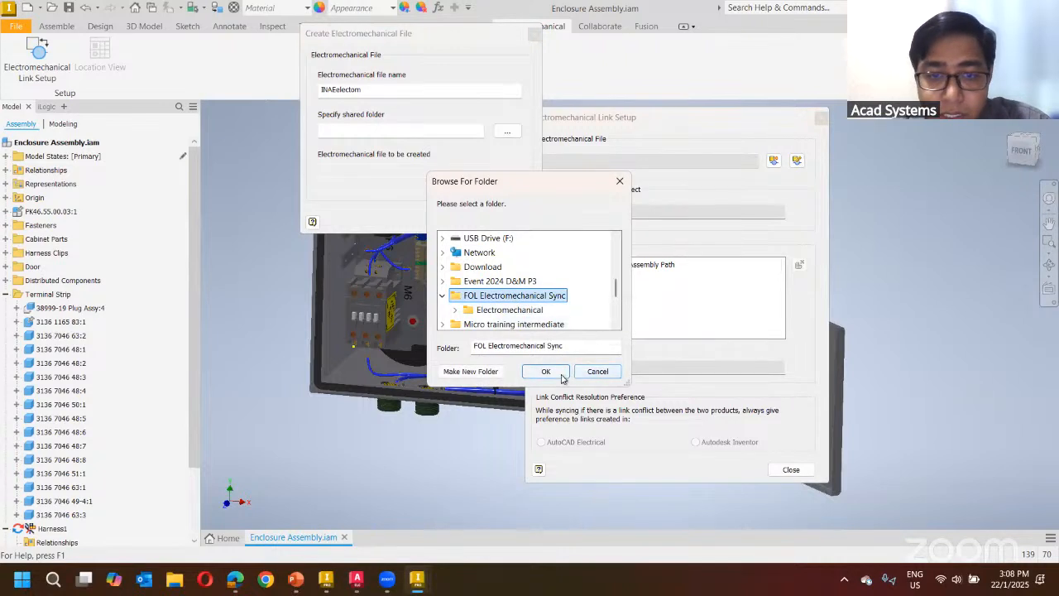
left_click(545, 371)
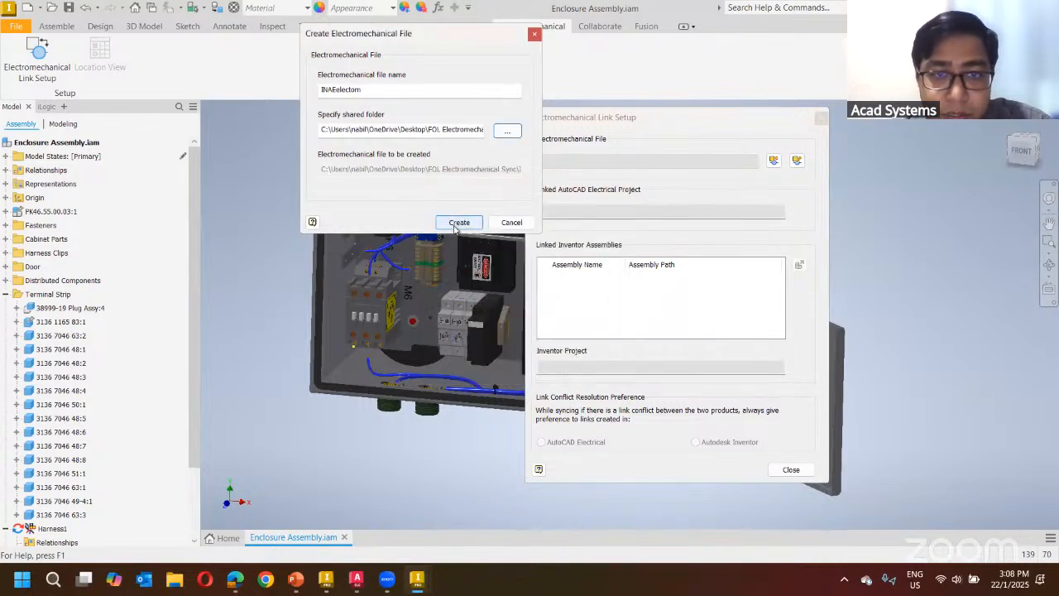
- Create the electromechanical file with the enclosure assembly linked and close the link setup
left_click(458, 223)
left_click(577, 340)
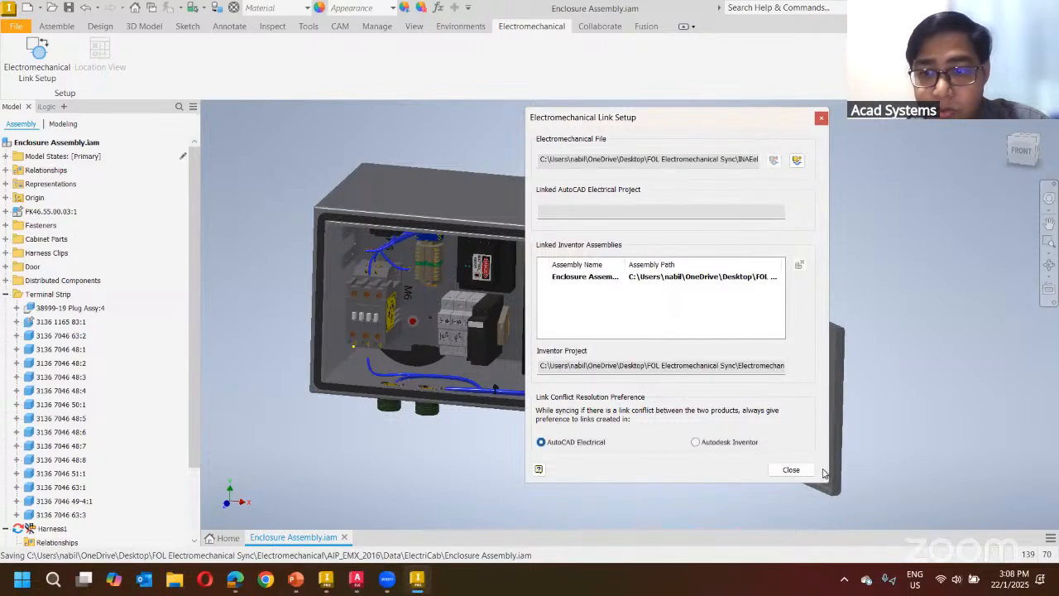
left_click(791, 469)
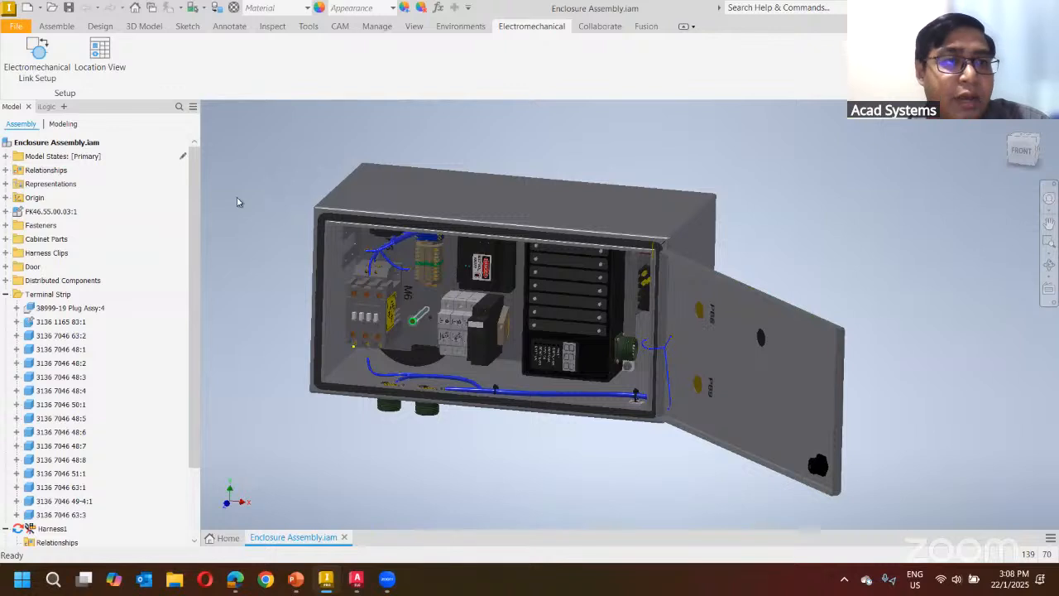
- Open the Location View and examine where the PJ7 and TS1 components under ELECTRICAB CABINET sit in the enclosure
left_click(96, 53)
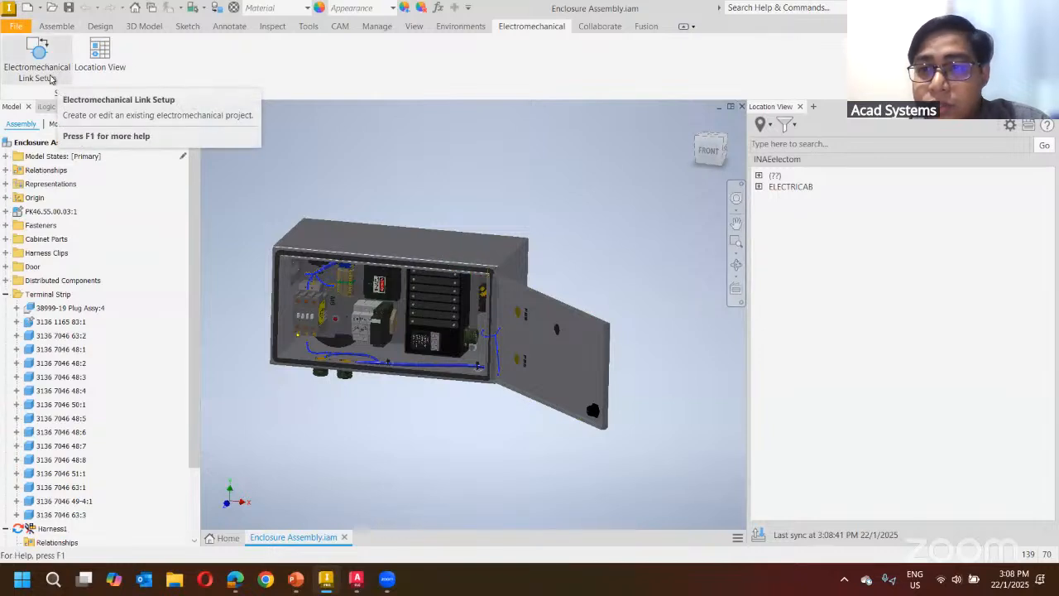
left_click(759, 186)
left_click(772, 198)
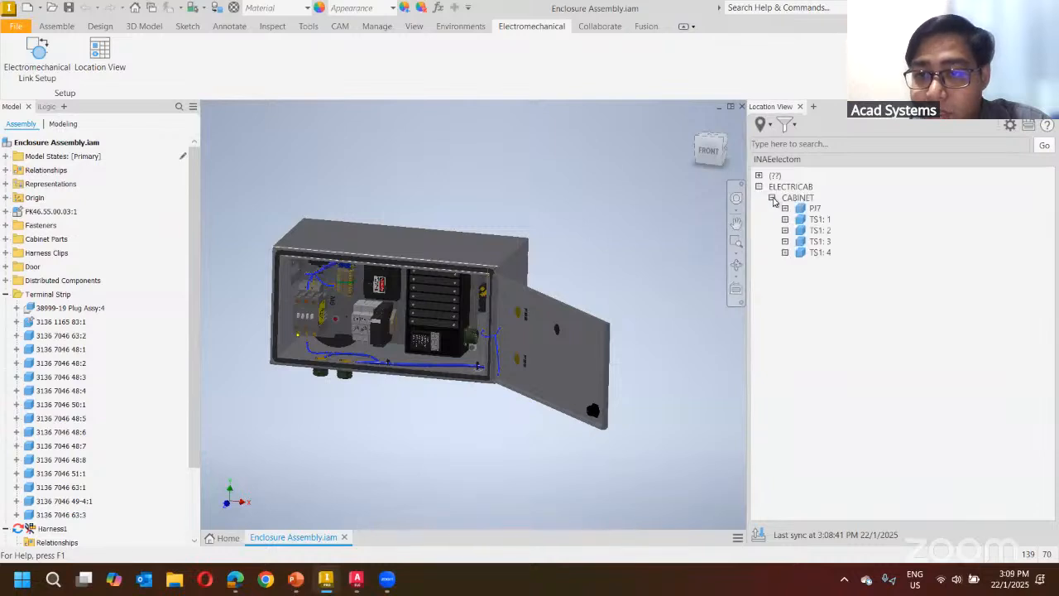
left_click(812, 209)
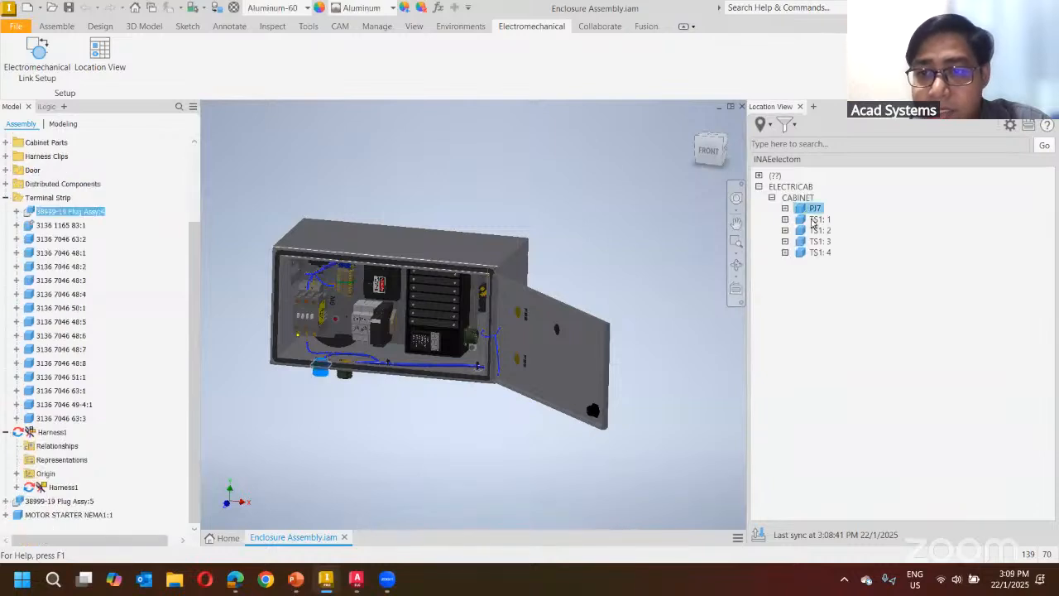
left_click(818, 220)
left_click(820, 231)
left_click(820, 242)
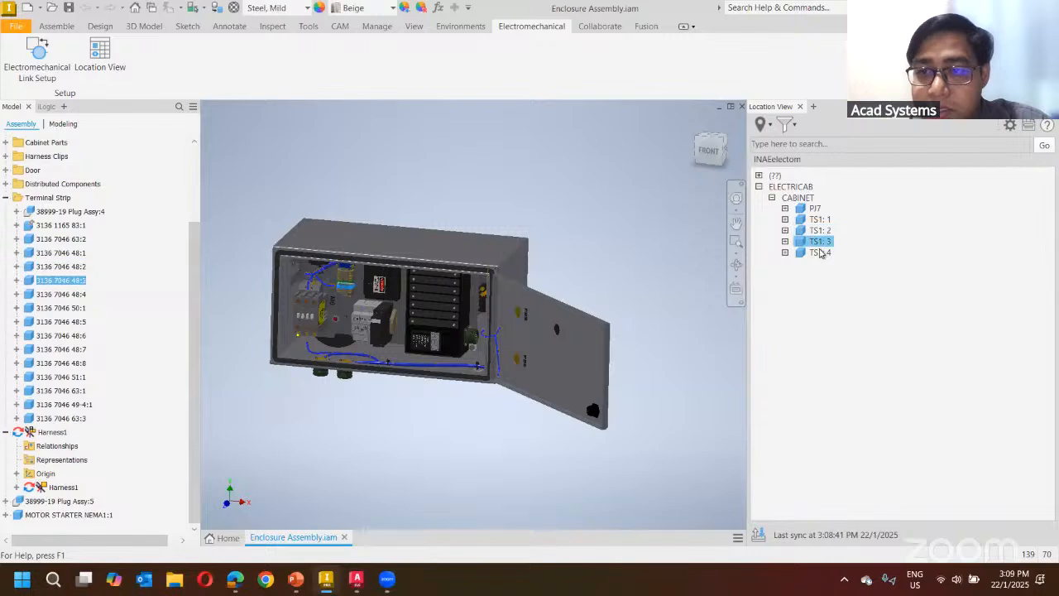
left_click(819, 253)
left_click(819, 230)
left_click(813, 210)
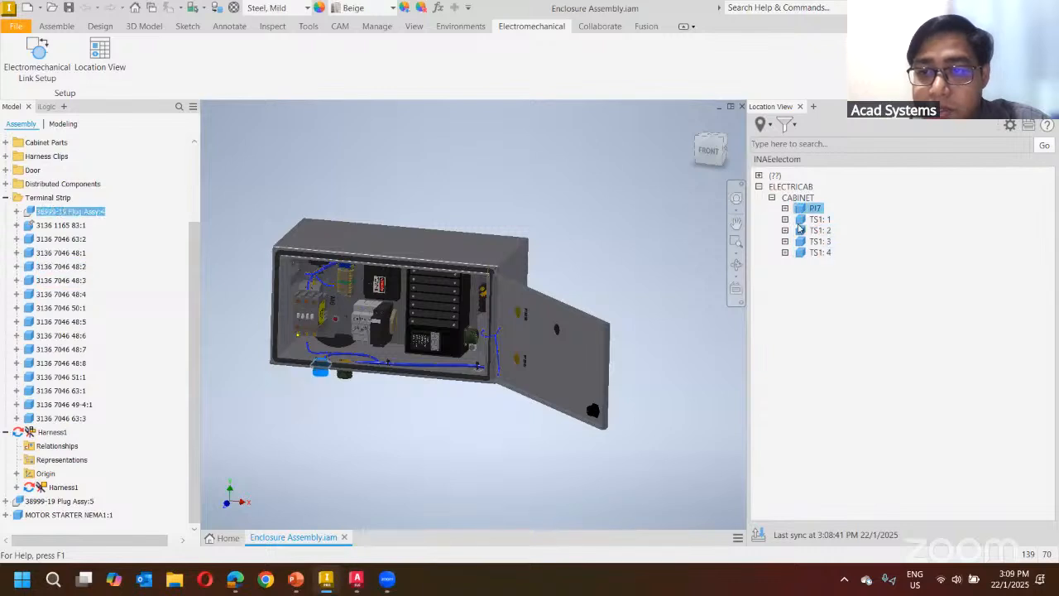
- Expand the components without an assigned location and compare their positions in the model with those of the CABINET components
left_click(760, 176)
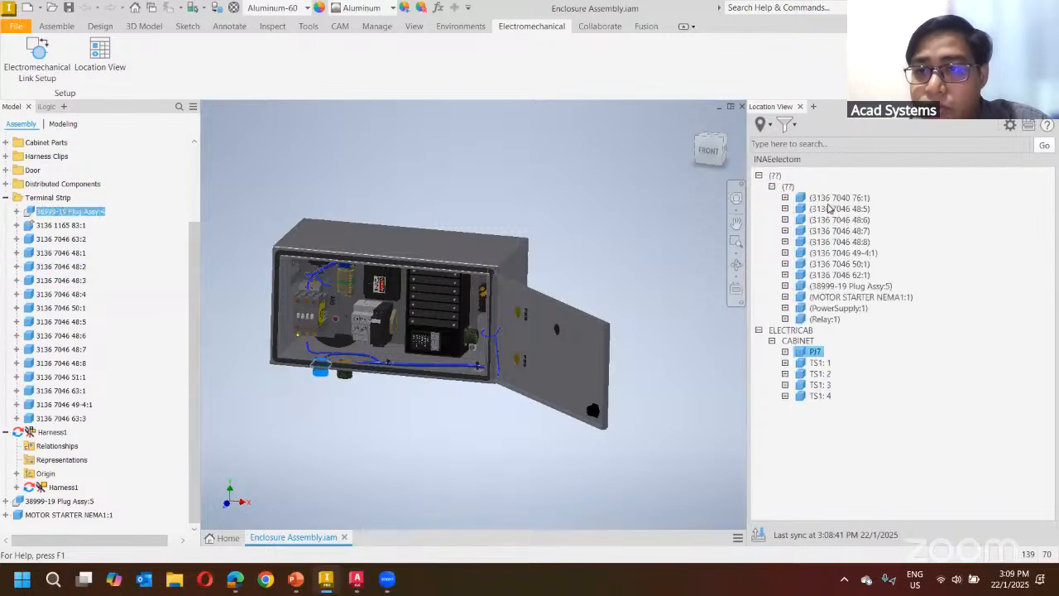
left_click(831, 198)
left_click(828, 254)
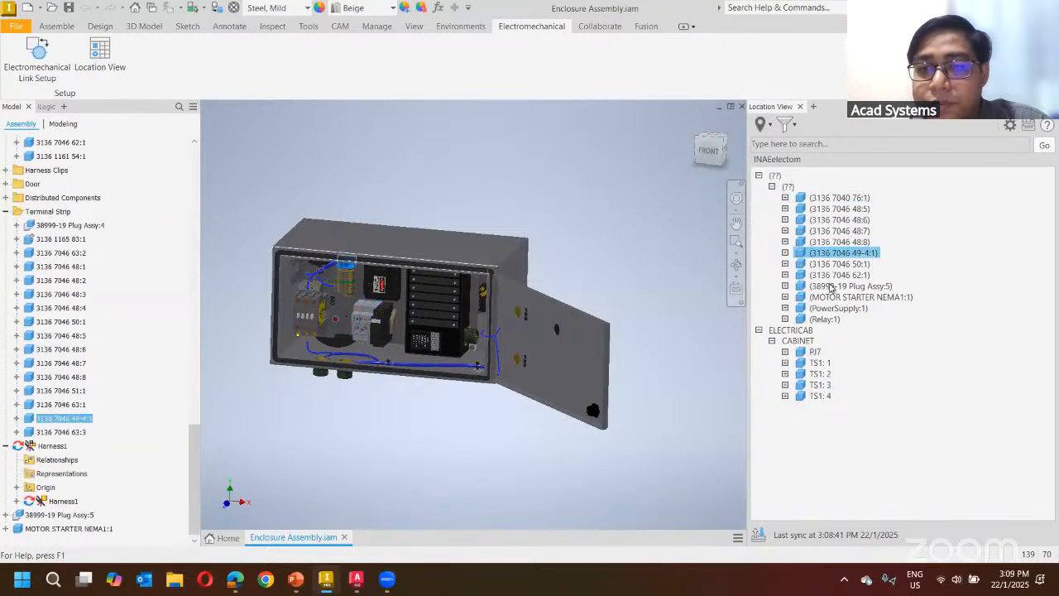
left_click(834, 309)
left_click(826, 320)
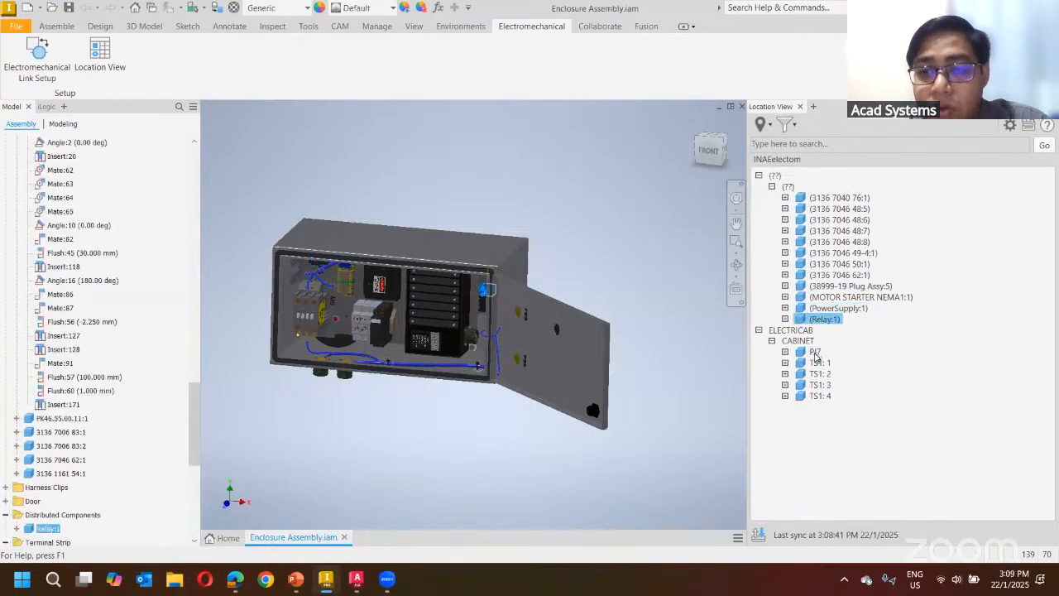
left_click(814, 351)
left_click(819, 374)
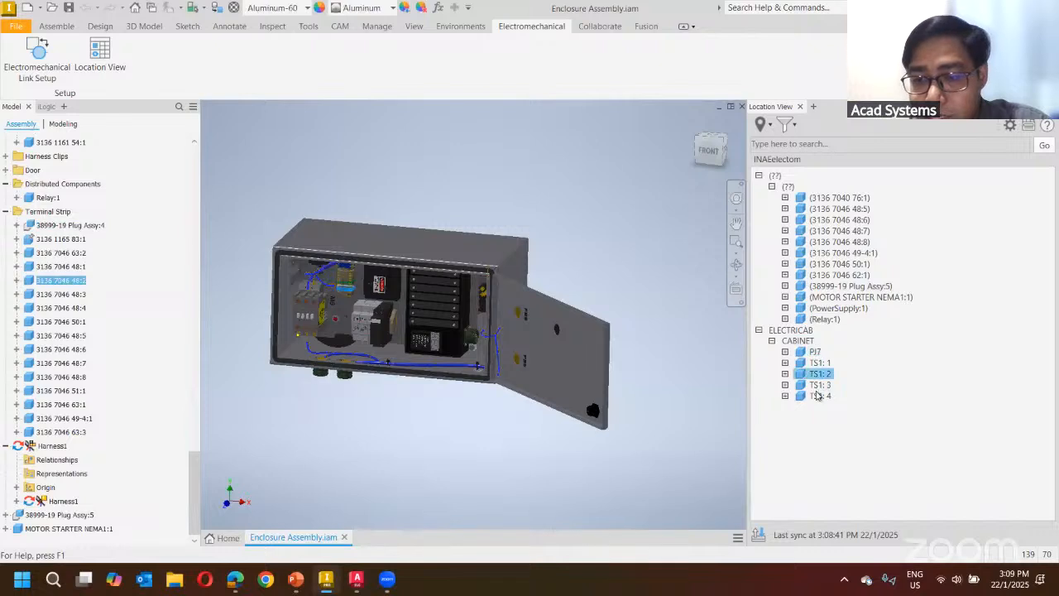
left_click(819, 395)
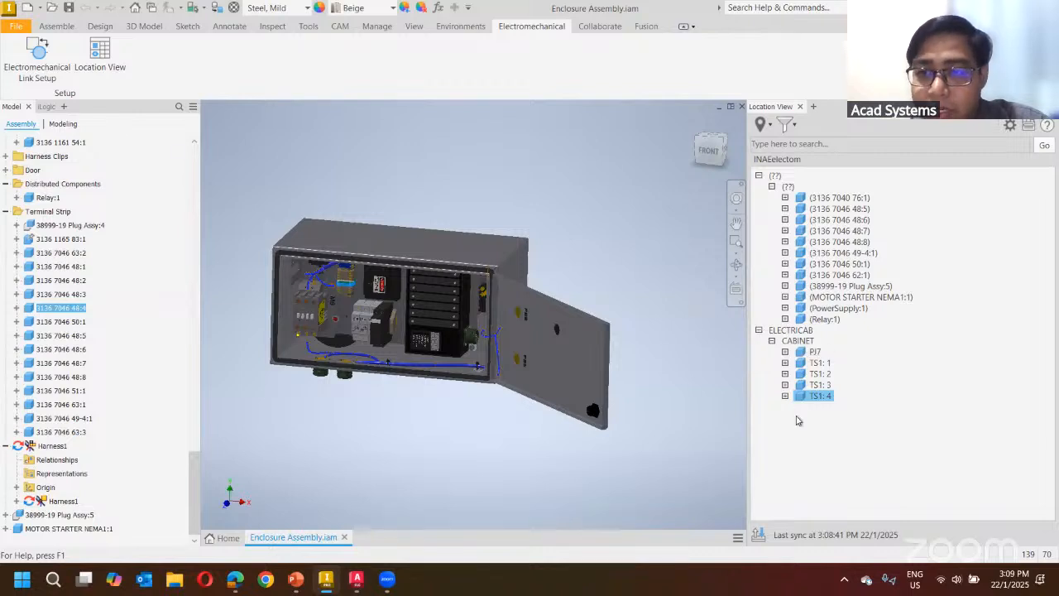
- Locate MOTOR STARTER NEMA1:1 through the Location View and review its Electrical Properties
left_click(545, 198)
scroll(509, 230, "up", 5)
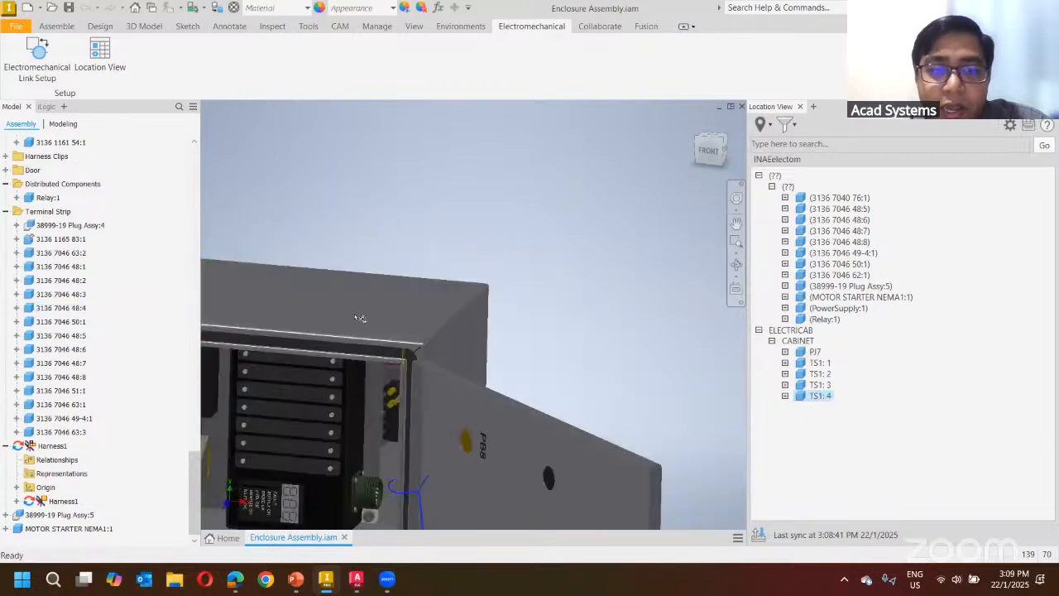
middle_click_drag(361, 317, 666, 188)
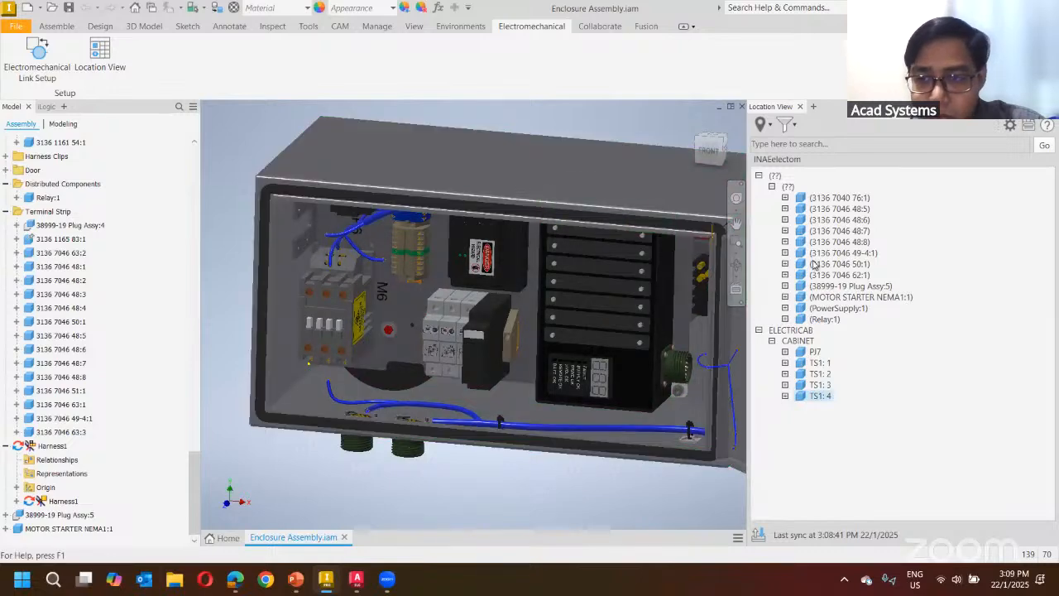
left_click(840, 298)
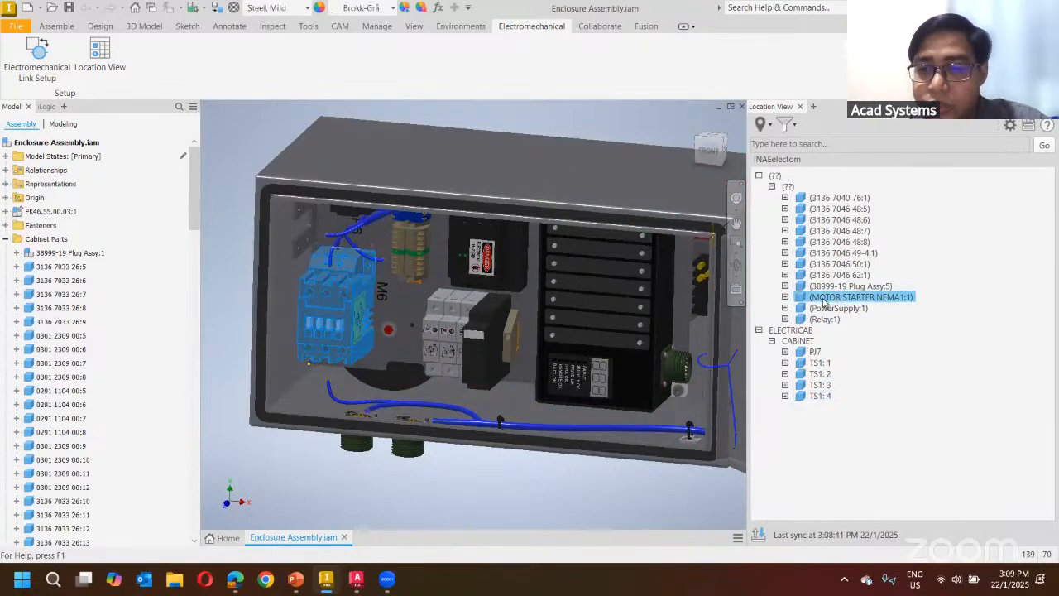
right_click(822, 301)
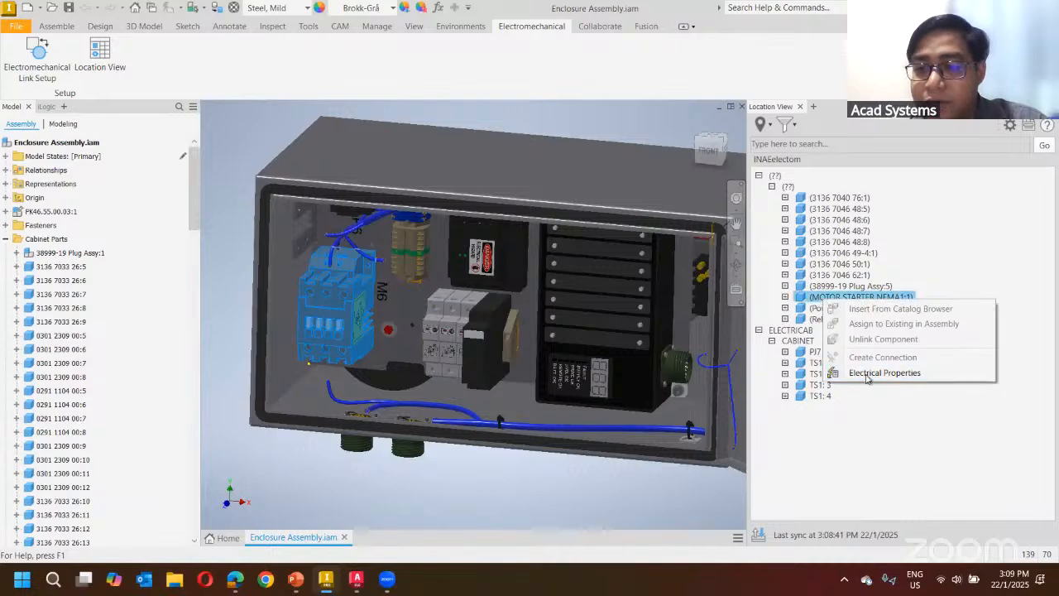
left_click(866, 373)
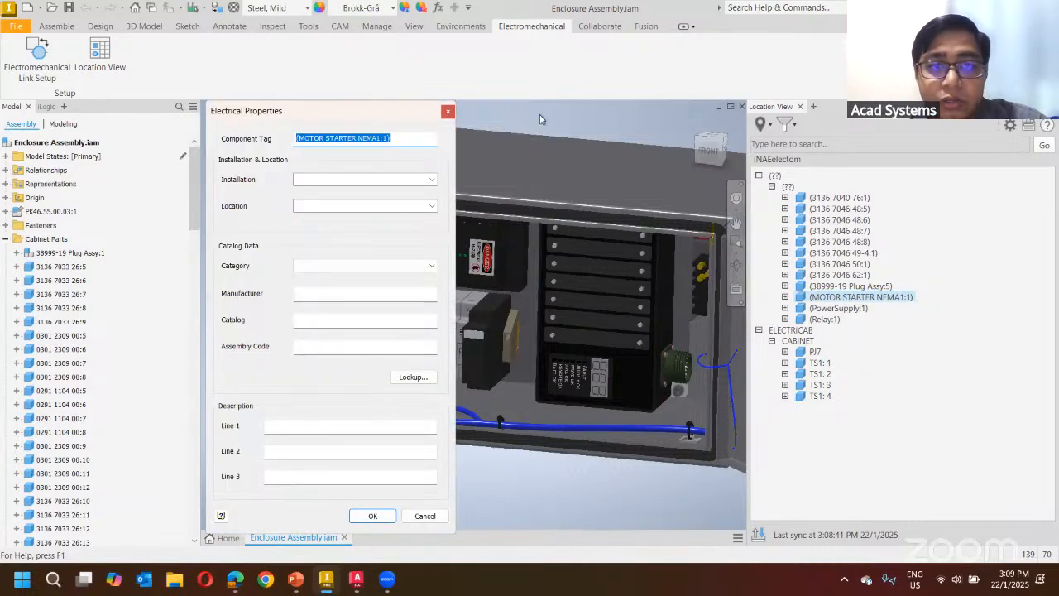
left_click(447, 110)
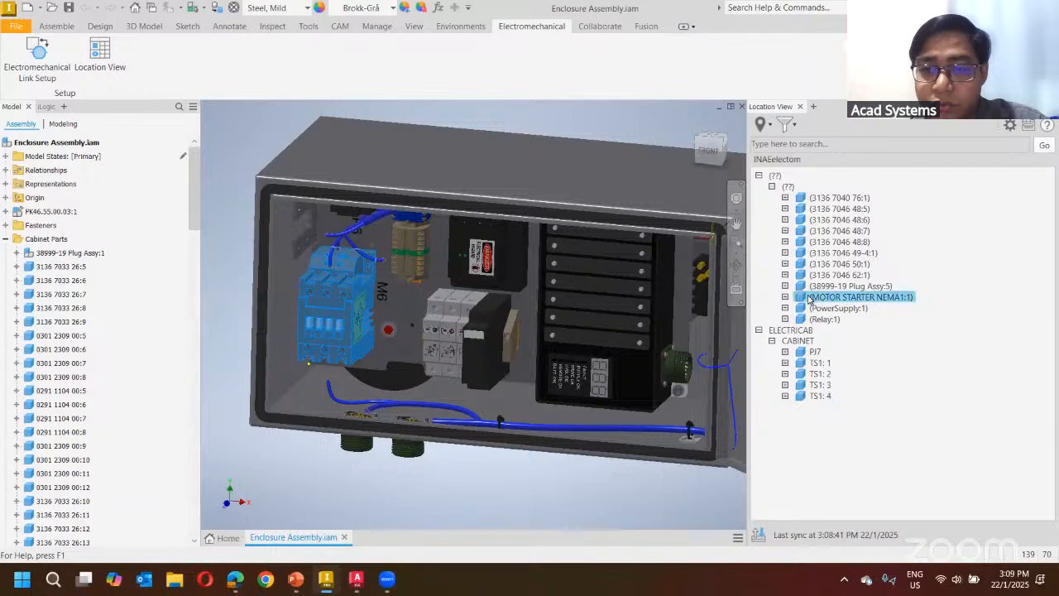
right_click(811, 297)
left_click(865, 369)
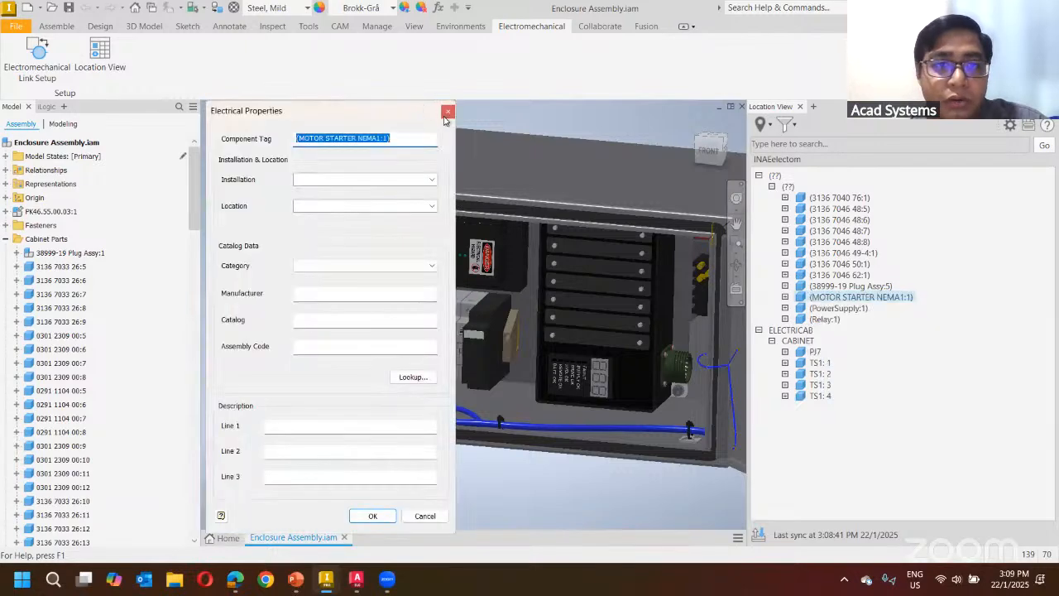
left_click(447, 113)
- In the motor starter's Electrical Properties, set the installation to ELECTRICAB and the location to CABINET
middle_click_drag(399, 129, 547, 116)
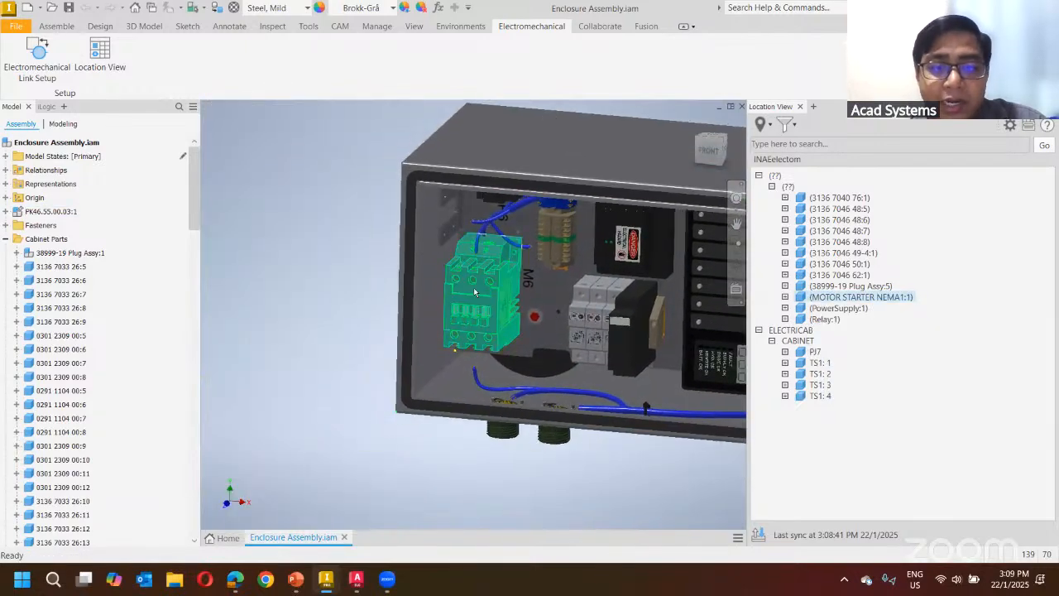
right_click(474, 291)
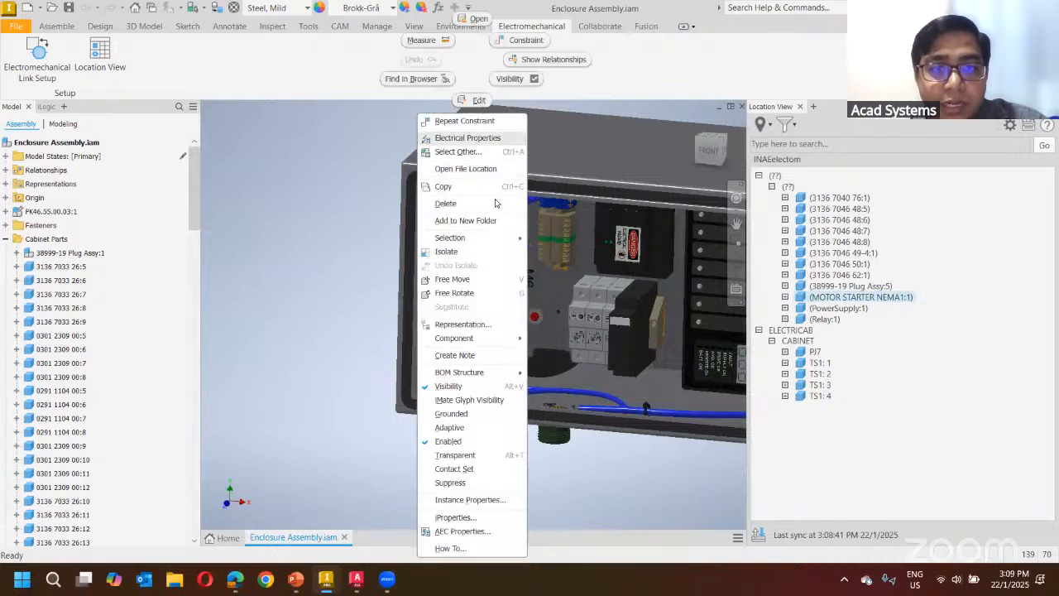
left_click(467, 138)
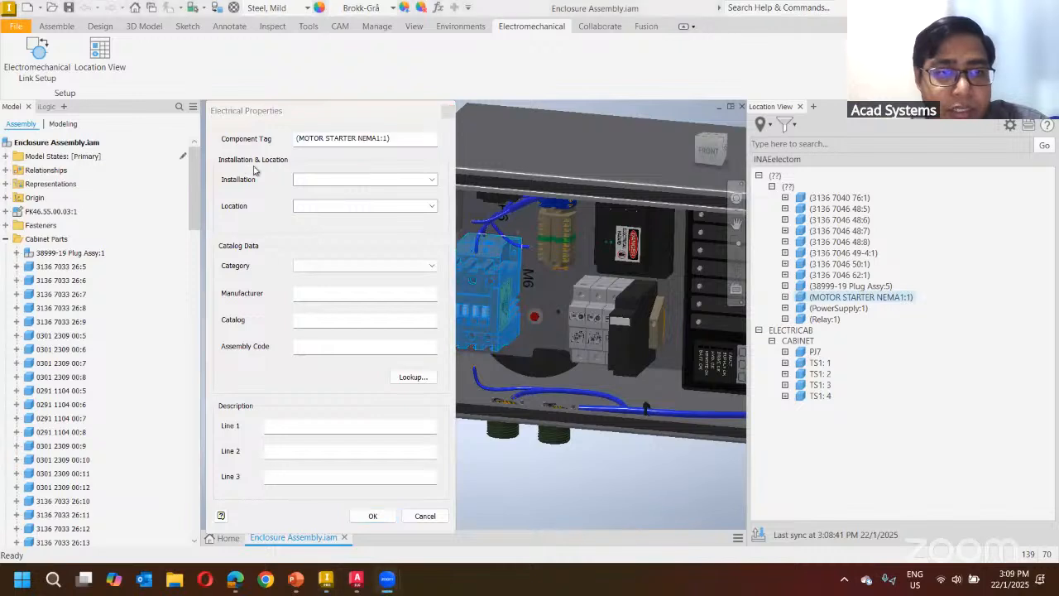
left_click(314, 177)
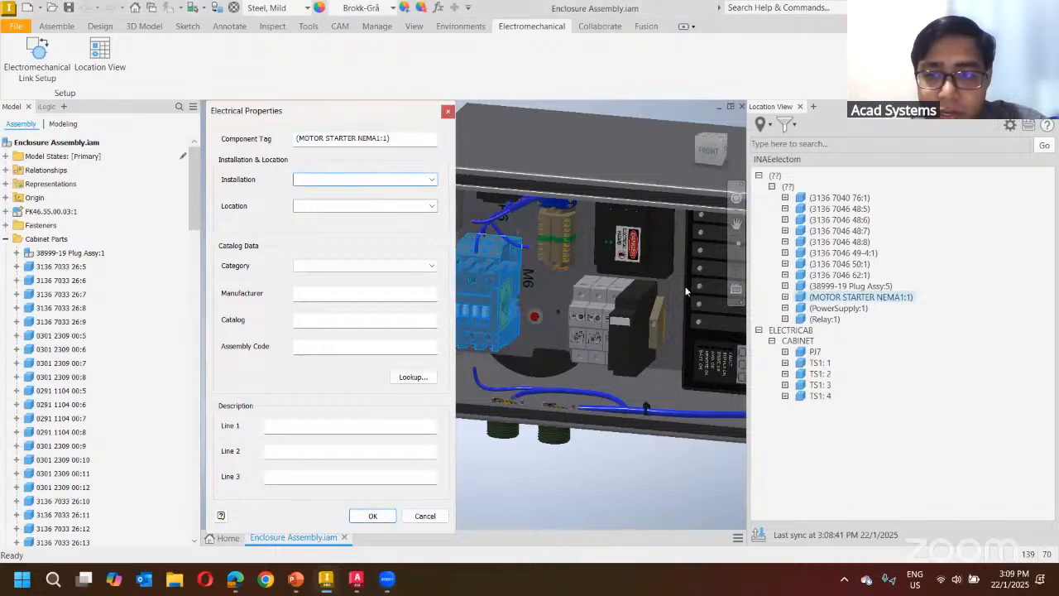
left_click(431, 179)
left_click(414, 193)
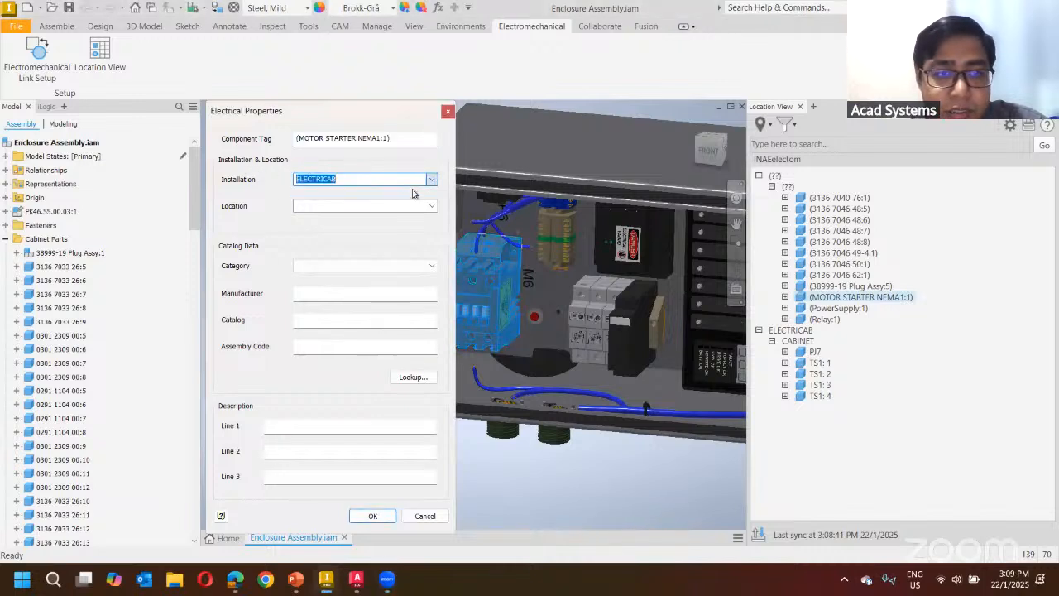
left_click(431, 205)
left_click(406, 217)
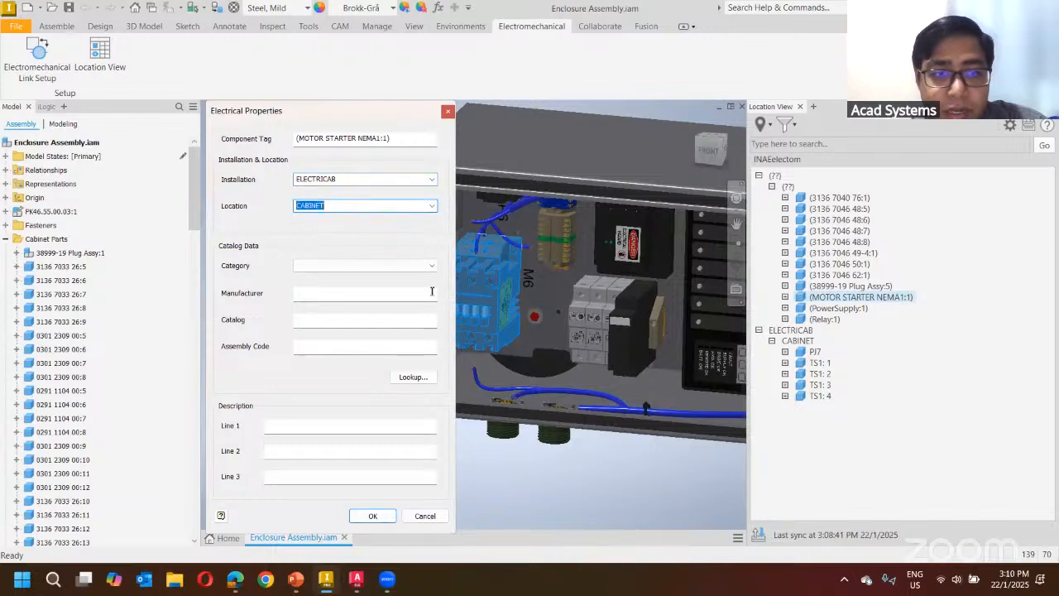
- Set the motor starter's catalog category to MS(Motor starters/contactors)
left_click(433, 265)
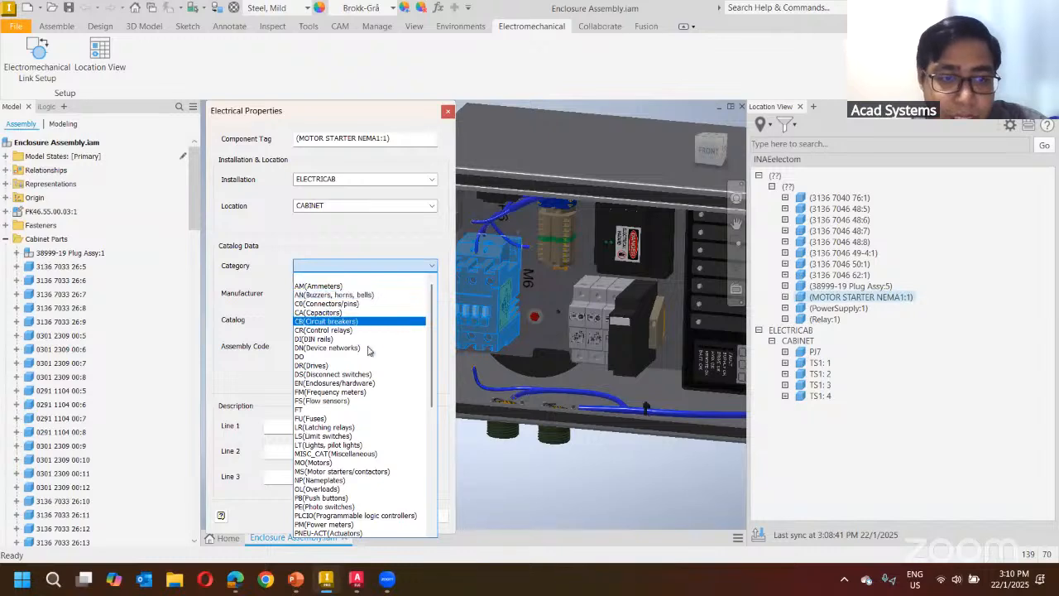
scroll(358, 406, "down", 2)
scroll(358, 405, "down", 4)
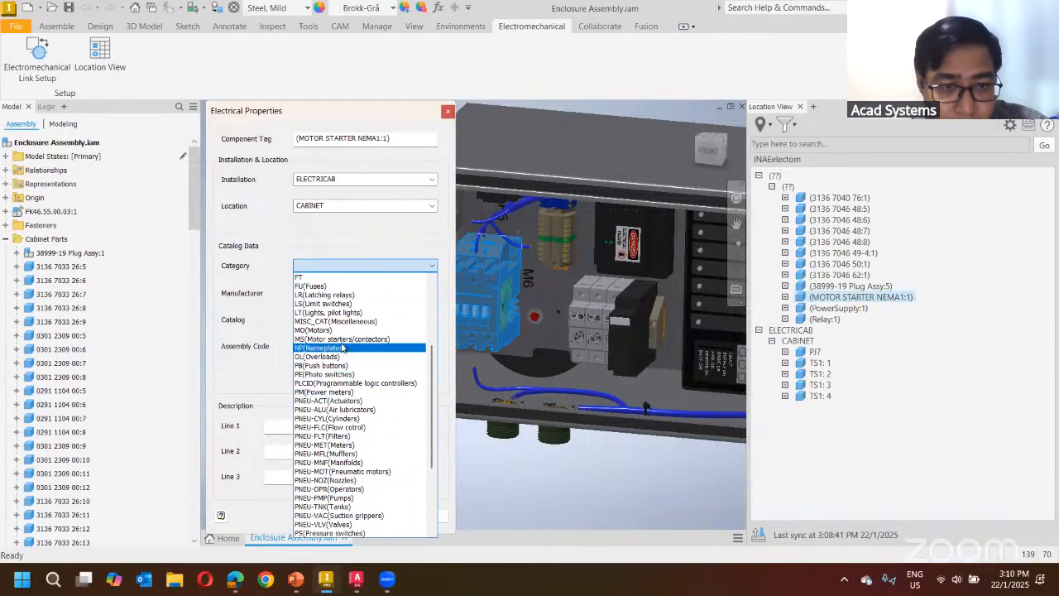
left_click(344, 339)
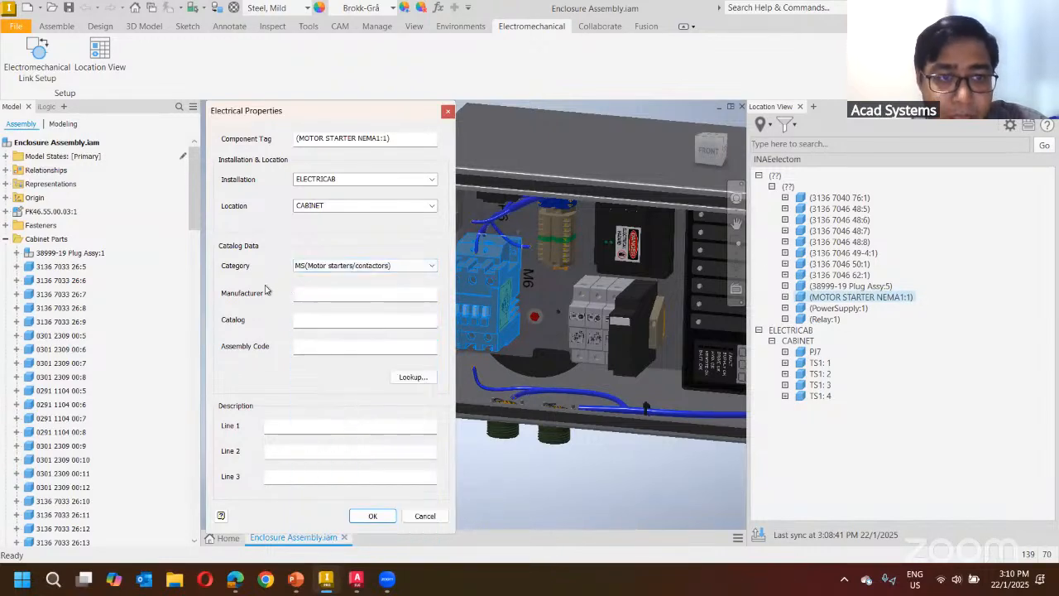
- Look up AB in the electrical catalog and assign the EATON AN16DN0AB full-voltage starter to the motor starter's Electrical Properties
left_click(331, 295)
left_click(336, 322)
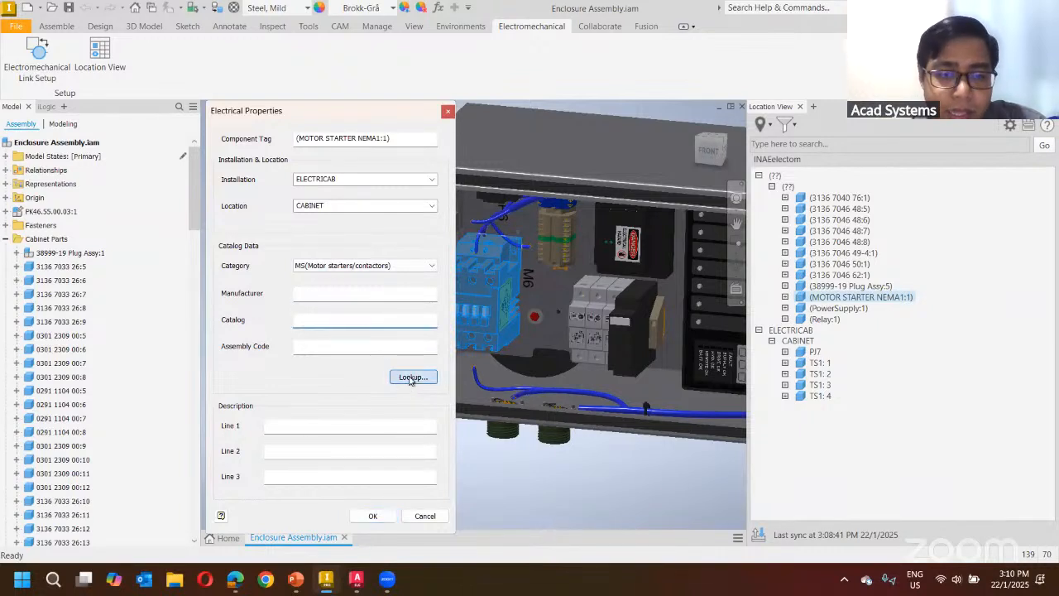
left_click(406, 377)
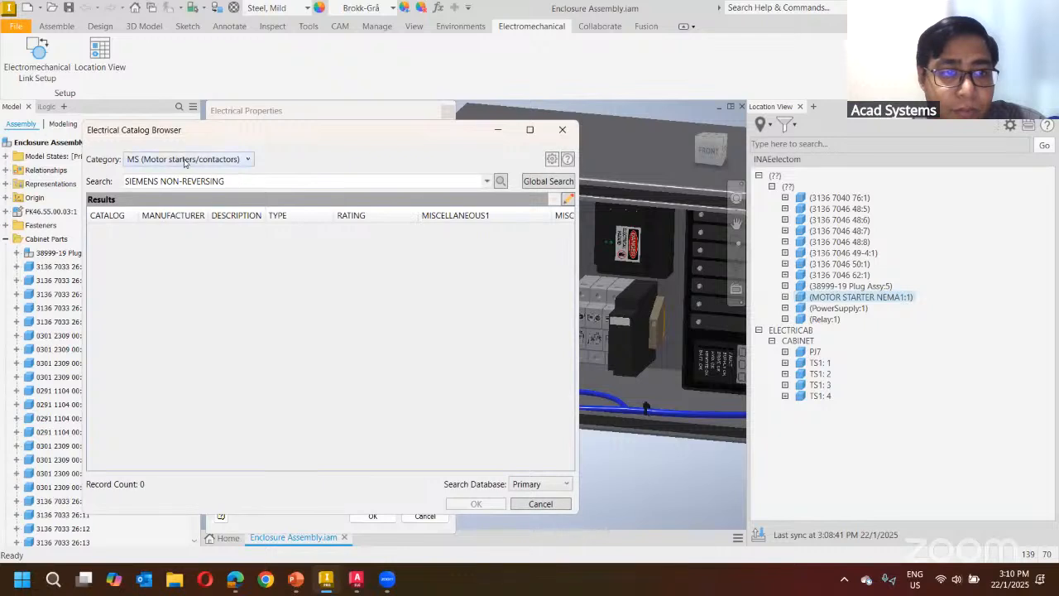
left_click_drag(341, 181, 99, 191)
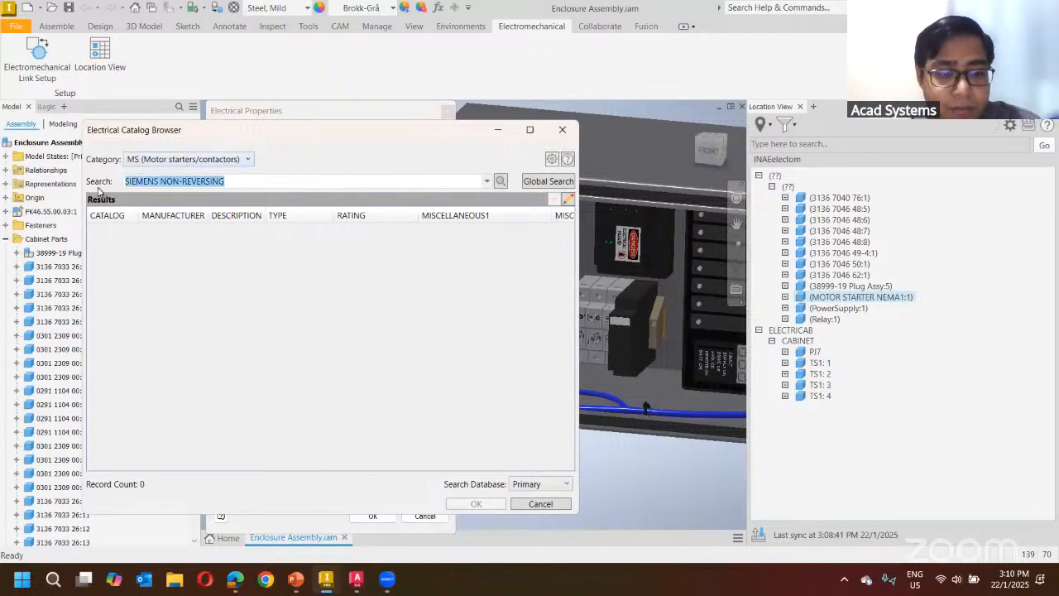
type("AB")
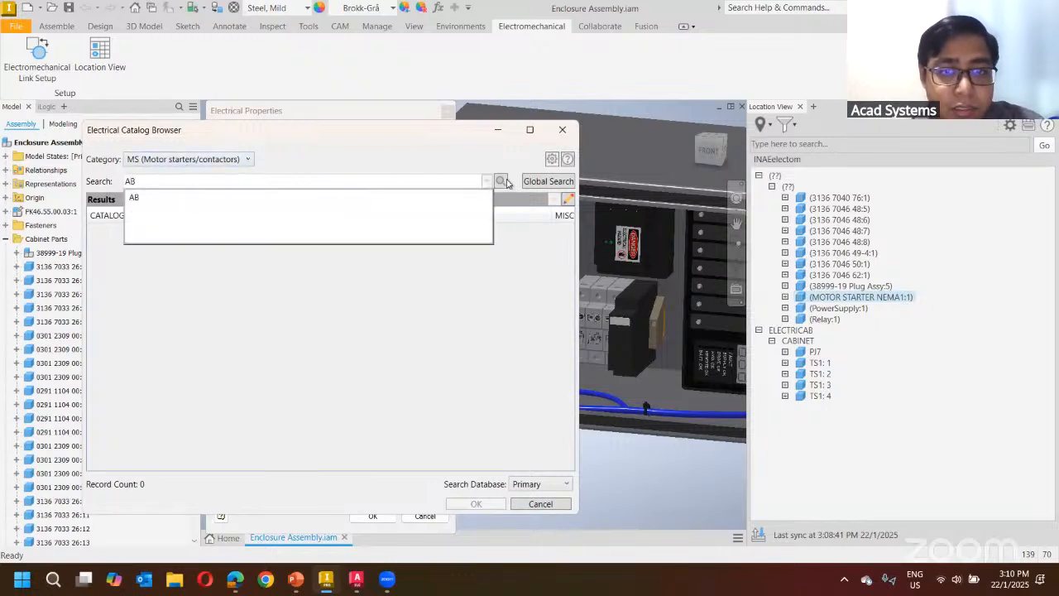
left_click(500, 181)
left_click(199, 230)
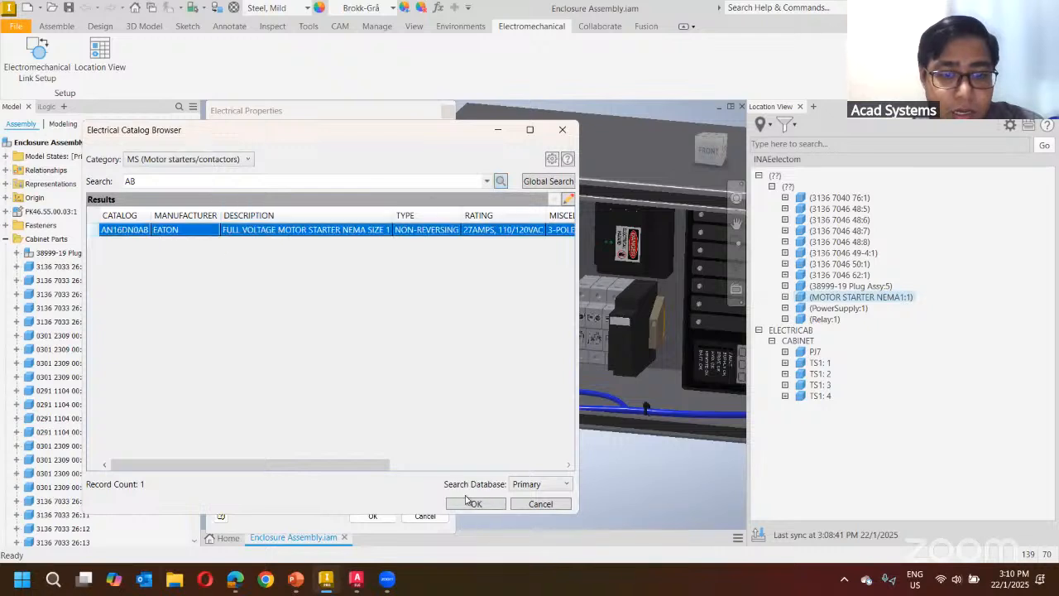
left_click(475, 504)
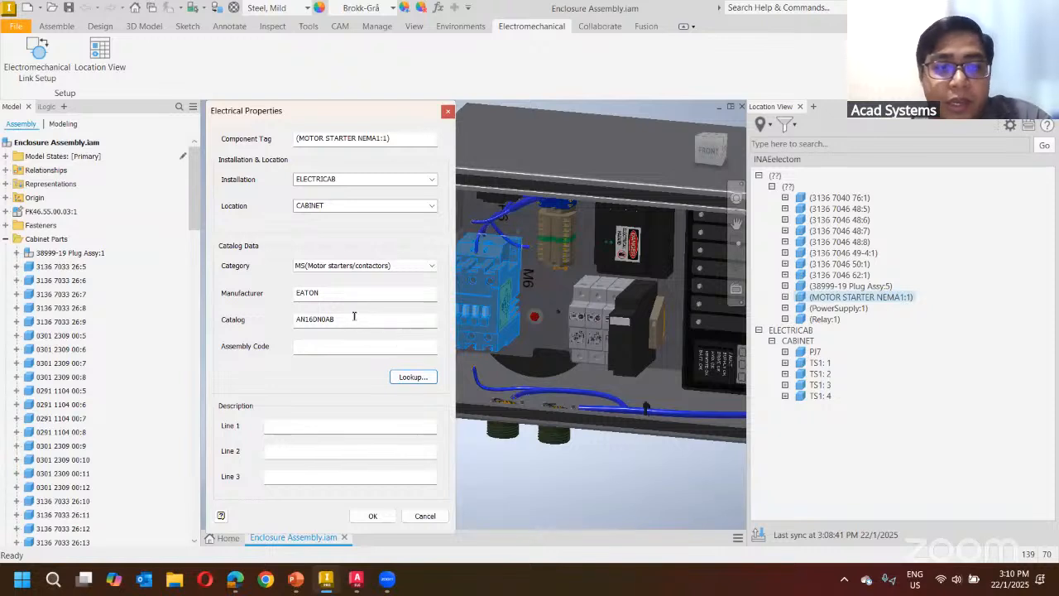
left_click(374, 517)
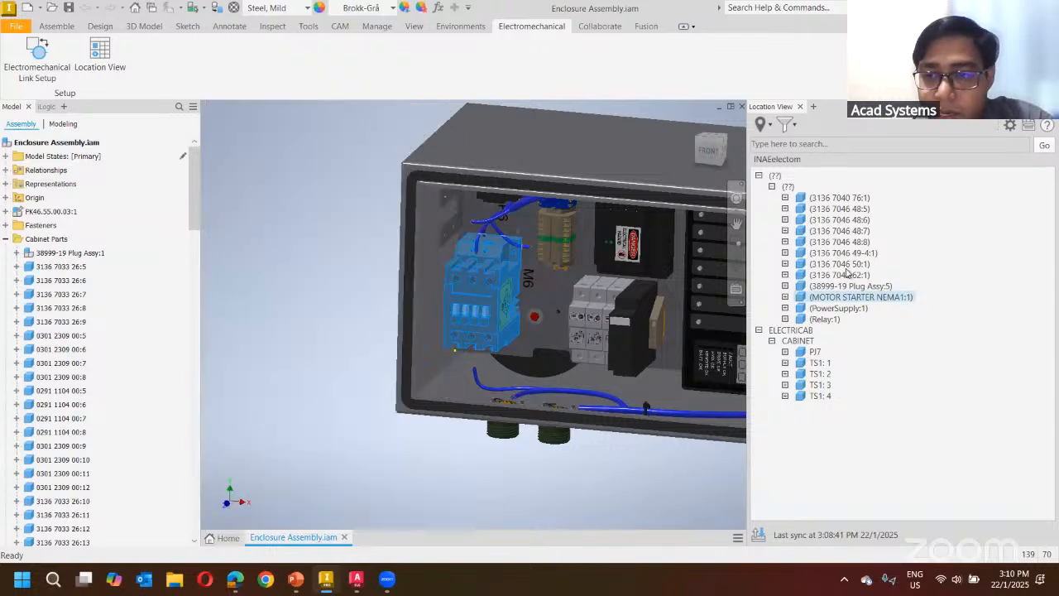
- Check the motor starter's placement under the CABINET location and view it within the whole enclosure model
left_click(815, 340)
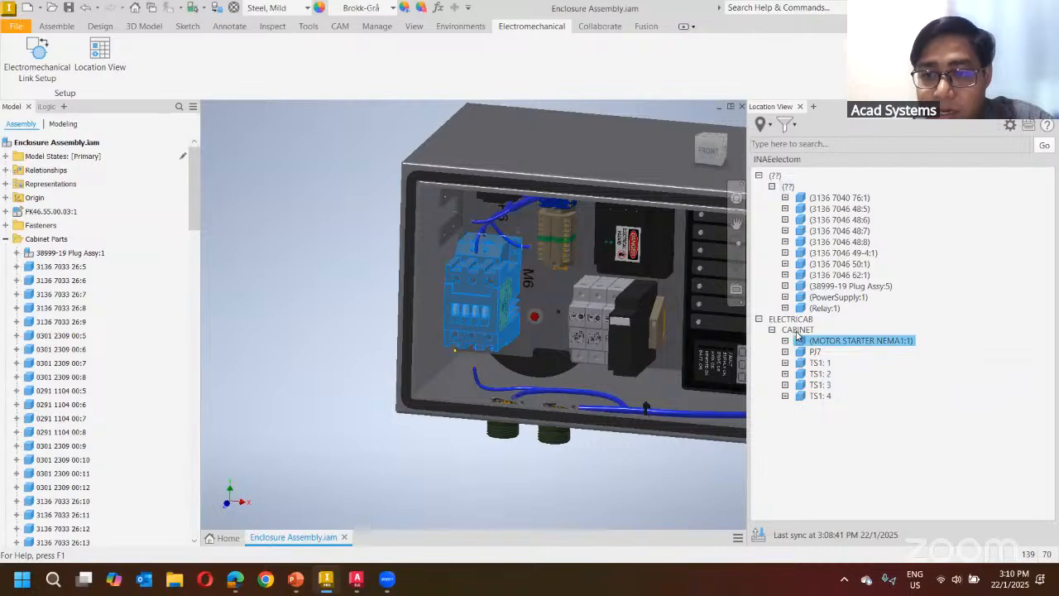
scroll(578, 327, "down", 5)
middle_click_drag(579, 327, 499, 314)
left_click(491, 433)
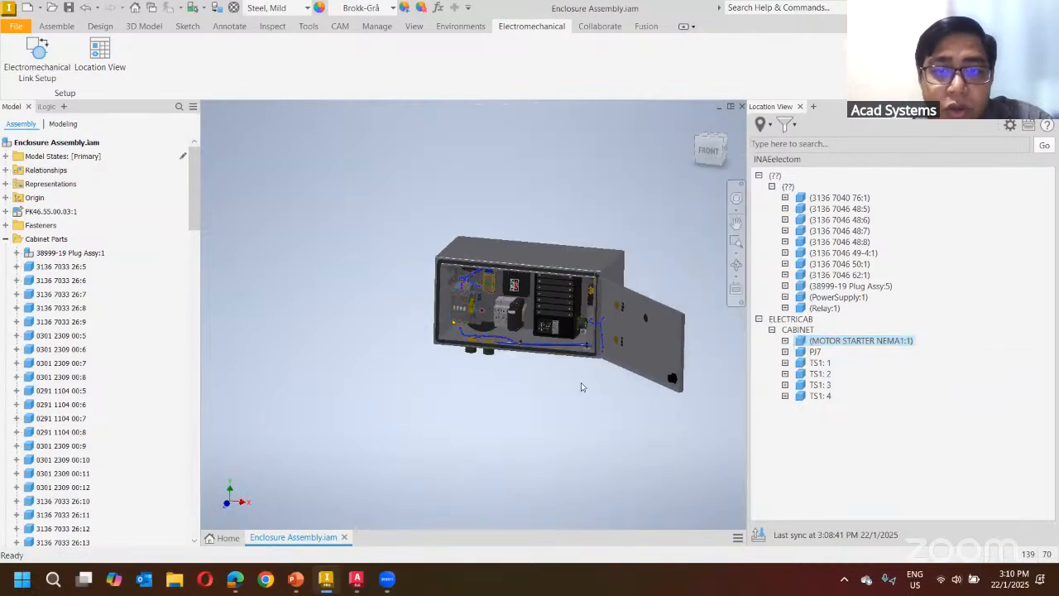
scroll(600, 361, "up", 5)
scroll(629, 356, "down", 3)
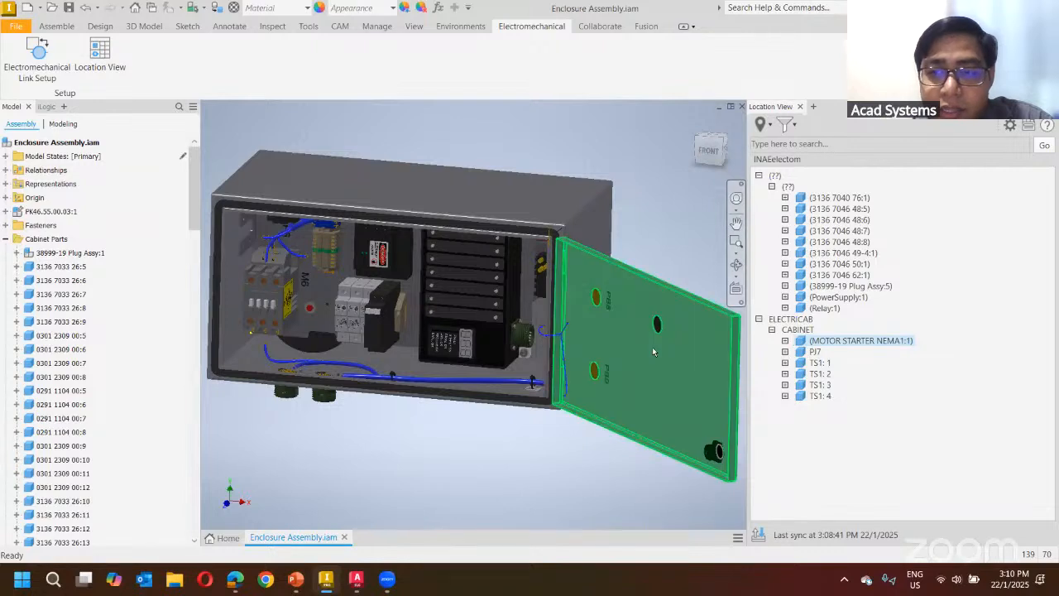
left_click(653, 351)
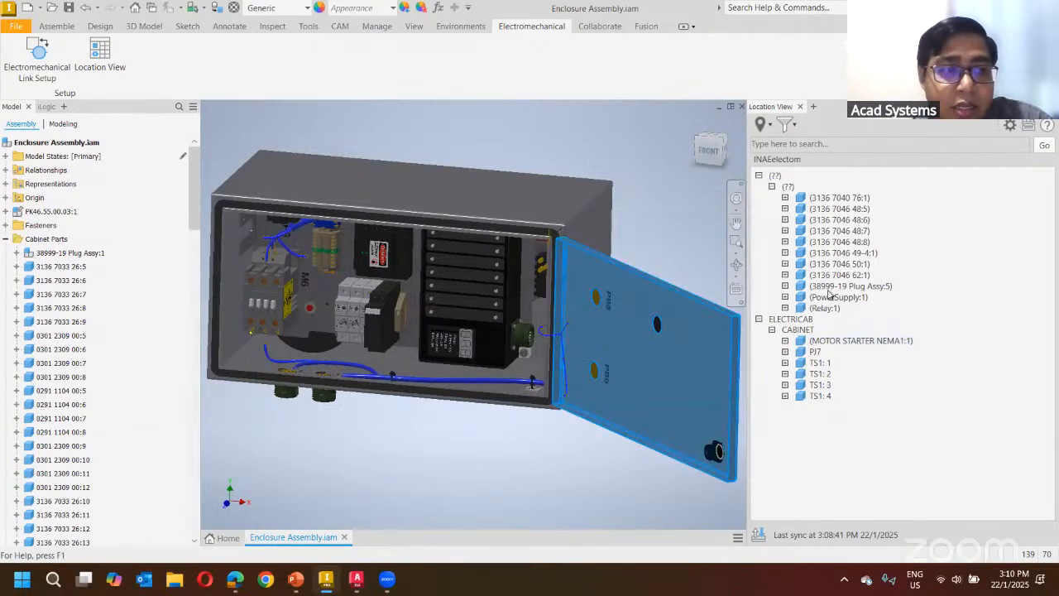
left_click(660, 257)
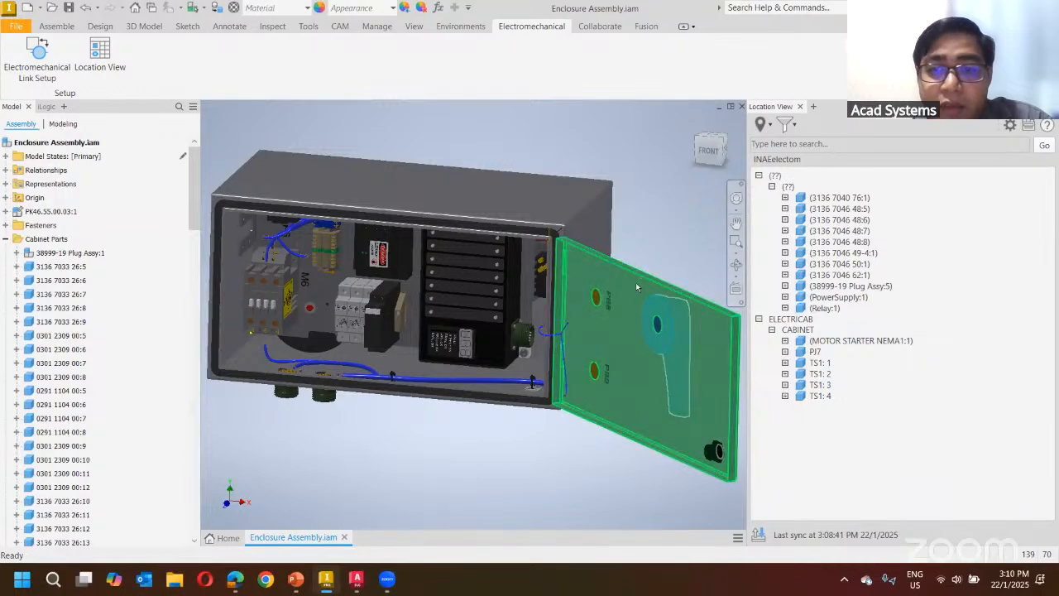
right_click(636, 281)
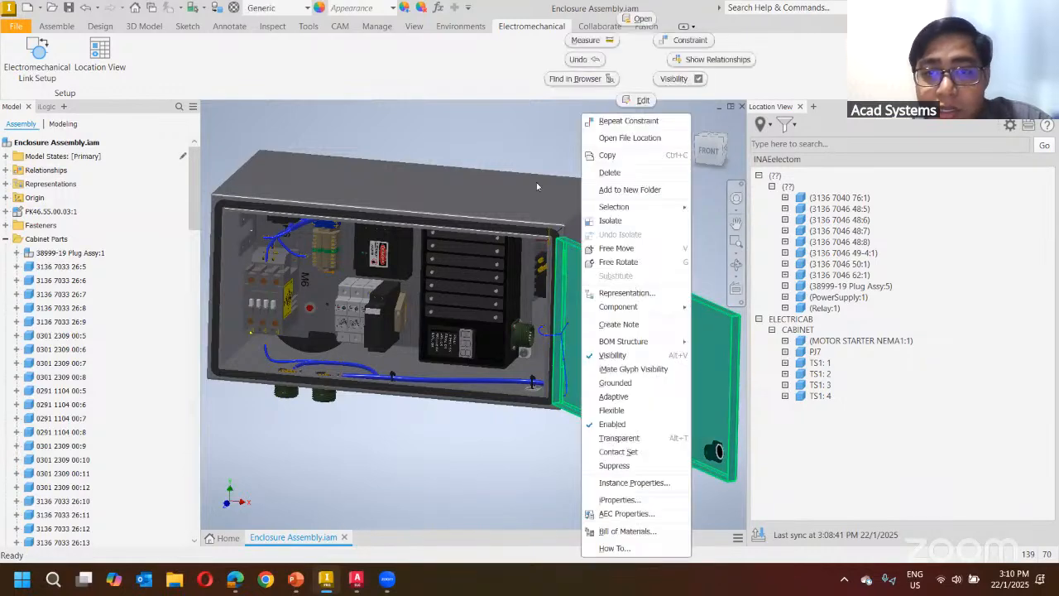
left_click(511, 133)
scroll(79, 296, "down", 1)
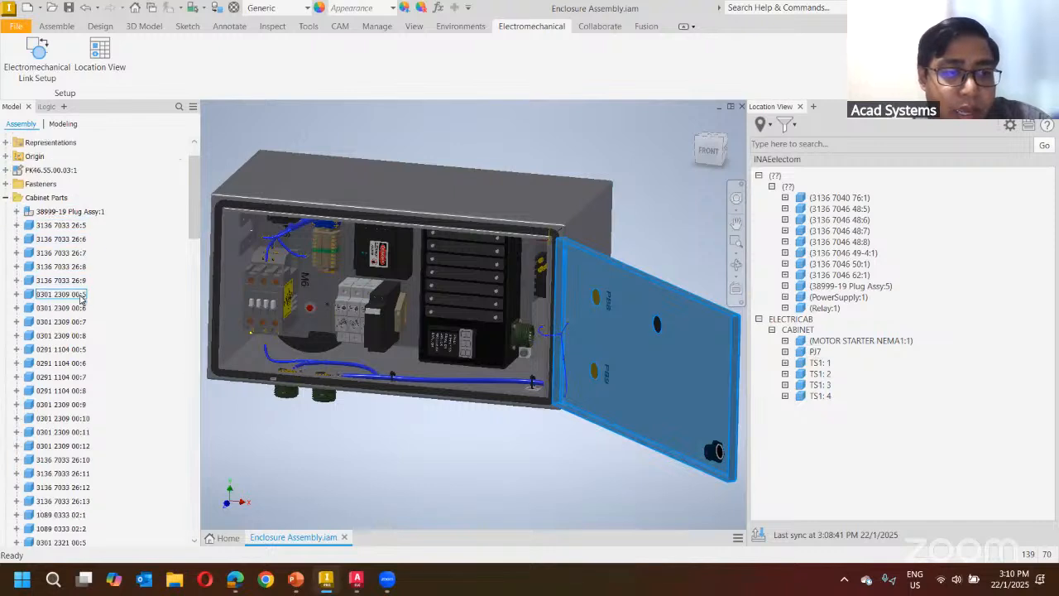
left_click(70, 280)
right_click(72, 281)
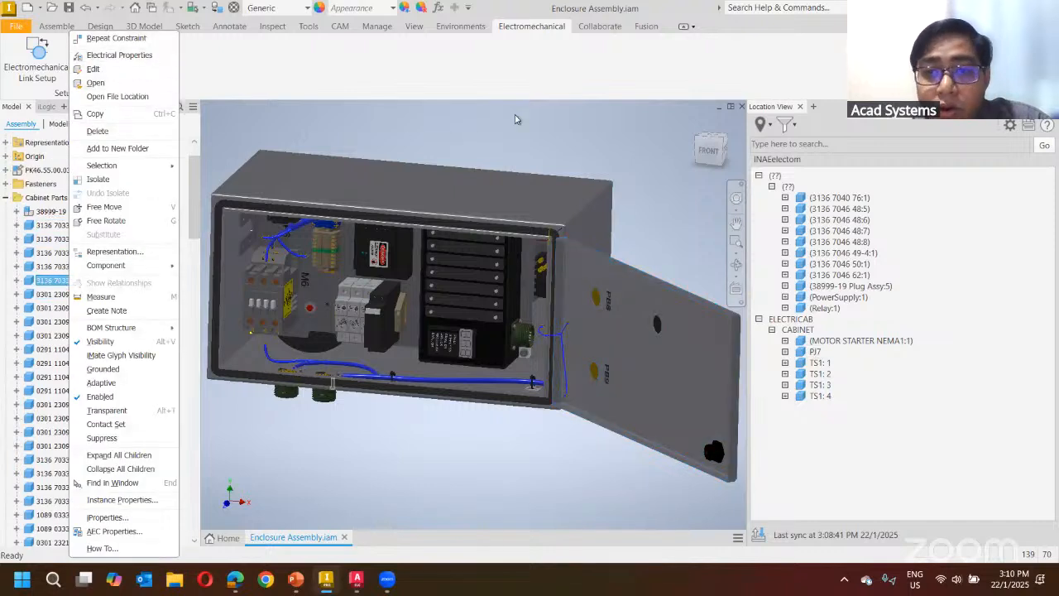
key("Escape")
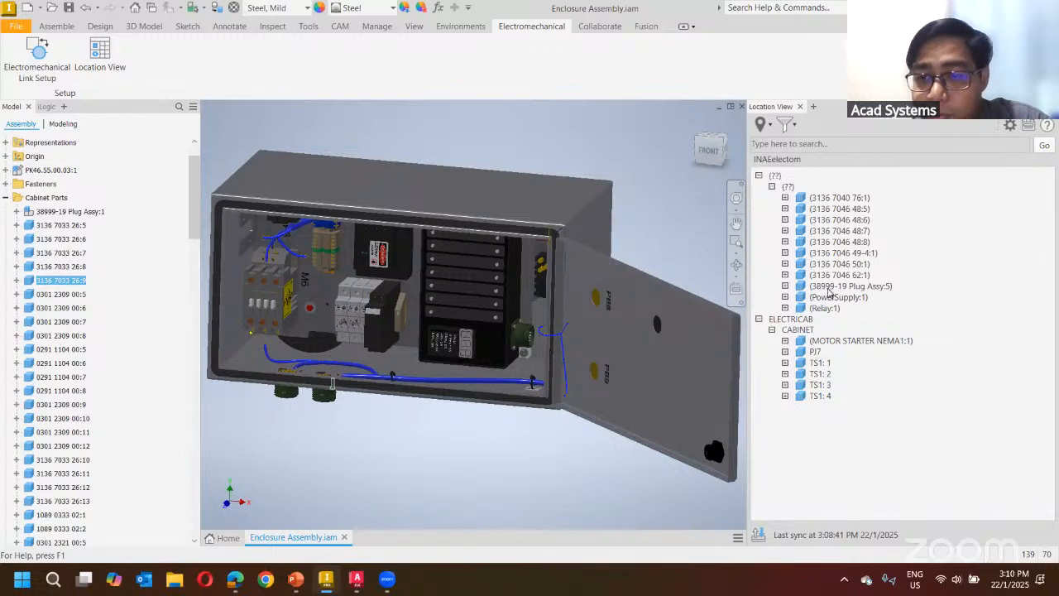
left_click(784, 264)
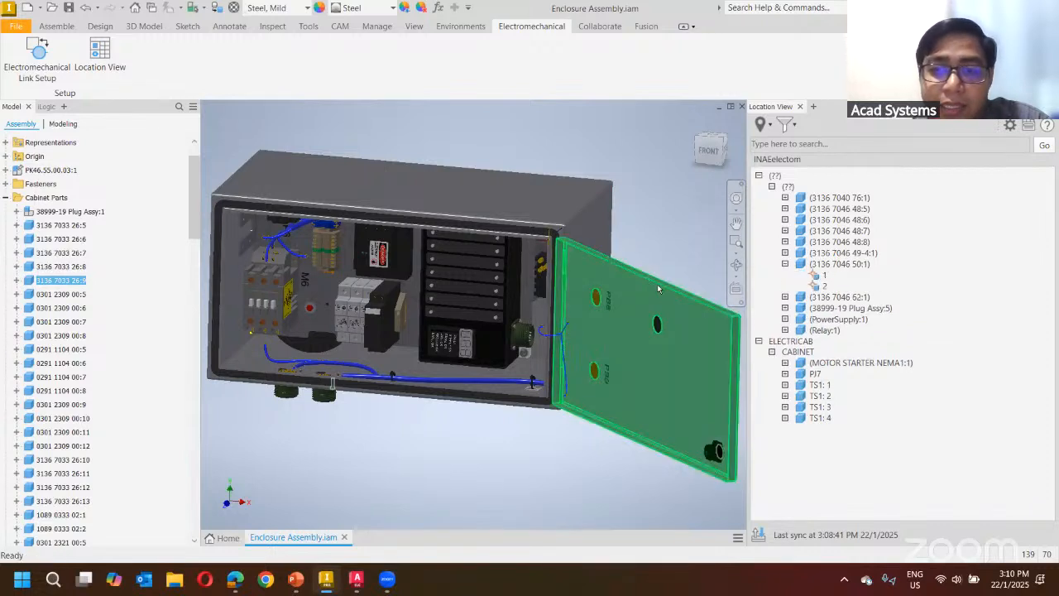
left_click(784, 263)
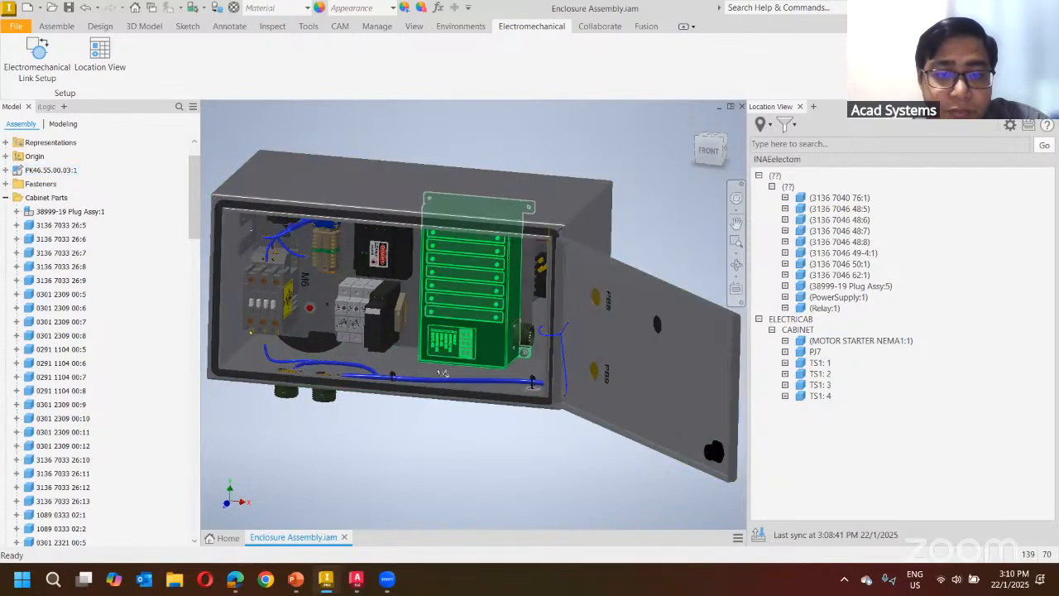
- Locate PJ7 and the motor starter in the model through the CABINET entries of the Location View
middle_click_drag(442, 433, 397, 385, "shift")
left_click(807, 353)
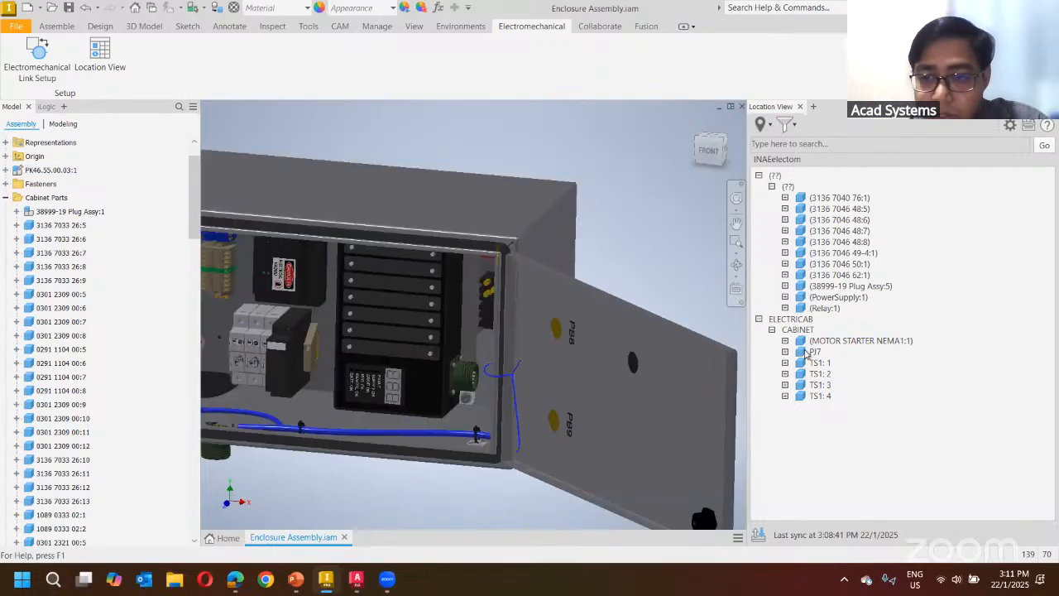
left_click(838, 342)
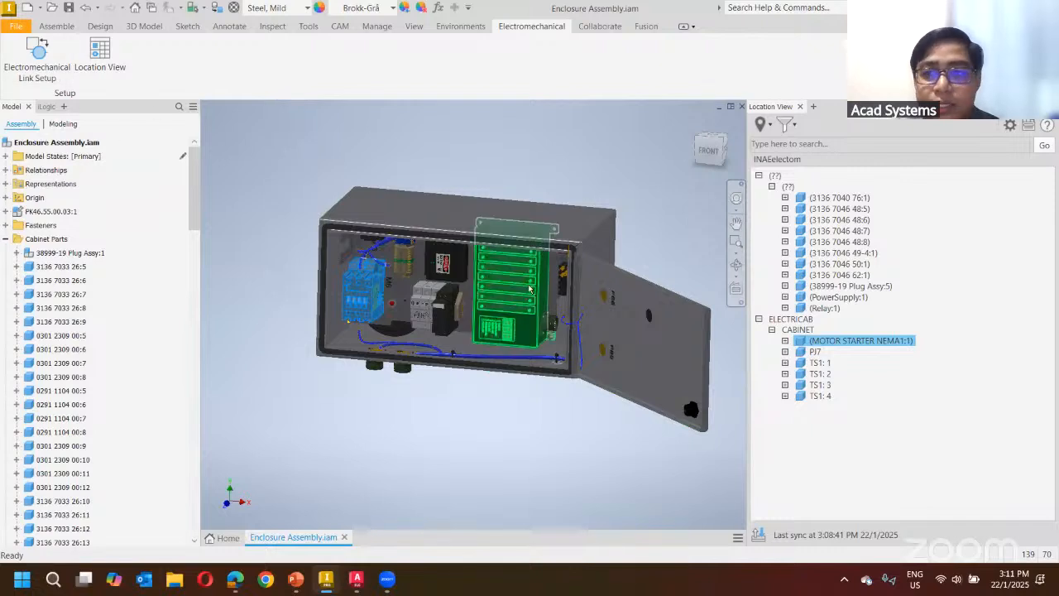
- Synchronize the assembly's electromechanical data and review the Sync Settings without changing them
left_click(759, 538)
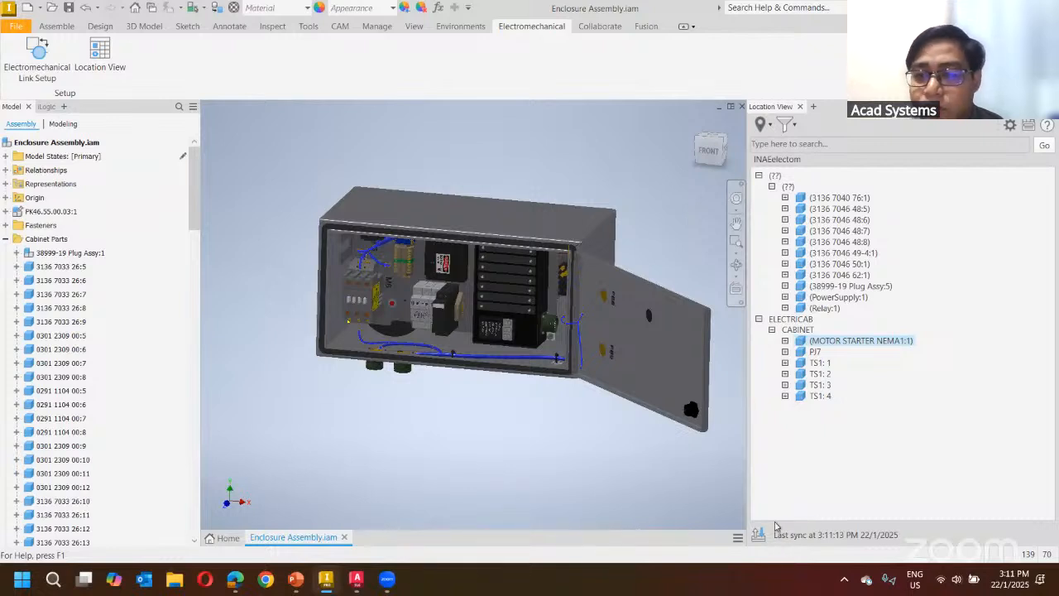
left_click(1009, 129)
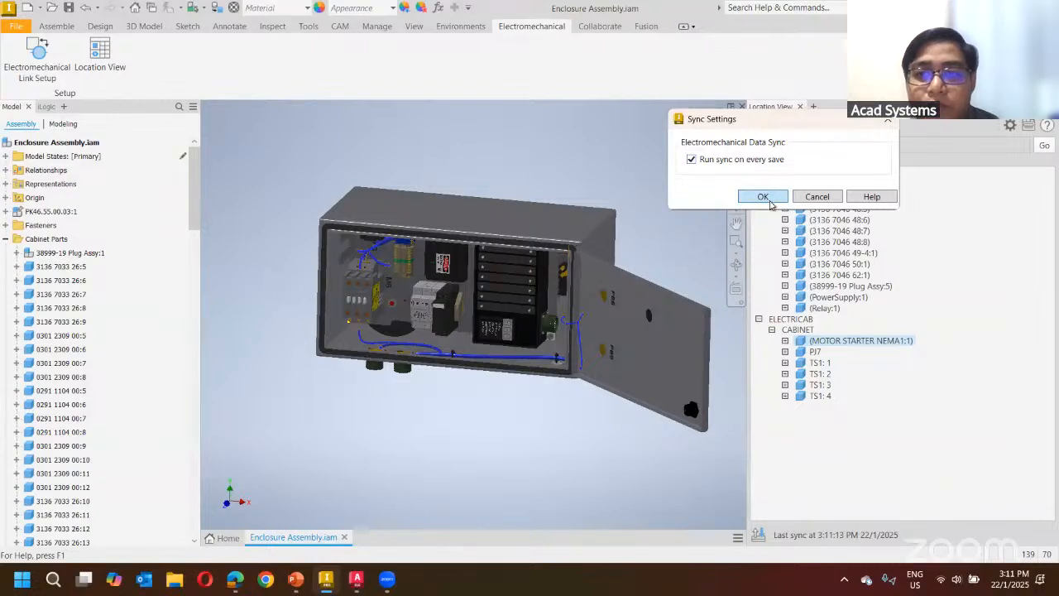
left_click(807, 198)
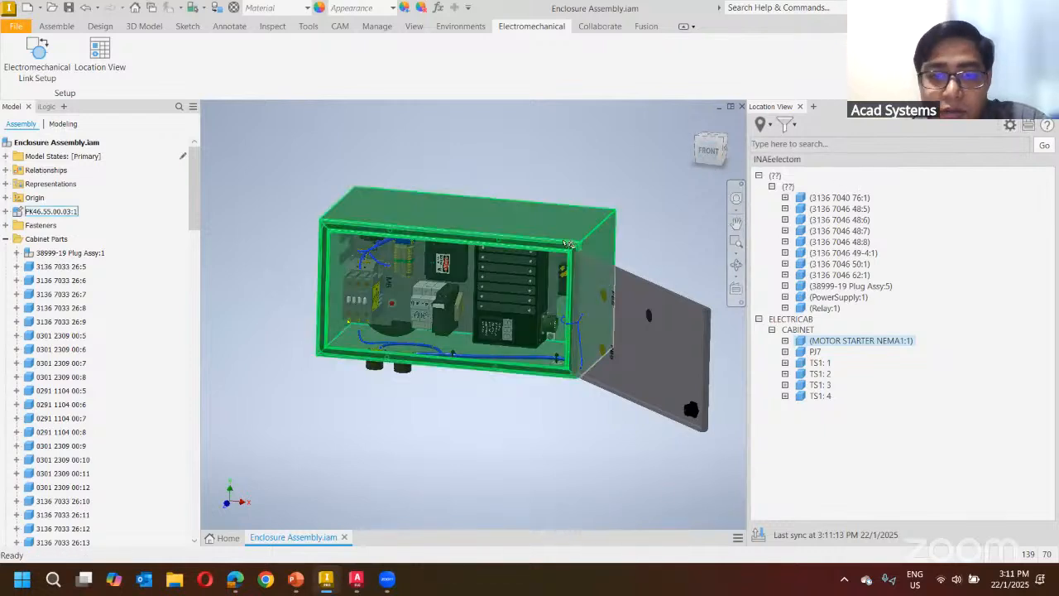
- Switch to AutoCAD Electrical and look over the ElectriCab schematic and the project's Location View
left_click(356, 579)
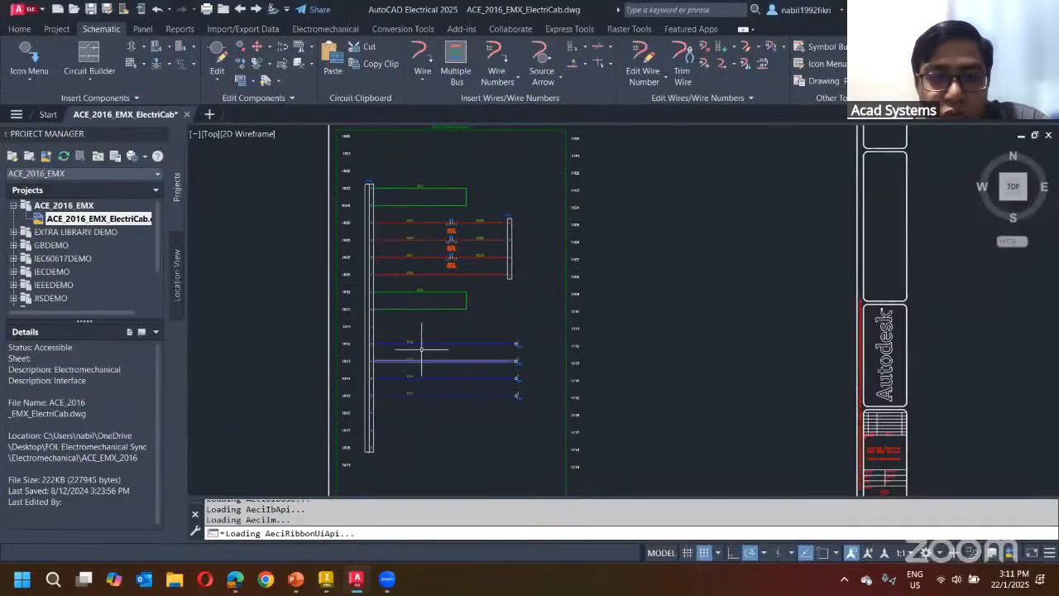
middle_click_drag(480, 217, 499, 220)
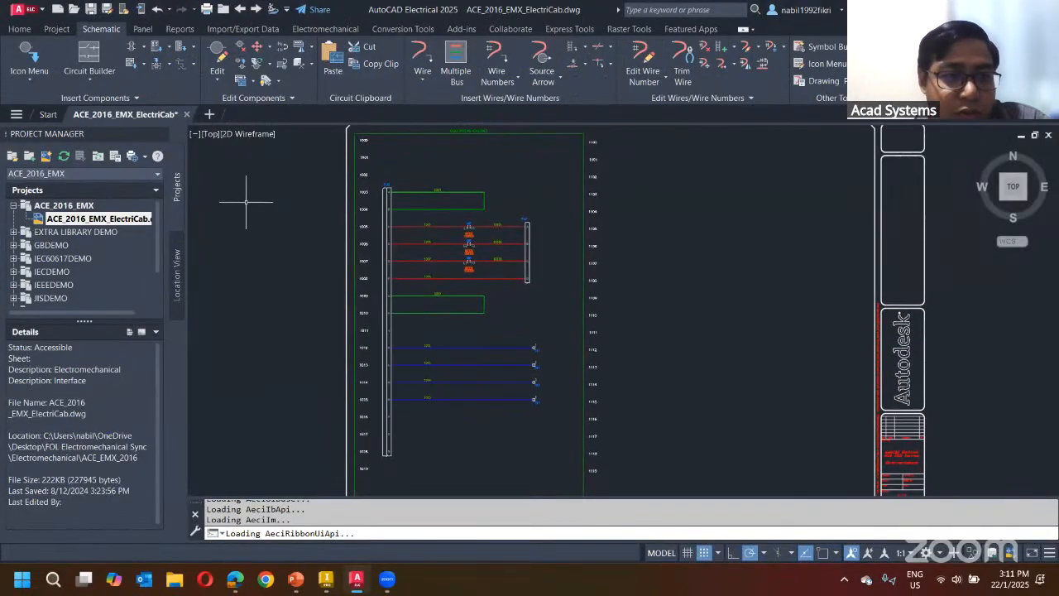
left_click(175, 281)
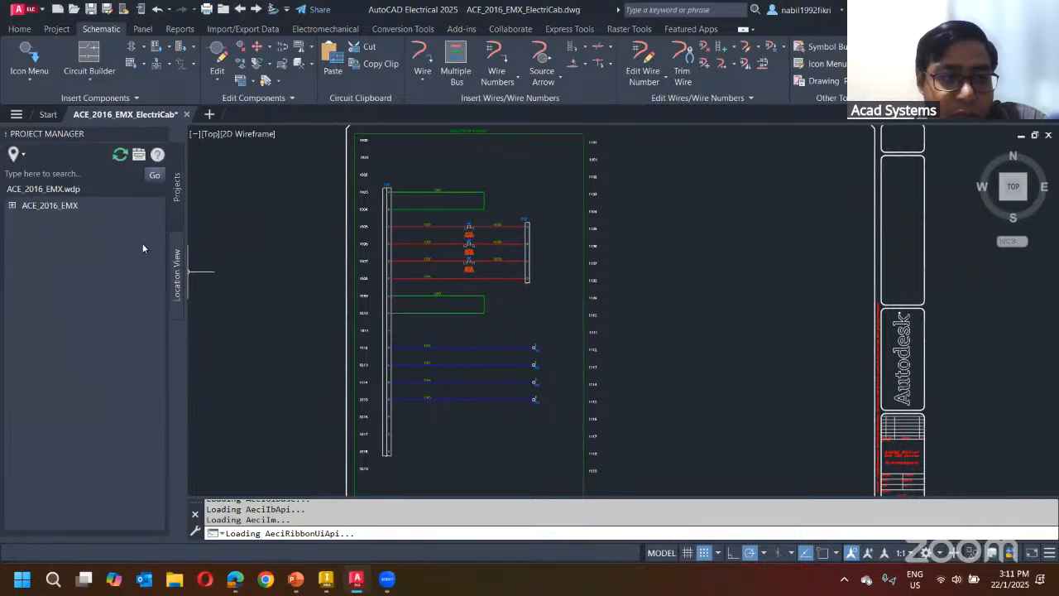
left_click(175, 202)
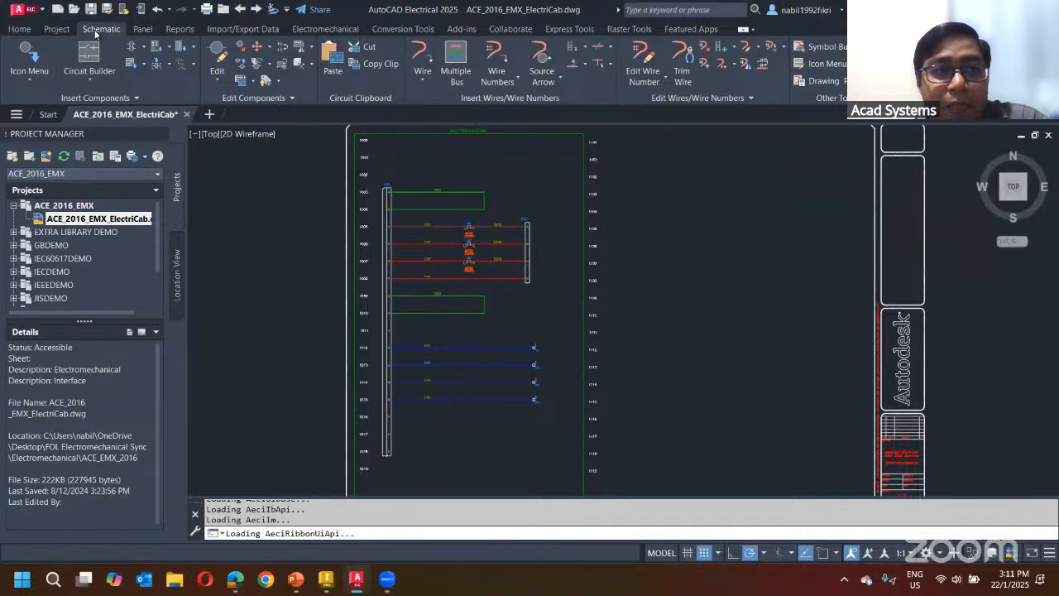
- Link the ACE_2016_EMX electrical project to INAEelectom.emx from the FOL Electromechanical Sync folder through Electromechanical Link Setup
left_click(325, 29)
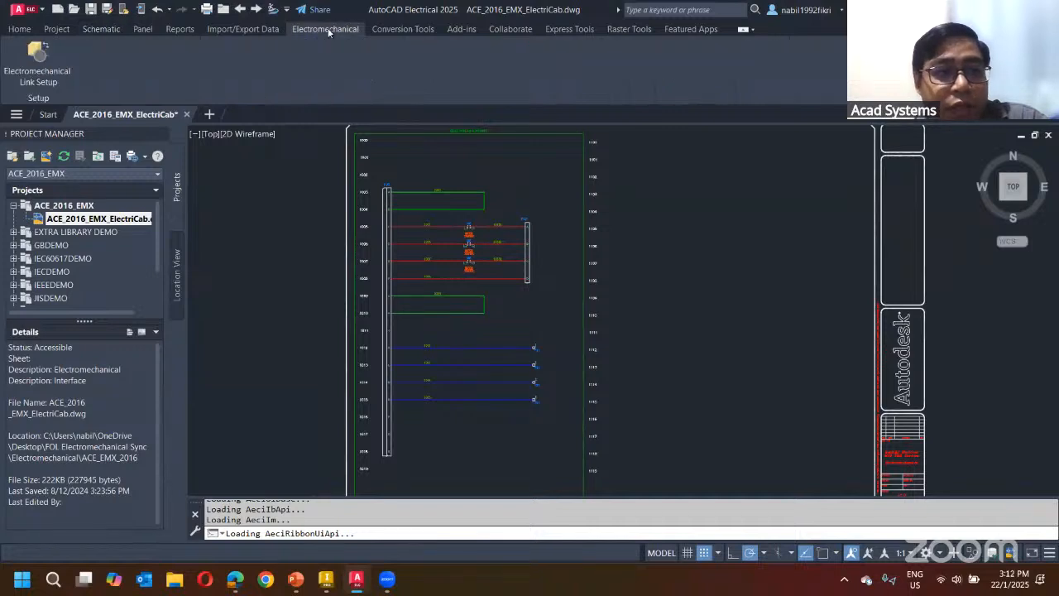
left_click(47, 73)
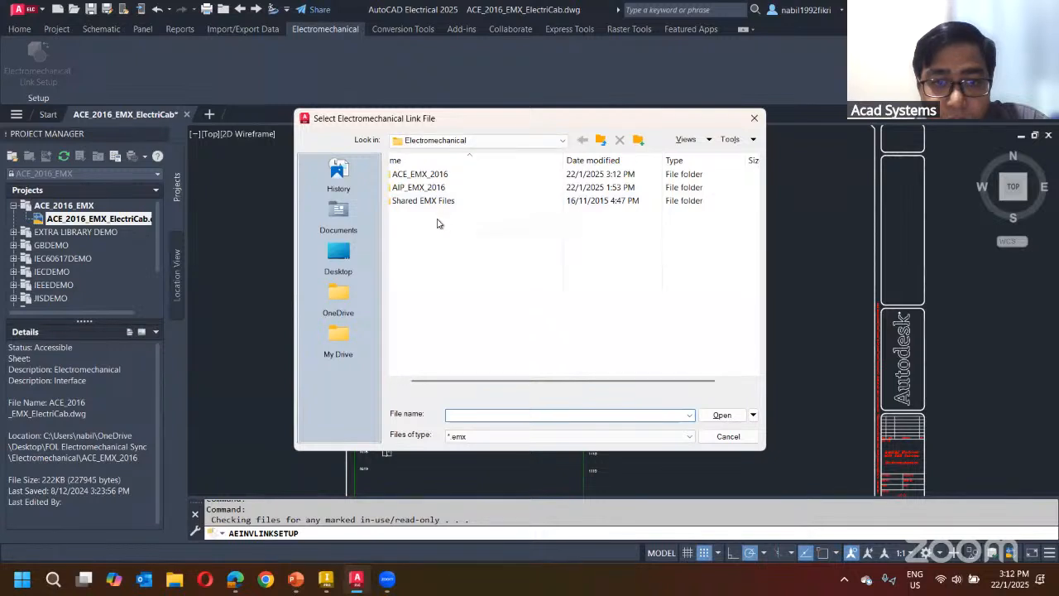
left_click(600, 139)
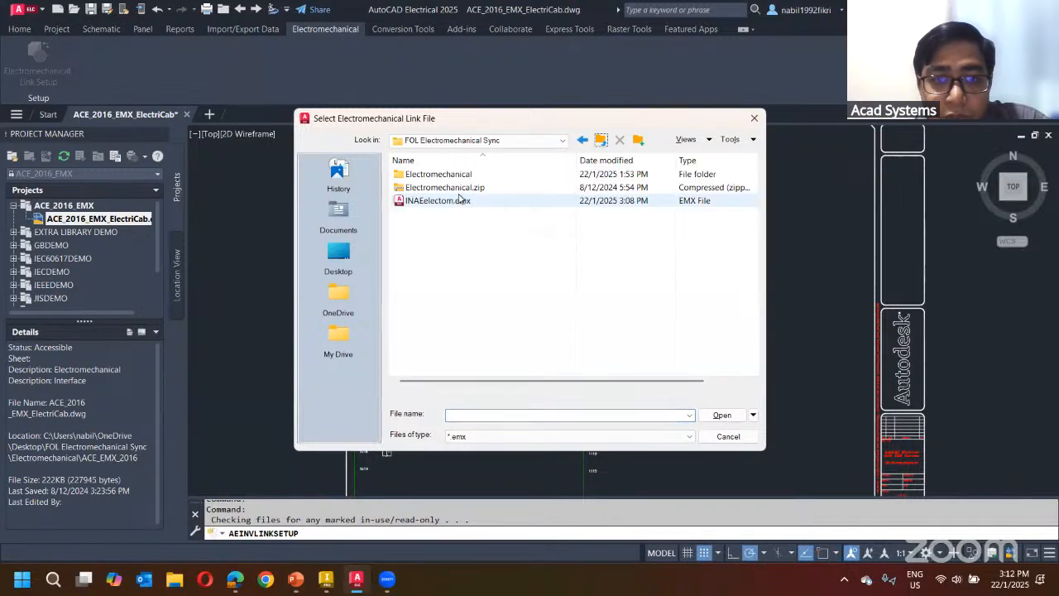
left_click(453, 201)
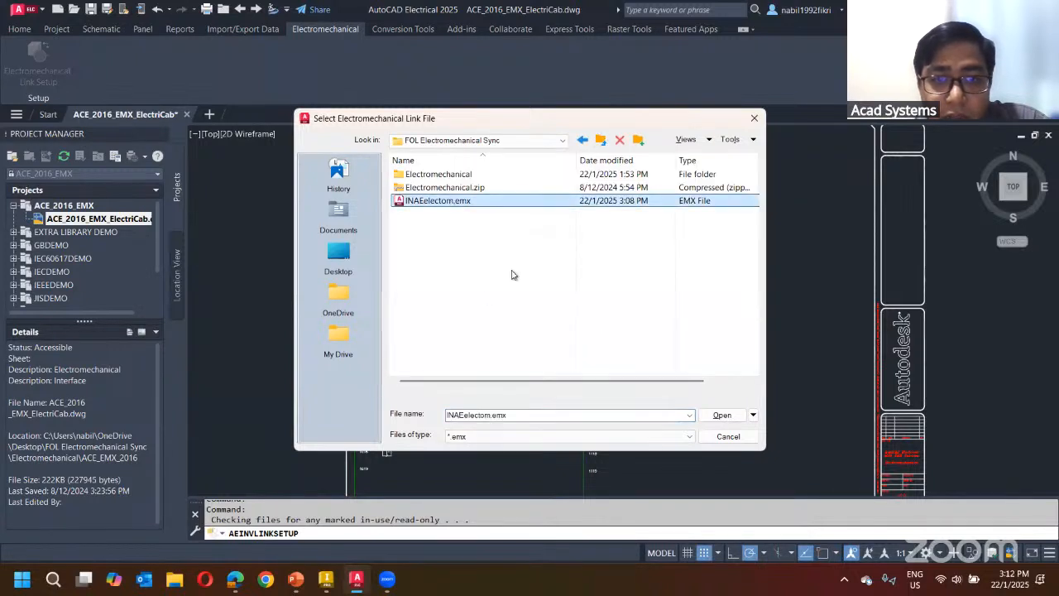
left_click(716, 416)
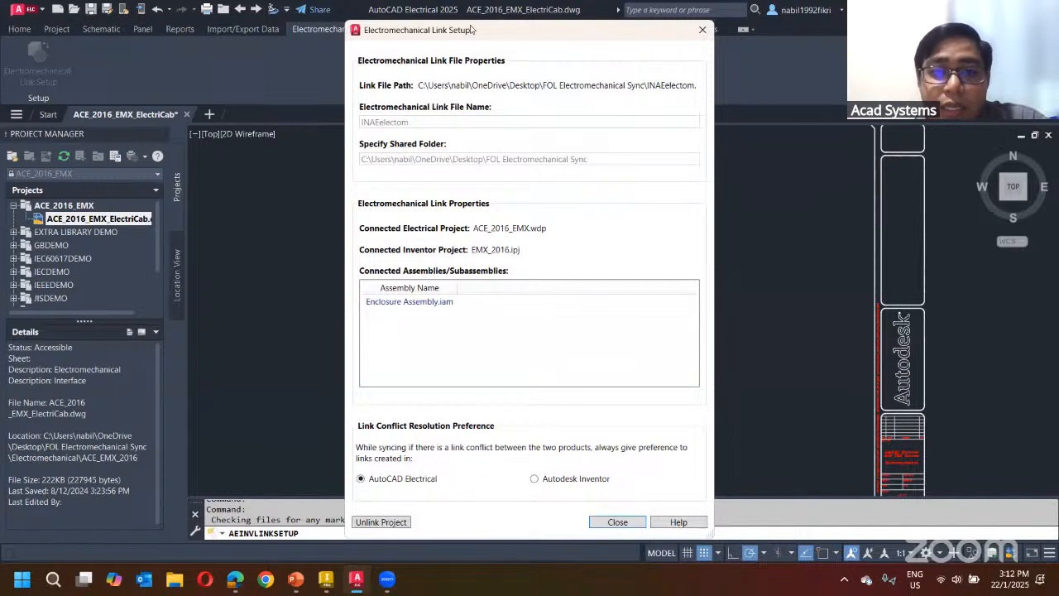
- Review the link file properties, connected assemblies and conflict preference in Electromechanical Link Setup, and close it
left_click_drag(469, 29, 749, 26)
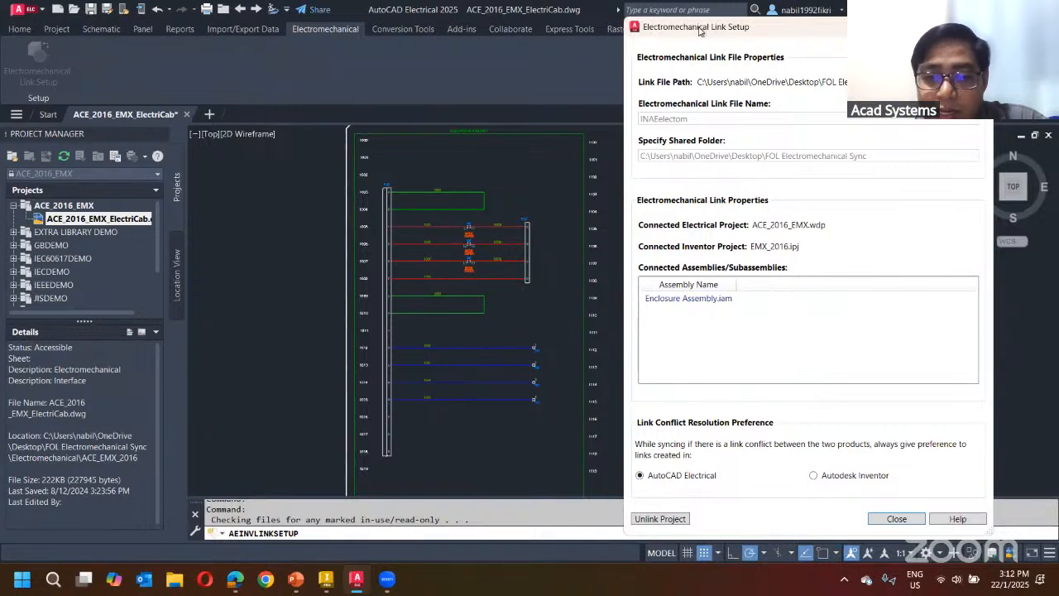
left_click_drag(699, 31, 591, 29)
left_click(788, 517)
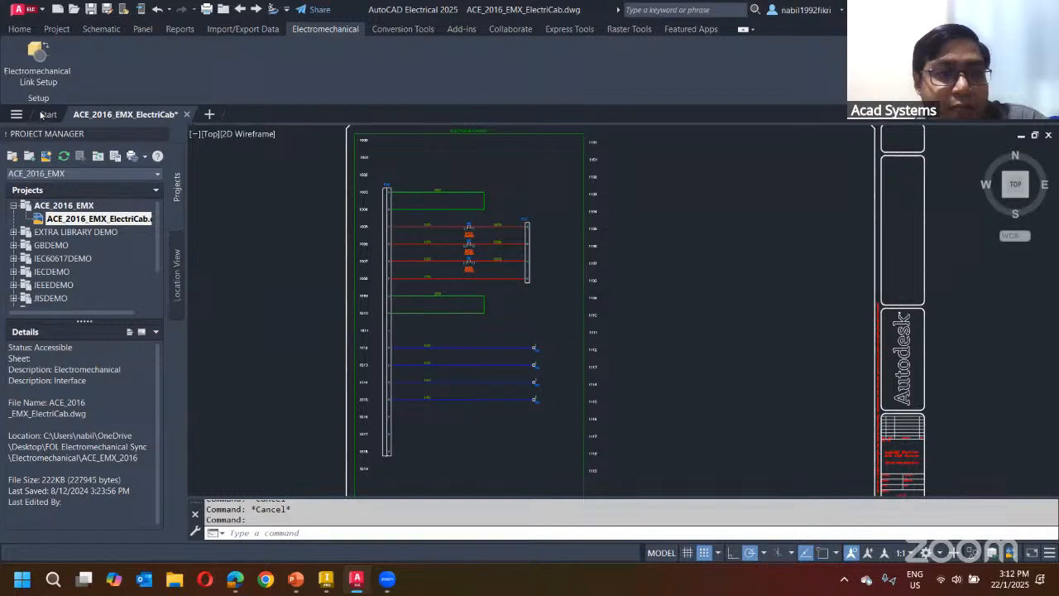
- Display the ELECTRICAB CABINET contents under INAEelectom in the Location View
left_click(49, 79)
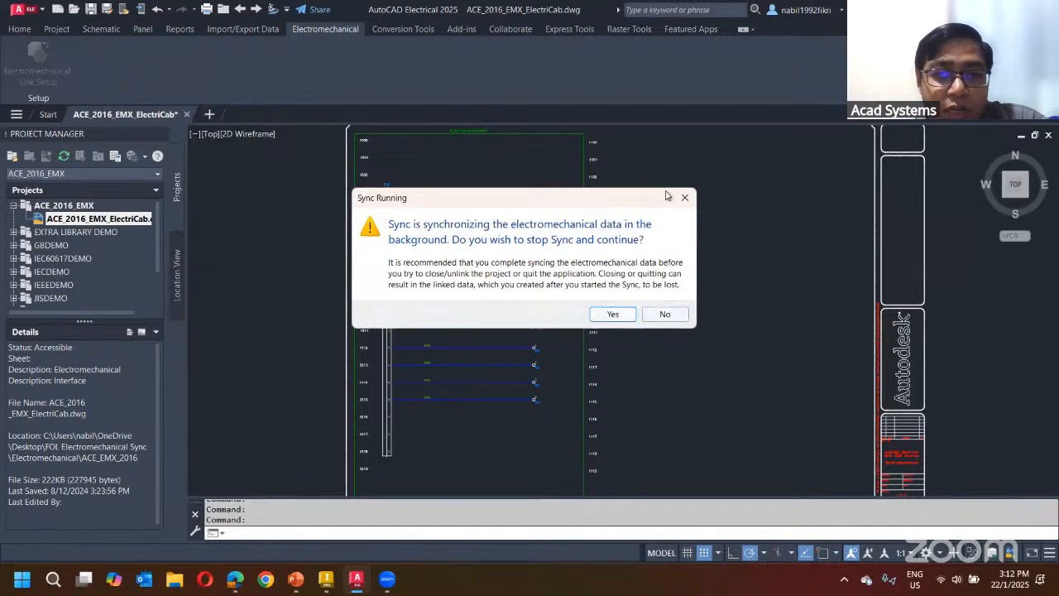
left_click(683, 198)
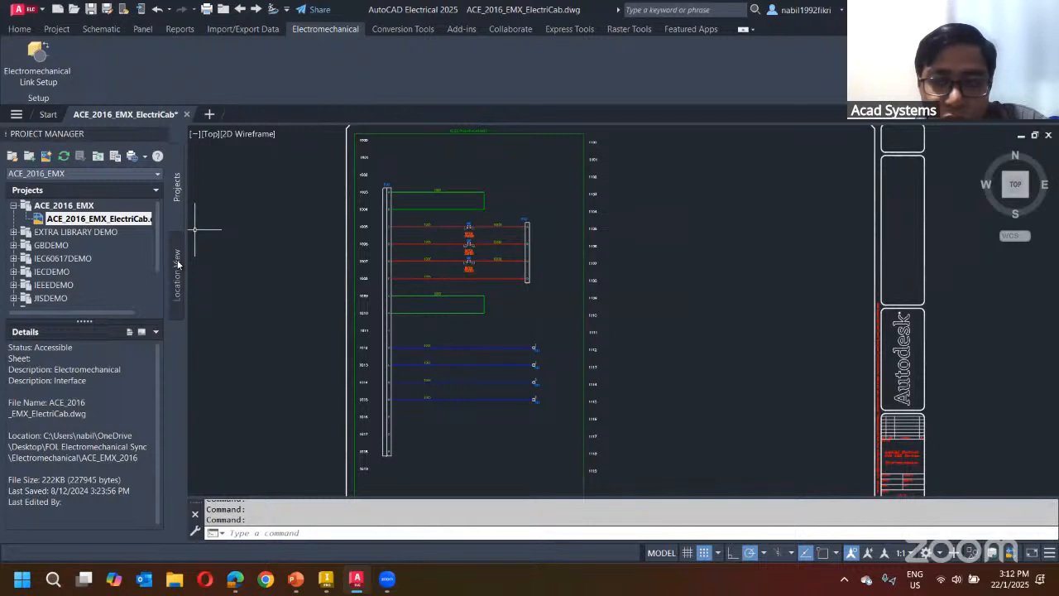
left_click(178, 263)
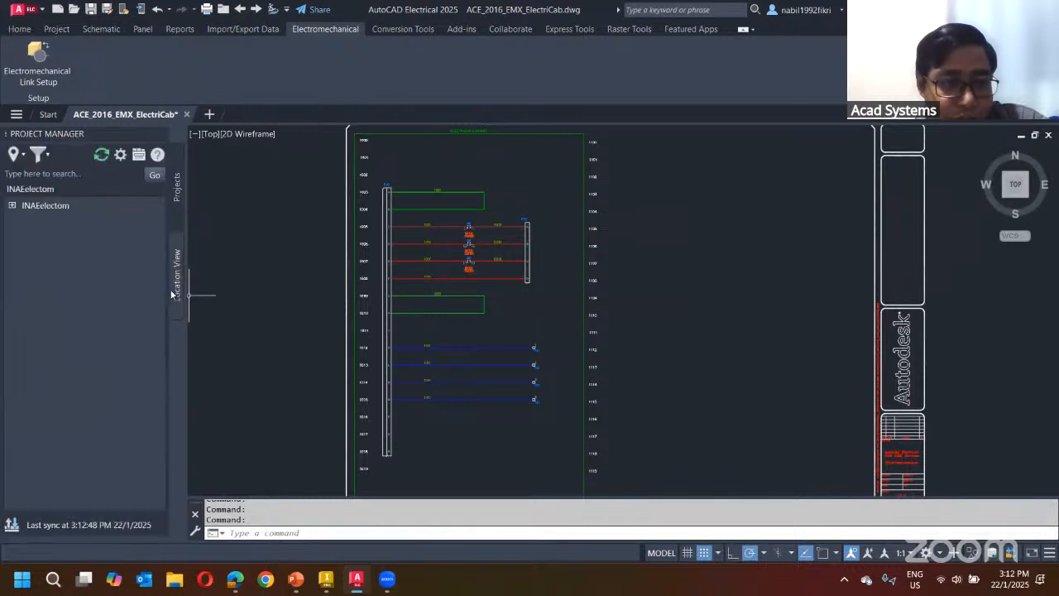
left_click(11, 206)
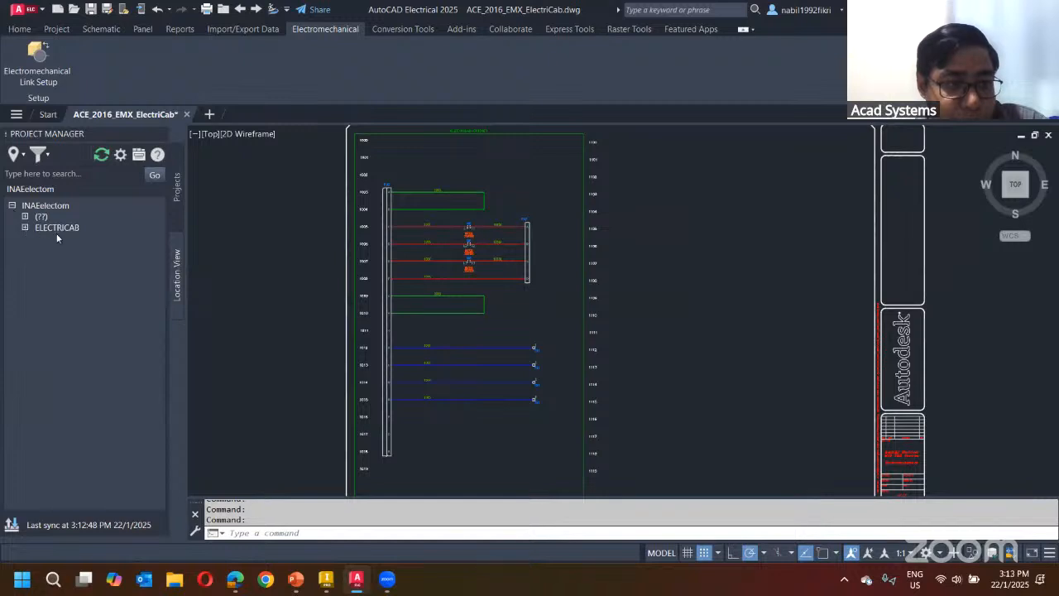
left_click(25, 227)
left_click(48, 239)
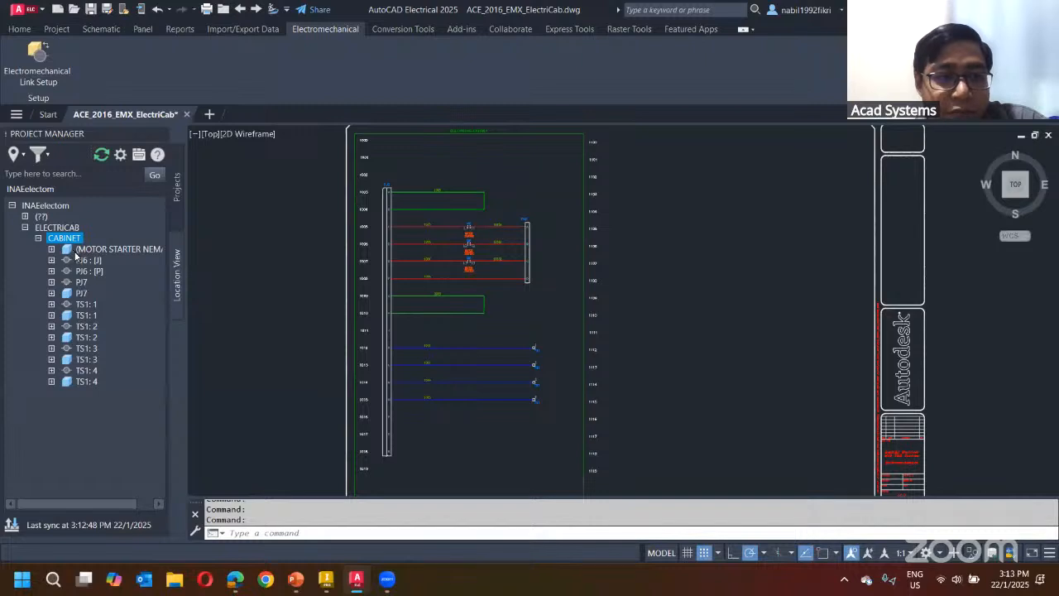
- Look over the cabinet's PJ6, PJ7 and TS1 entries, comparing the schematic components with their mechanical counterparts
left_click(71, 294)
left_click(74, 316)
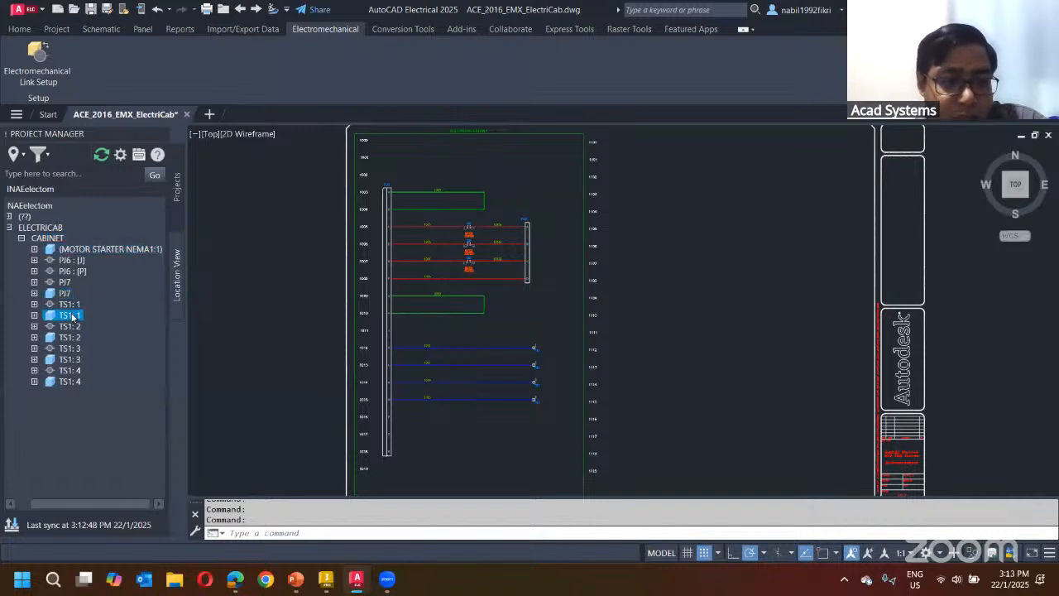
left_click(68, 338)
left_click(71, 271)
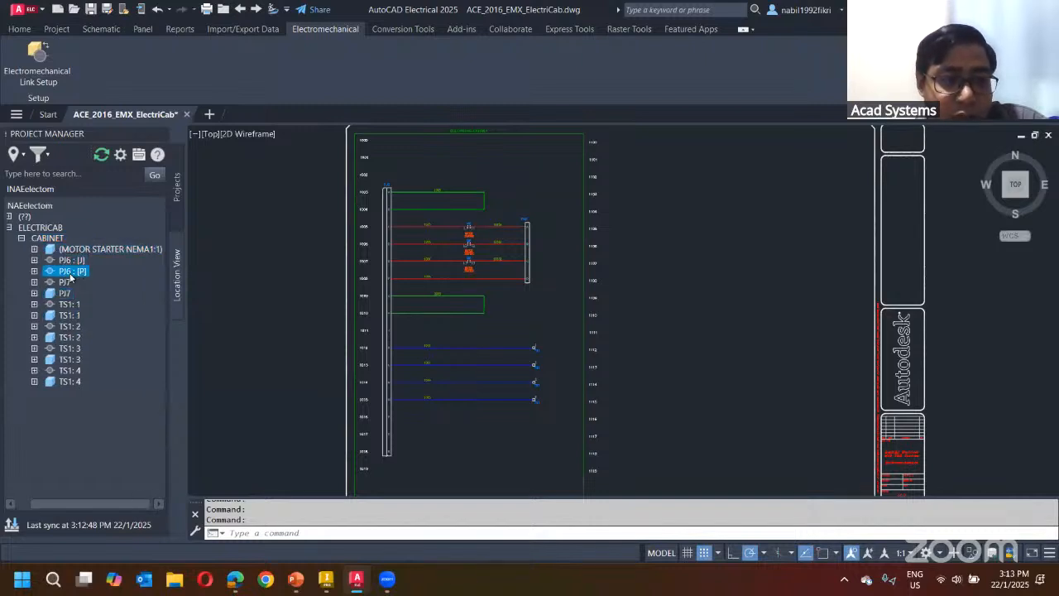
left_click(68, 284)
left_click(74, 261)
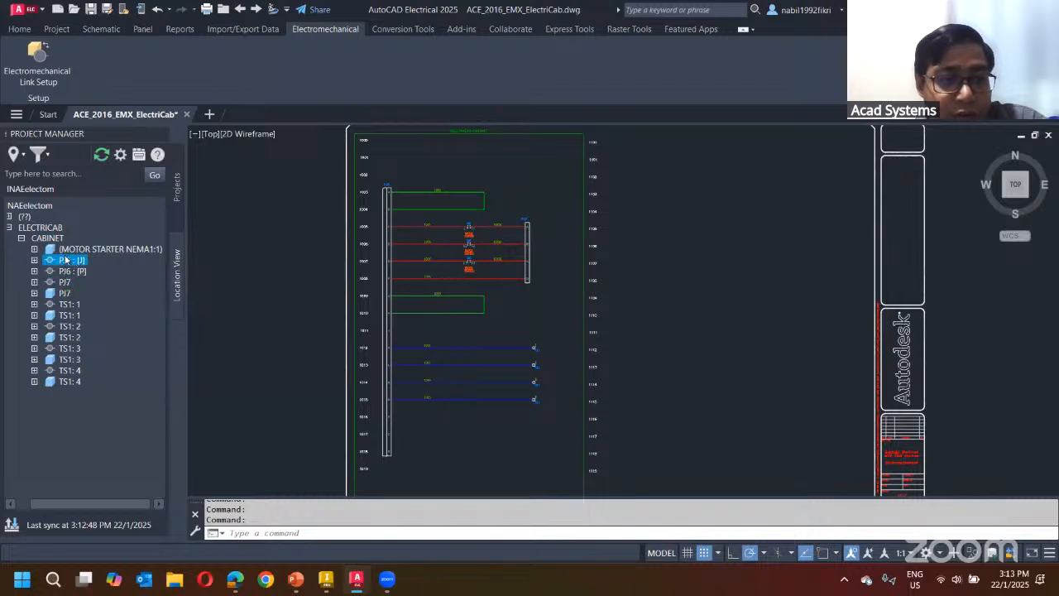
left_click(67, 269)
left_click(66, 261)
left_click(69, 281)
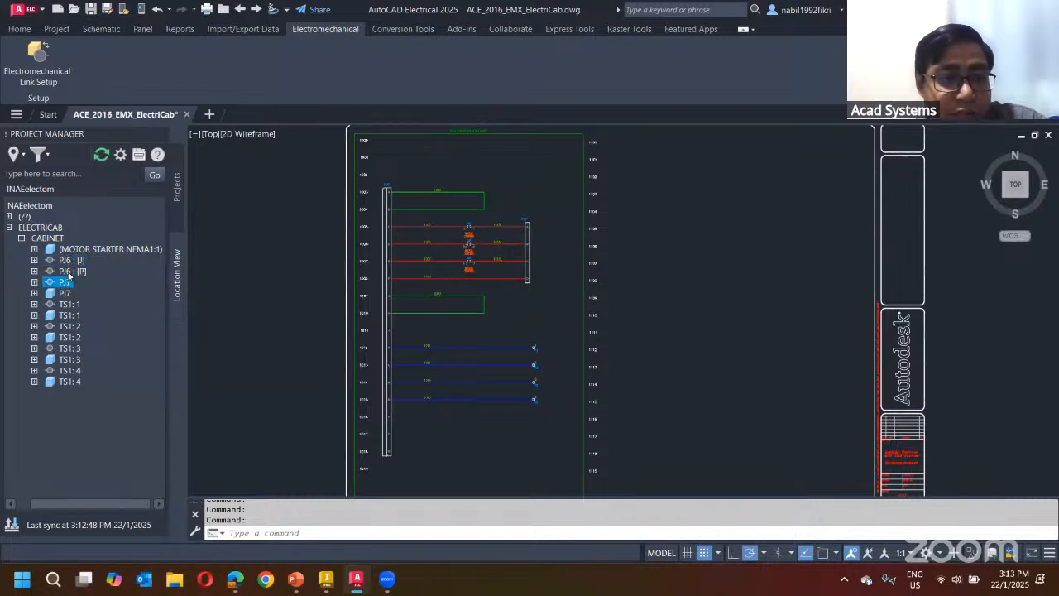
left_click(73, 260)
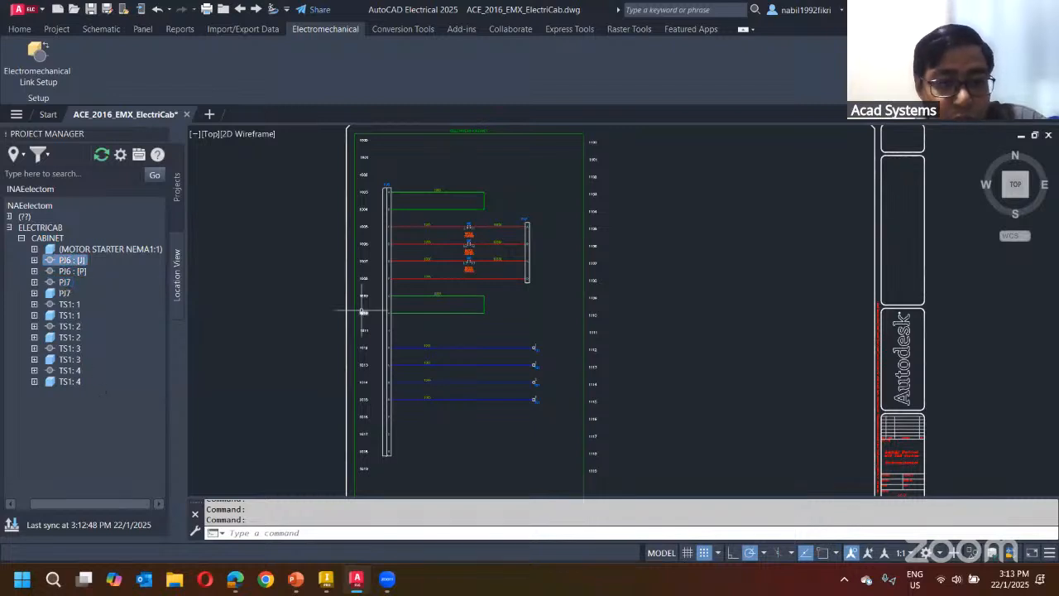
left_click(66, 281)
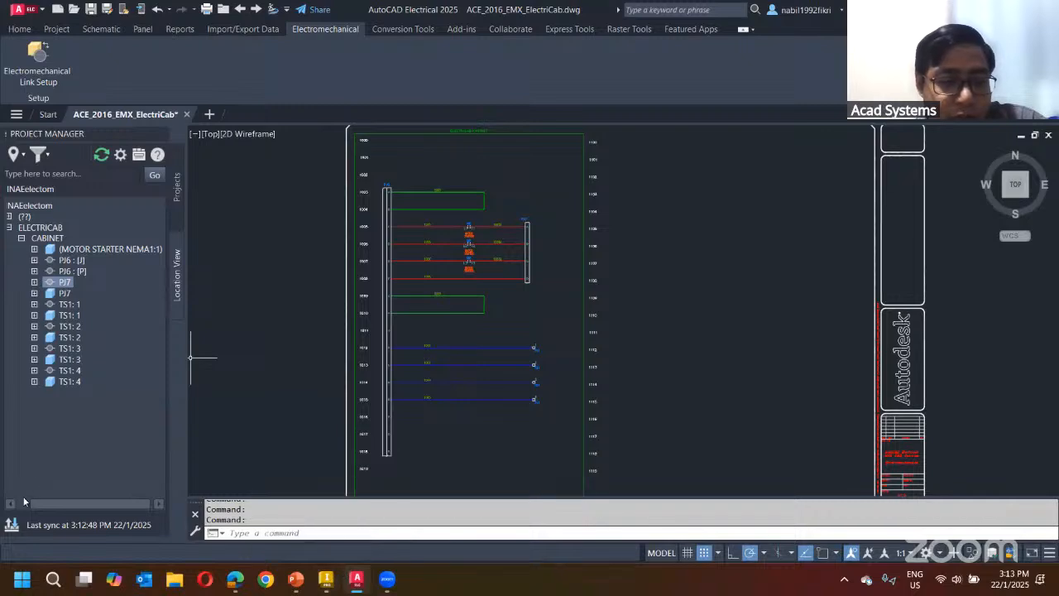
- Synchronize the electromechanical data in AutoCAD Electrical, and switch to Inventor to synchronize the enclosure assembly as well
left_click(13, 523)
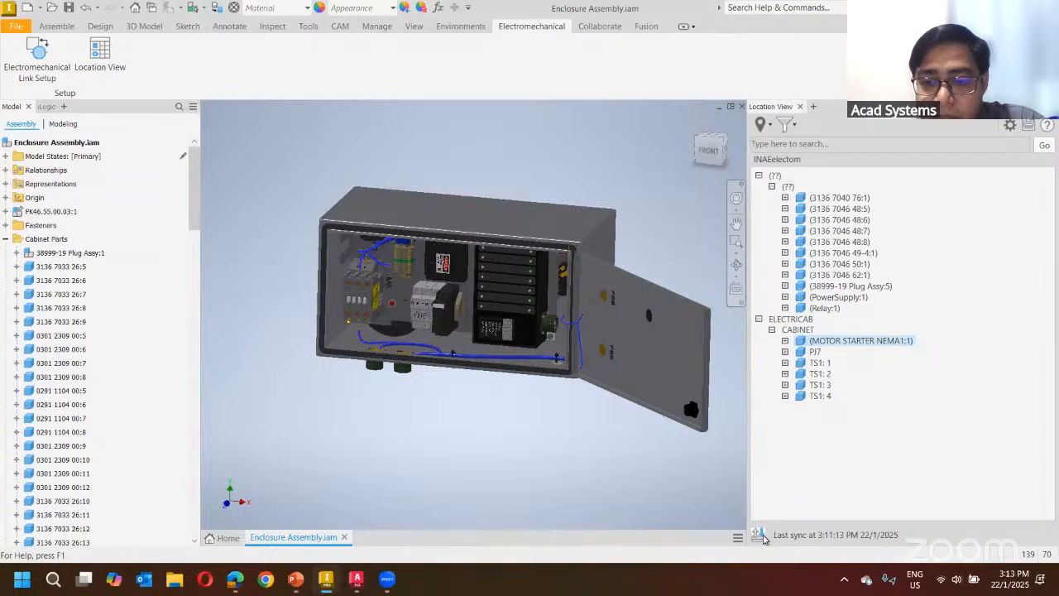
left_click(759, 535)
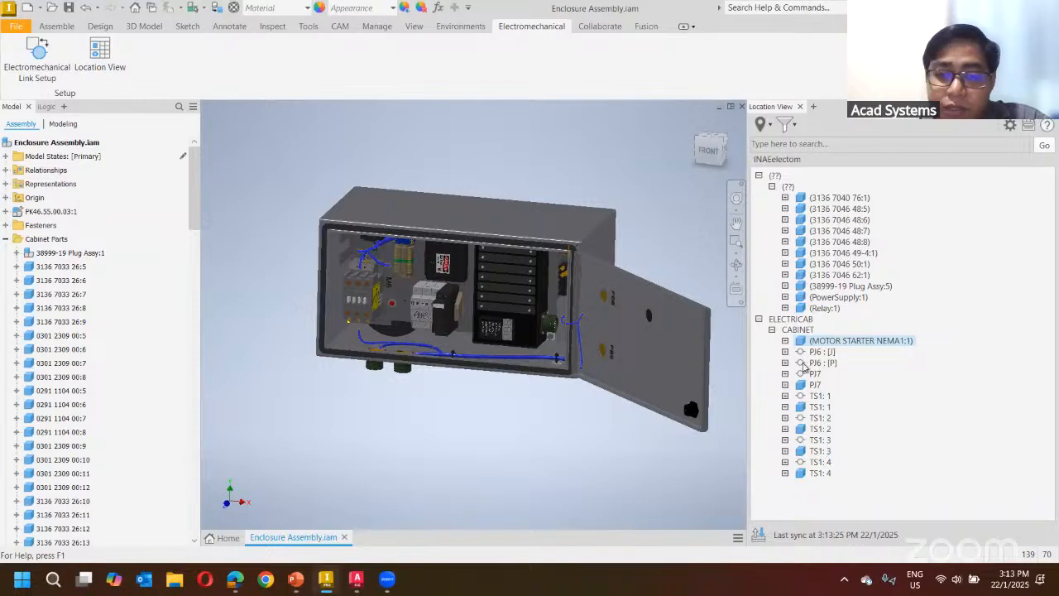
- Switch back to AutoCAD Electrical and compare the cabinet's motor starter, PJ6, PJ7 and TS1 entries with the schematic
mouse_move(362, 583)
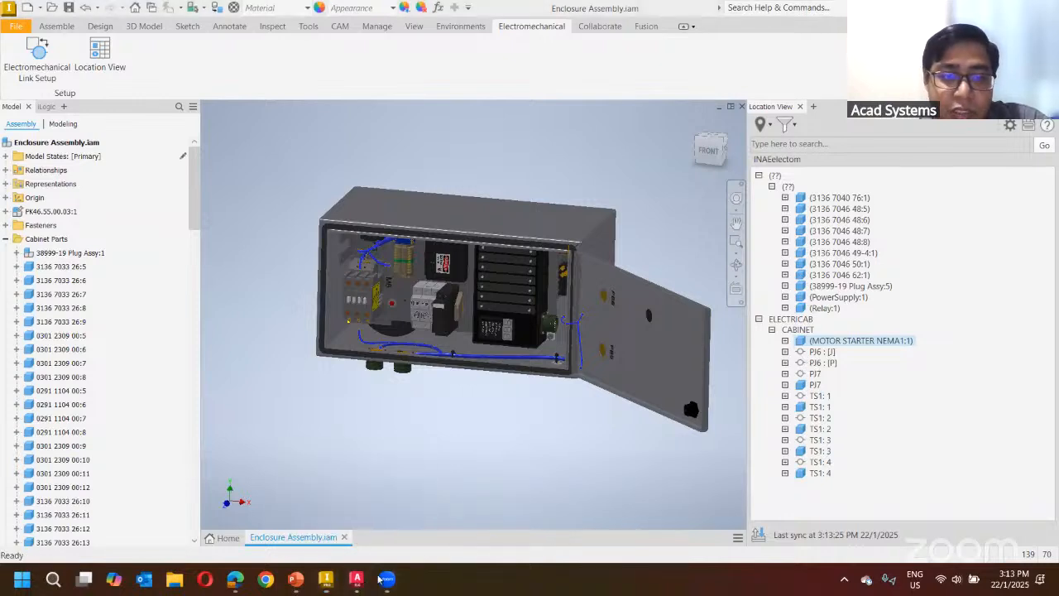
left_click(357, 579)
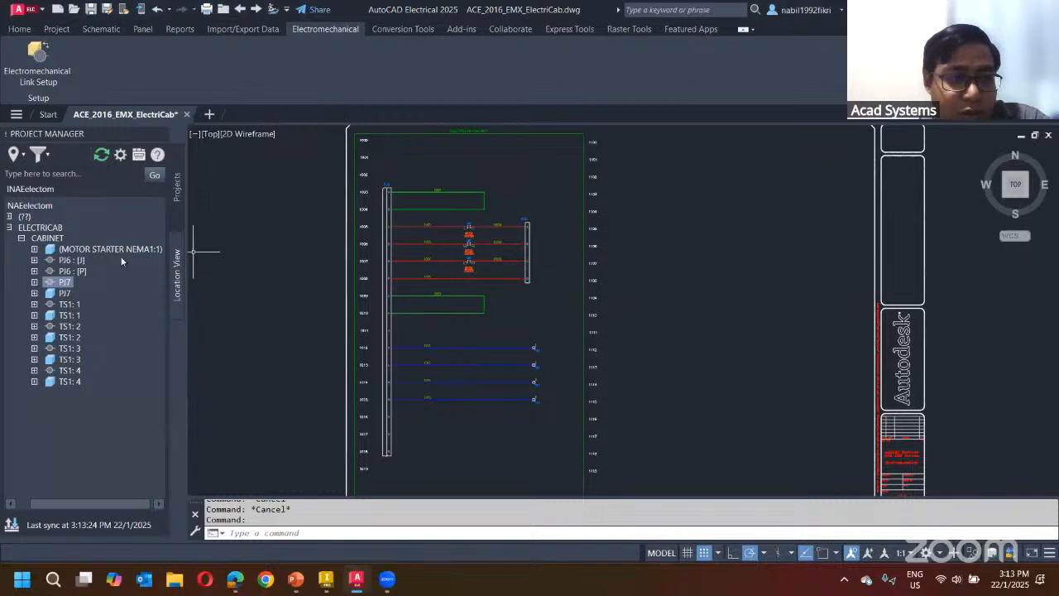
left_click(95, 250)
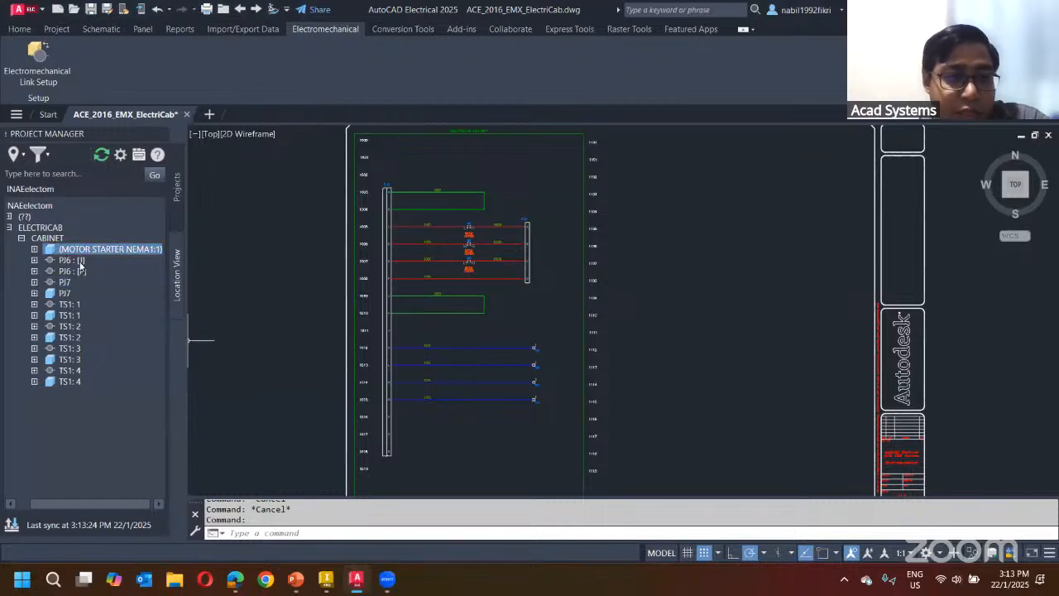
left_click(70, 259)
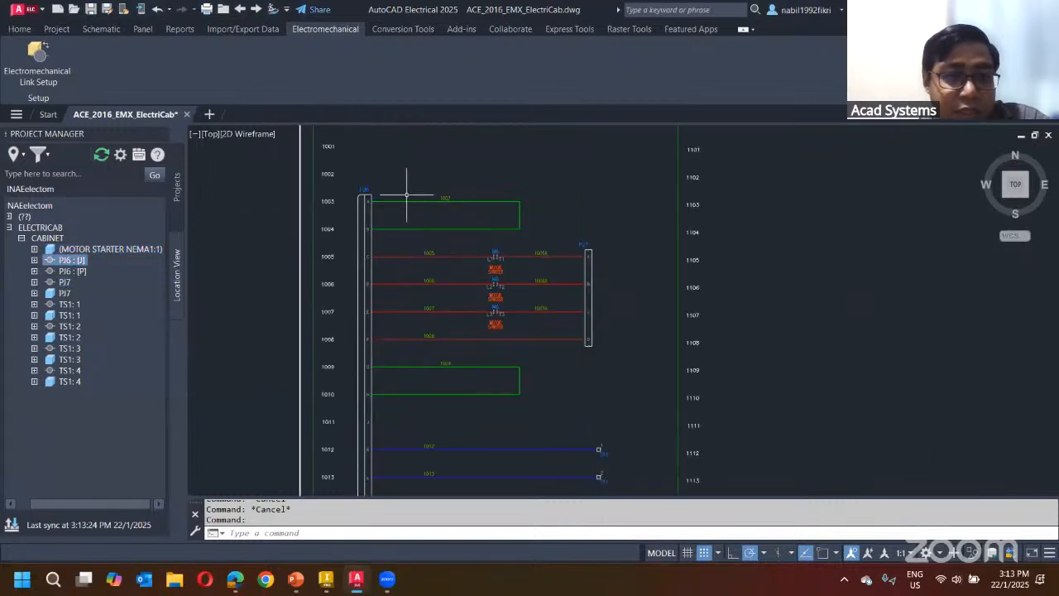
scroll(375, 213, "down", 8)
scroll(529, 252, "up", 6)
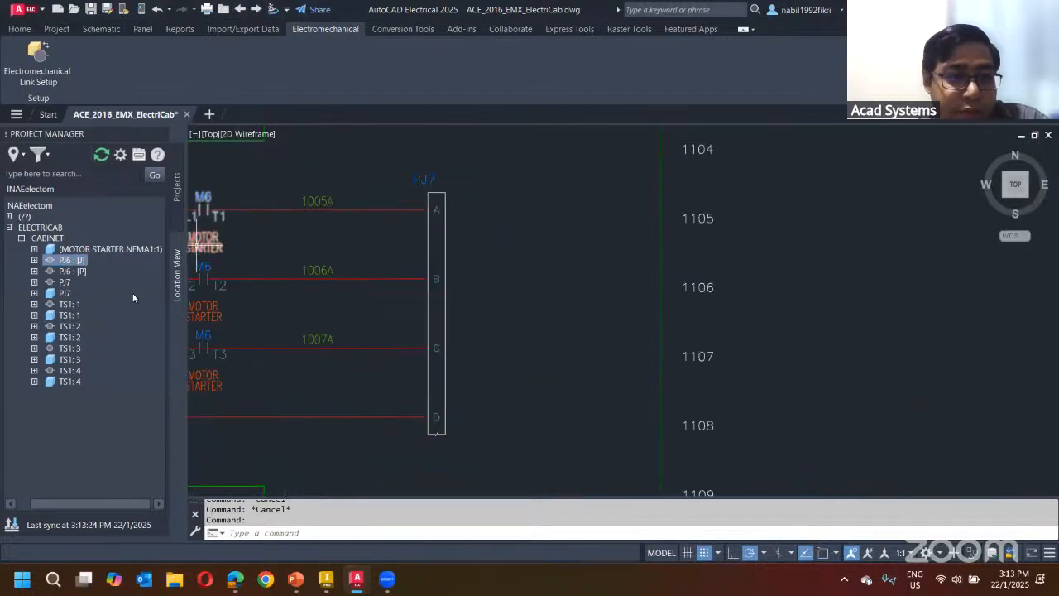
scroll(337, 314, "down", 5)
scroll(571, 300, "up", 2)
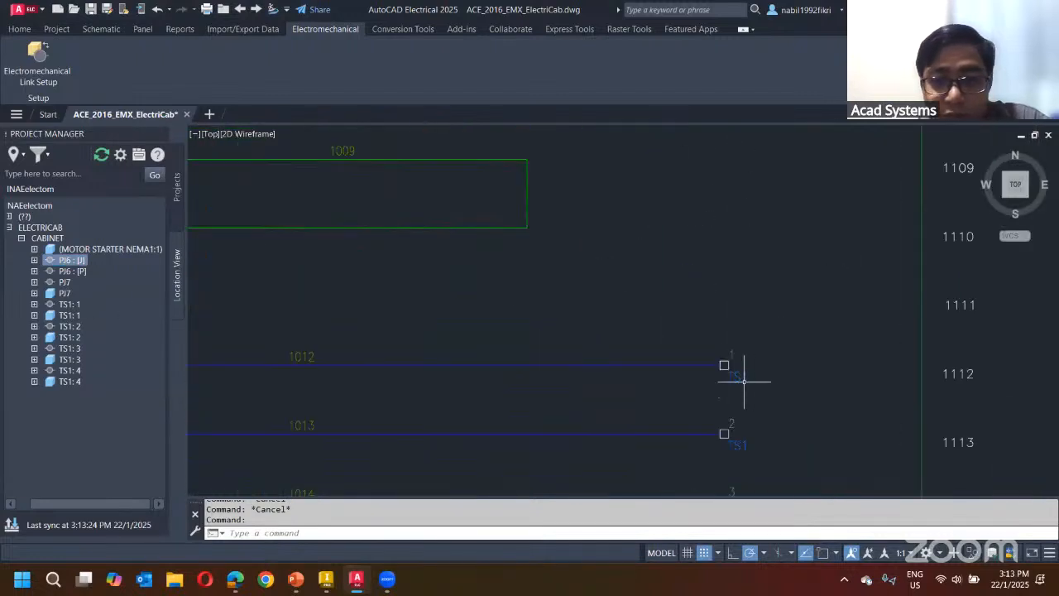
scroll(744, 373, "up", 2)
left_click(68, 306)
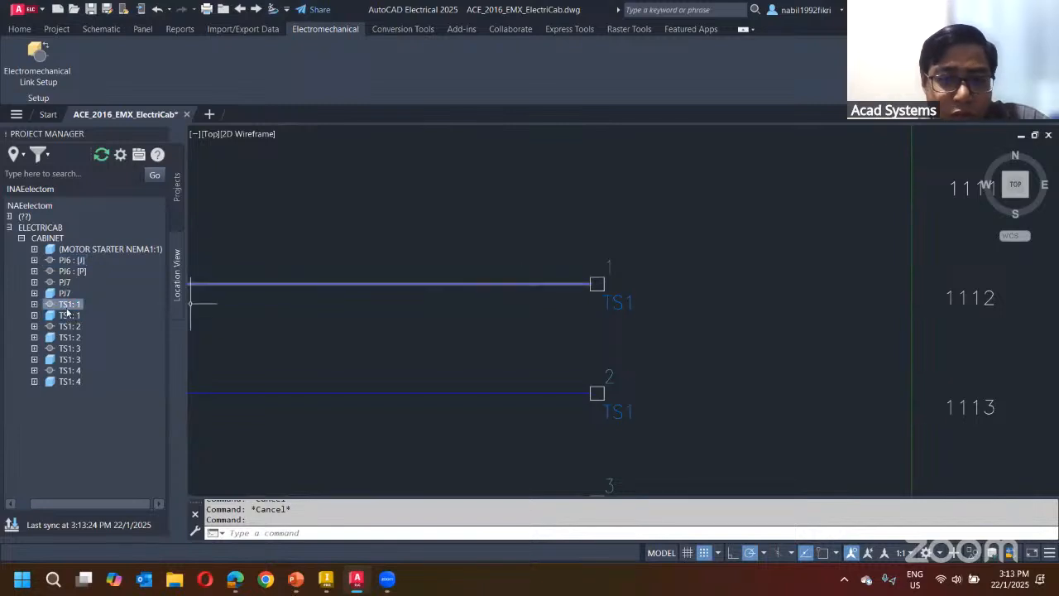
left_click(69, 316)
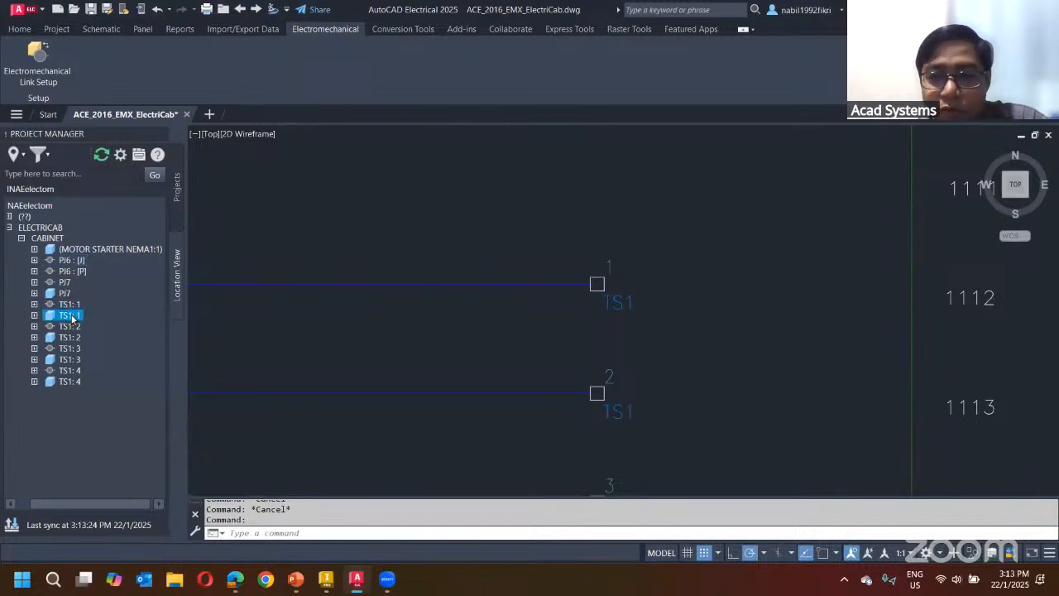
scroll(507, 312, "down", 8)
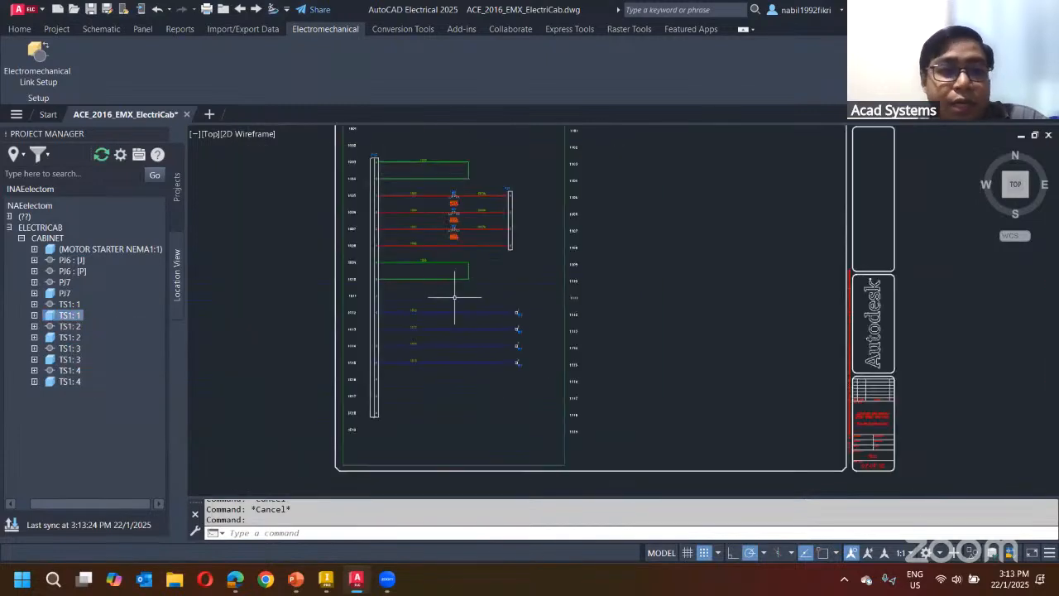
middle_click_drag(454, 296, 493, 325)
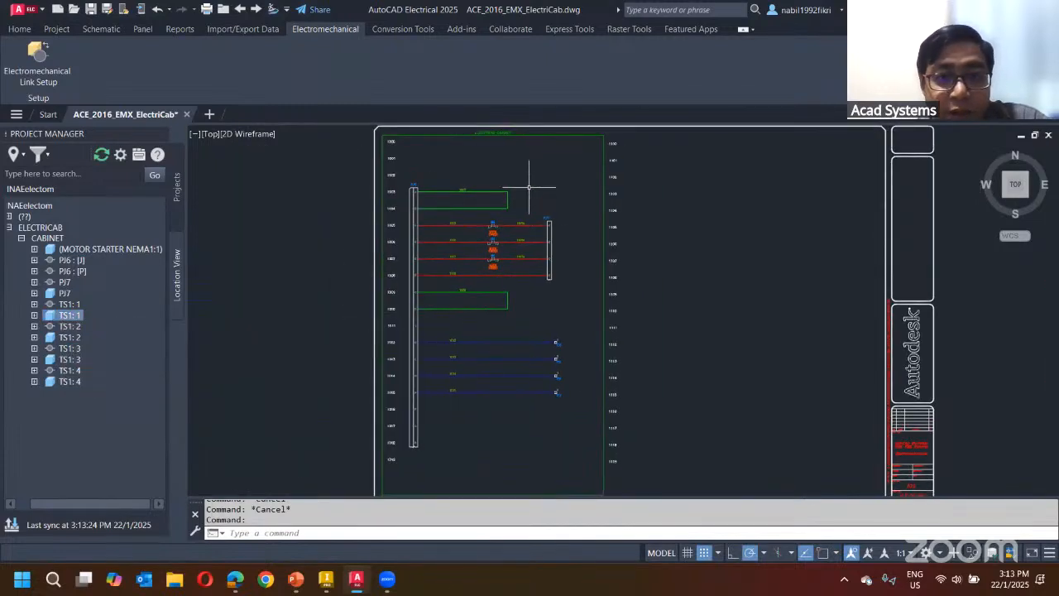
scroll(512, 176, "up", 8)
scroll(497, 221, "down", 5)
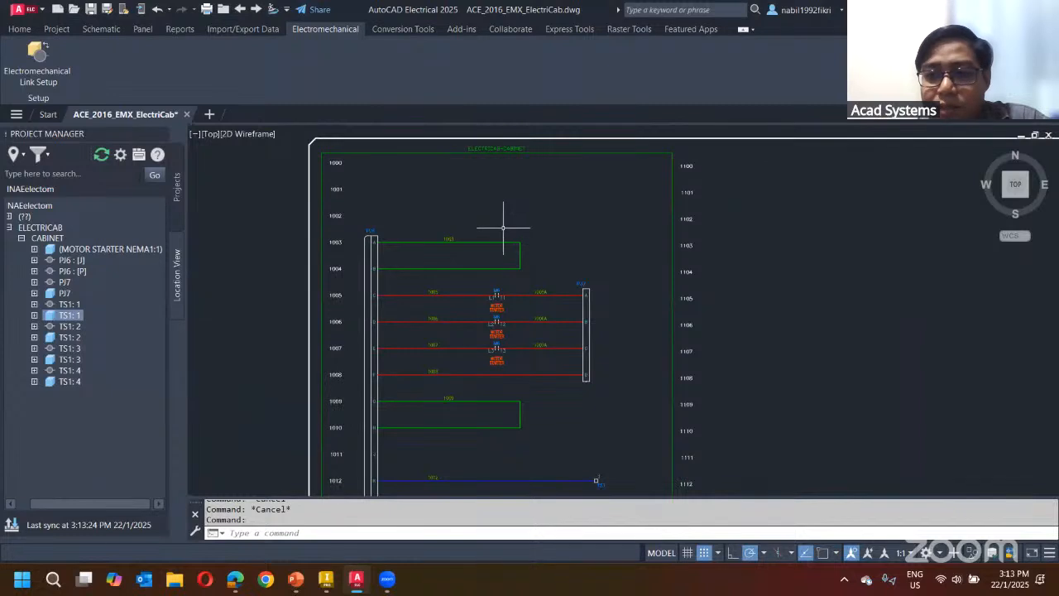
scroll(503, 227, "up", 2)
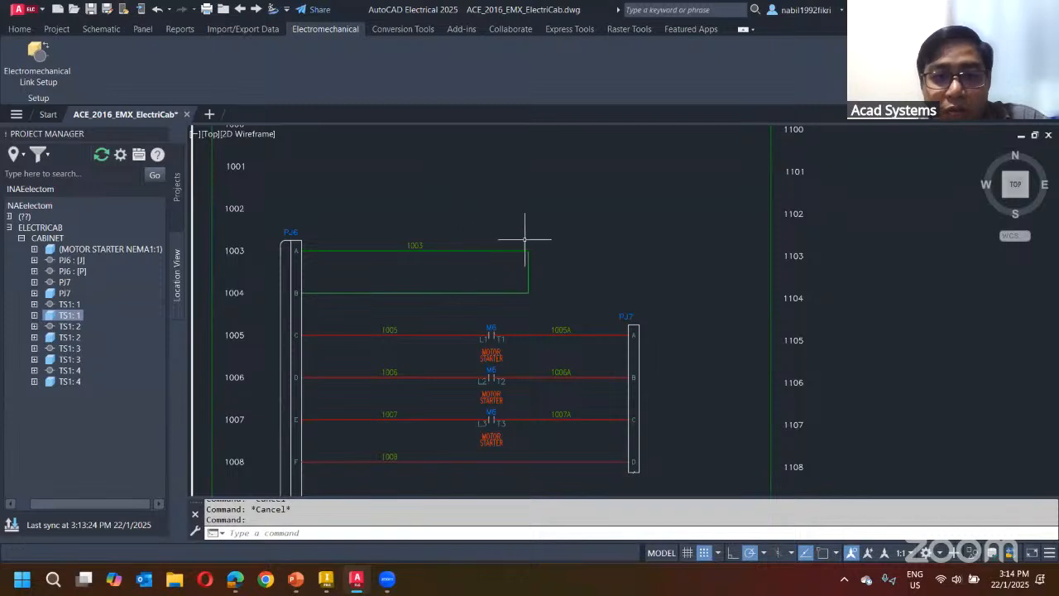
- Start inserting the cabinet's MOTOR STARTER NEMA1:1 from the Catalog Browser and search the motor starters category for AB
left_click(74, 249)
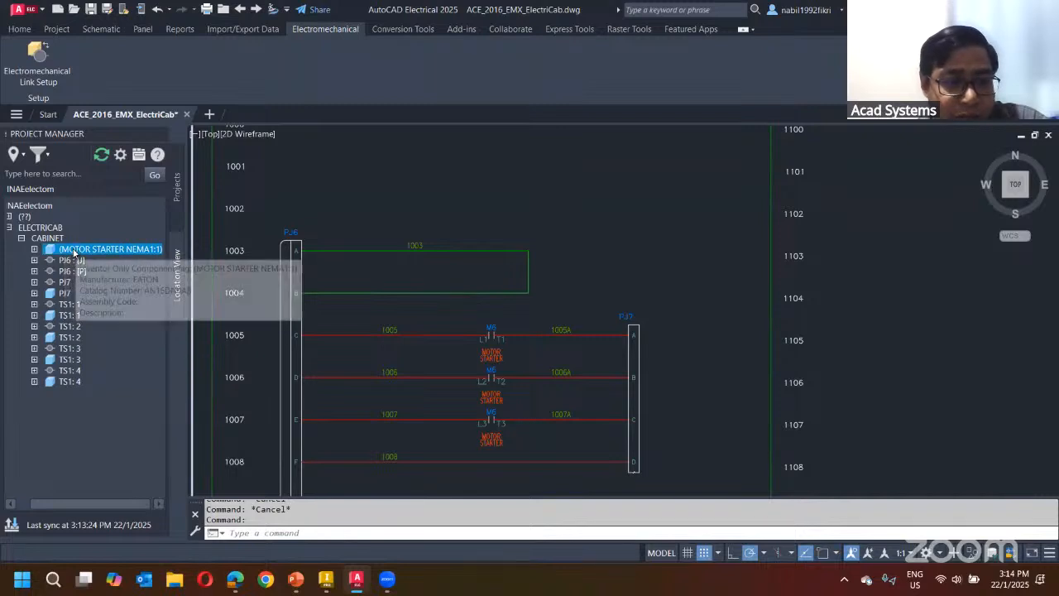
right_click(74, 252)
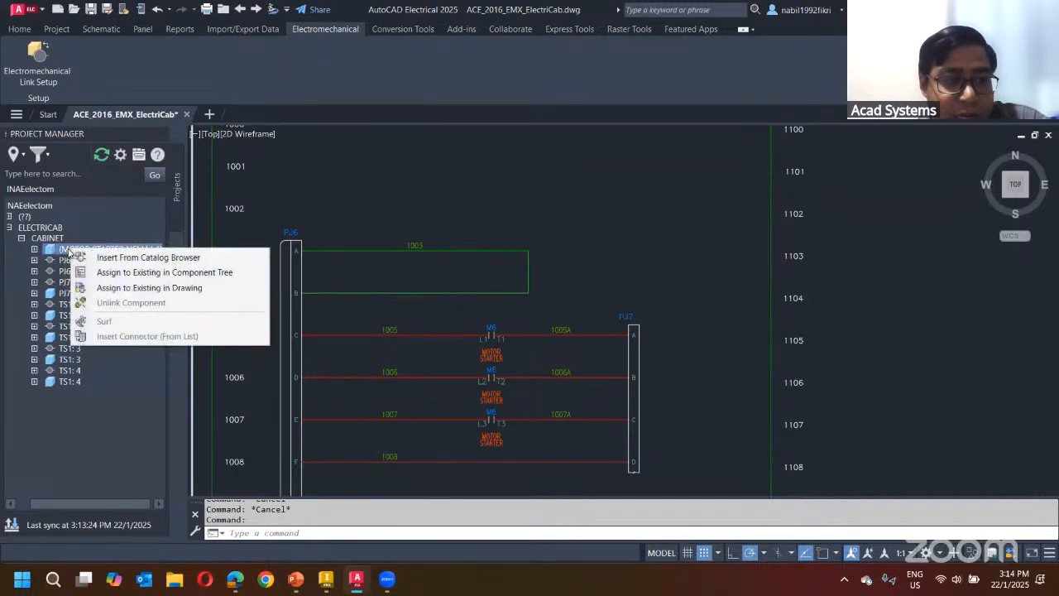
left_click(120, 284)
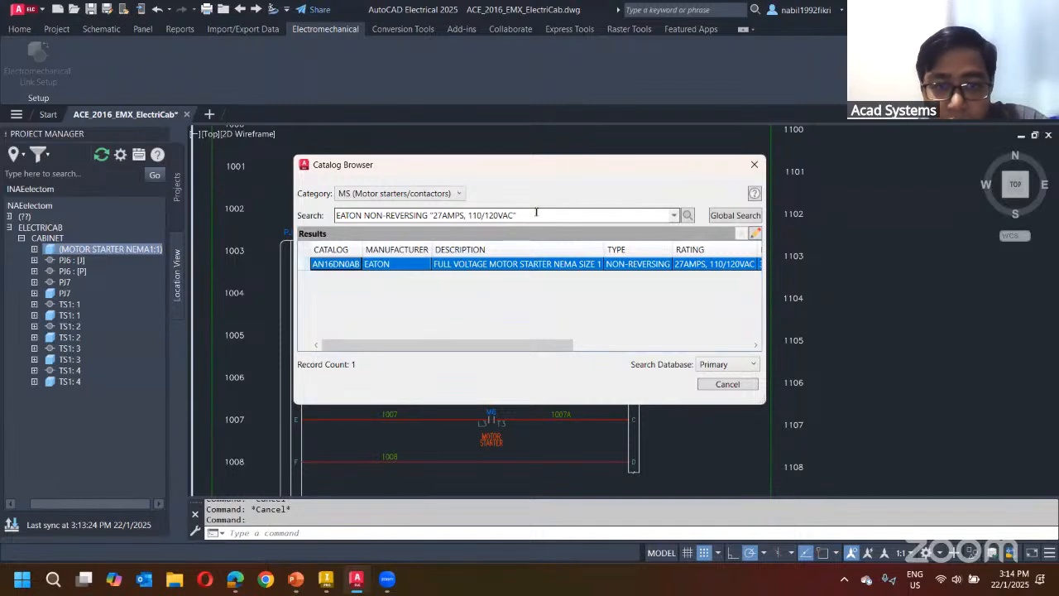
left_click_drag(536, 212, 265, 221)
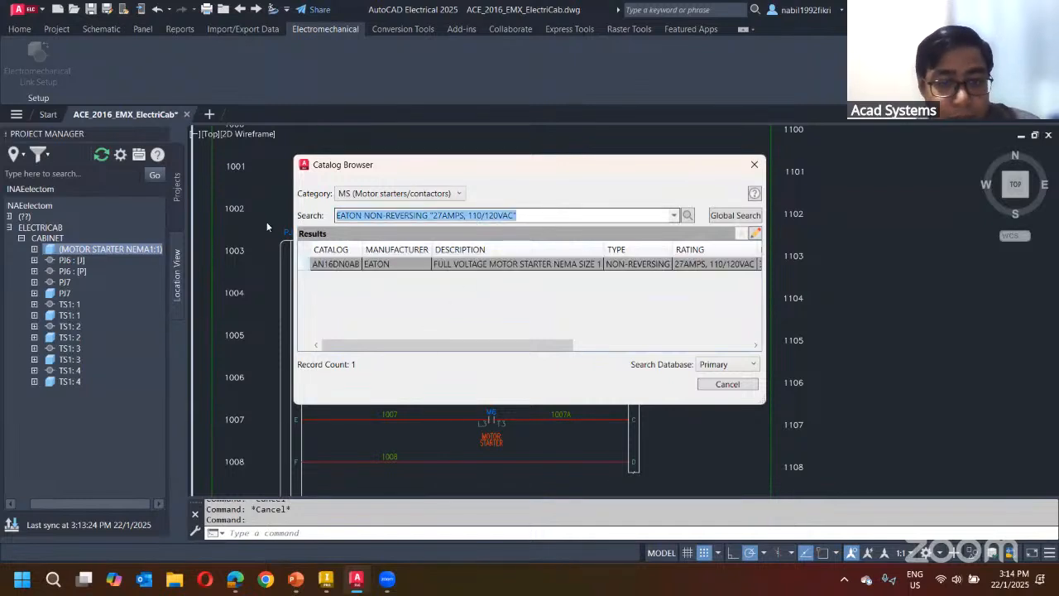
type("AB")
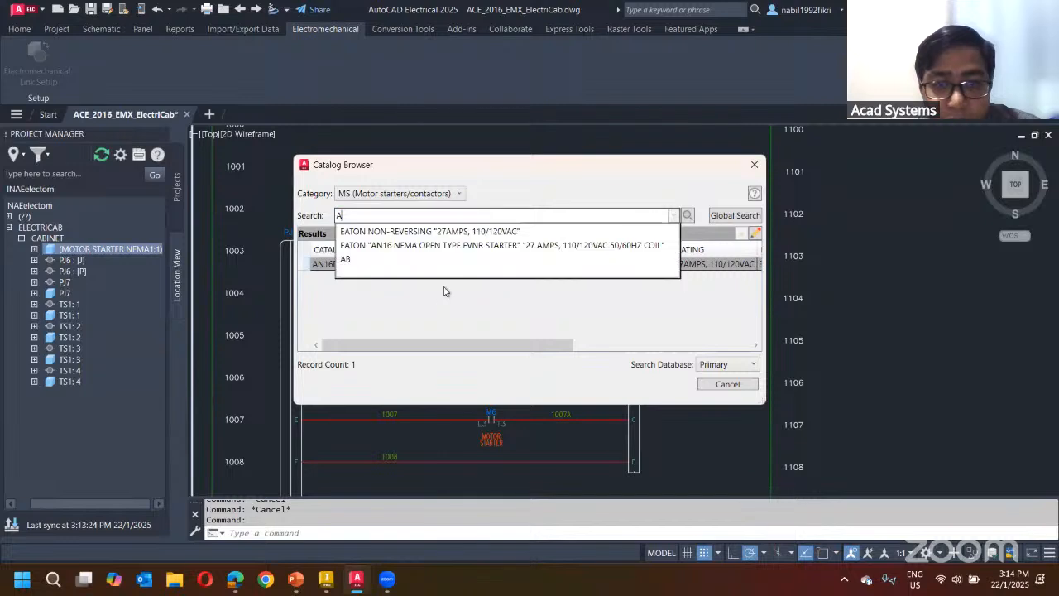
left_click(688, 216)
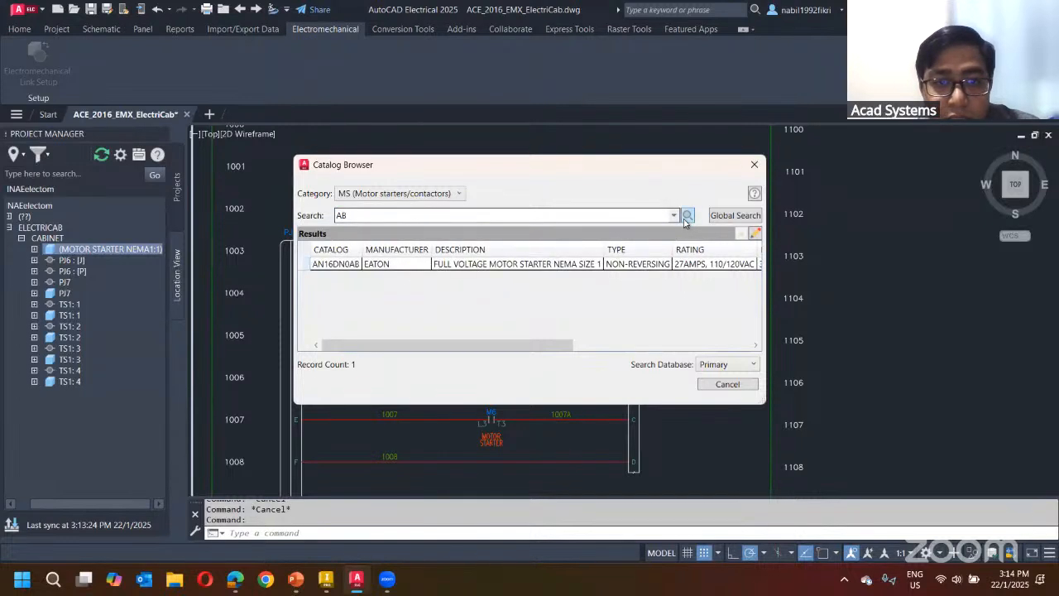
- Review the EATON AN16DN0AB motor starter's catalog record, including its symbol and pin fields in edit mode, and close the Catalog Browser
left_click(370, 267)
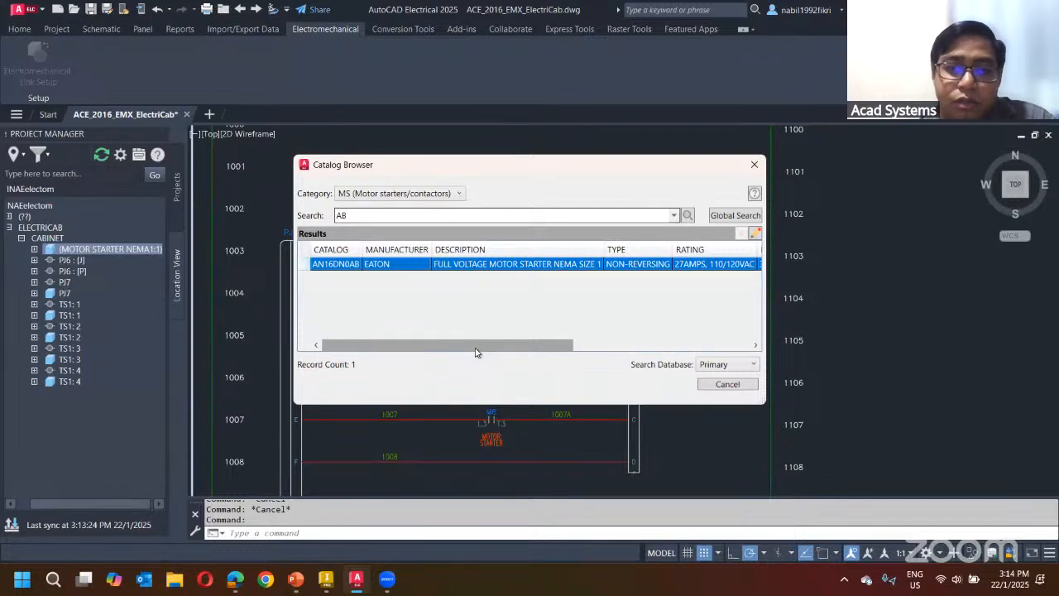
left_click_drag(475, 348, 653, 348)
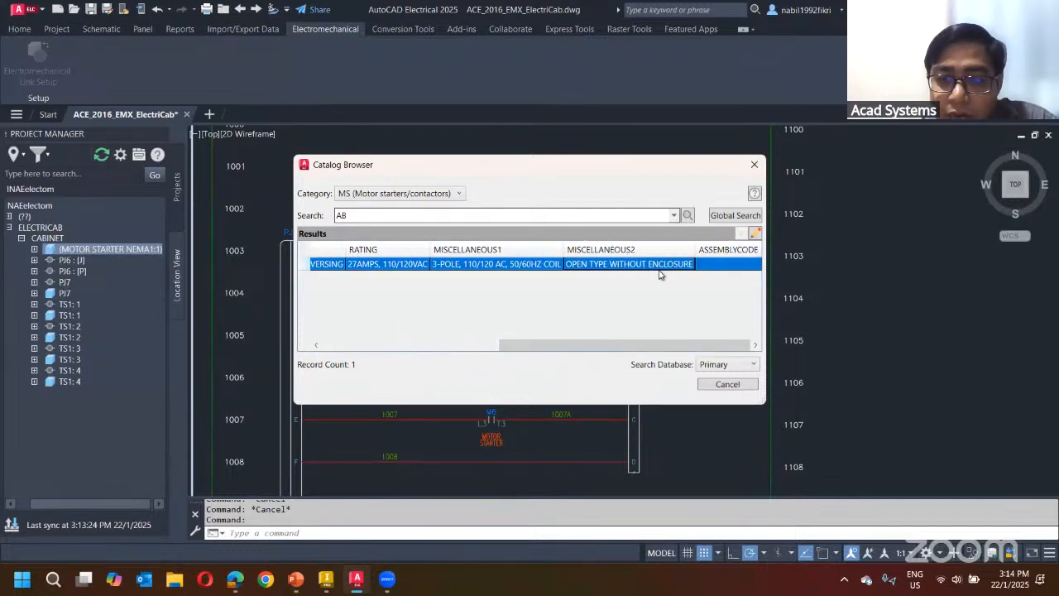
mouse_move(731, 261)
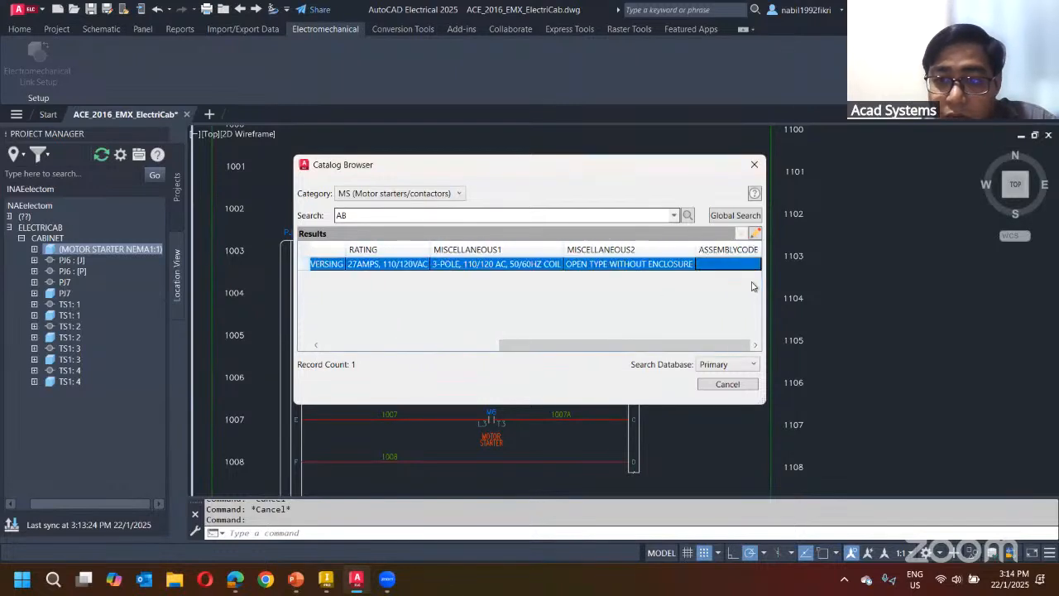
left_click(754, 233)
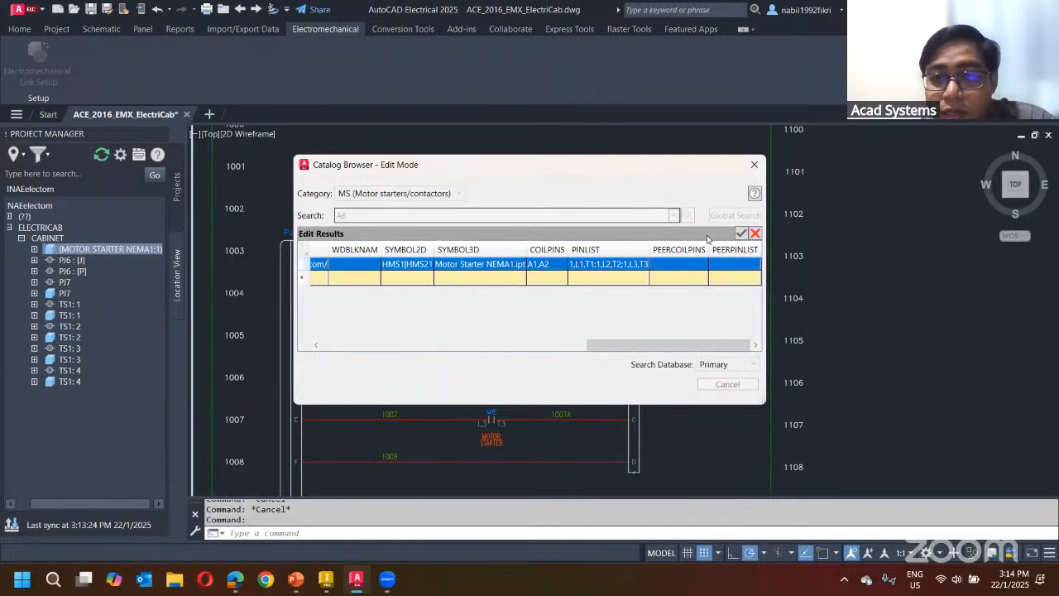
left_click(741, 233)
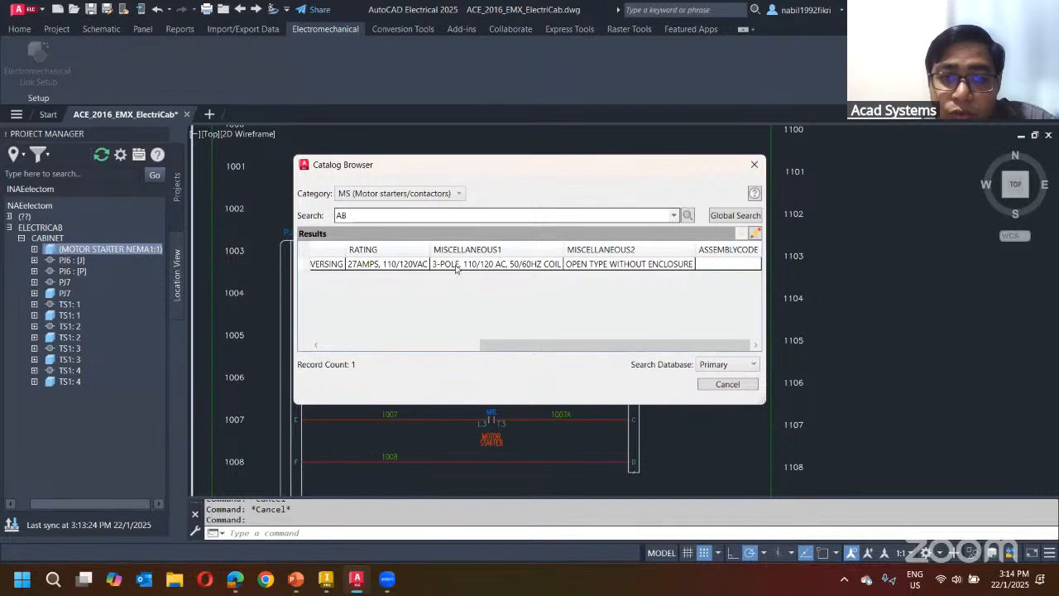
left_click(455, 267)
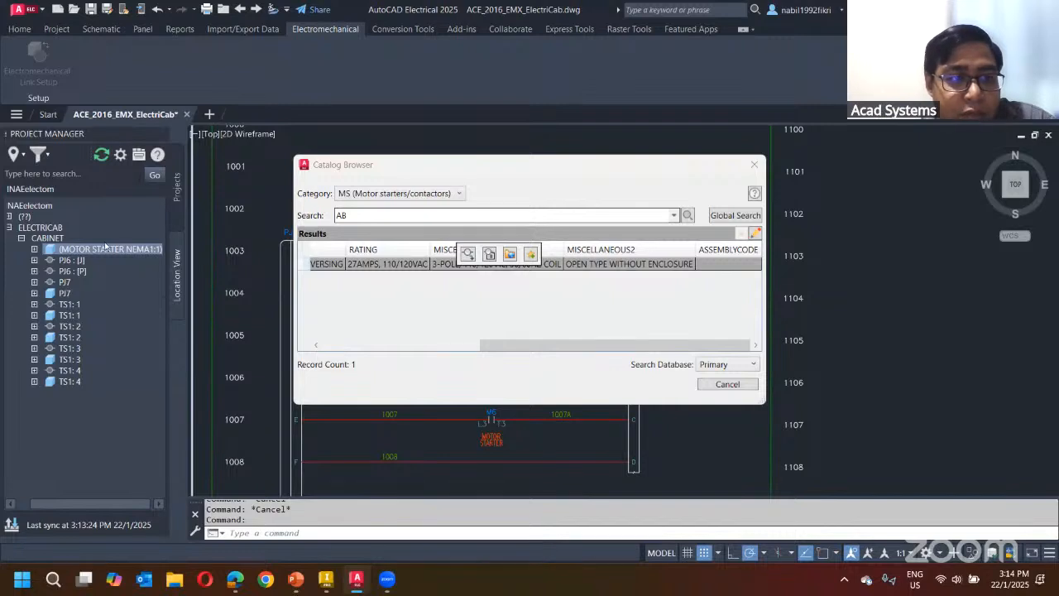
left_click(755, 167)
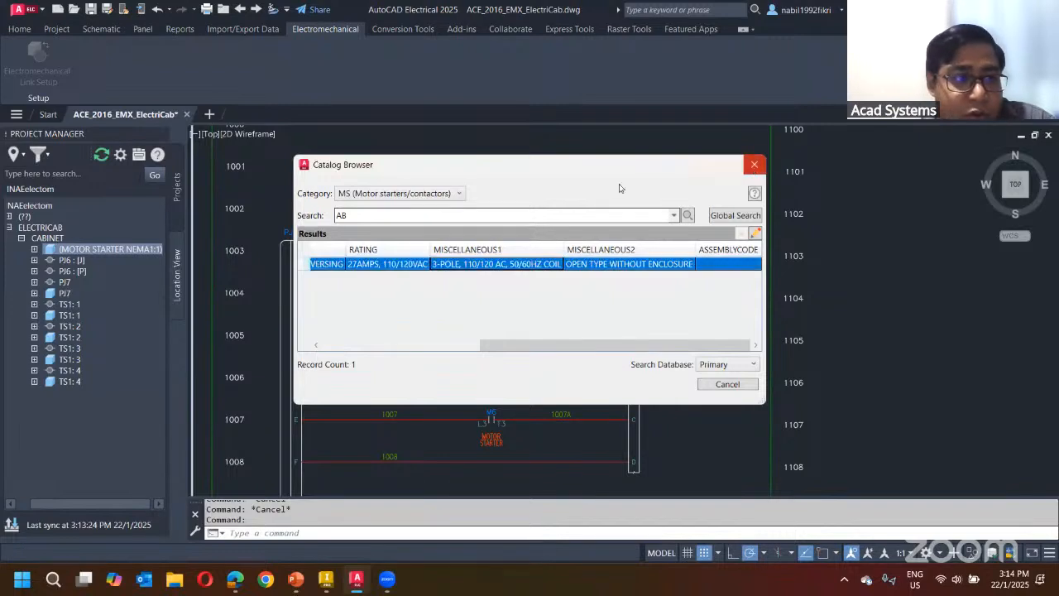
left_click(755, 166)
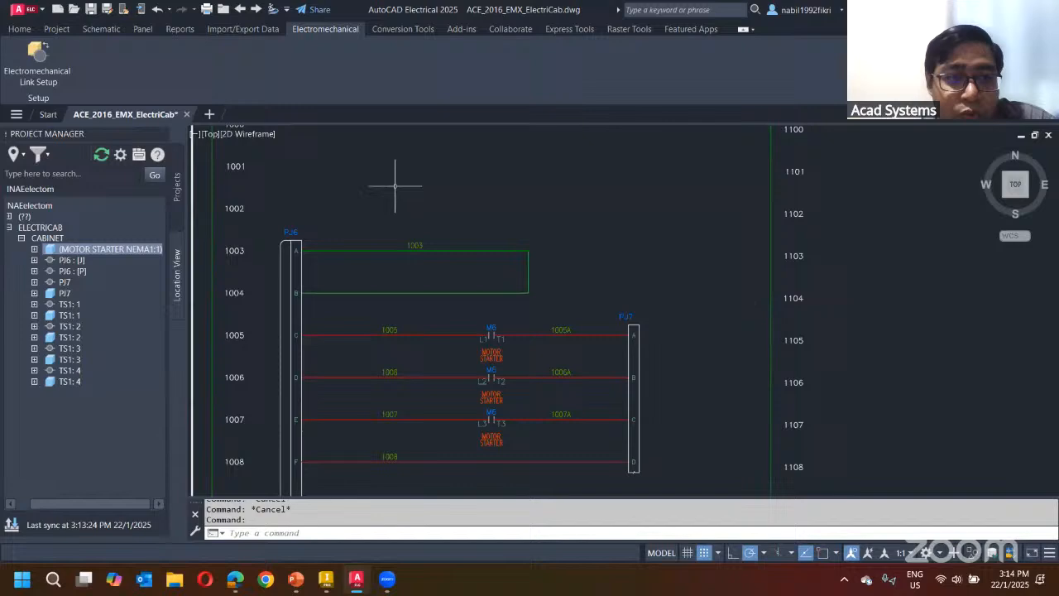
- Check the drawing settings in the properties of the ACE_2016_EMX_ElectriCab drawing and close them
left_click(177, 199)
right_click(80, 220)
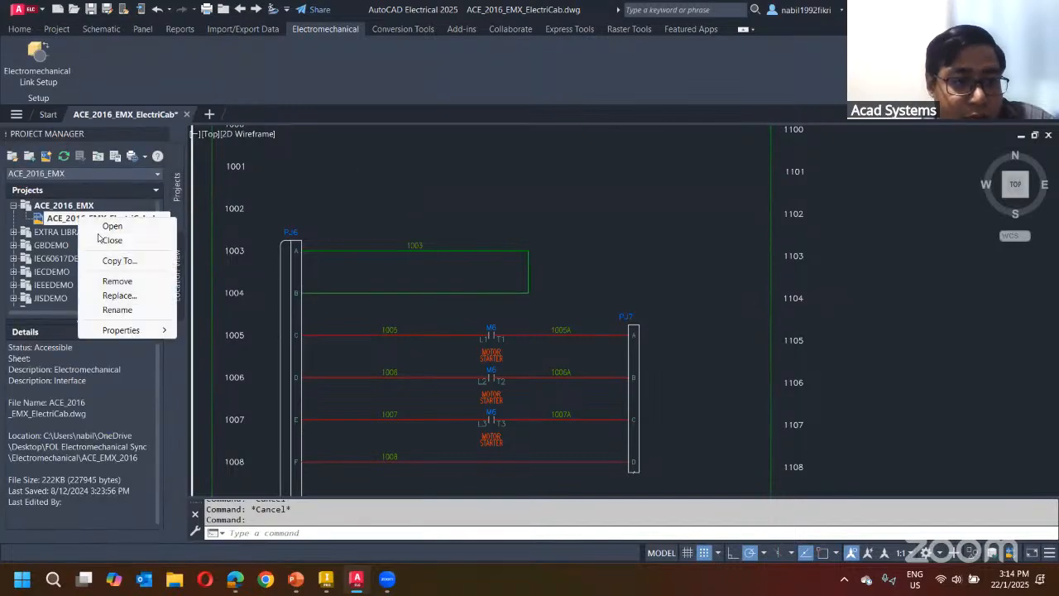
mouse_move(138, 332)
left_click(202, 330)
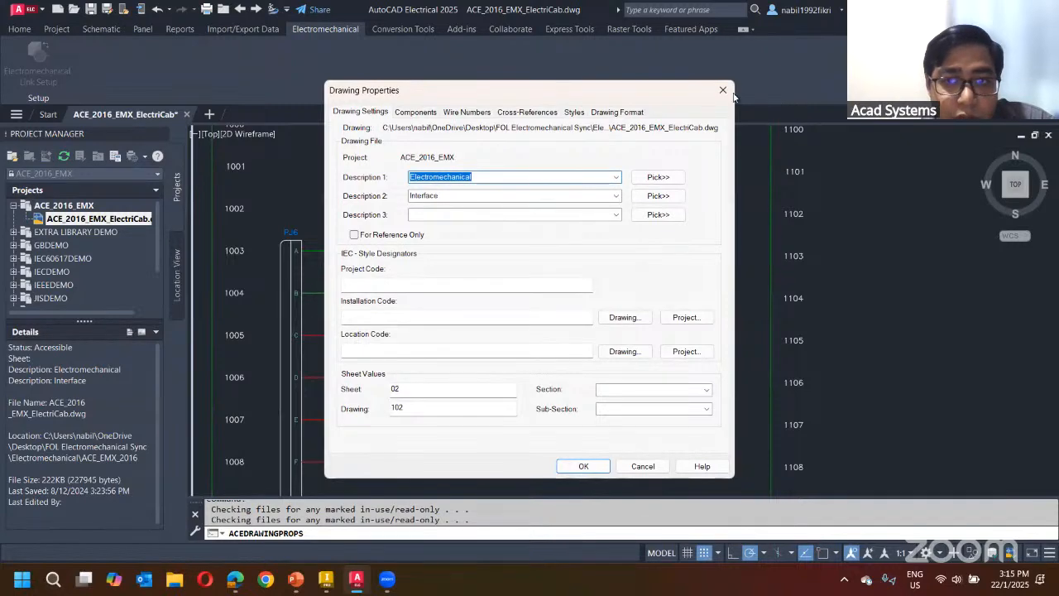
left_click(722, 89)
- Check which schematic icon menu file the ACE_2016_EMX project uses in its properties, and collapse the project's drawing list
right_click(46, 206)
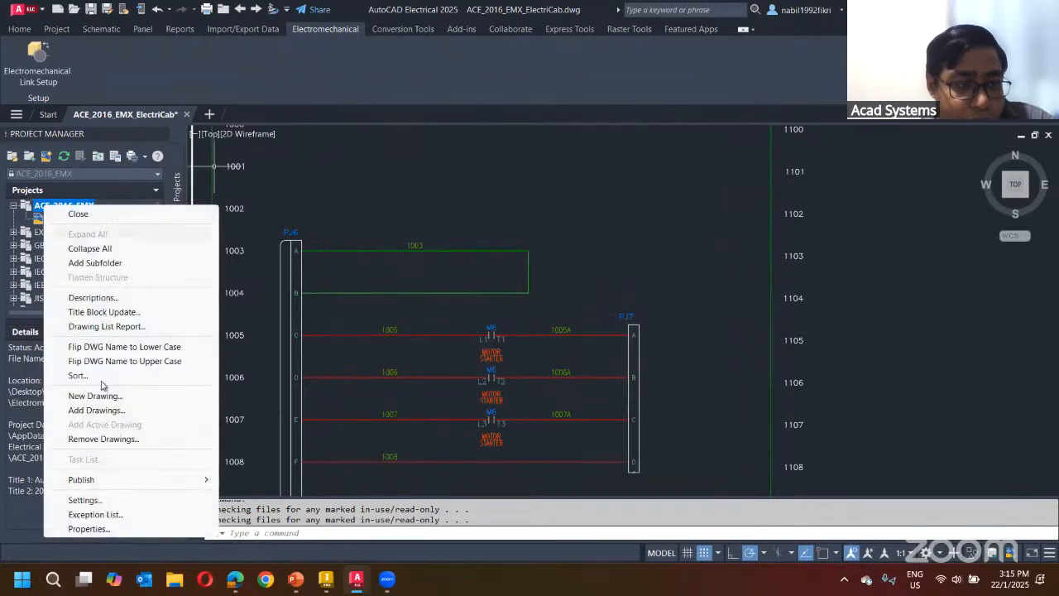
left_click(91, 529)
left_click(360, 159)
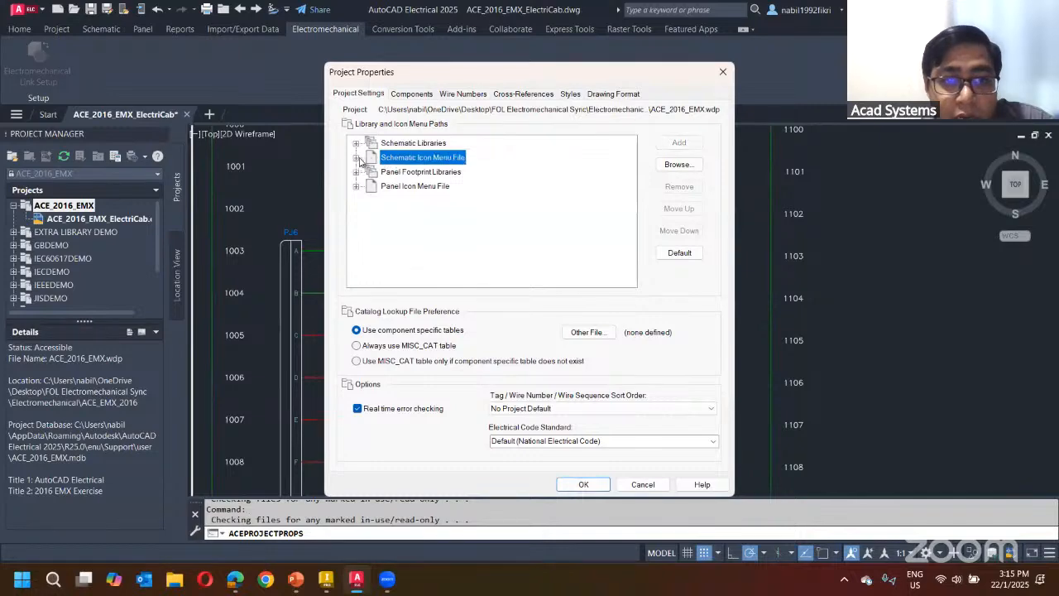
left_click(356, 158)
left_click(426, 172)
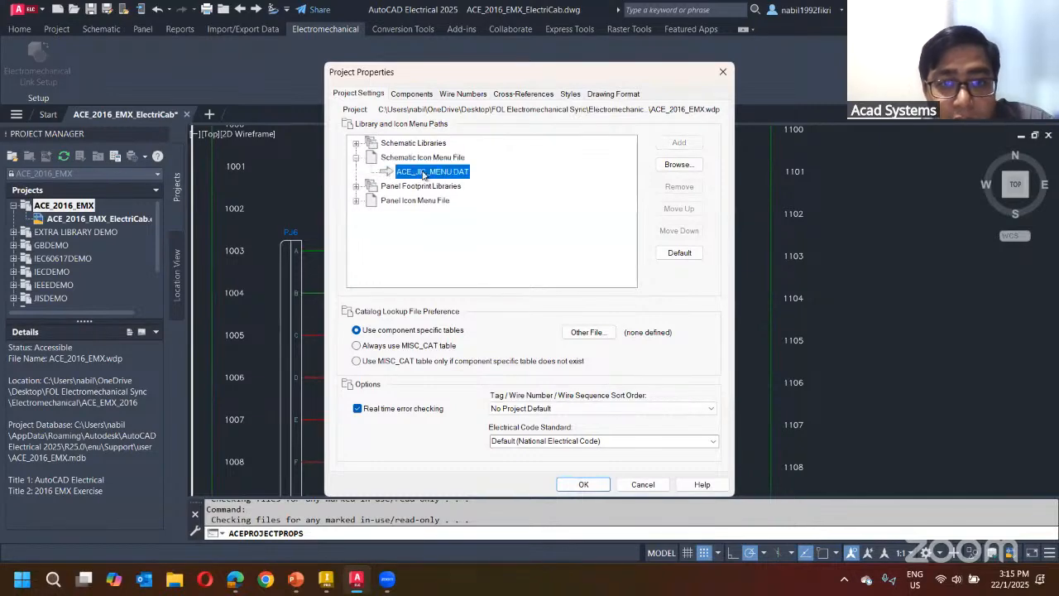
left_click(722, 73)
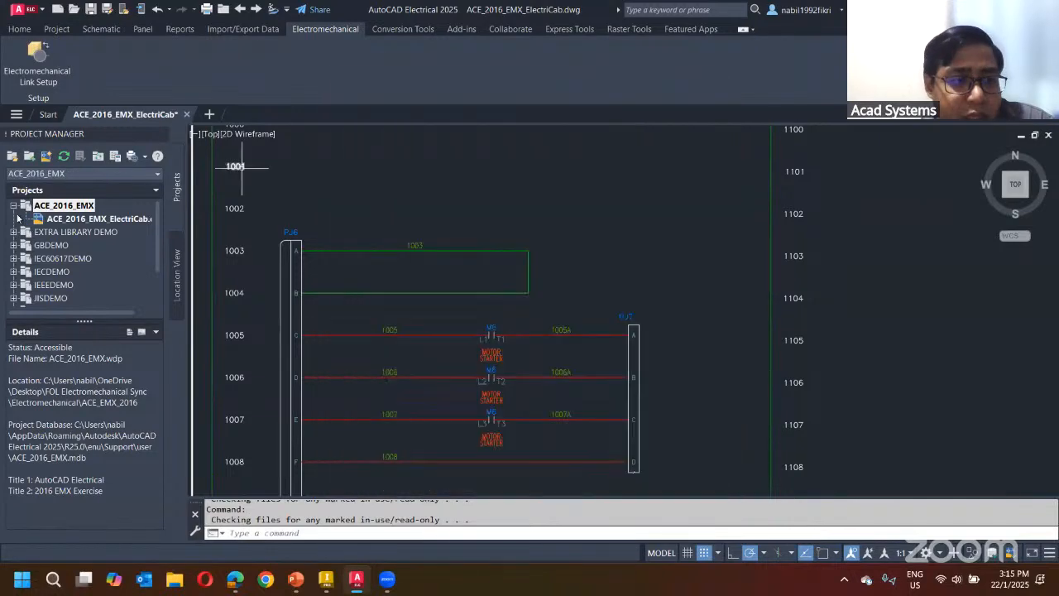
left_click(12, 206)
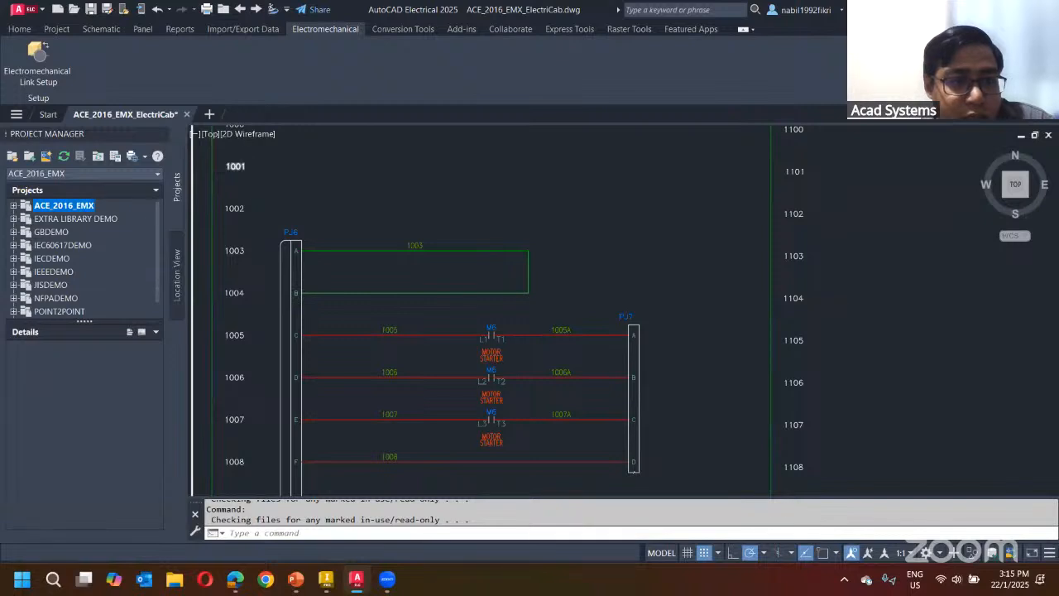
- Insert the cabinet's MOTOR STARTER NEMA1:1 from the Catalog Browser using the EATON AN16DN0AB record, opening the schematic symbol selection
left_click(175, 265)
right_click(119, 254)
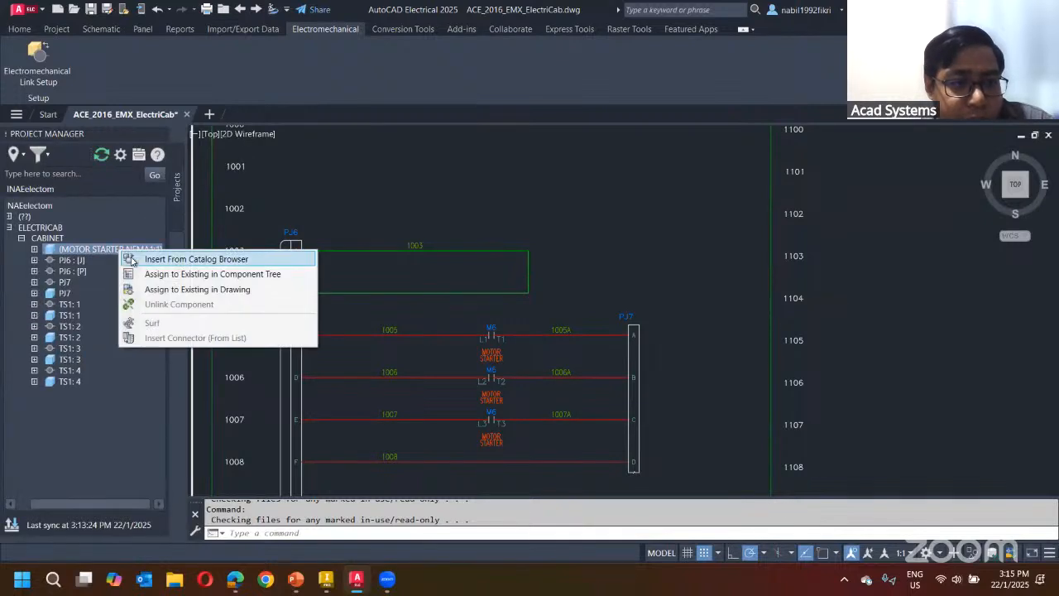
left_click(134, 262)
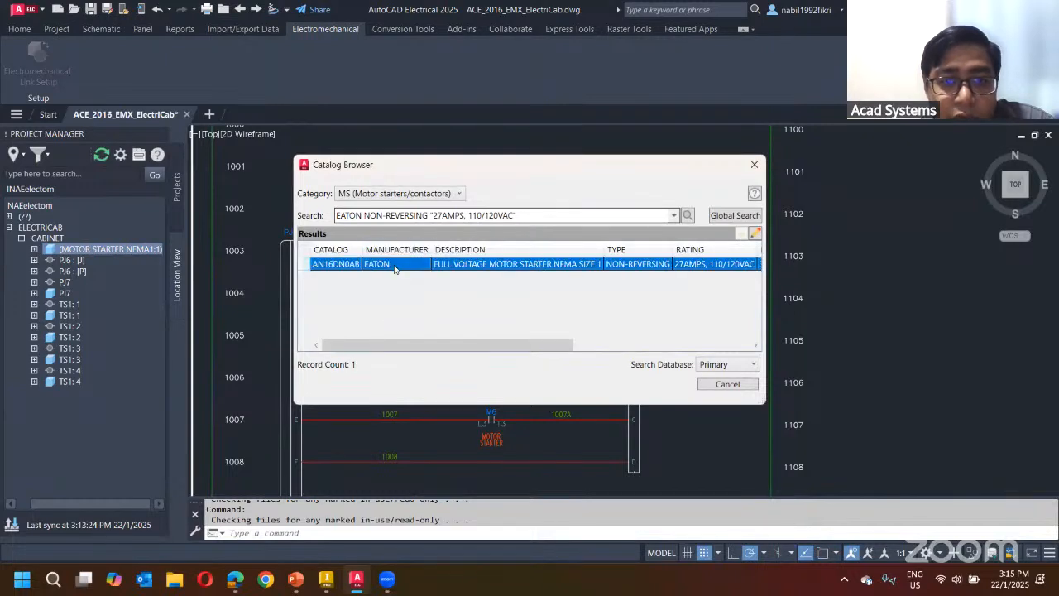
left_click(410, 263)
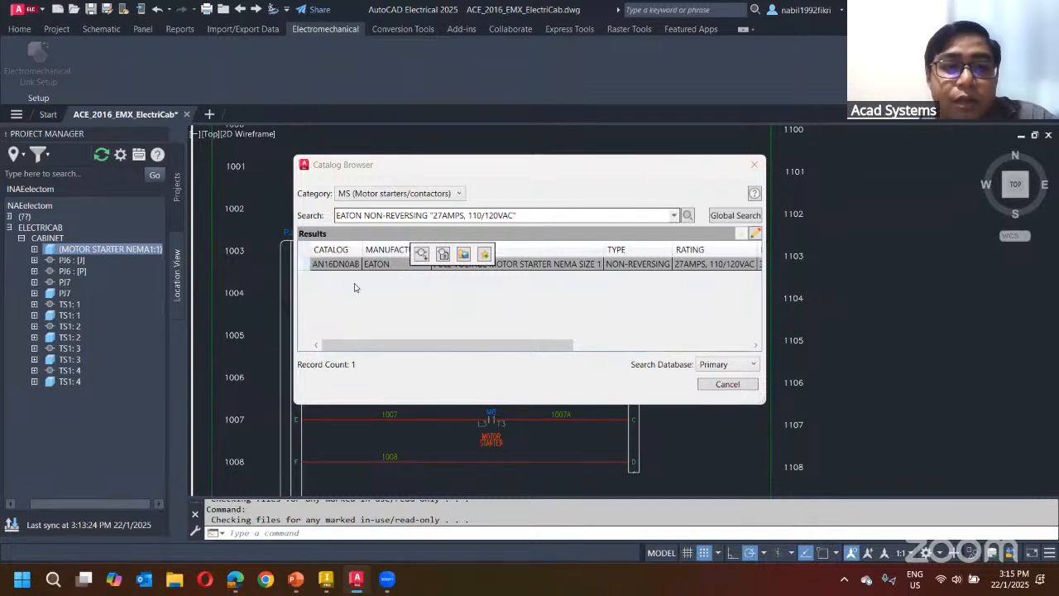
left_click(421, 256)
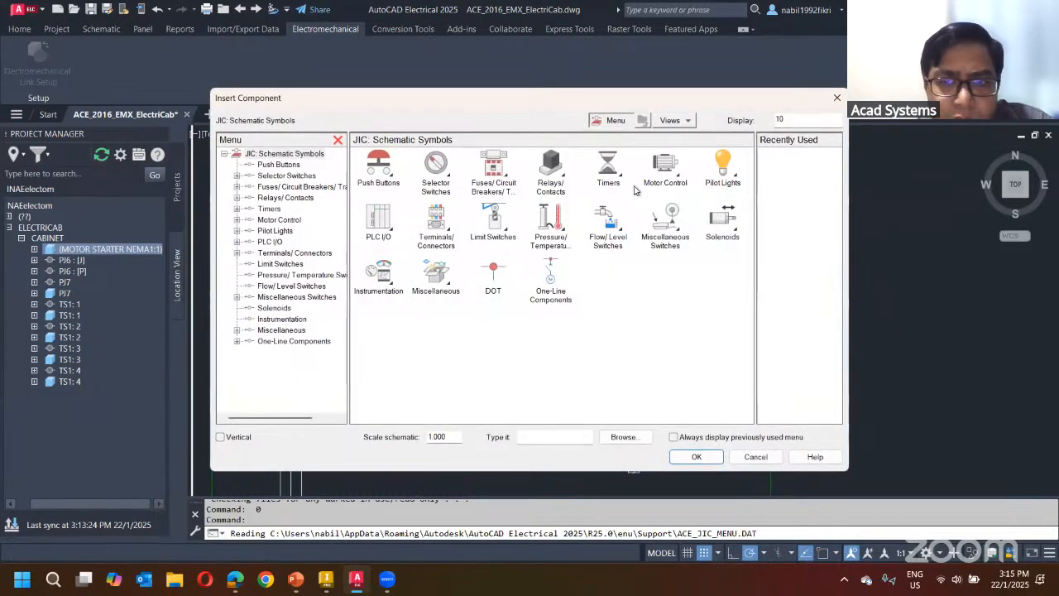
- Place the Motor Starter Coil symbol from the Motor Control symbols on wire 1003, accepting the library path warning
left_click(657, 174)
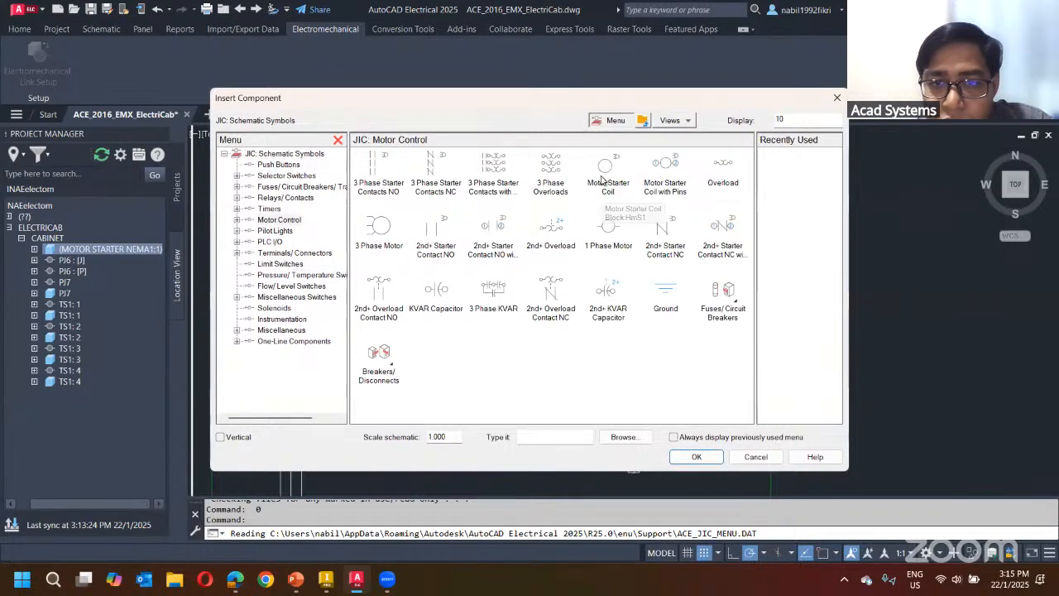
left_click(604, 178)
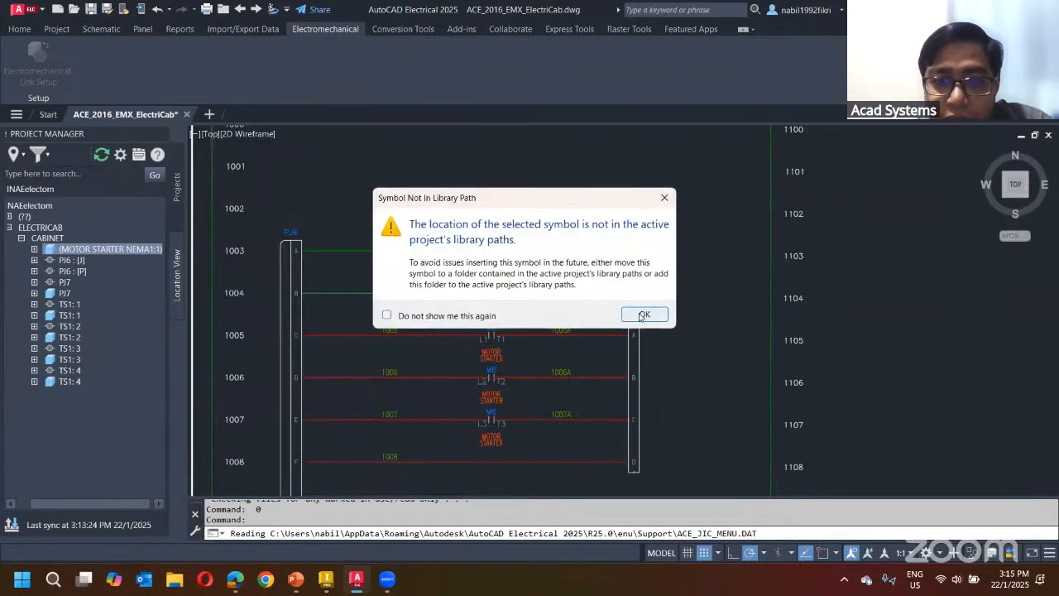
left_click(643, 315)
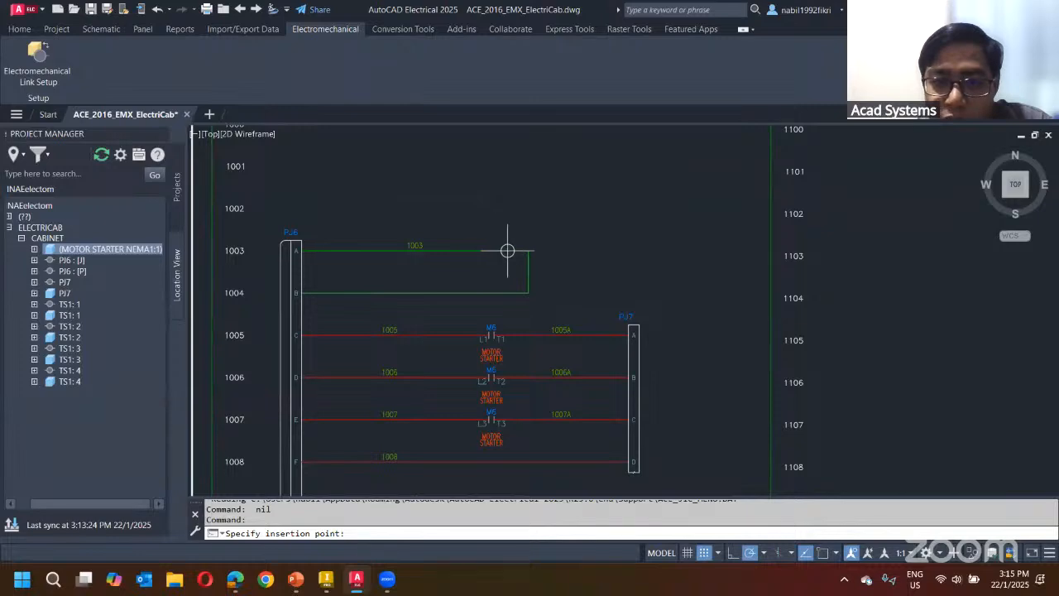
left_click(510, 290)
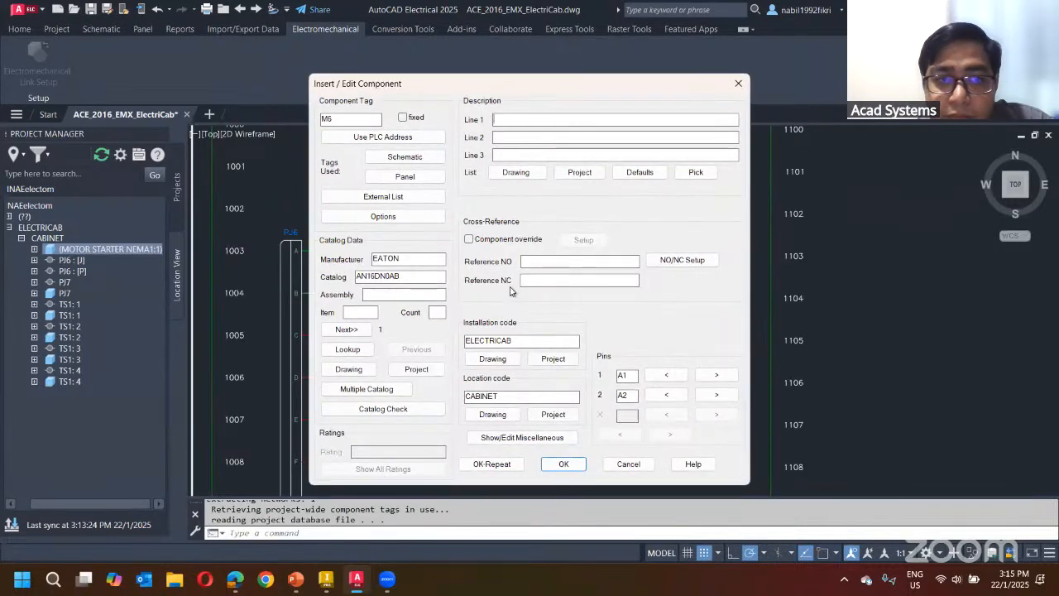
- Look through the default relay and push button descriptions for the coil, and leave the list without applying one
left_click(641, 172)
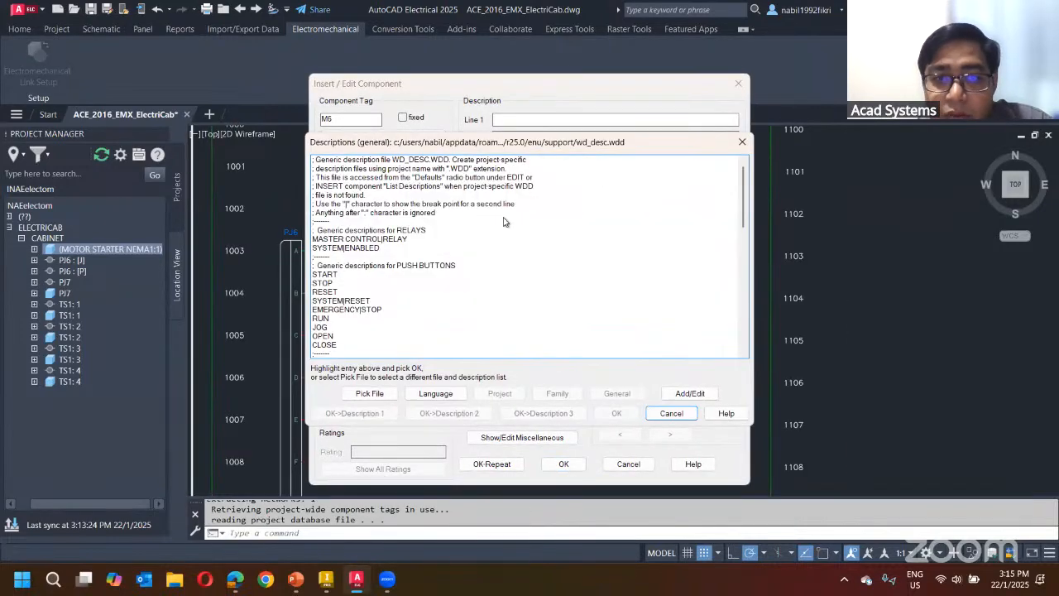
left_click(368, 240)
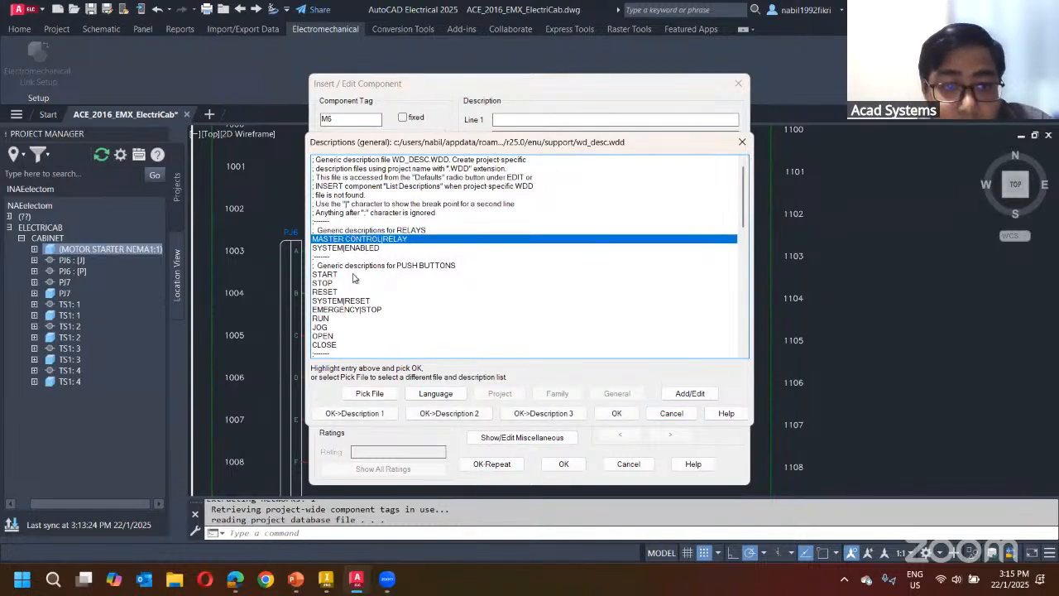
left_click(345, 302)
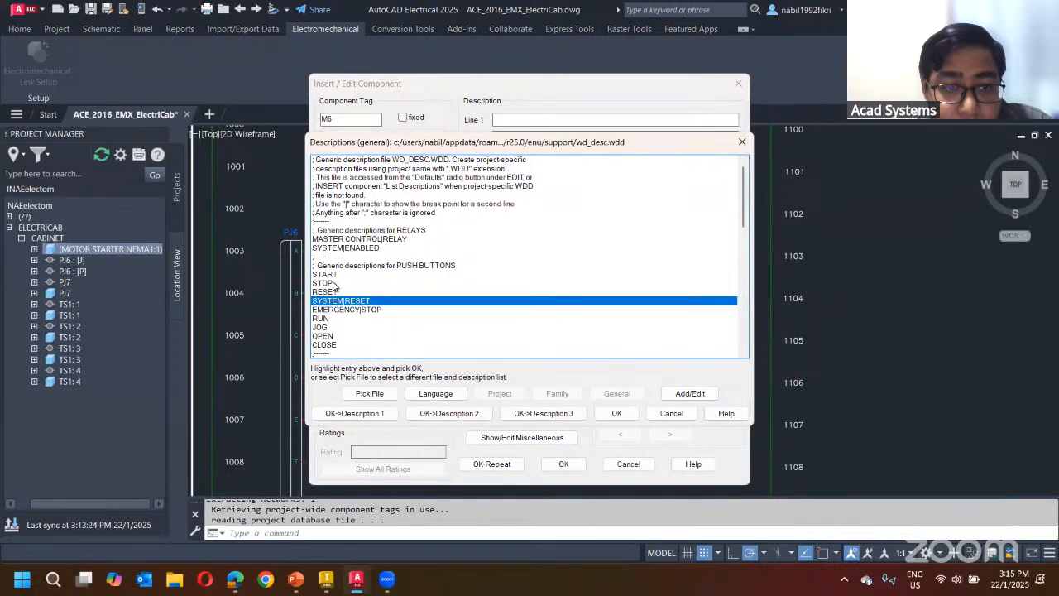
left_click(333, 293)
left_click(344, 273)
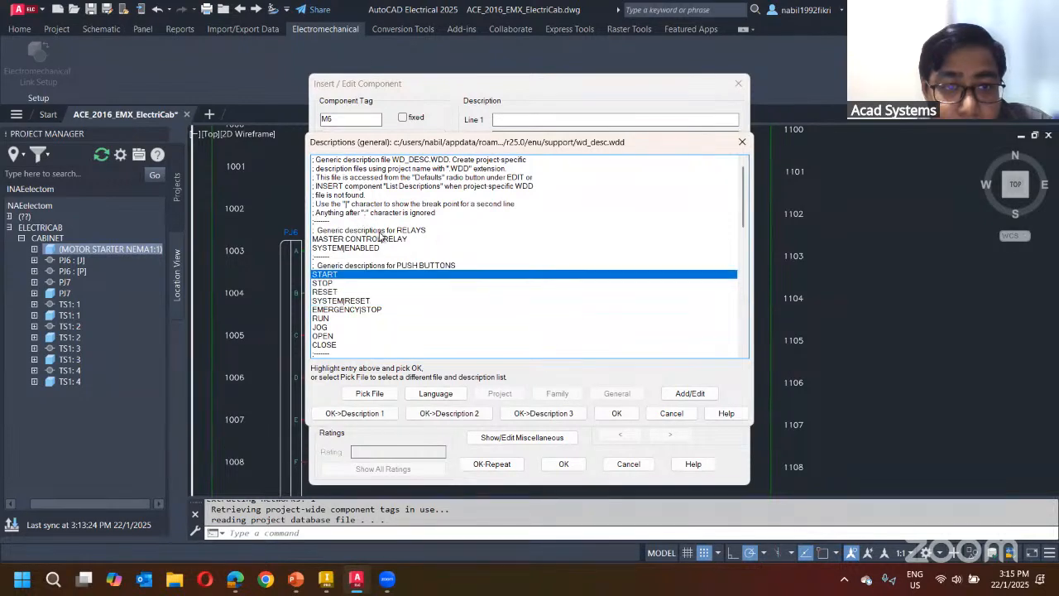
left_click(357, 248)
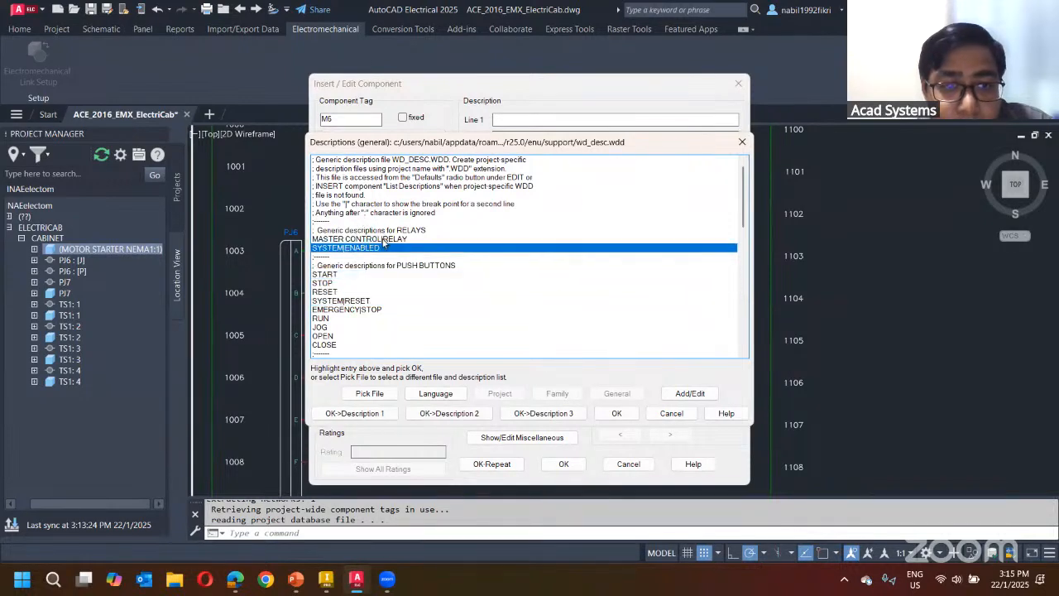
left_click(377, 237)
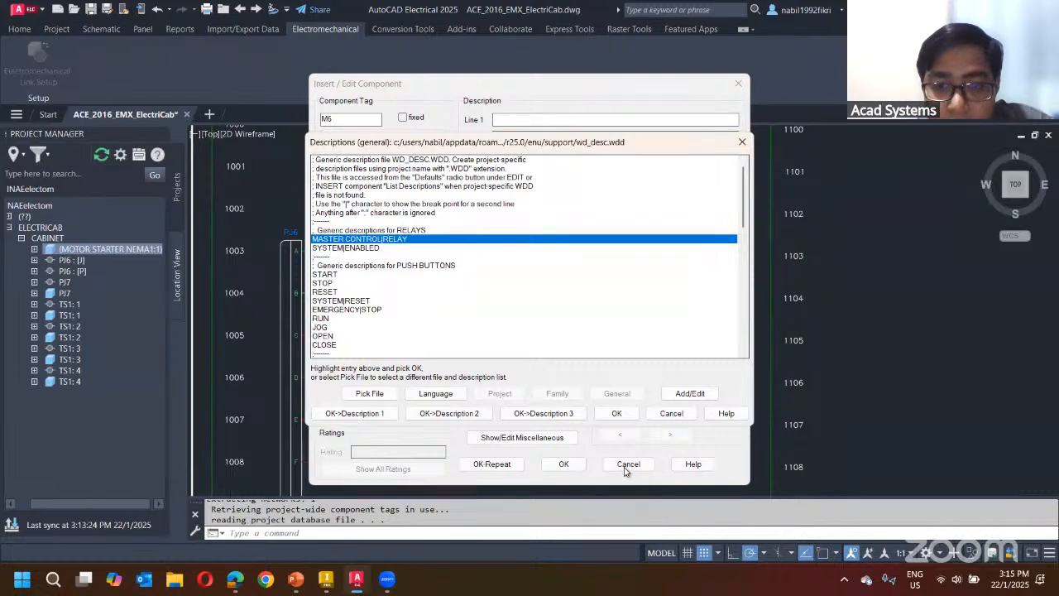
left_click(326, 275)
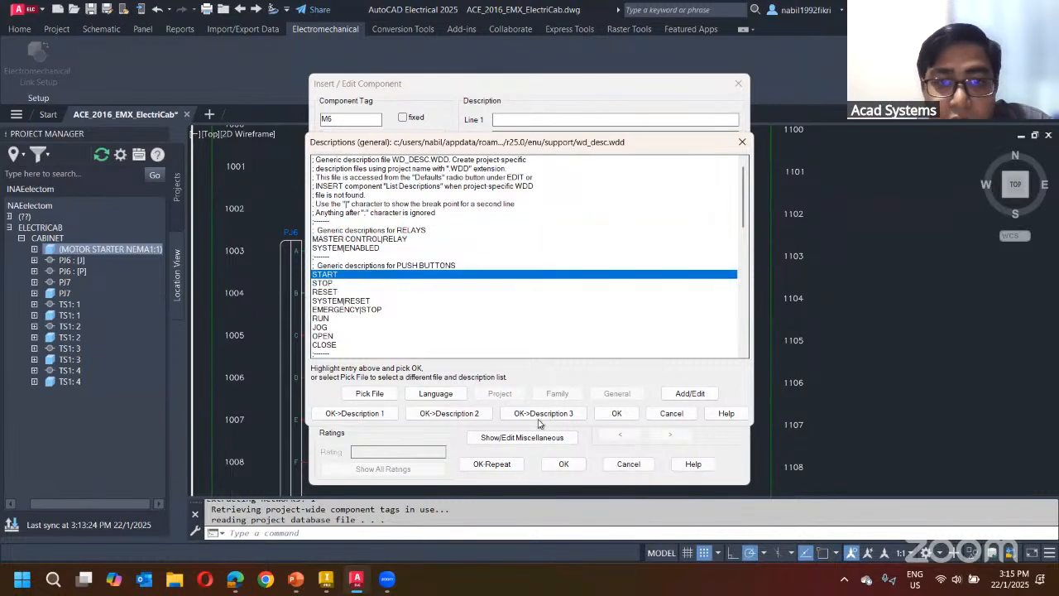
left_click(670, 413)
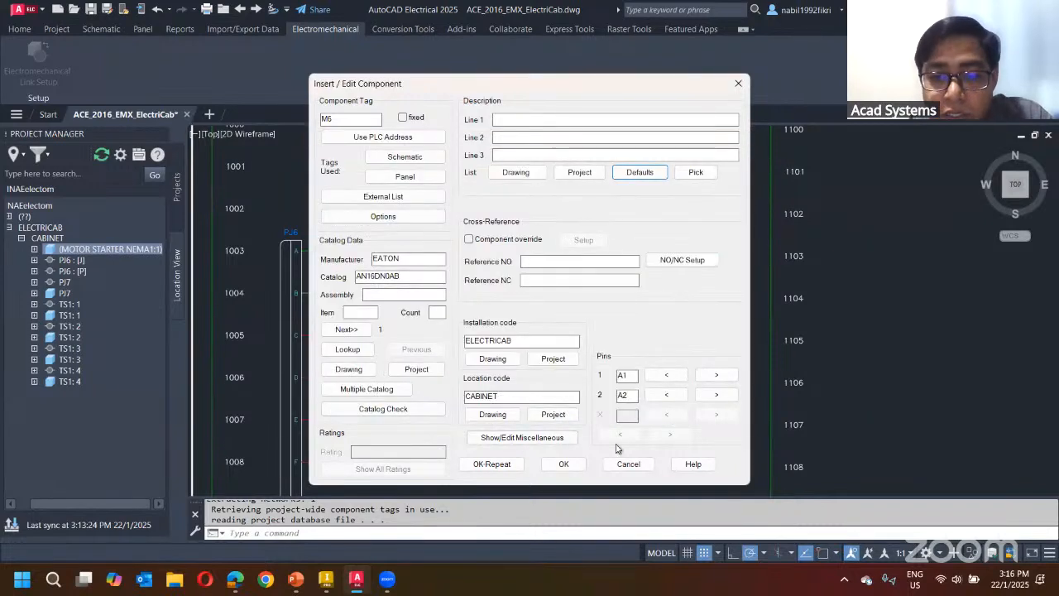
- Accept the component data for coil M6 in the ELECTRICAB cabinet and save the drawing before linking
left_click(559, 463)
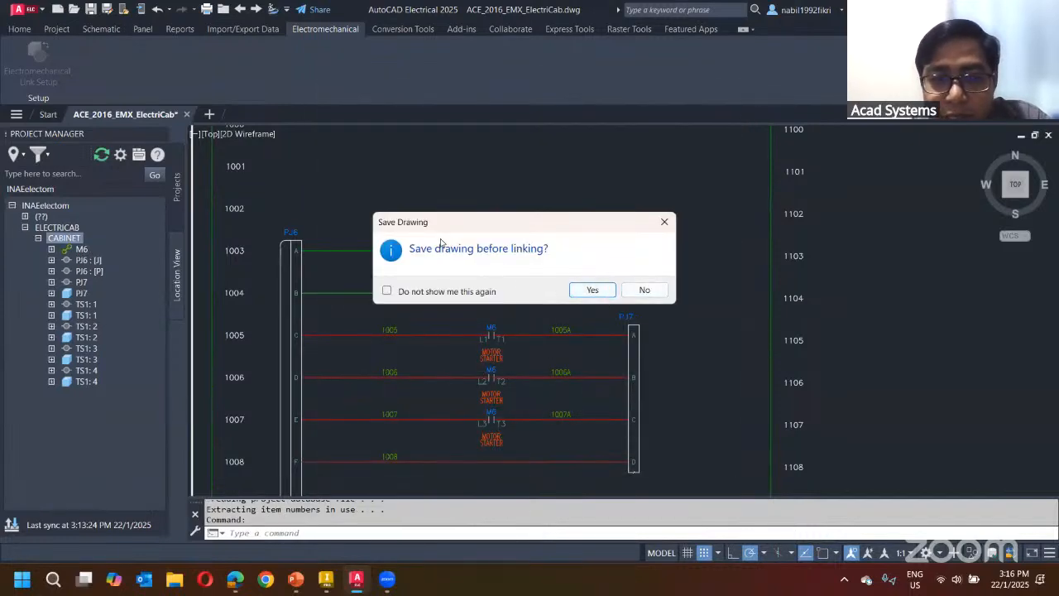
left_click(592, 290)
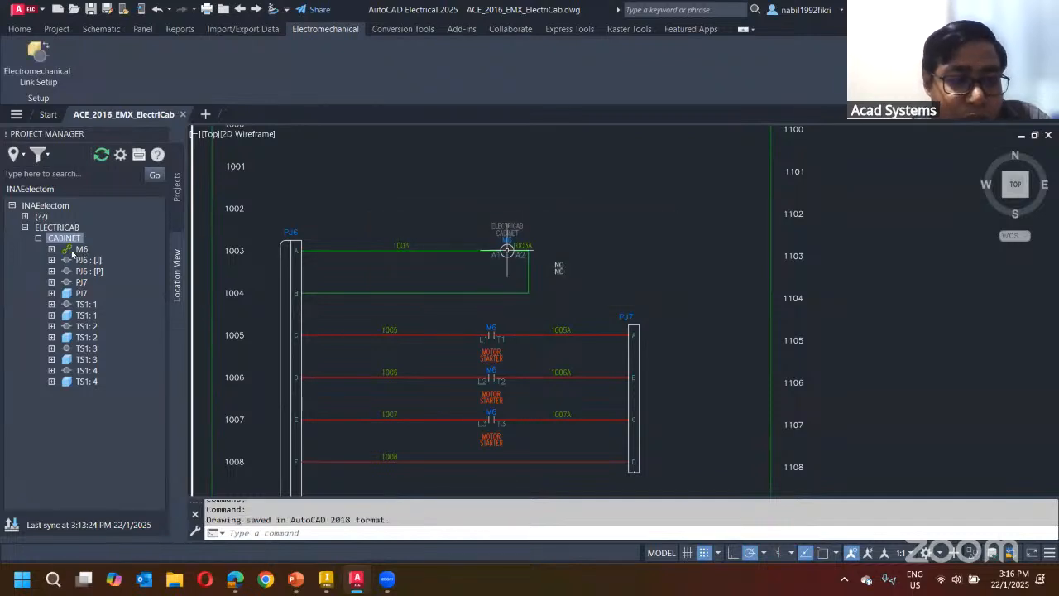
mouse_move(68, 258)
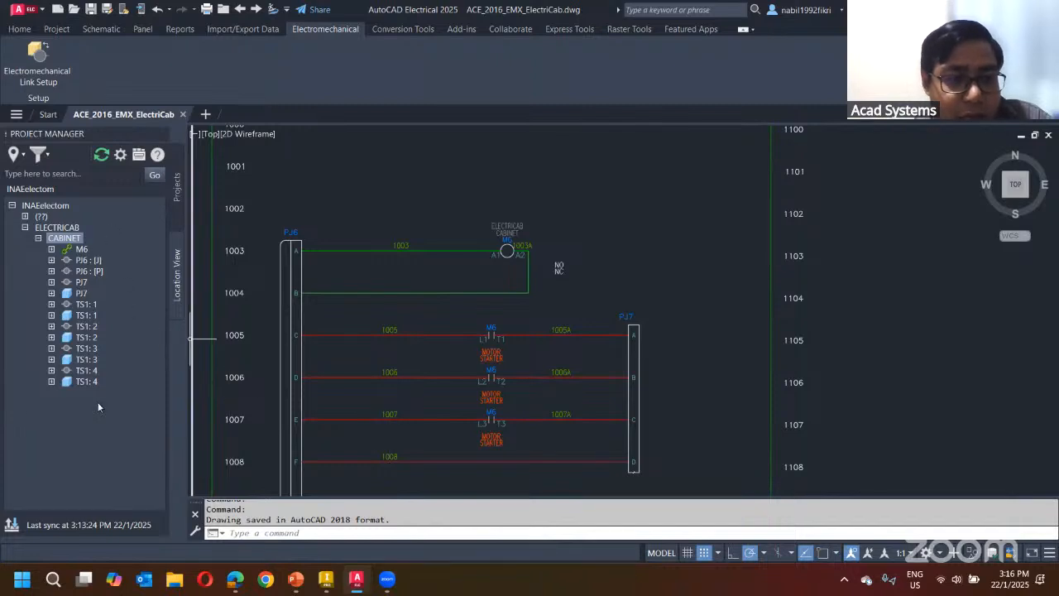
- Review the electromechanical data sync settings and the available sync intervals, and leave them without changing anything
left_click(120, 158)
left_click(158, 218)
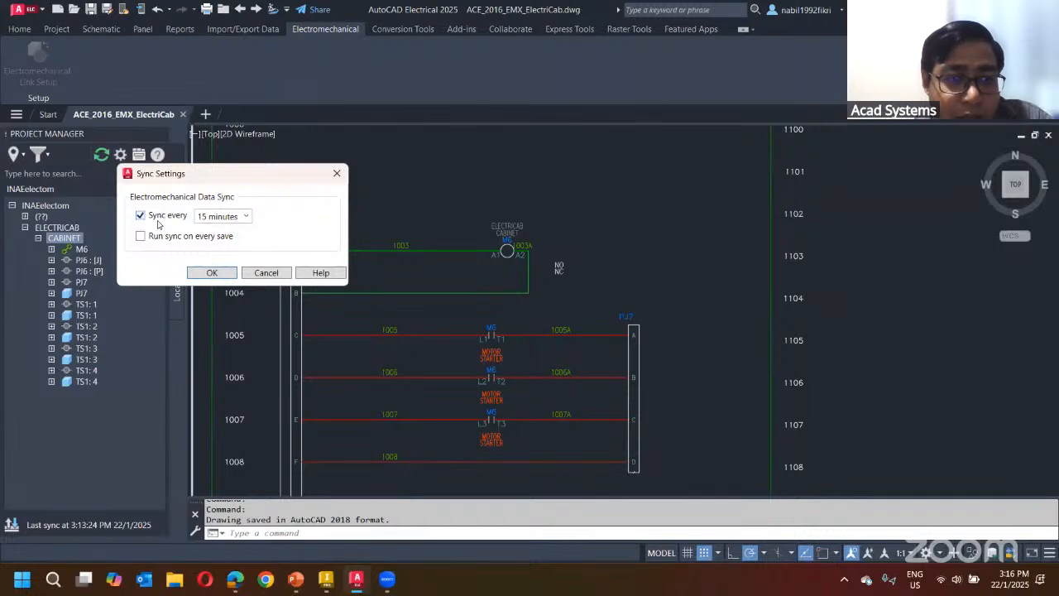
left_click(233, 213)
left_click(247, 216)
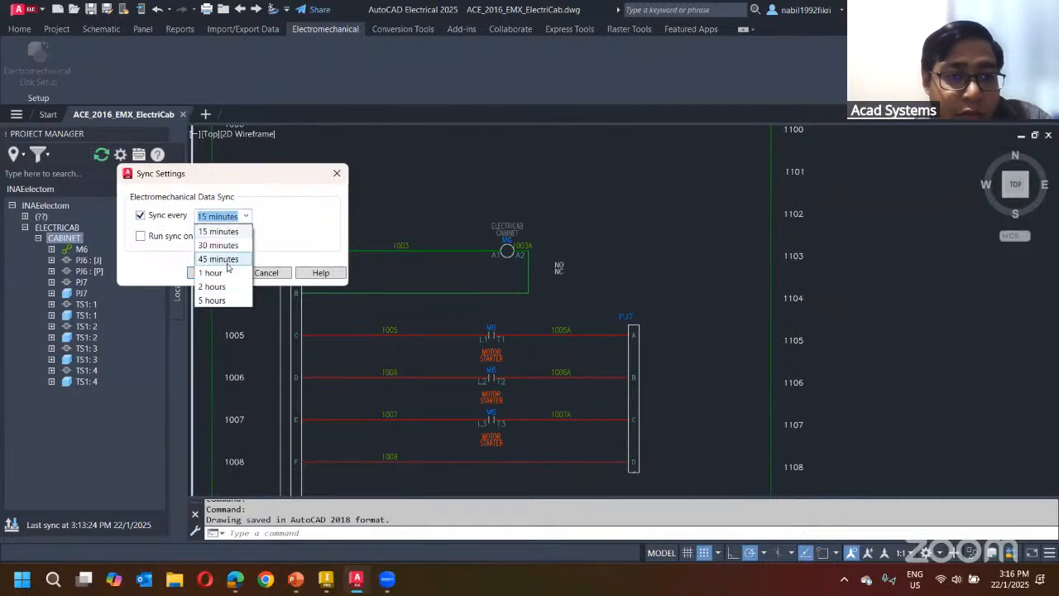
left_click(311, 209)
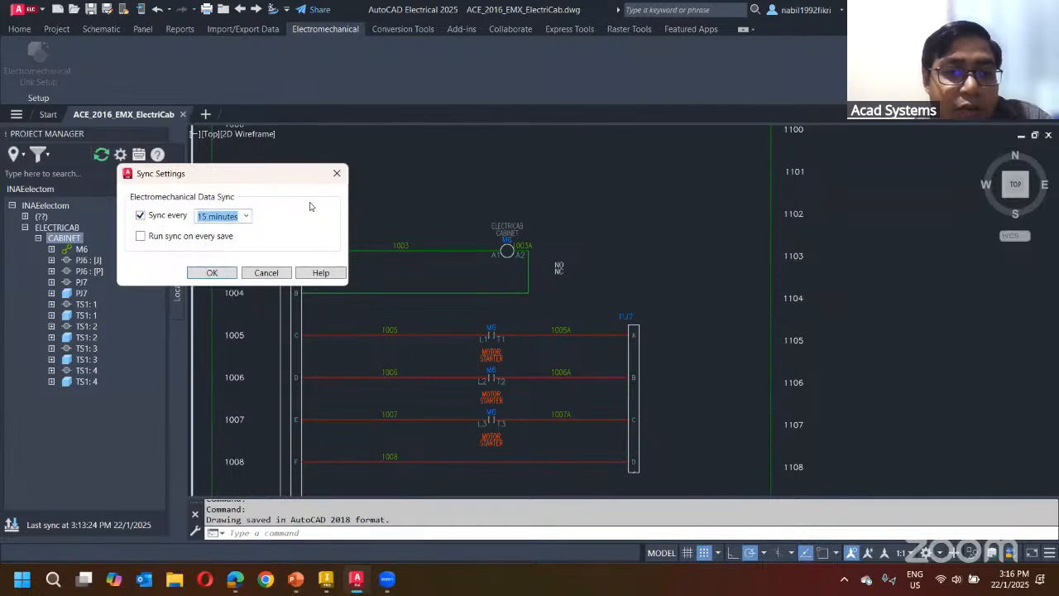
left_click(336, 173)
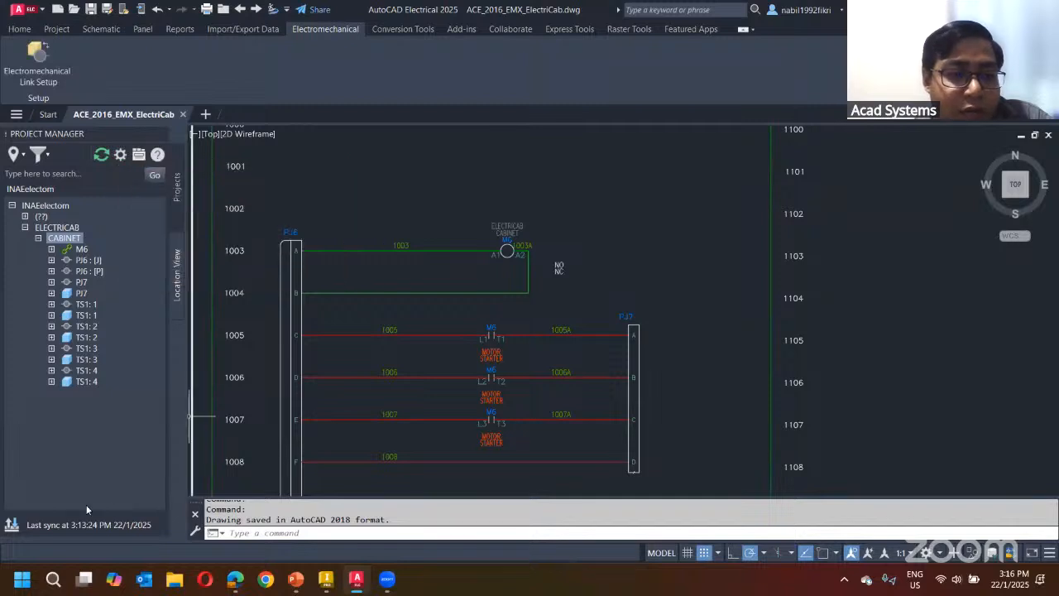
- Synchronize the electrical project with the shared file, check the cabinet's Location View in Inventor, and return to AutoCAD Electrical
left_click(12, 523)
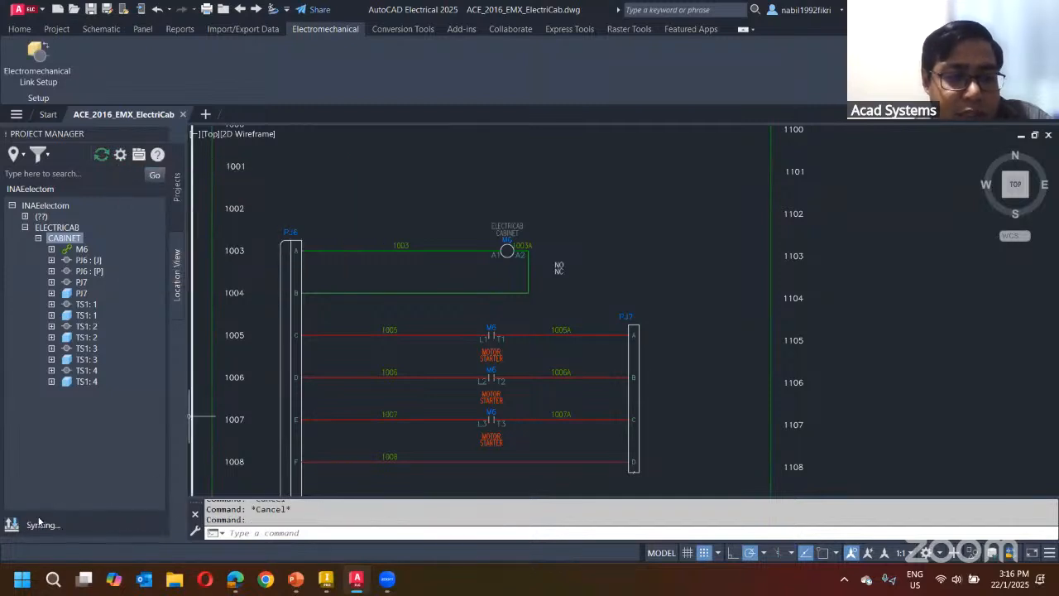
left_click(325, 578)
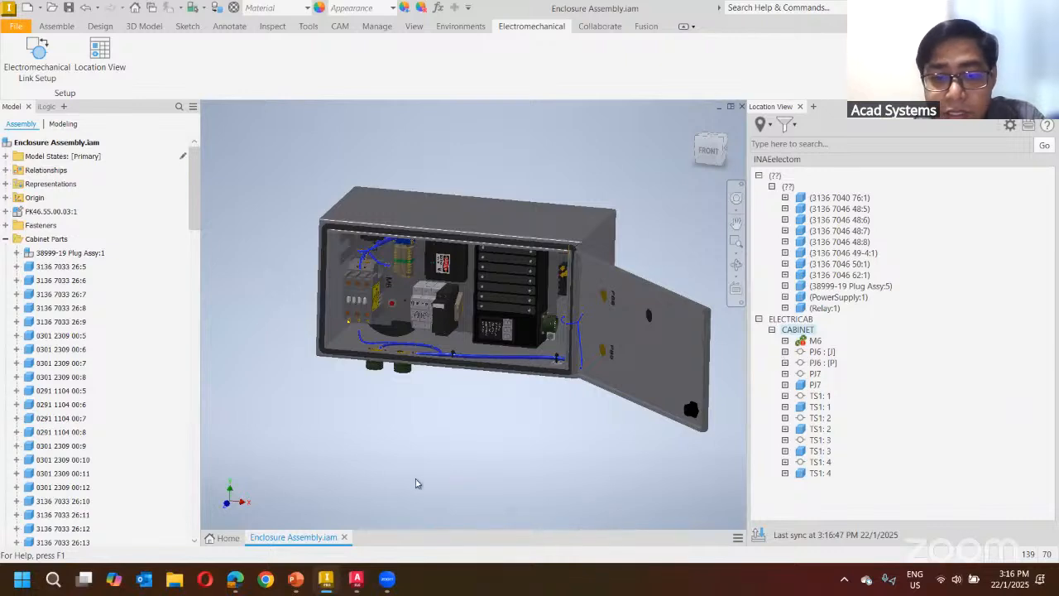
left_click(355, 579)
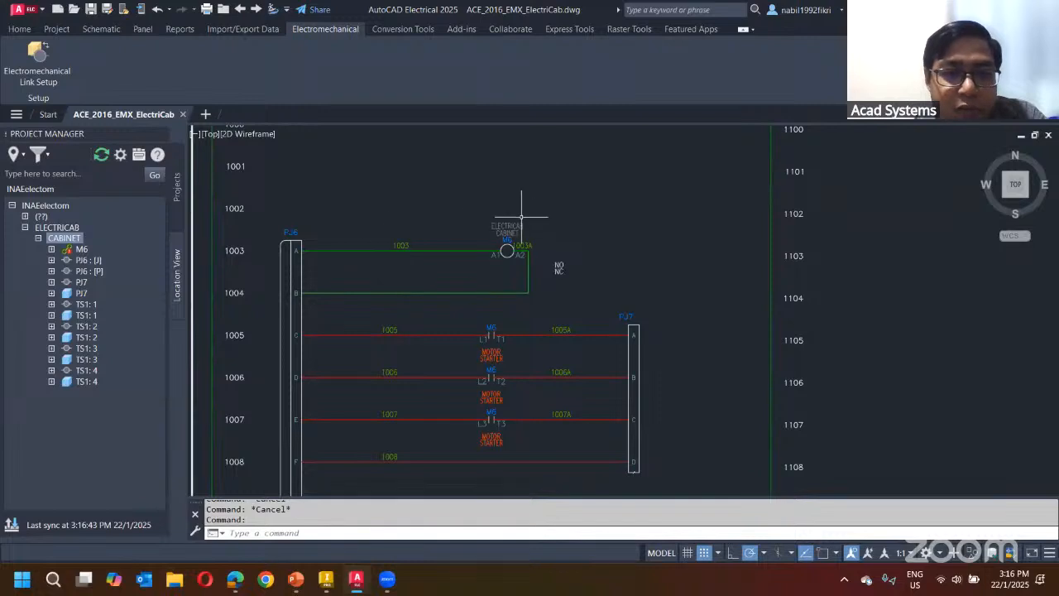
- Open the schematic Catalog Browser and list the parts in the CA (Capacitors) category
scroll(463, 220, "down", 4)
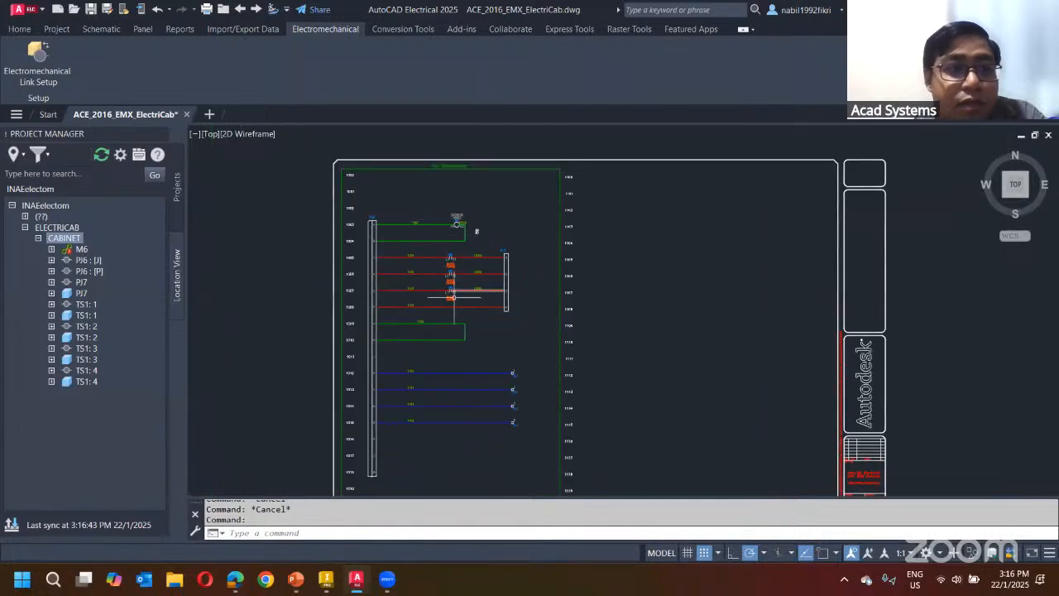
left_click(58, 30)
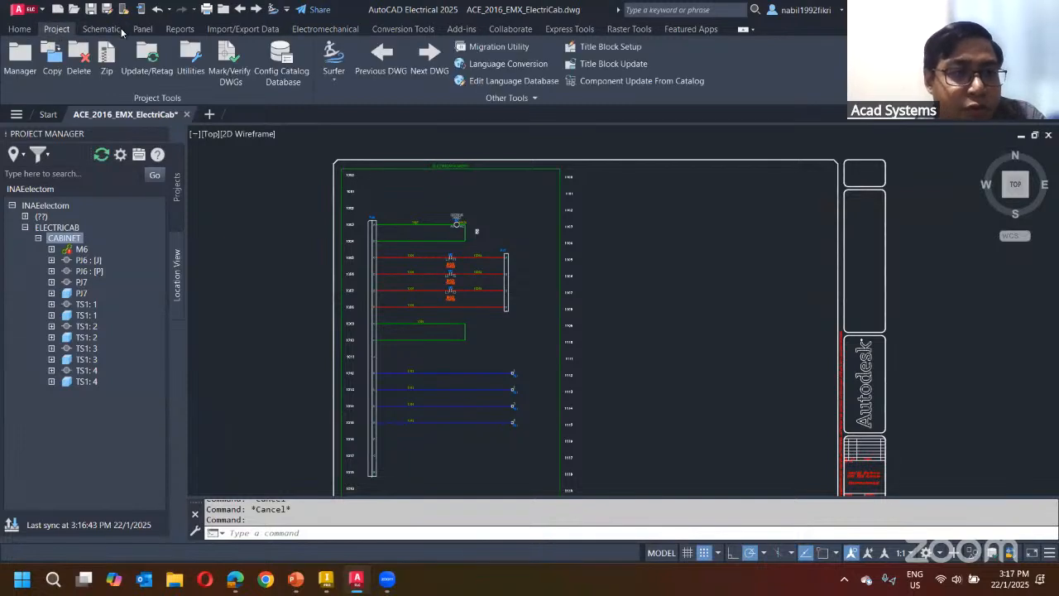
left_click(31, 86)
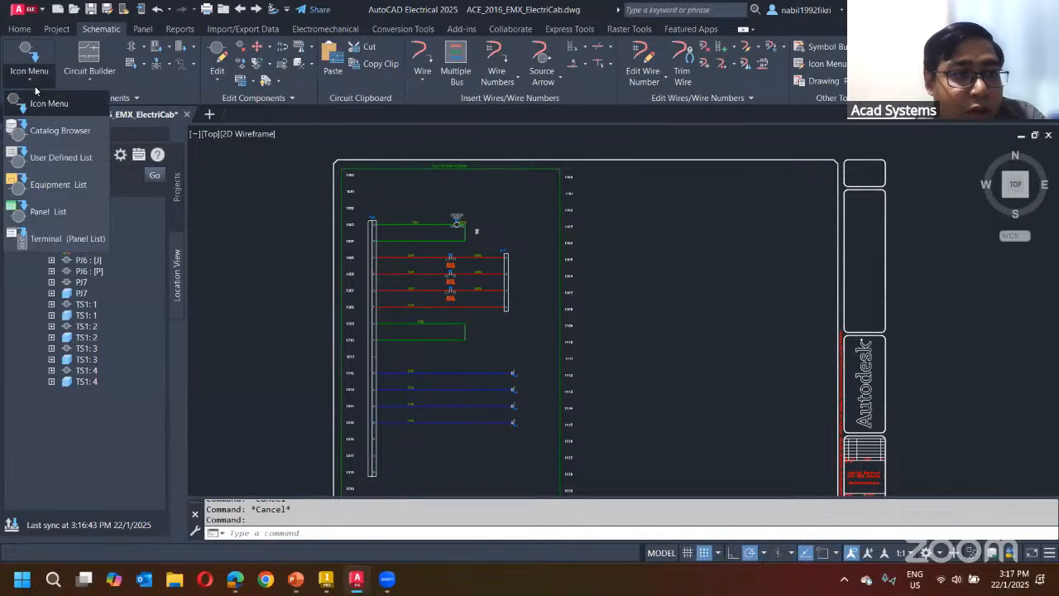
left_click(67, 133)
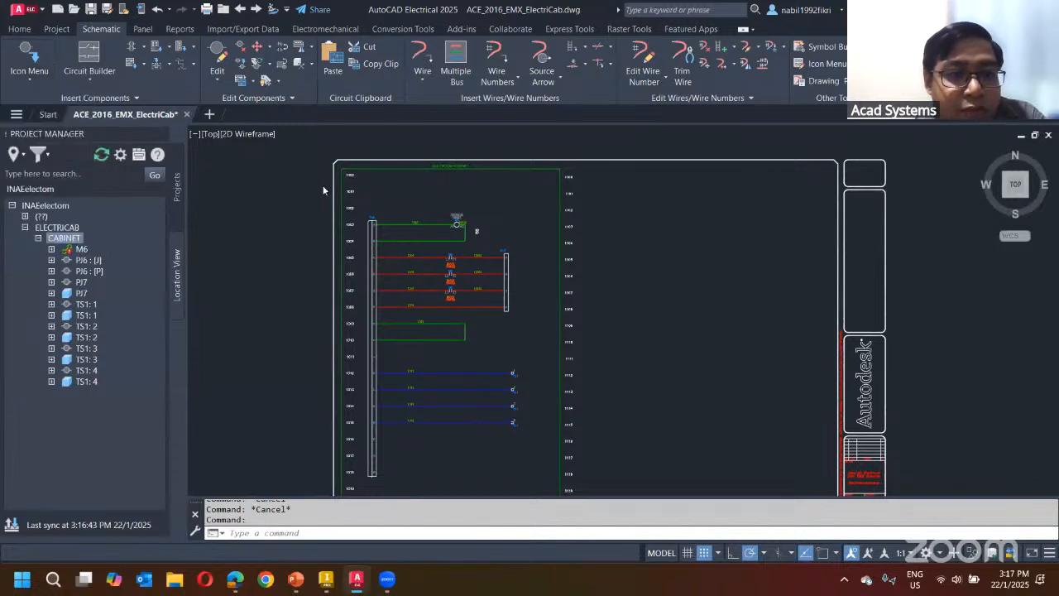
left_click(532, 311)
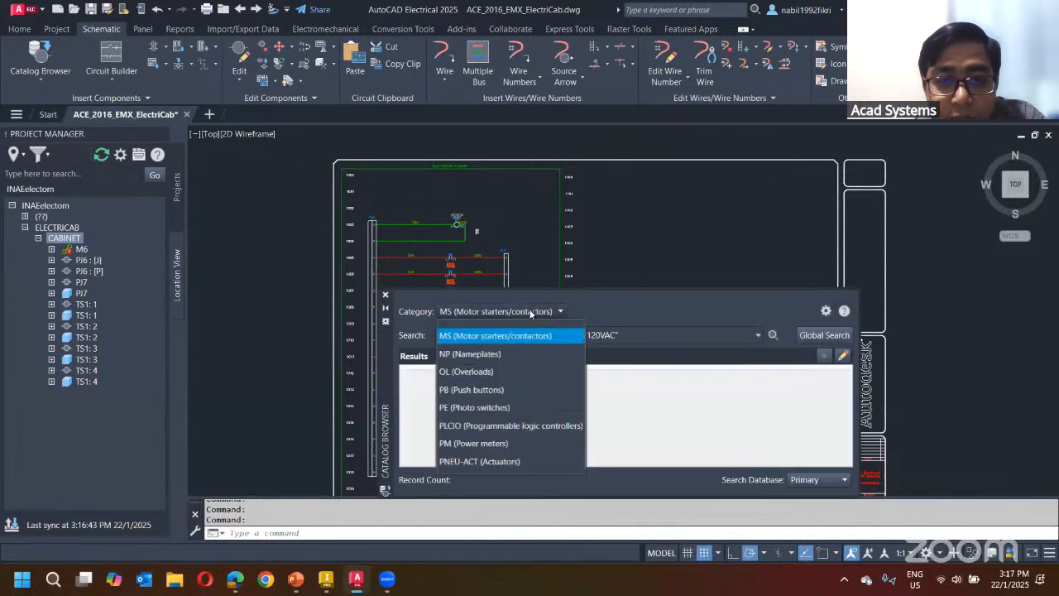
scroll(502, 371, "down", 2)
scroll(502, 377, "up", 10)
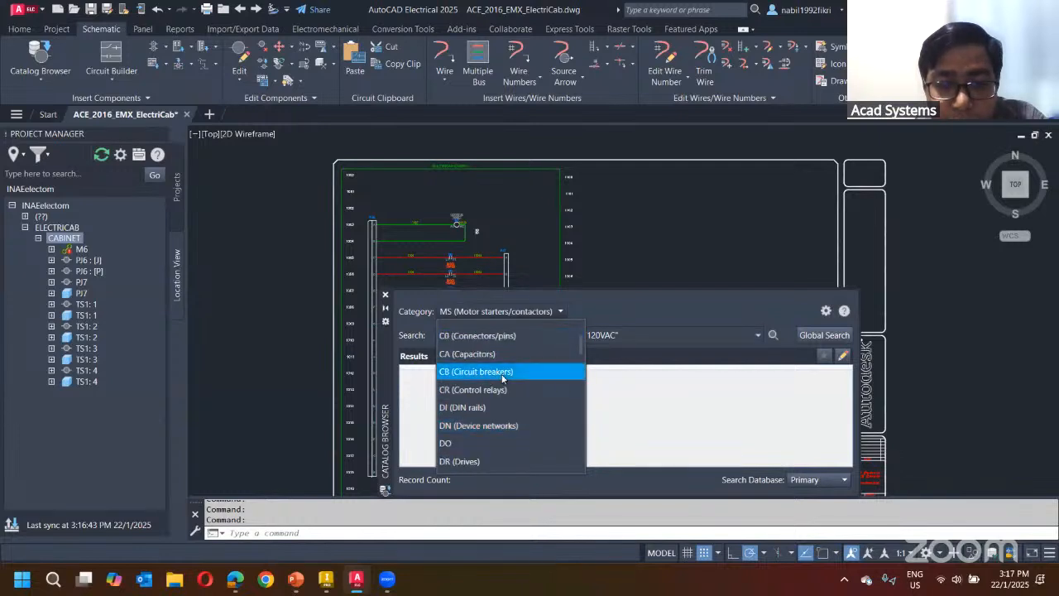
left_click(468, 354)
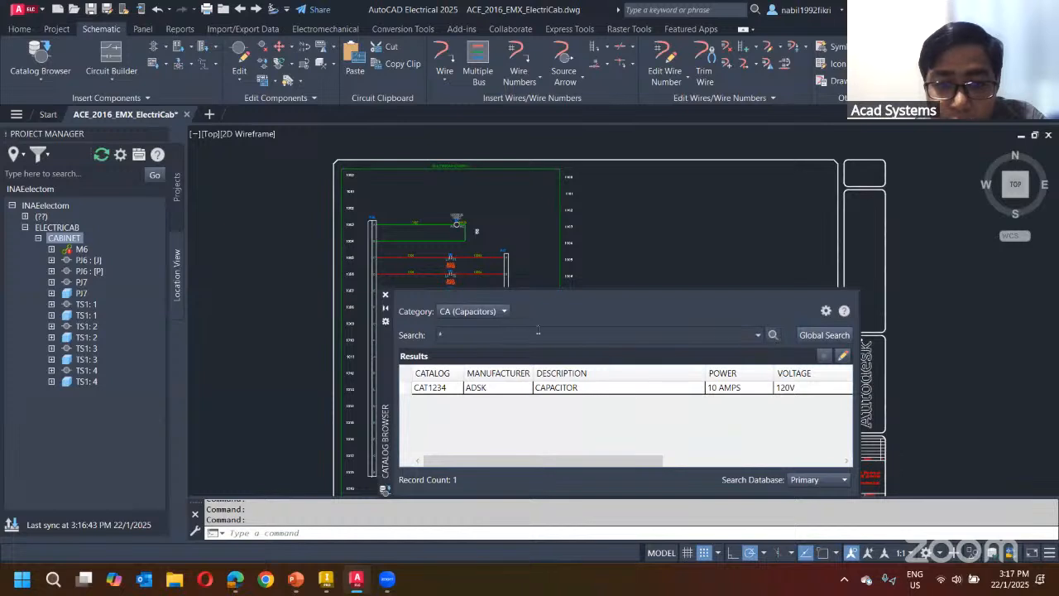
- Start inserting the ADSK CAT1234 capacitor record with a schematic capacitor symbol, accepting the library path warning
left_click(484, 391)
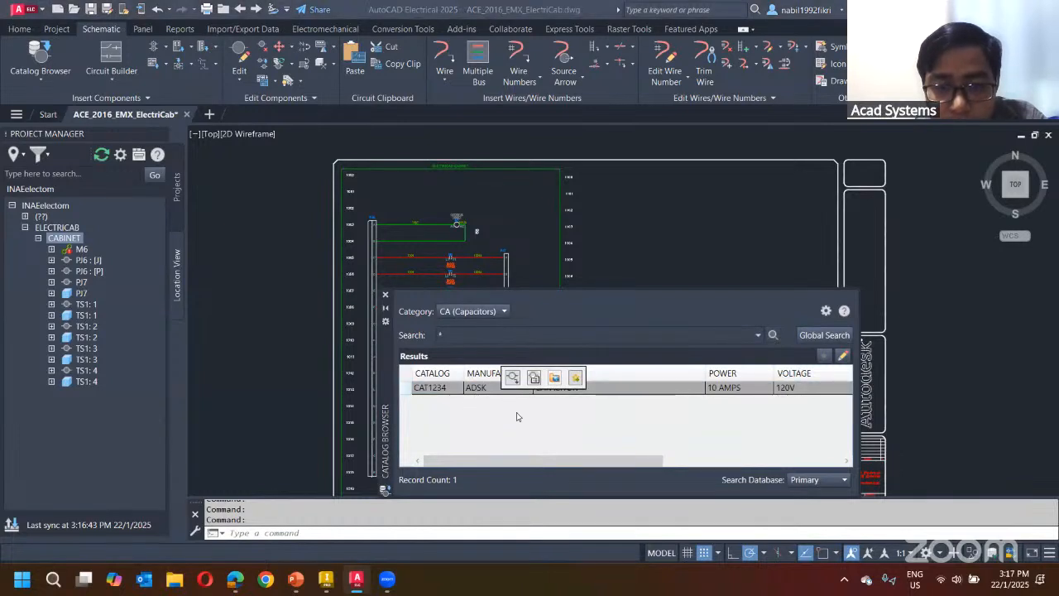
left_click(505, 388)
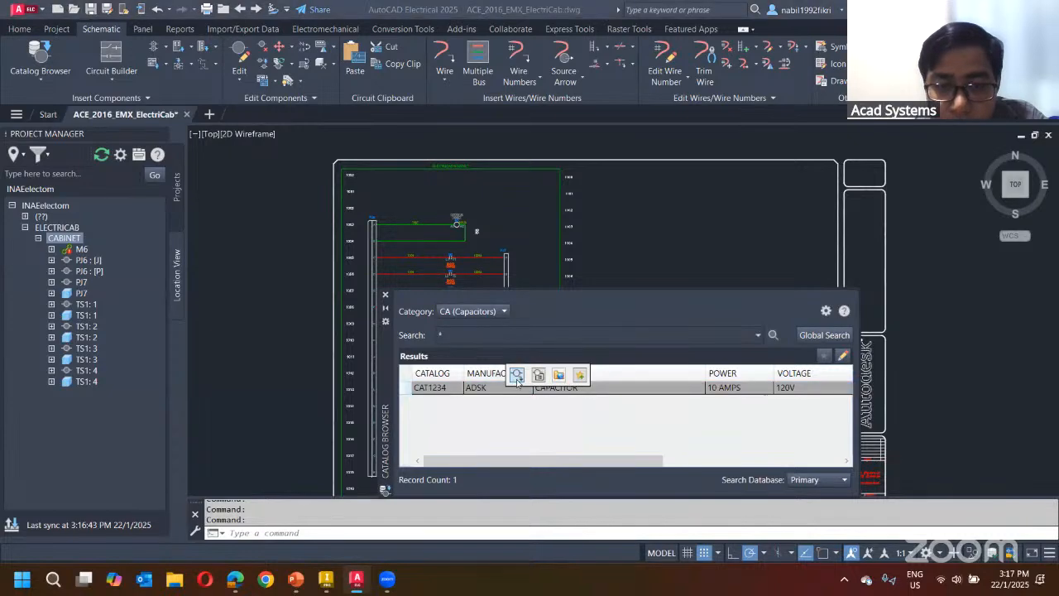
left_click(517, 376)
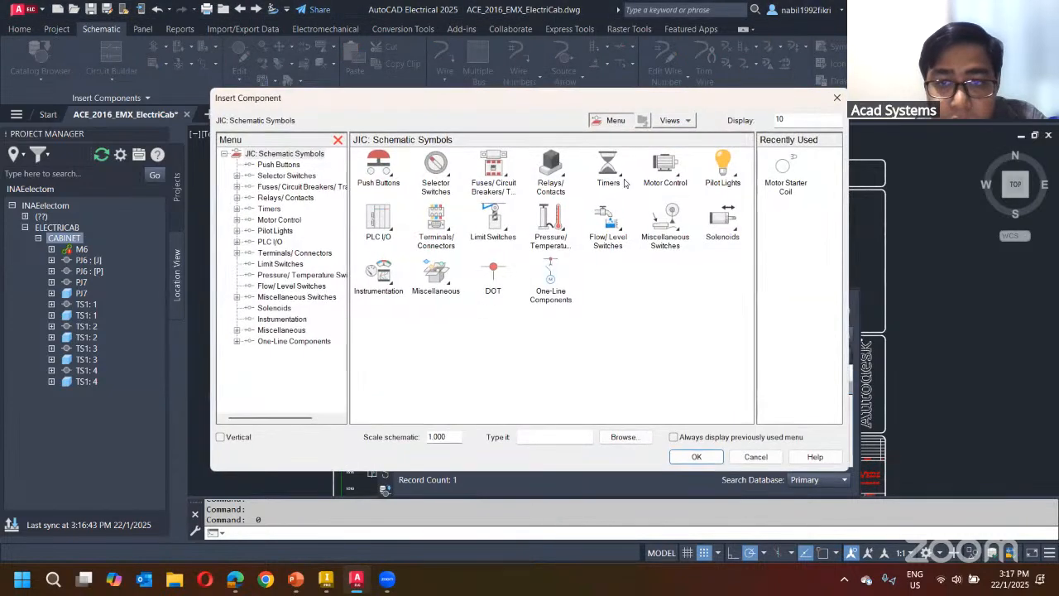
left_click(666, 174)
double_click(437, 281)
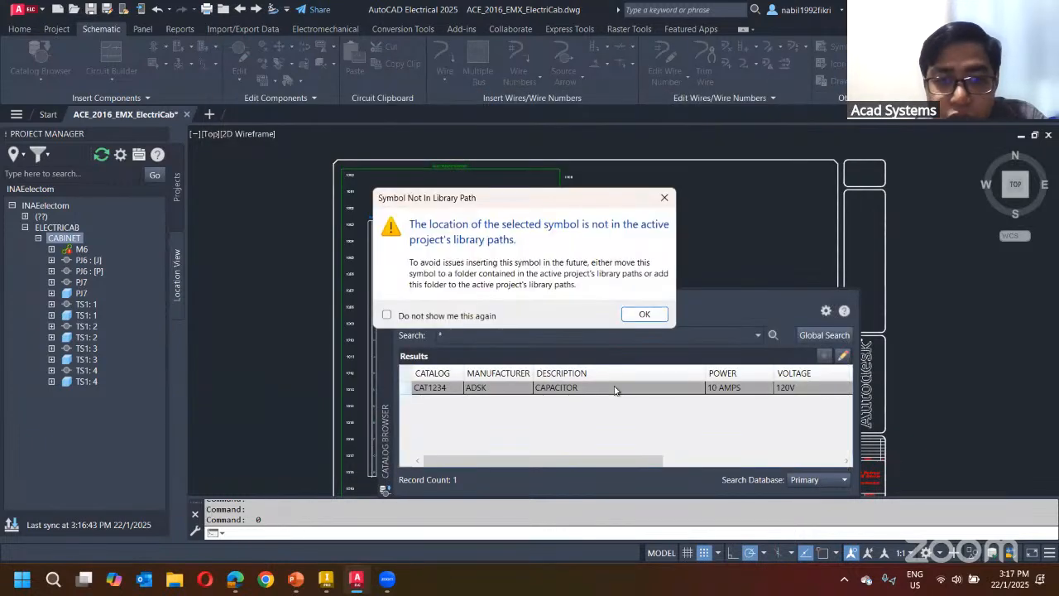
left_click(642, 314)
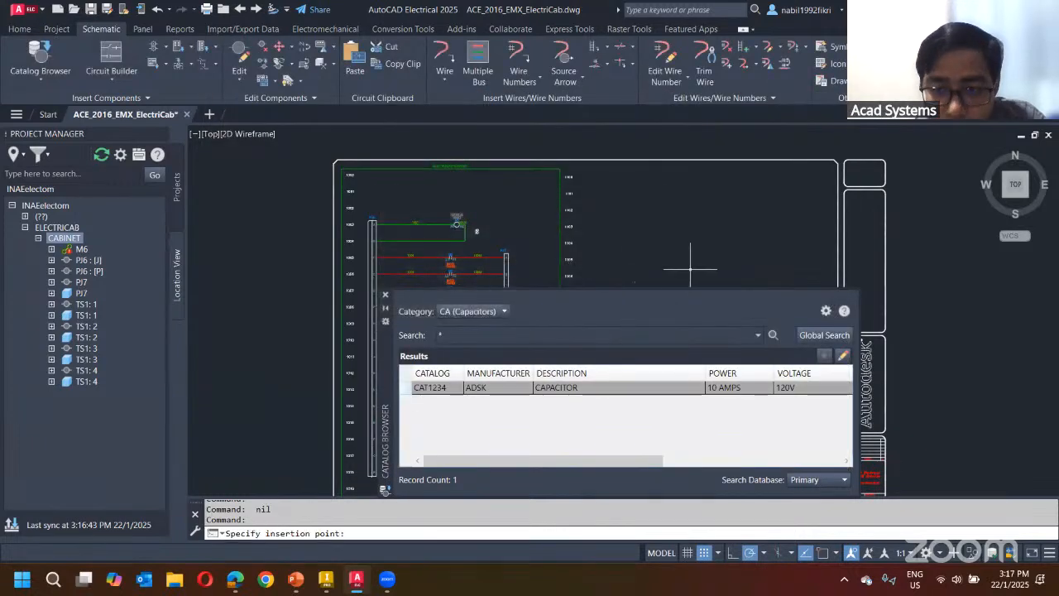
- Place the capacitor symbol on wire 1009, accept its component data in the ELECTRICAB cabinet, and close the Catalog Browser
middle_click_drag(433, 255, 431, 242)
scroll(431, 242, "up", 6)
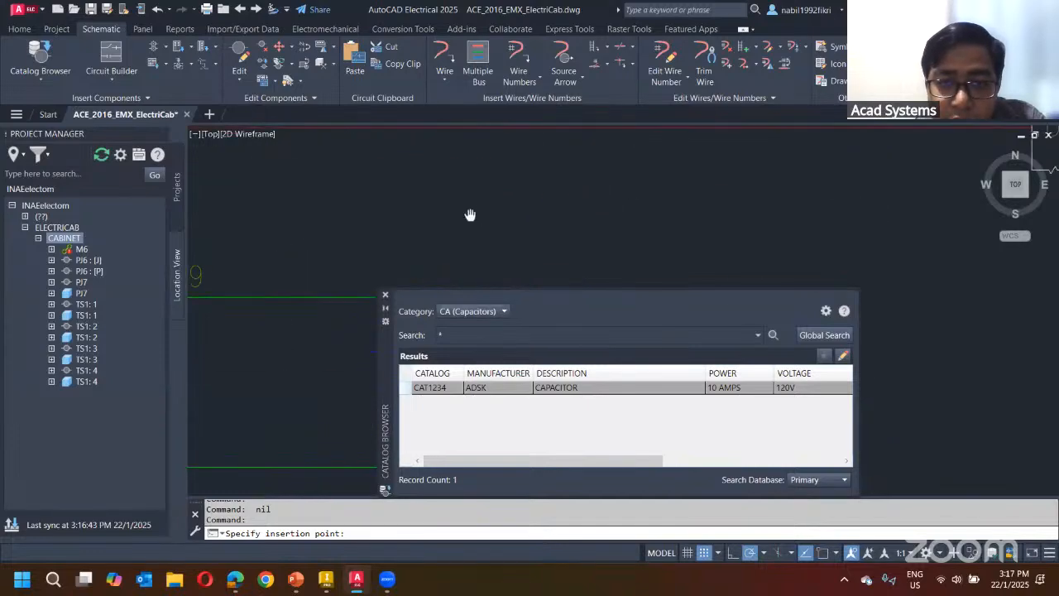
left_click(504, 185)
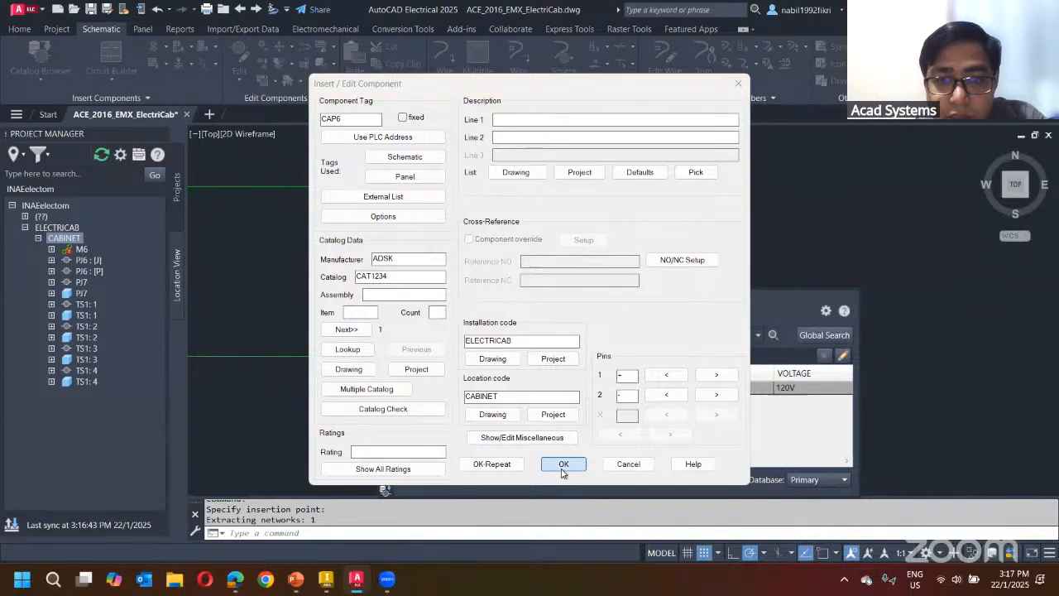
left_click(562, 464)
scroll(627, 229, "down", 2)
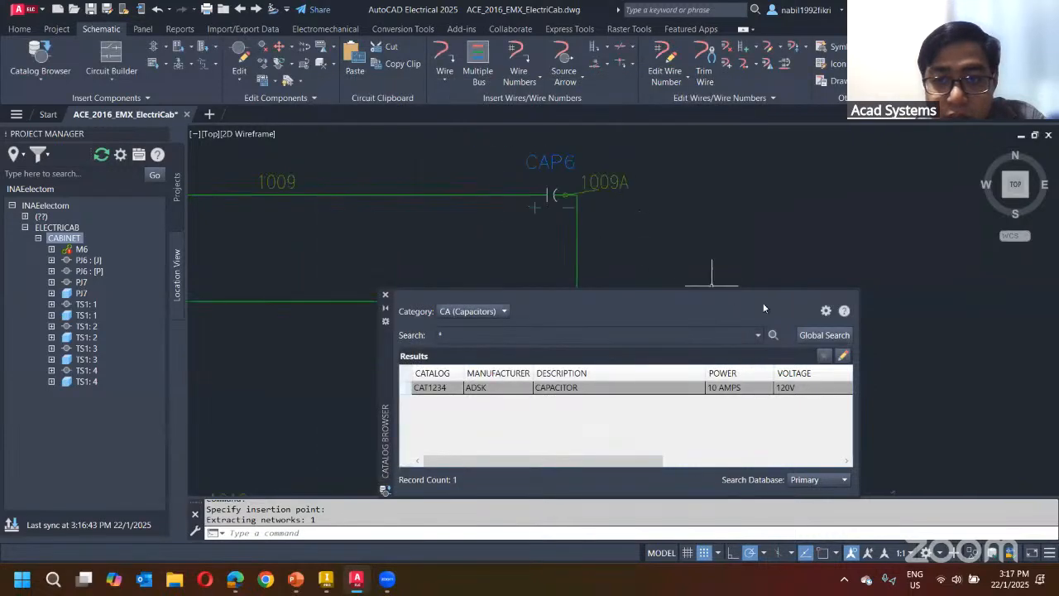
left_click(385, 297)
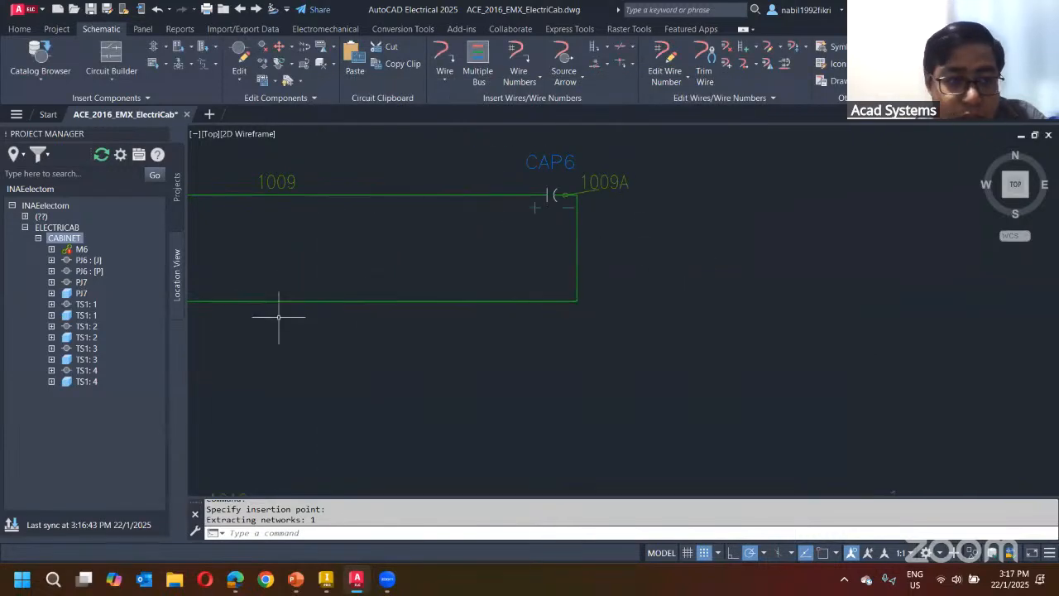
- Synchronize the electromechanical data with the new capacitor, save the drawing, and select CAP6 in the cabinet's Location View
left_click(11, 525)
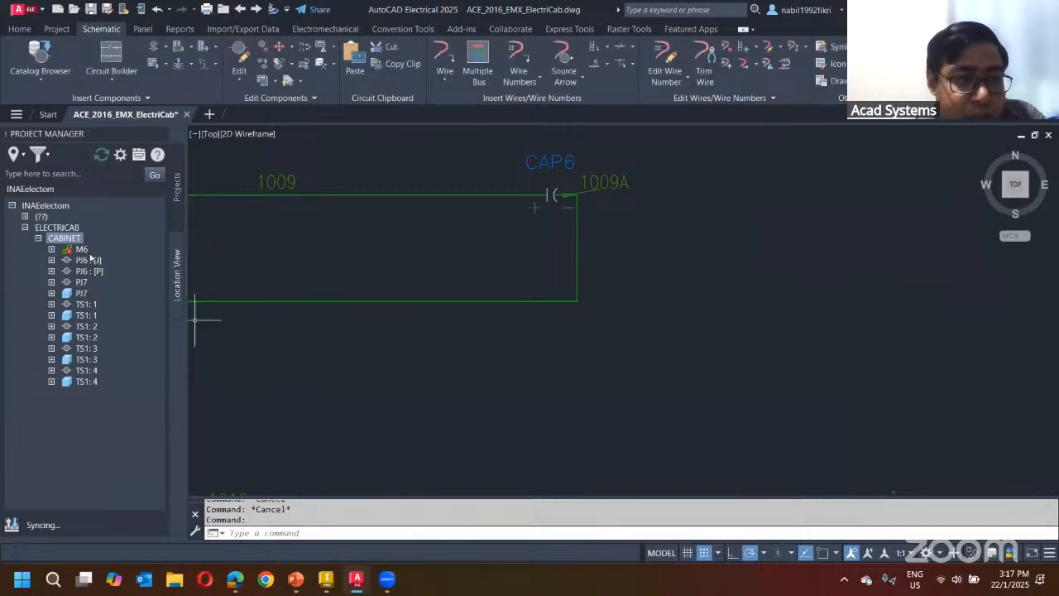
scroll(293, 309, "down", 2)
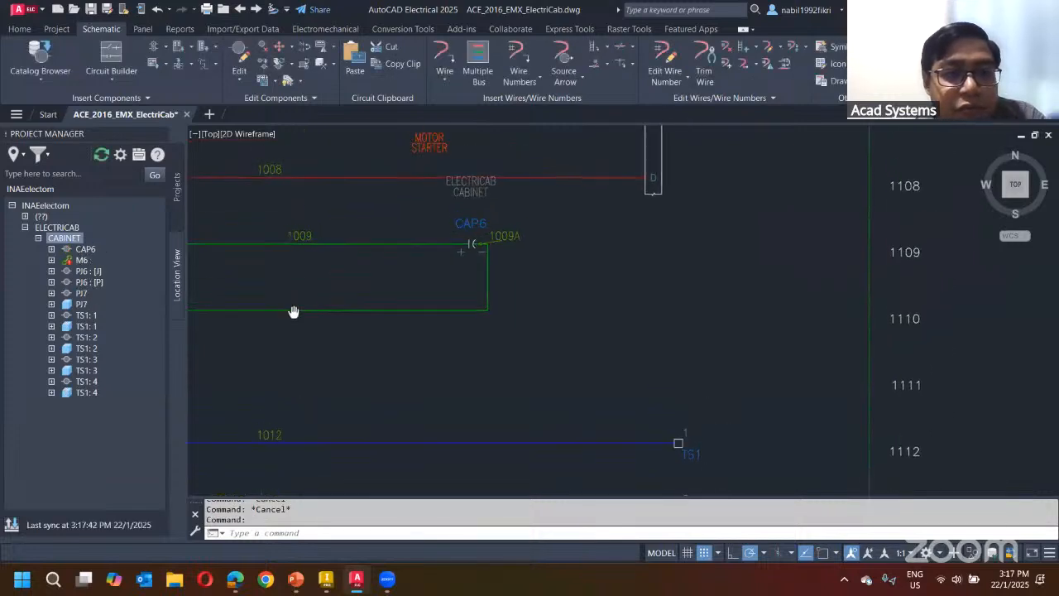
middle_click_drag(293, 309, 384, 324)
left_click(91, 8)
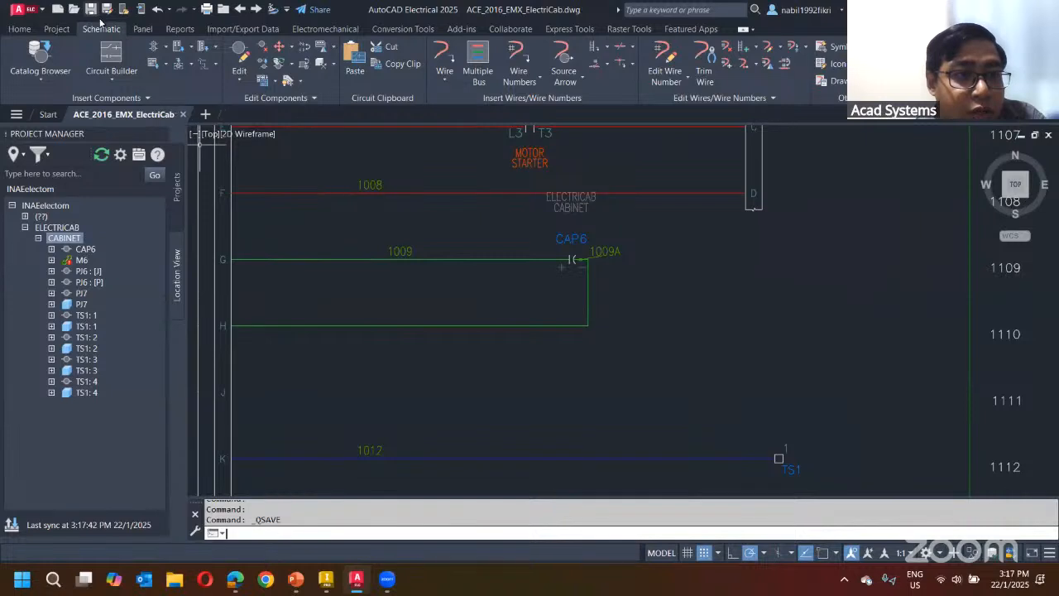
left_click(88, 250)
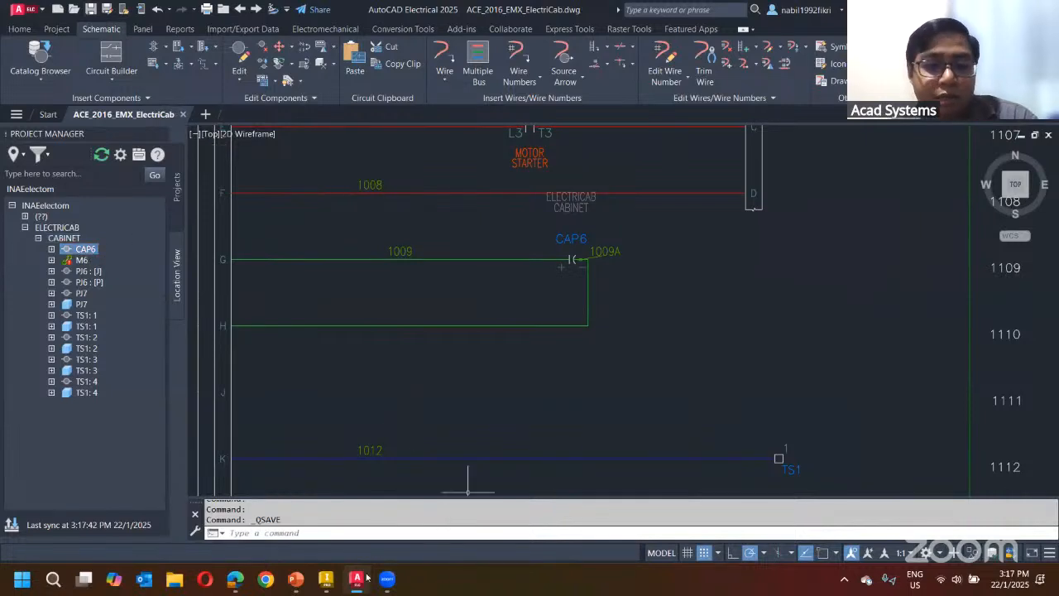
- Switch to Inventor, synchronize the enclosure assembly's Location View, and select capacitor CAP6 under CABINET
left_click(325, 579)
left_click(633, 406)
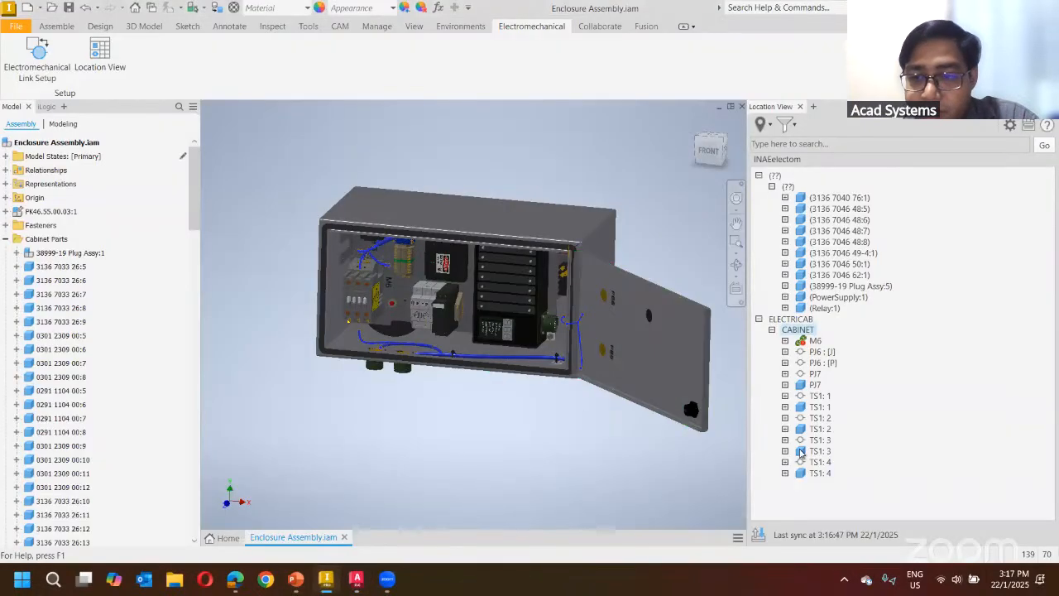
left_click(759, 533)
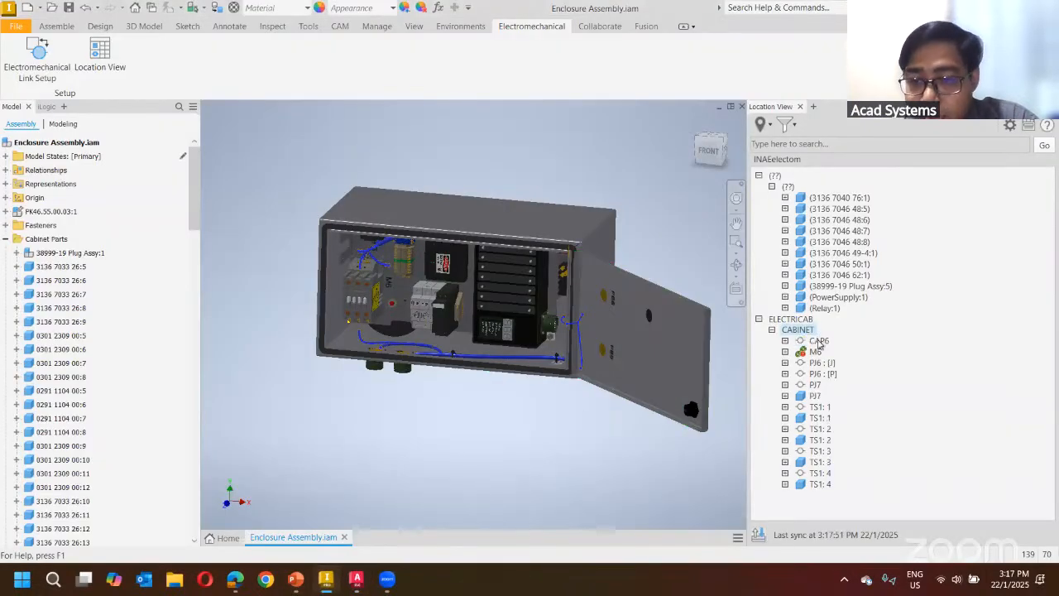
left_click(818, 342)
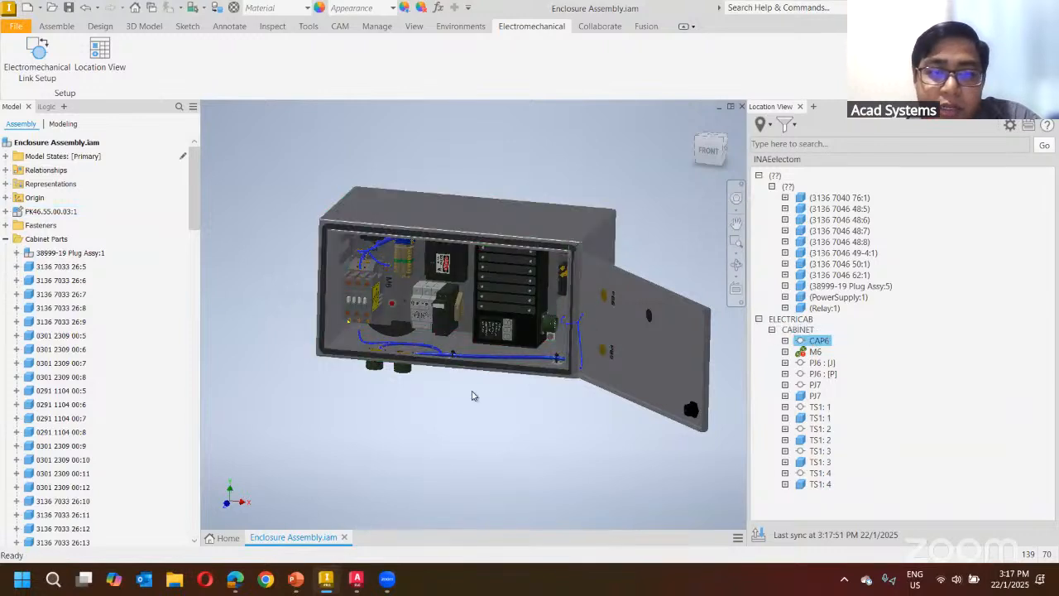
- Insert the ADSK CAT1234 capacitor for CAP6 from the catalog, skip the unresolved Ring Connector references, and place it beside the enclosure
right_click(823, 340)
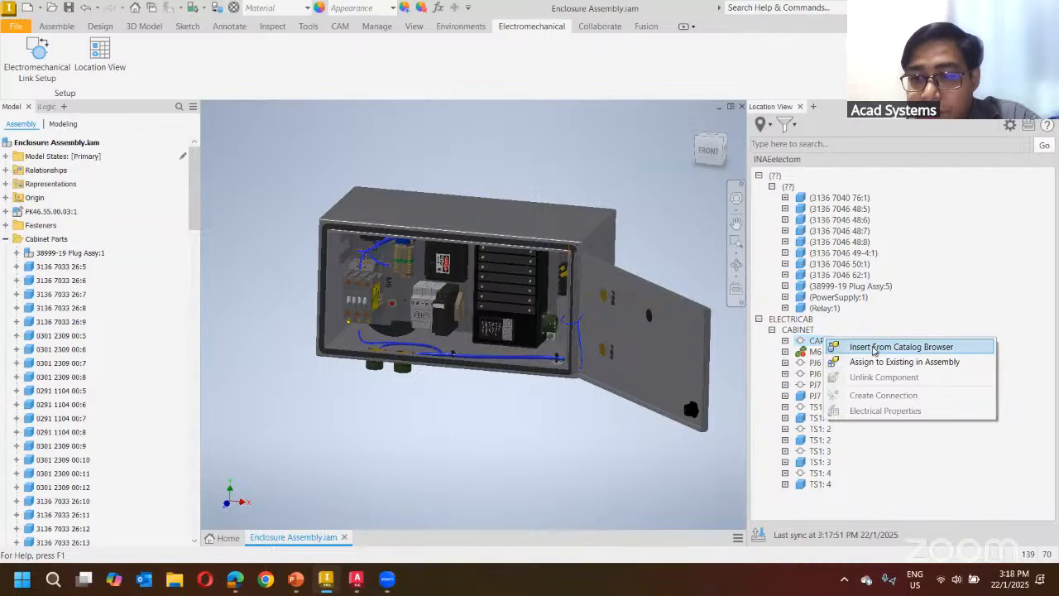
left_click(909, 348)
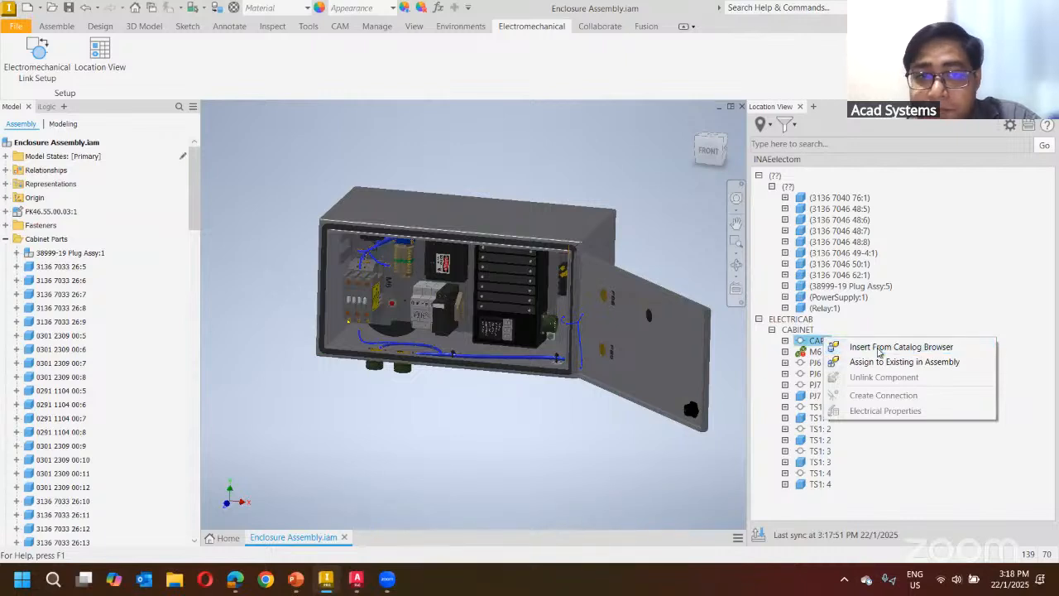
mouse_move(397, 192)
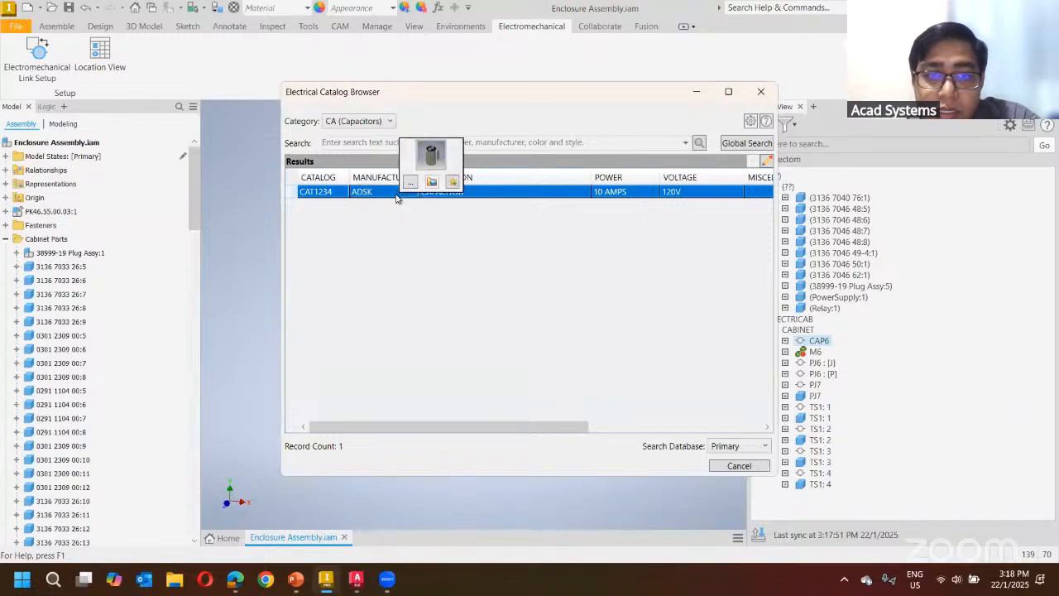
left_click(432, 157)
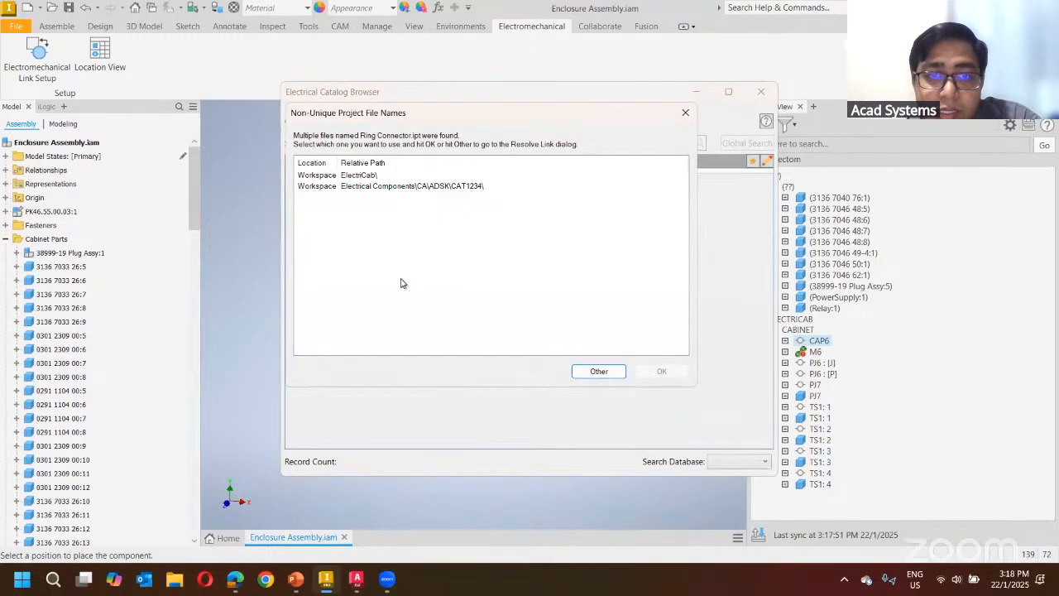
left_click(683, 111)
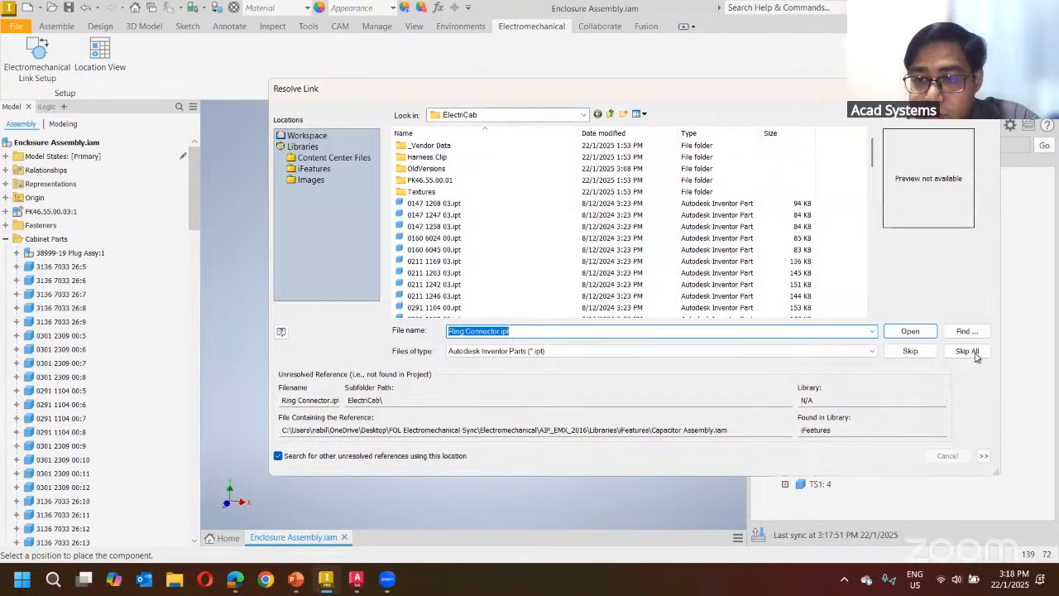
left_click(685, 113)
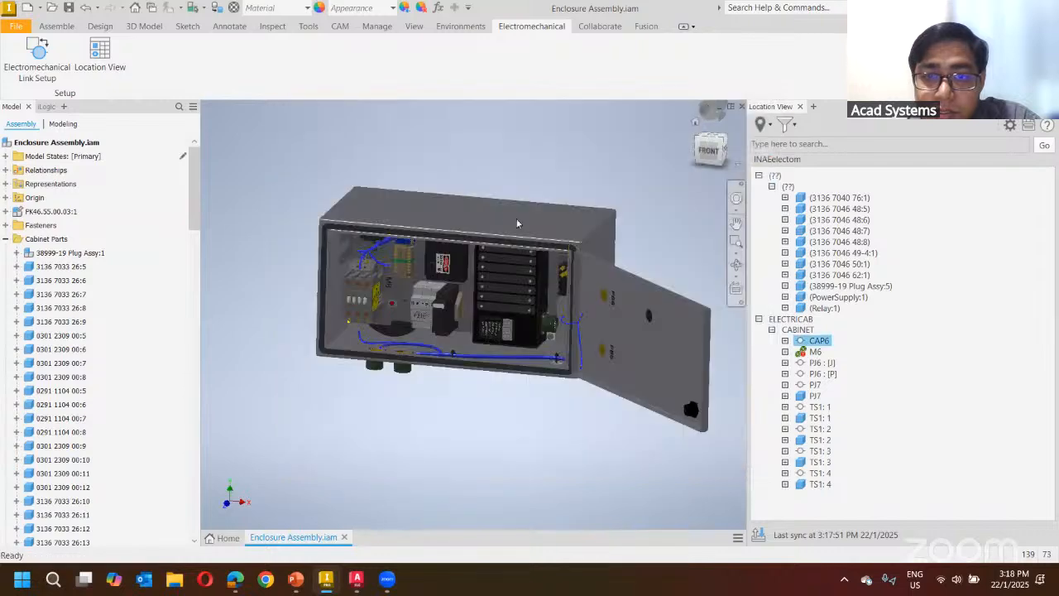
scroll(277, 273, "up", 4)
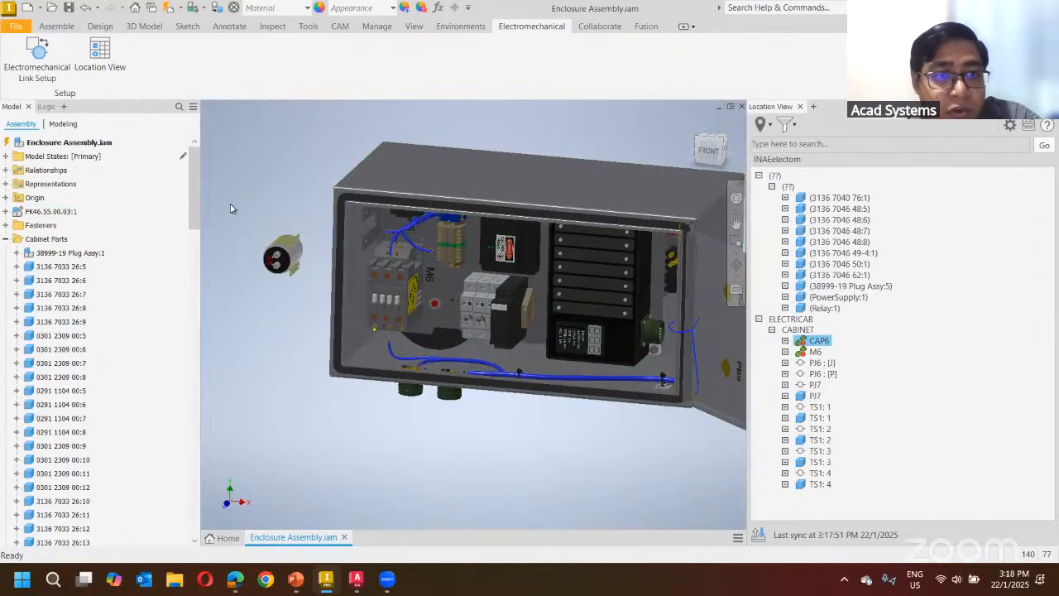
- Start an Insert constraint and choose a mounting hole on the capacitor's bracket as the first selection
scroll(231, 207, "up", 3)
left_click(100, 26)
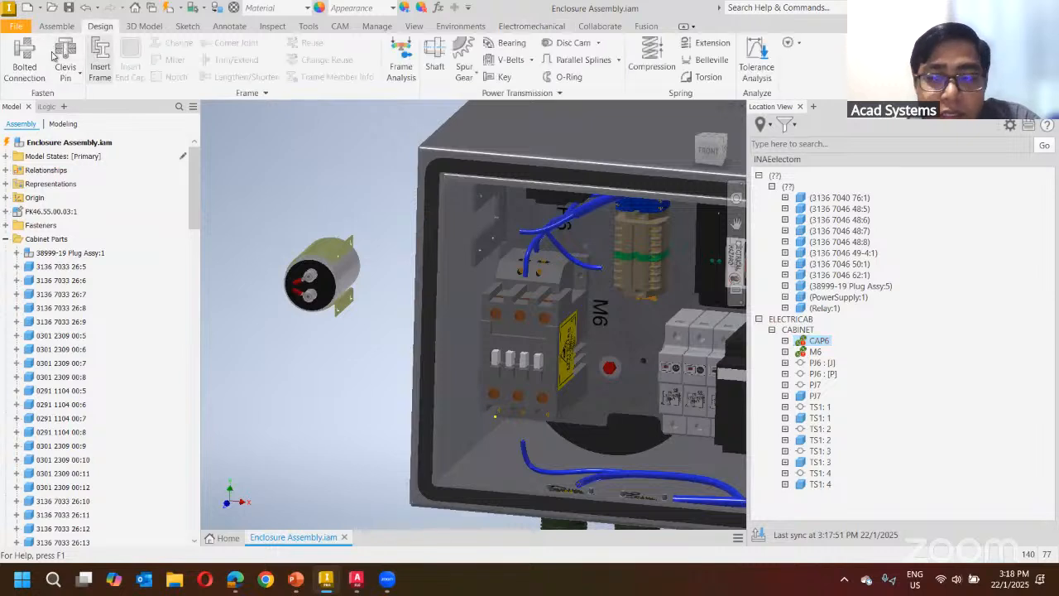
left_click(148, 26)
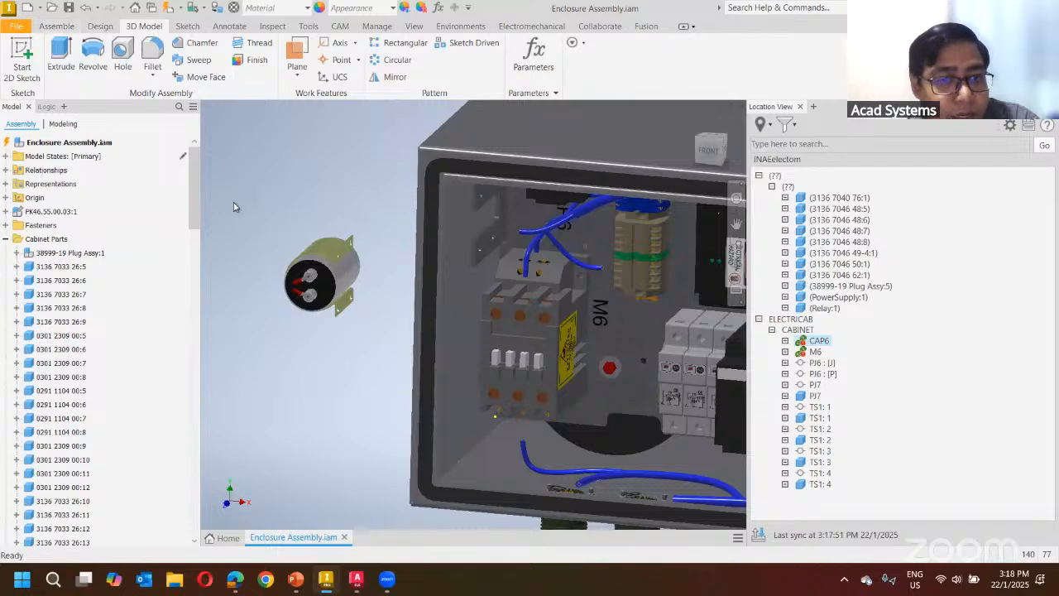
scroll(355, 289, "up", 3)
scroll(301, 264, "down", 4)
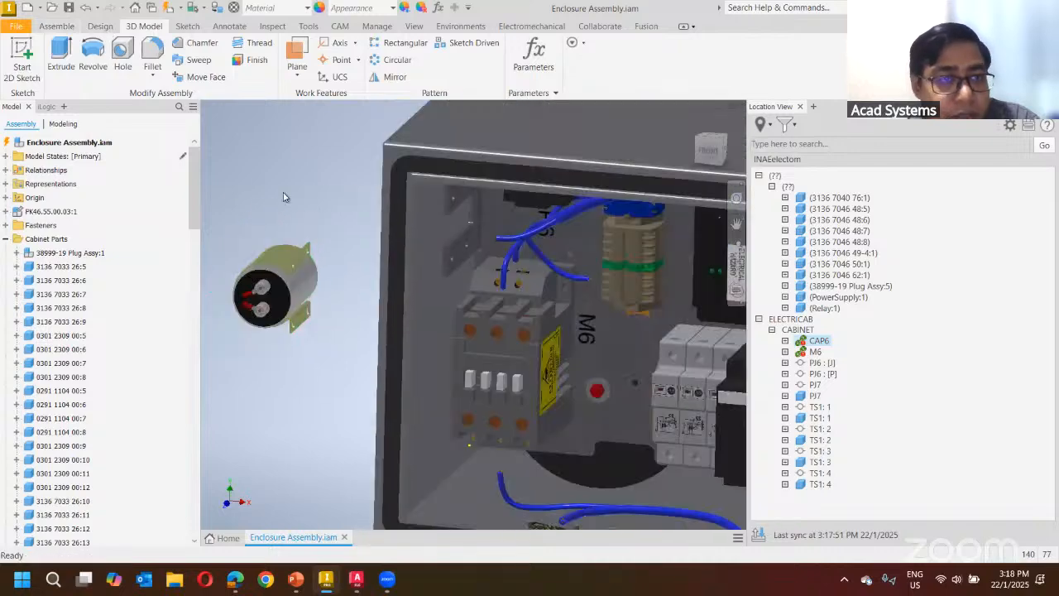
left_click(99, 26)
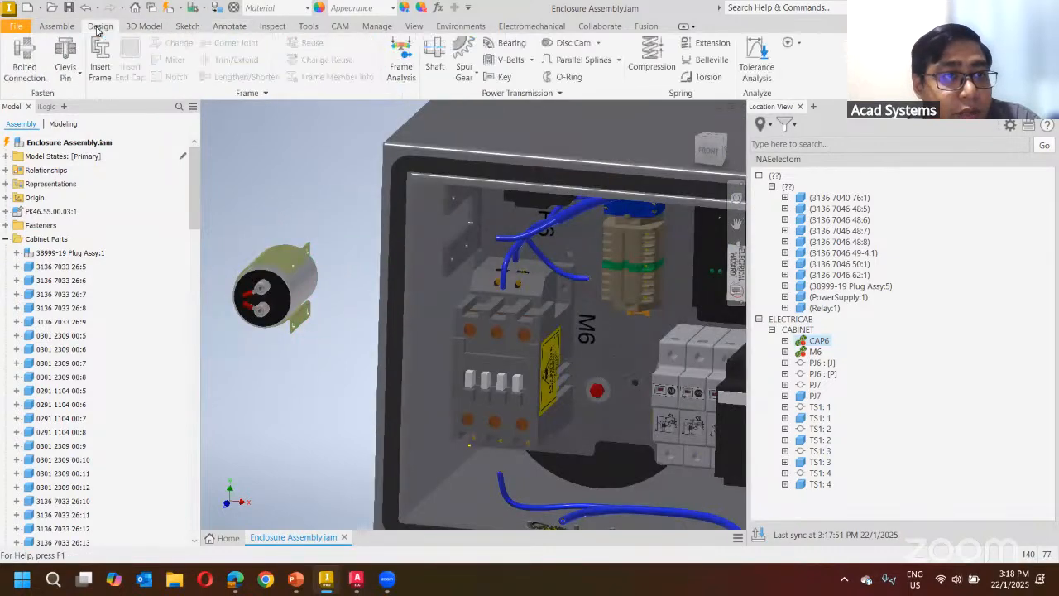
left_click(56, 26)
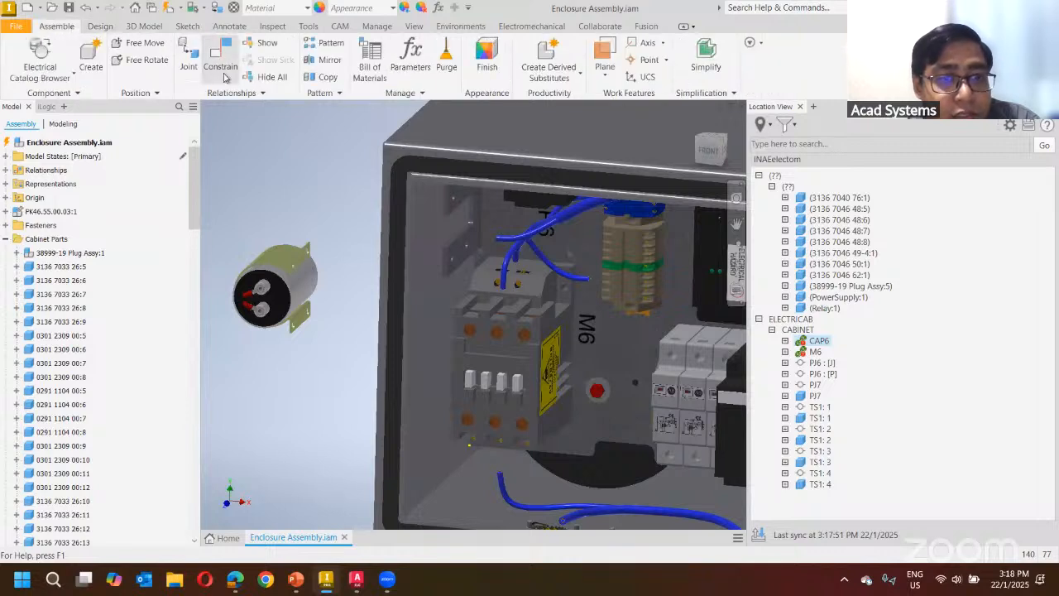
left_click(220, 61)
left_click(284, 166)
middle_click_drag(336, 314, 450, 442)
scroll(408, 360, "up", 3)
scroll(405, 368, "down", 3)
scroll(404, 326, "up", 6)
scroll(414, 377, "down", 3)
left_click(406, 339)
- Complete the Insert constraint with the matching plate hole above the motor starter at 0 mm offset, apply it, and end constraining
scroll(401, 331, "down", 5)
middle_click_drag(392, 318, 336, 289)
scroll(503, 290, "up", 2)
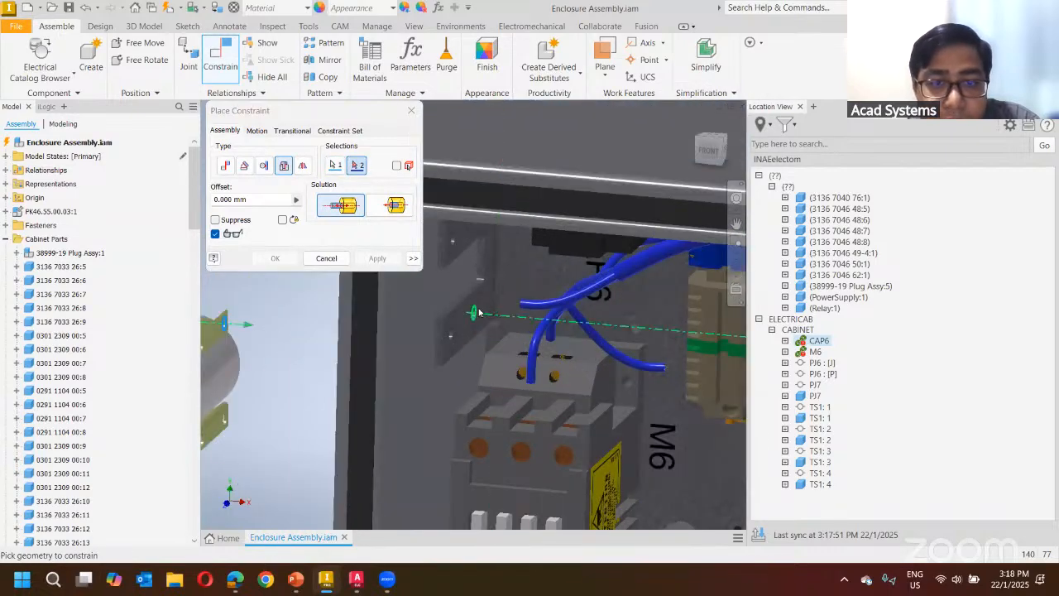
left_click(489, 316)
left_click(378, 258)
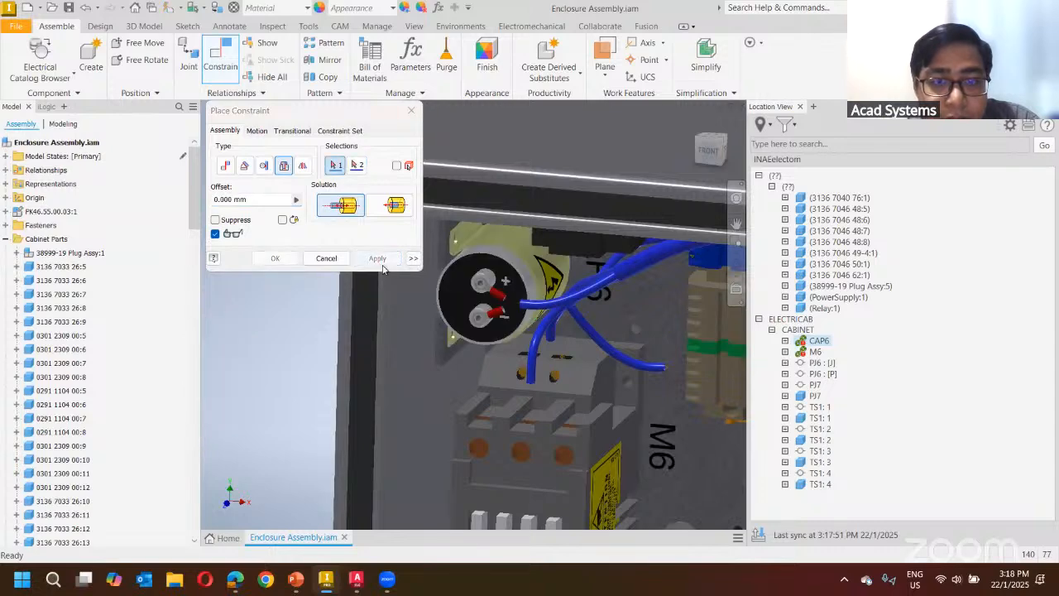
left_click(413, 118)
scroll(389, 328, "down", 5)
middle_click_drag(319, 300, 210, 188)
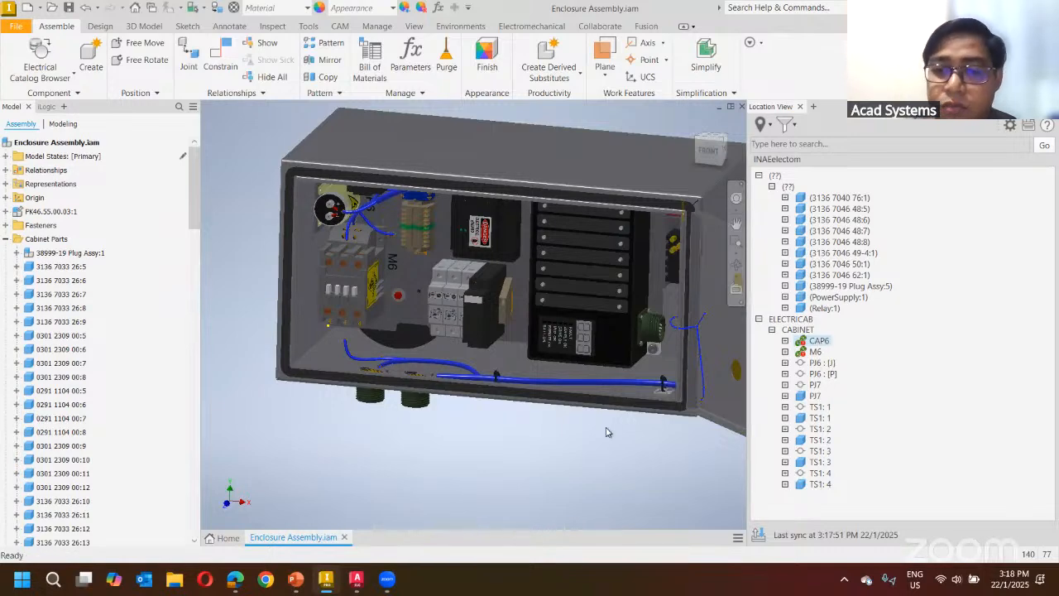
- Assign the electrical-only PJ7 entry to the existing PJ7 connector at the bottom of the enclosure
middle_click_drag(579, 385, 589, 337)
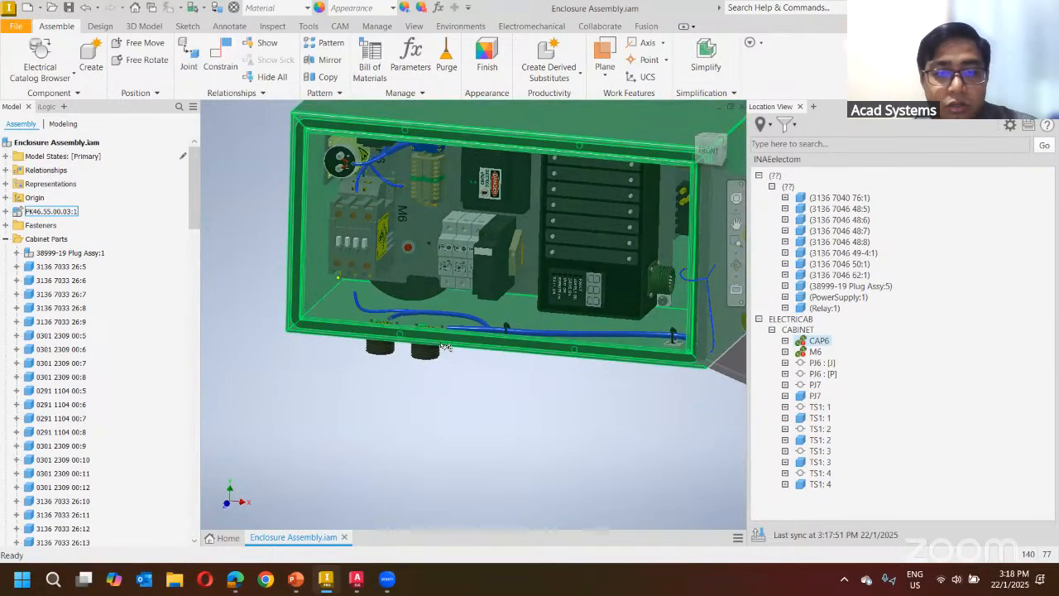
left_click_drag(582, 392, 579, 437, "shift")
scroll(439, 283, "up", 6)
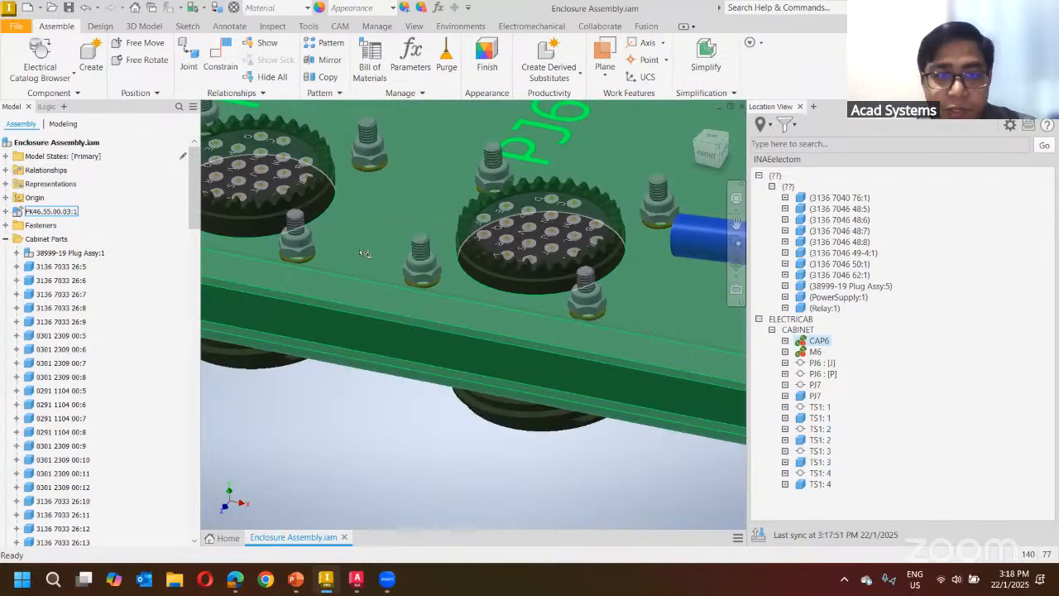
middle_click_drag(367, 253, 480, 307)
scroll(444, 300, "down", 2)
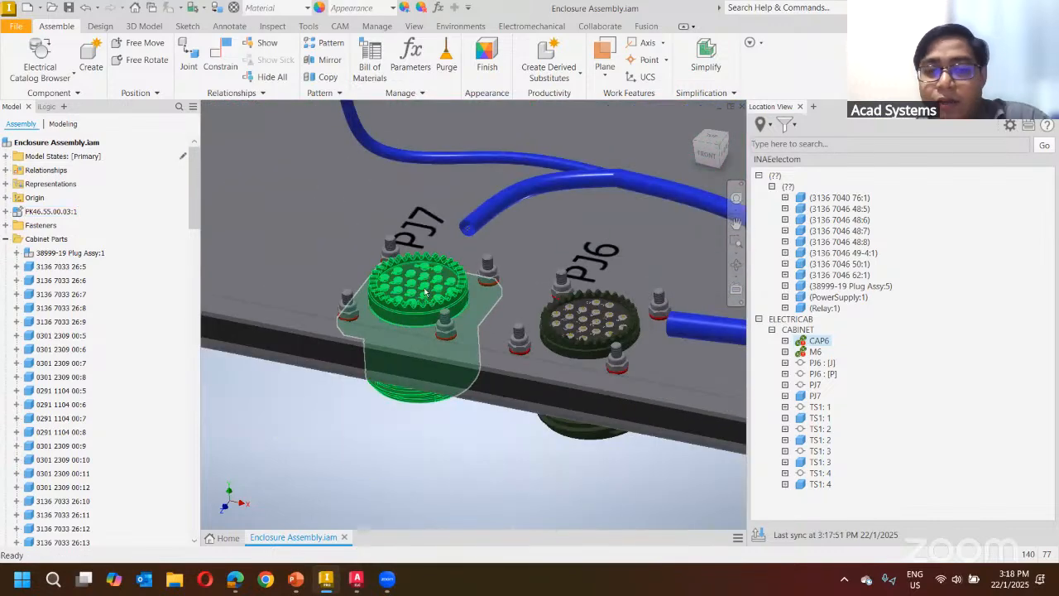
scroll(426, 294, "down", 2)
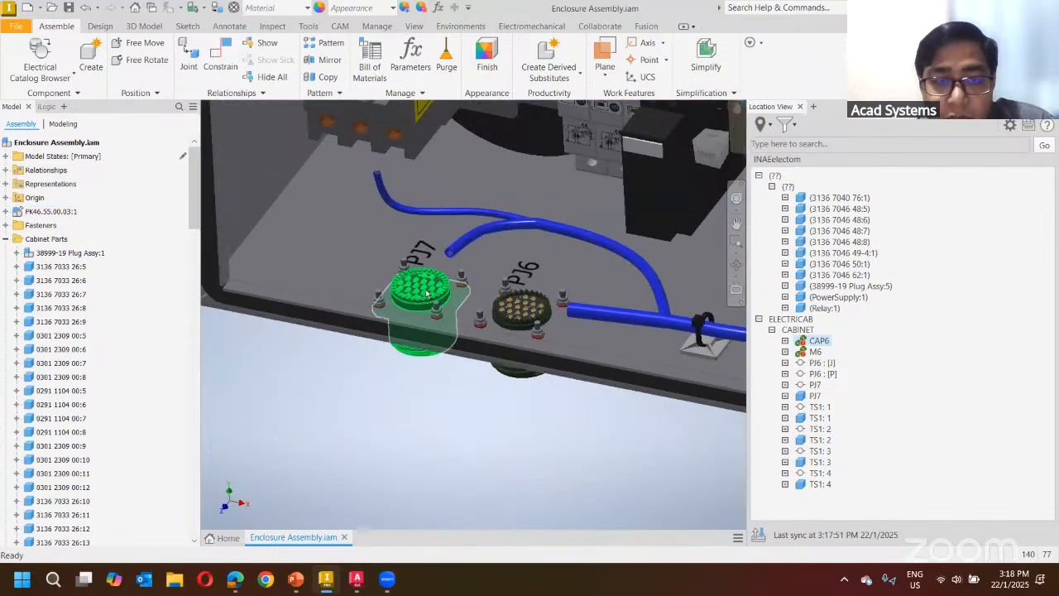
left_click(814, 395)
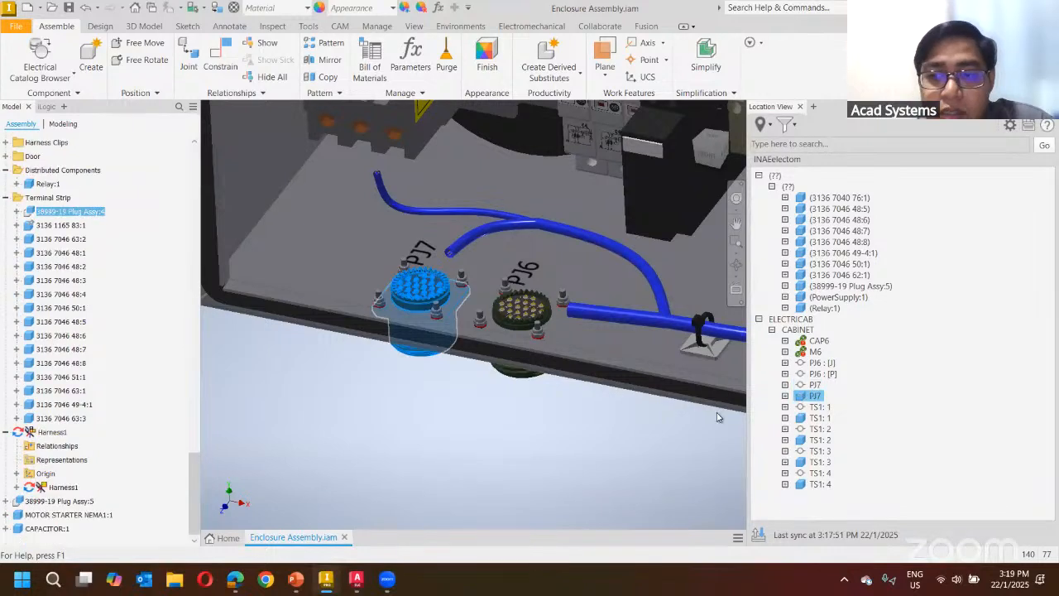
right_click(818, 386)
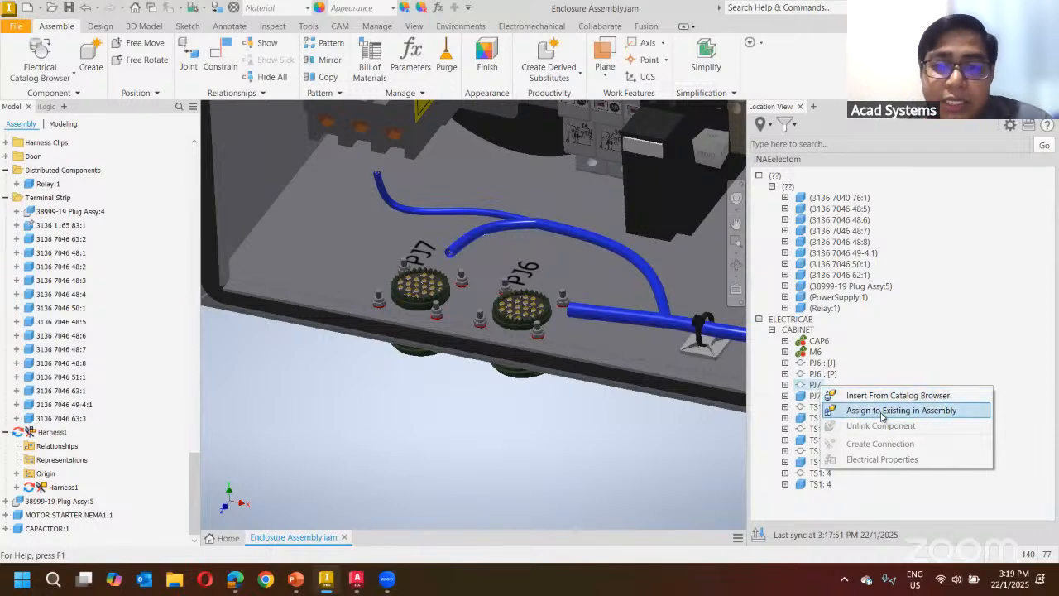
left_click(885, 412)
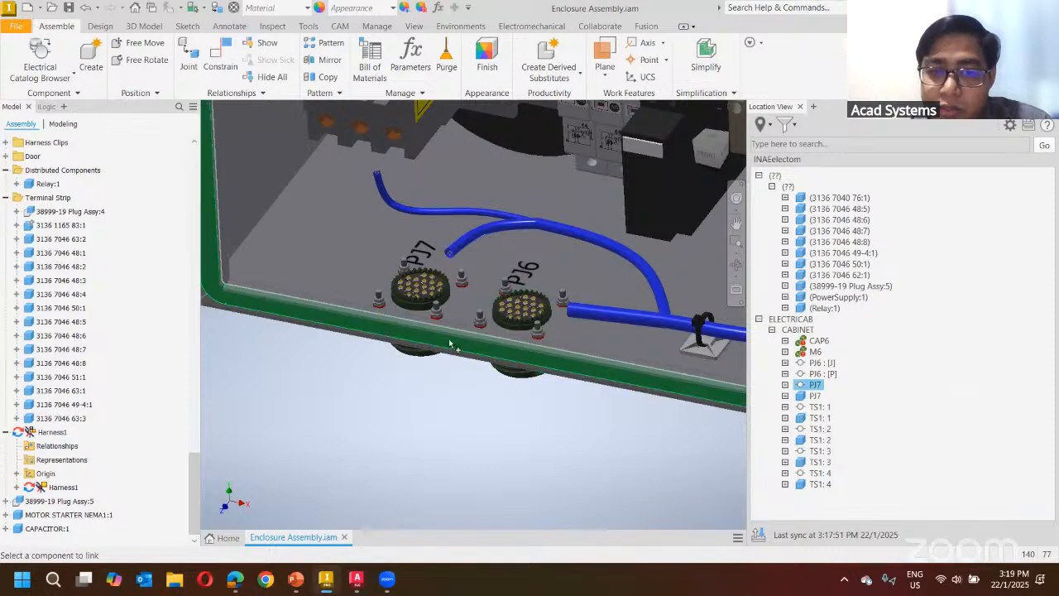
left_click(430, 291)
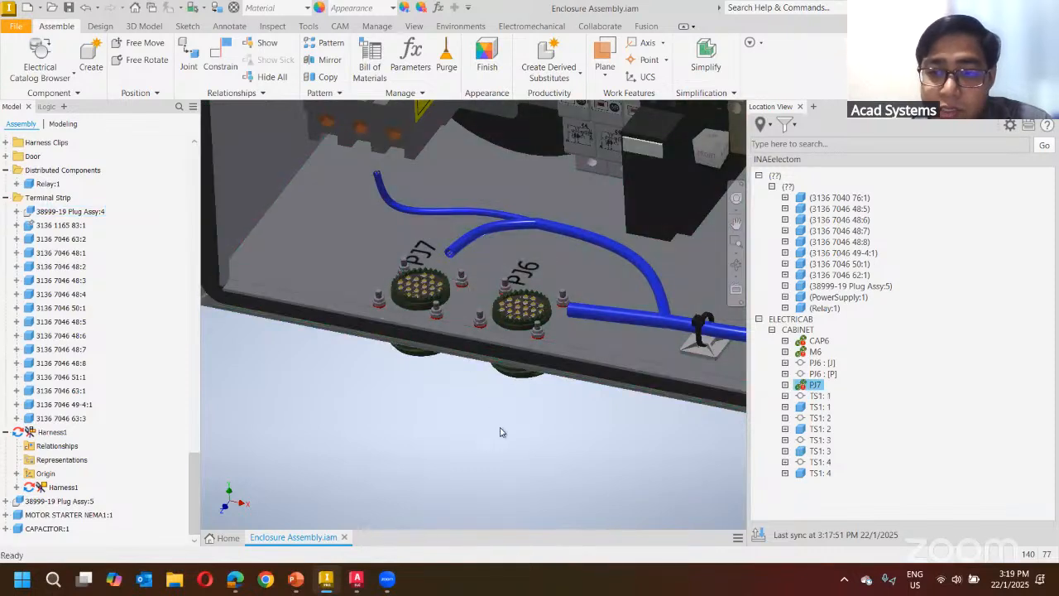
- Assign PJ6 : [J] to the existing PJ6 connector in the enclosure and synchronize the electromechanical data
right_click(815, 364)
left_click(880, 390)
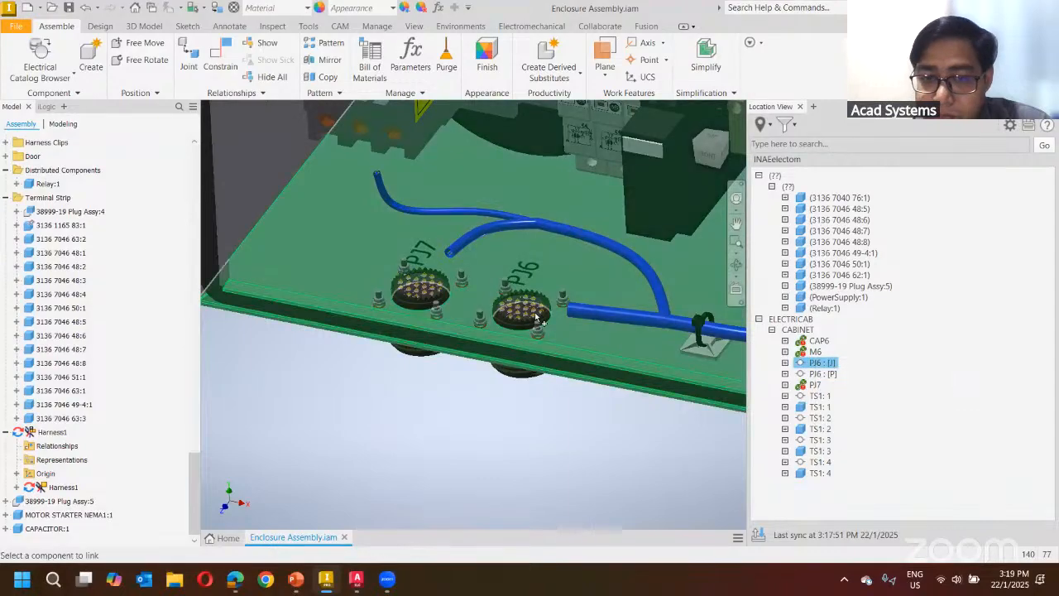
scroll(597, 447, "down", 3)
middle_click_drag(661, 445, 514, 382)
scroll(571, 405, "down", 5)
scroll(517, 382, "up", 3)
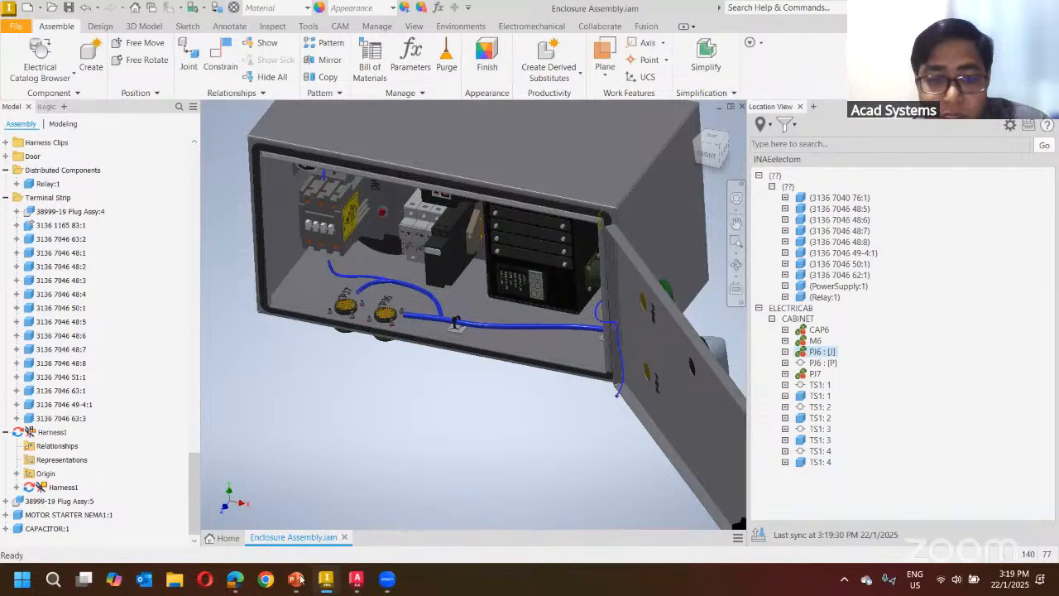
- Switch to AutoCAD Electrical and synchronize the Location View with the assembly's new links
left_click(356, 579)
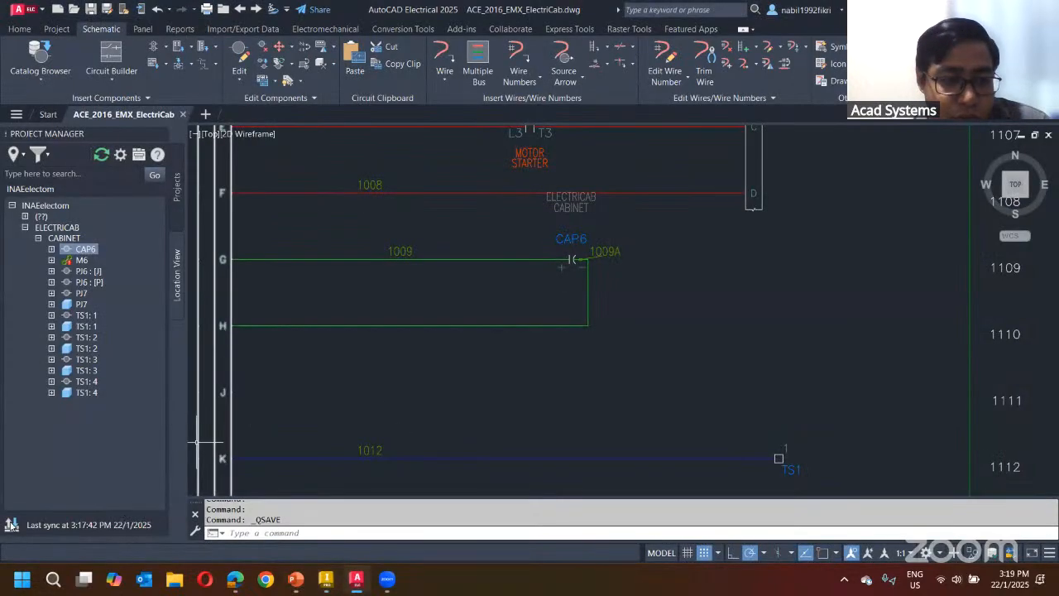
key("Escape")
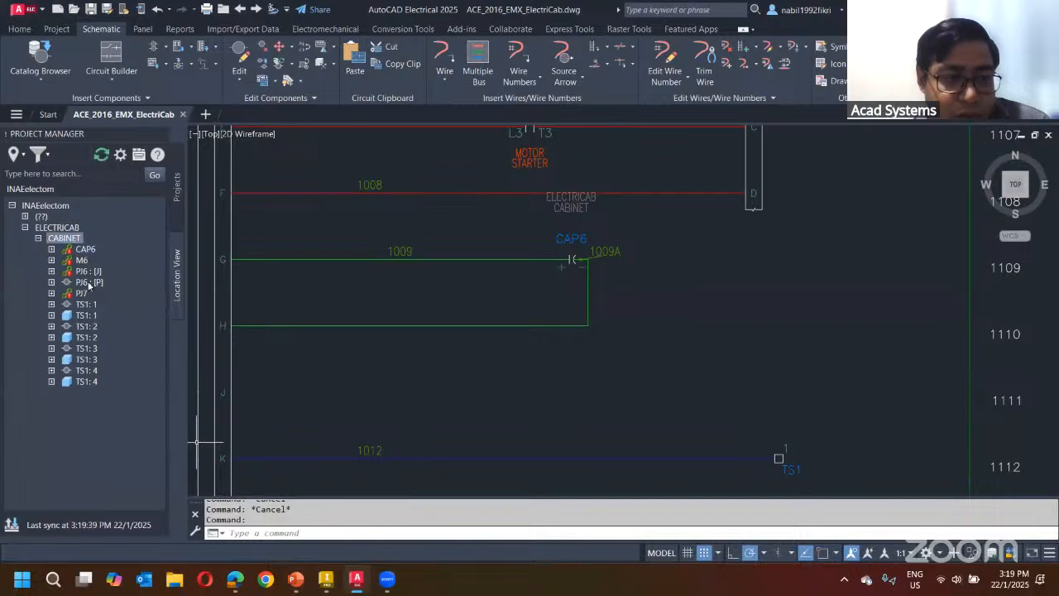
scroll(579, 431, "down", 3)
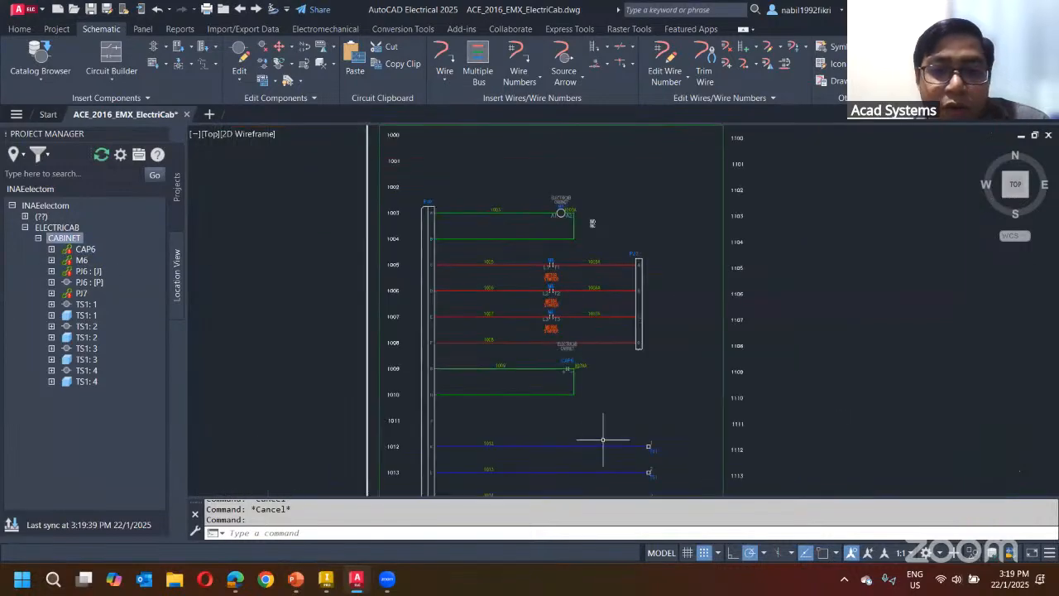
- Assign the mechanical TS1: 1 entry under CABINET to the existing TS1 terminal 1 symbol in the drawing
scroll(610, 267, "up", 5)
middle_click_drag(668, 266, 635, 209)
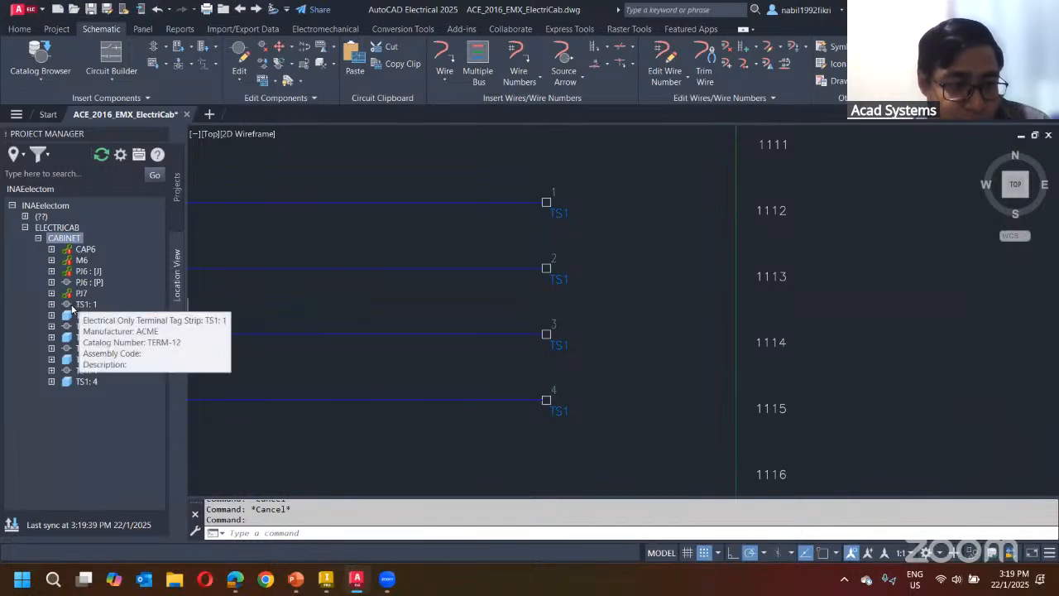
left_click(85, 304)
left_click(81, 315)
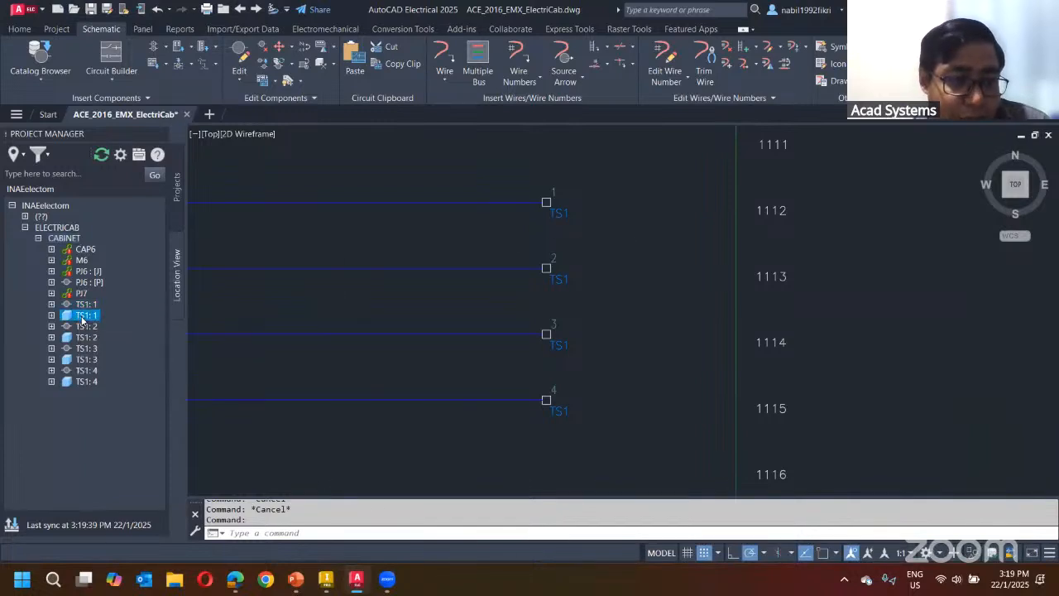
right_click(82, 318)
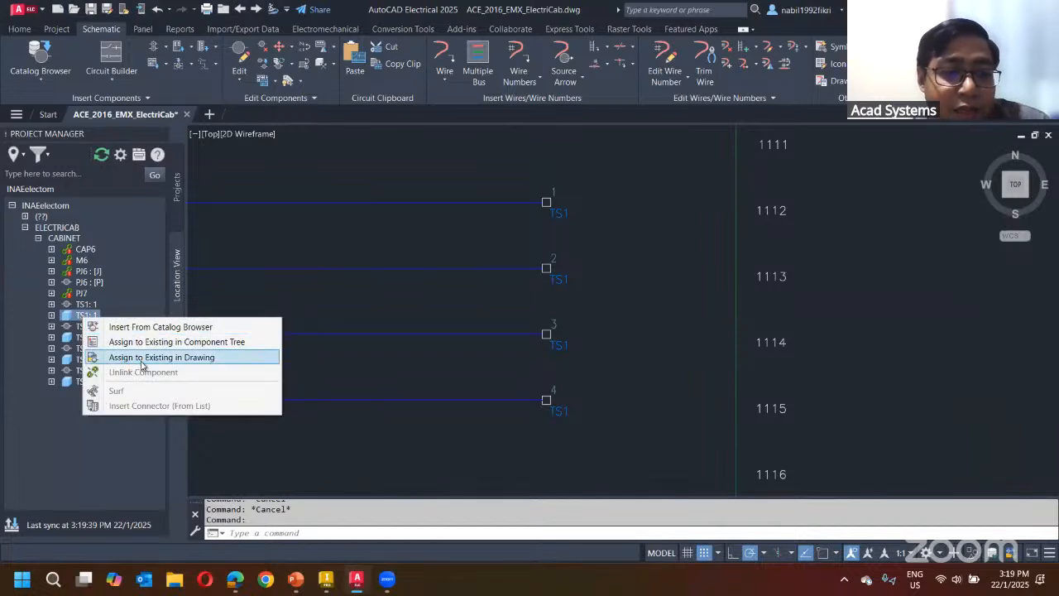
left_click(142, 357)
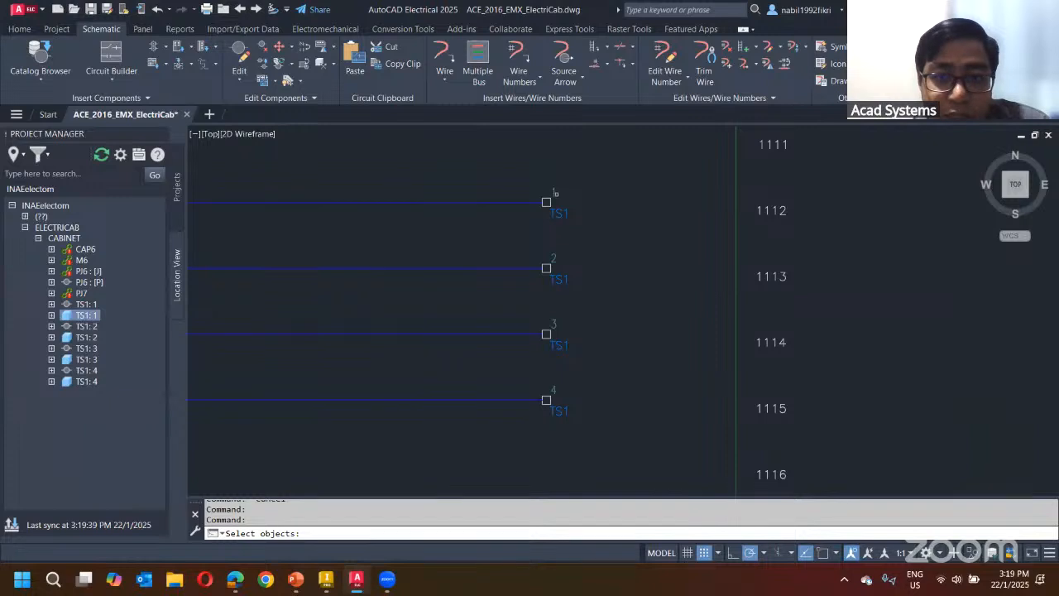
left_click(553, 197)
left_click(592, 291)
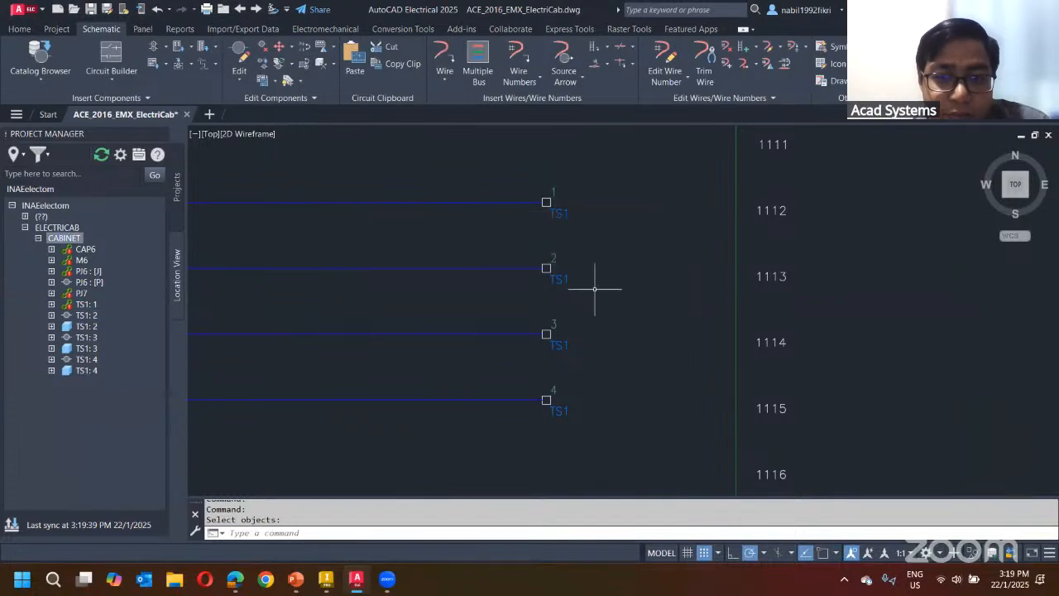
- Assign the mechanical TS1: 2 entry under CABINET to the existing TS1 terminal 2 symbol in the drawing
left_click(85, 327)
right_click(85, 331)
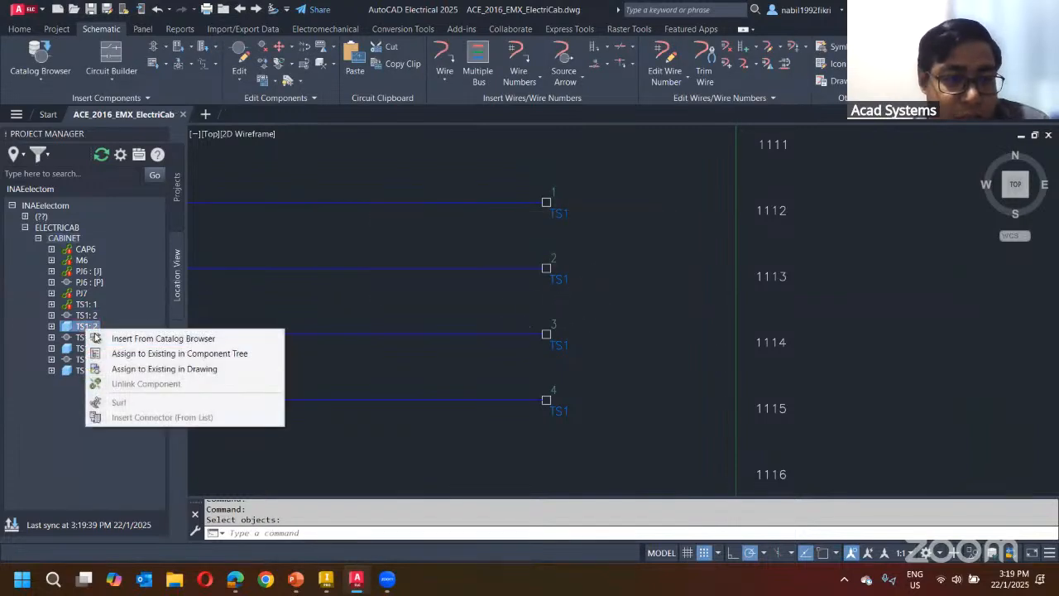
left_click(162, 369)
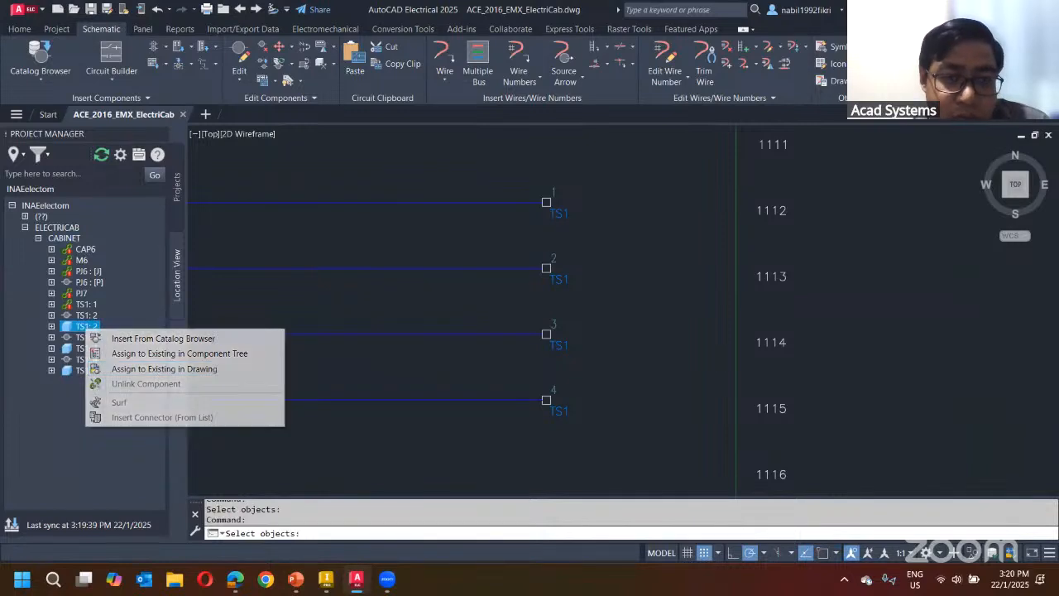
left_click(546, 268)
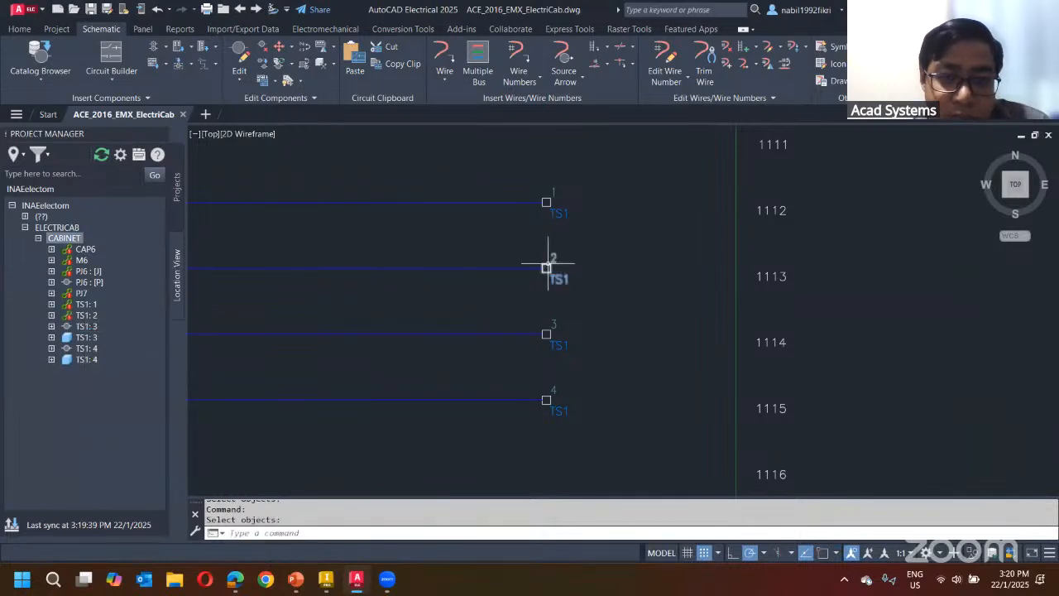
- Assign the mechanical TS1: 3 and TS1: 4 entries to the existing TS1 terminal 3 and 4 symbols in the drawing
right_click(89, 338)
left_click(162, 376)
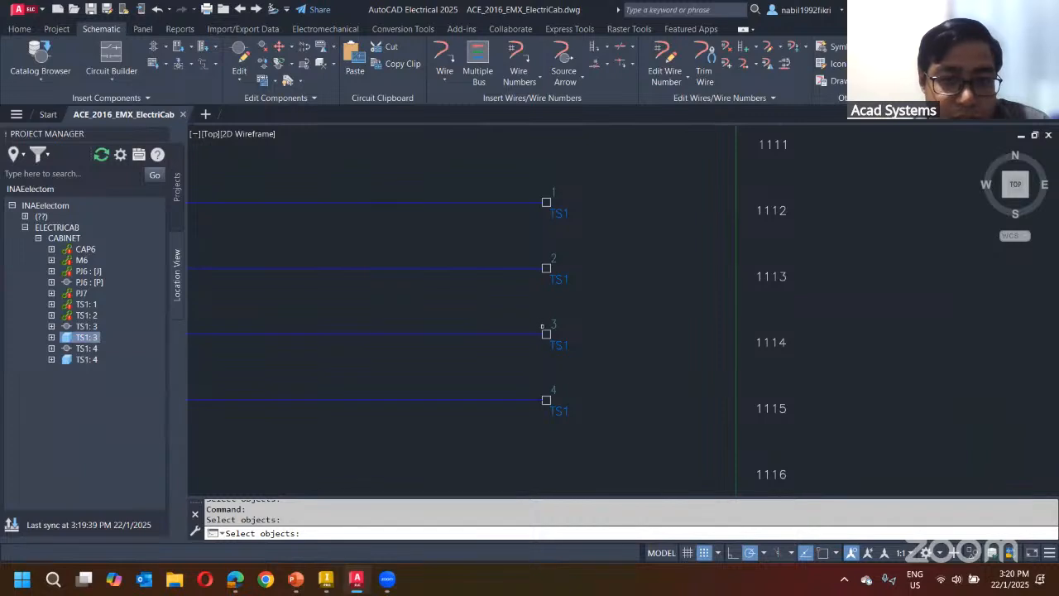
left_click(544, 330)
right_click(85, 348)
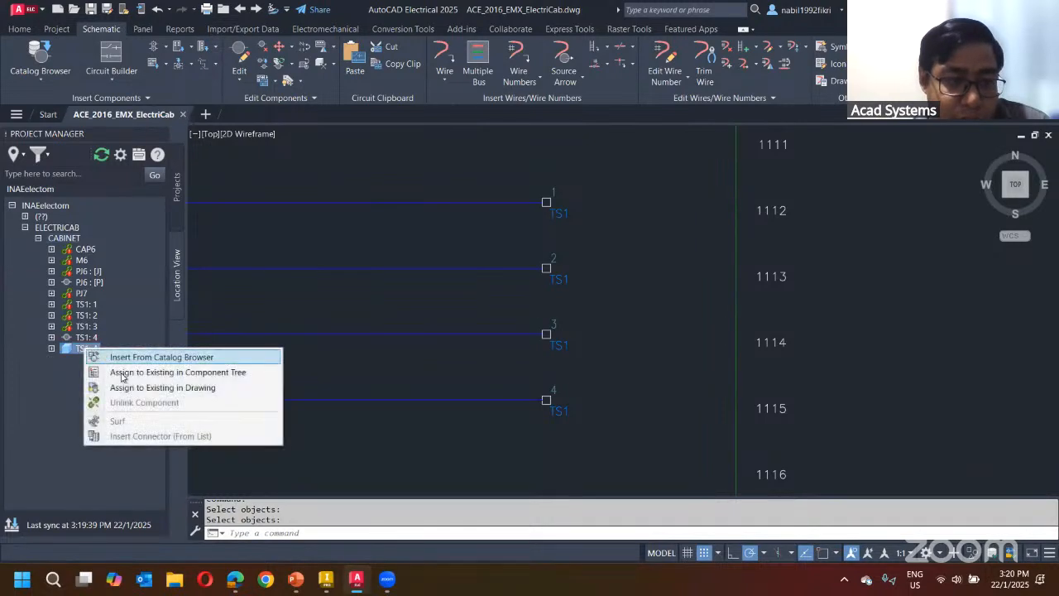
left_click(139, 387)
left_click(546, 399)
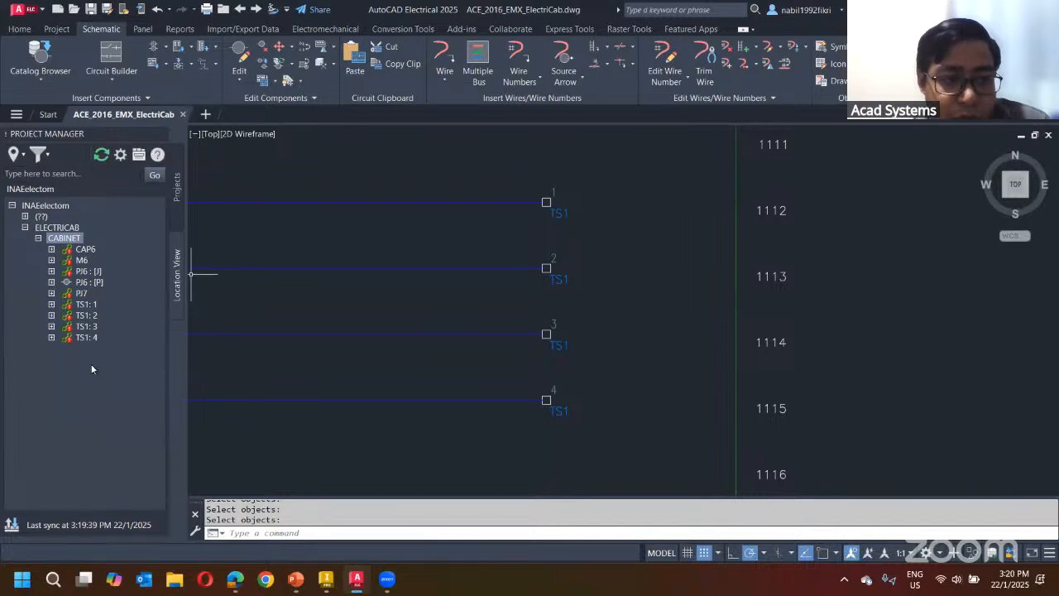
- Examine the schematic wiring from connector PJ6 to the M6, PJ7, CAP6 and TS1 symbols
scroll(488, 300, "up", 4)
scroll(378, 283, "down", 8)
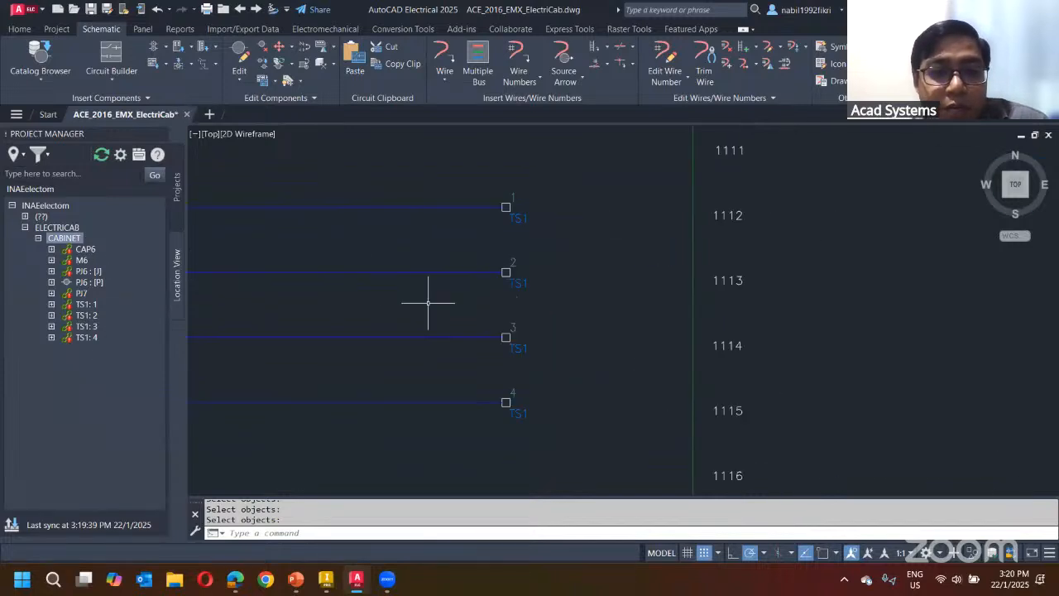
middle_click_drag(348, 271, 468, 295)
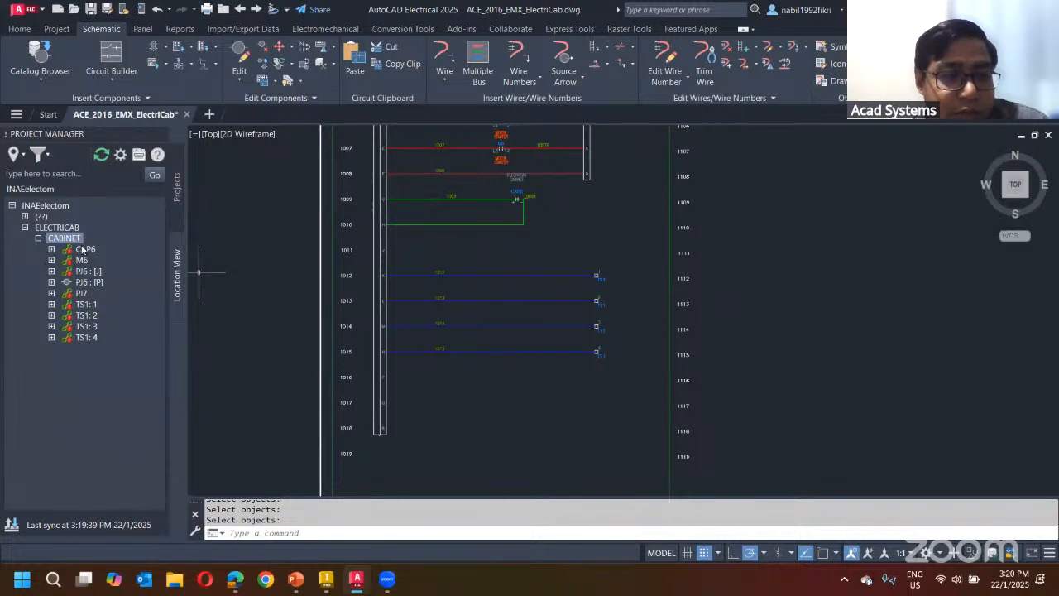
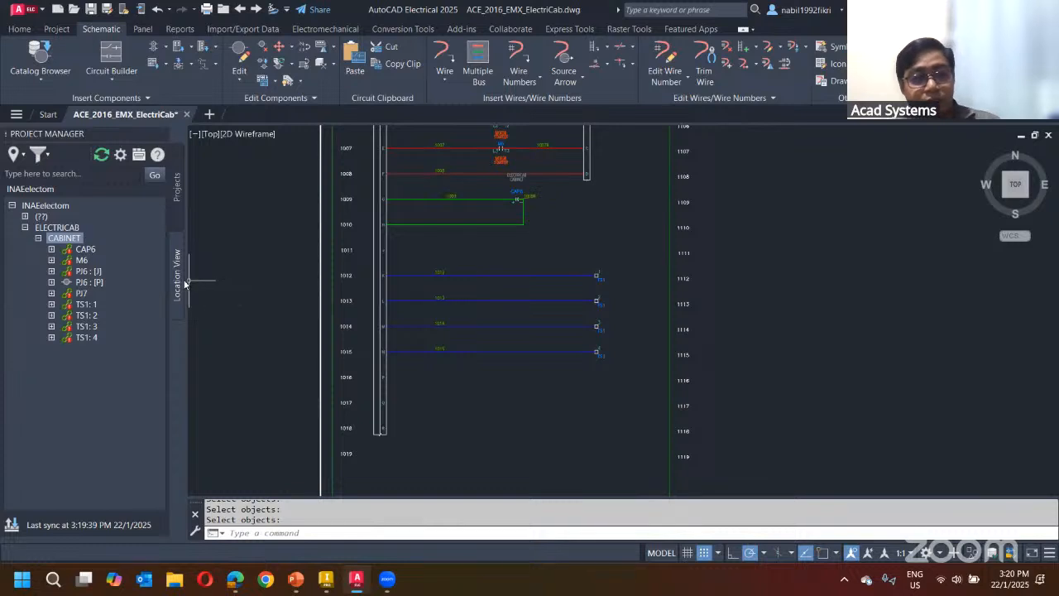
middle_click_drag(453, 310, 441, 399)
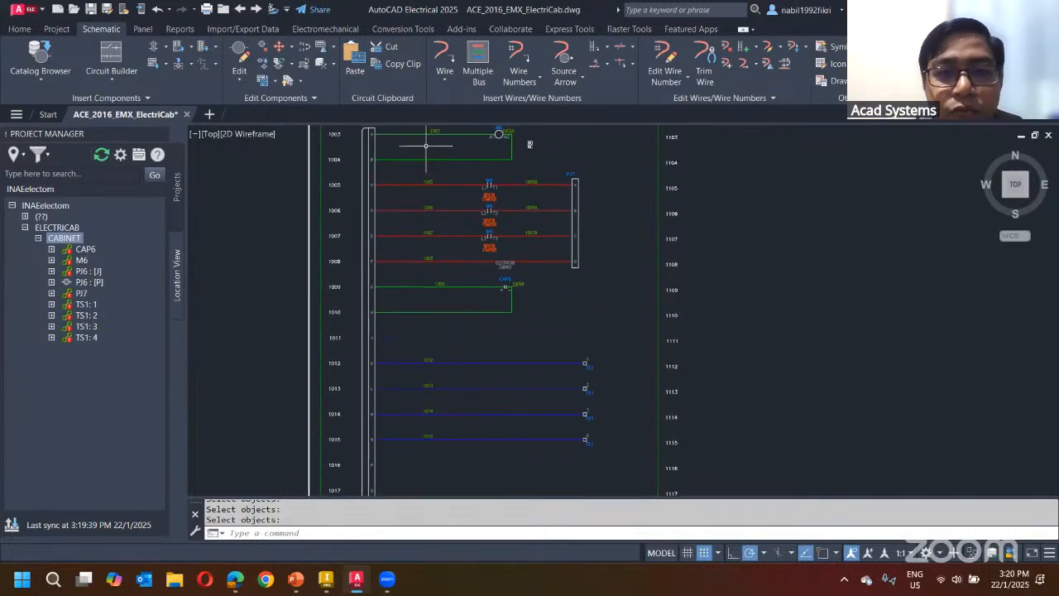
scroll(430, 149, "up", 2)
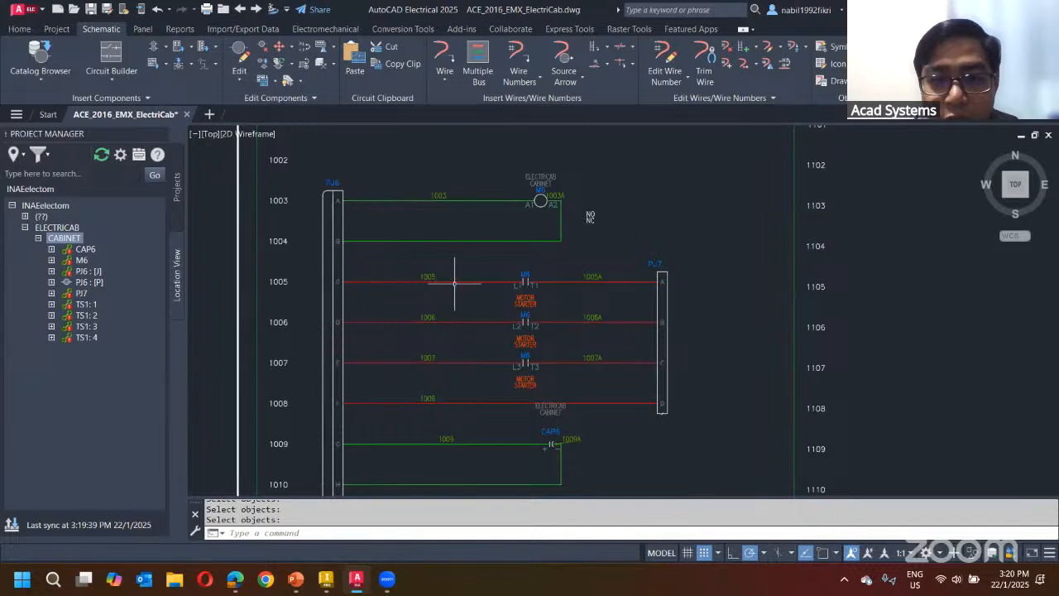
scroll(591, 314, "down", 3)
scroll(449, 319, "up", 3)
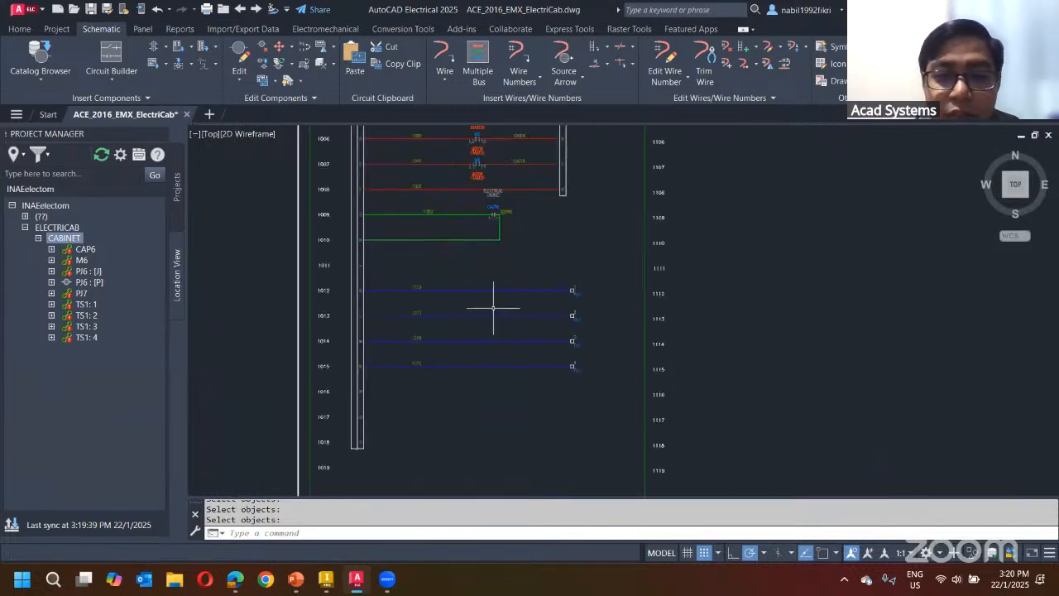
scroll(549, 307, "down", 2)
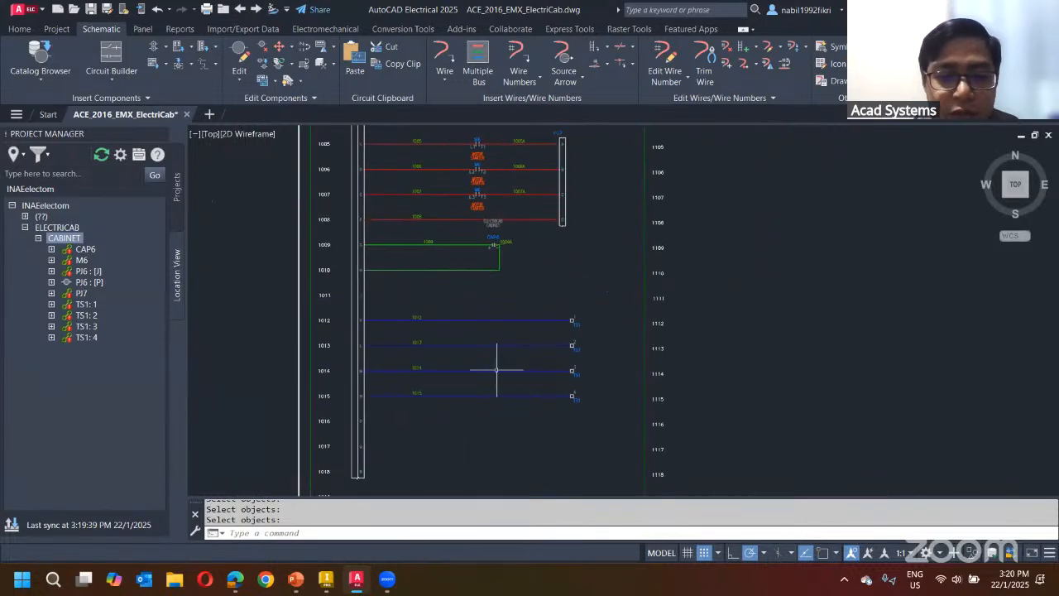
- Switch to Inventor and examine the harness segments around the PJ7 and PJ6 connectors inside the enclosure
left_click(326, 578)
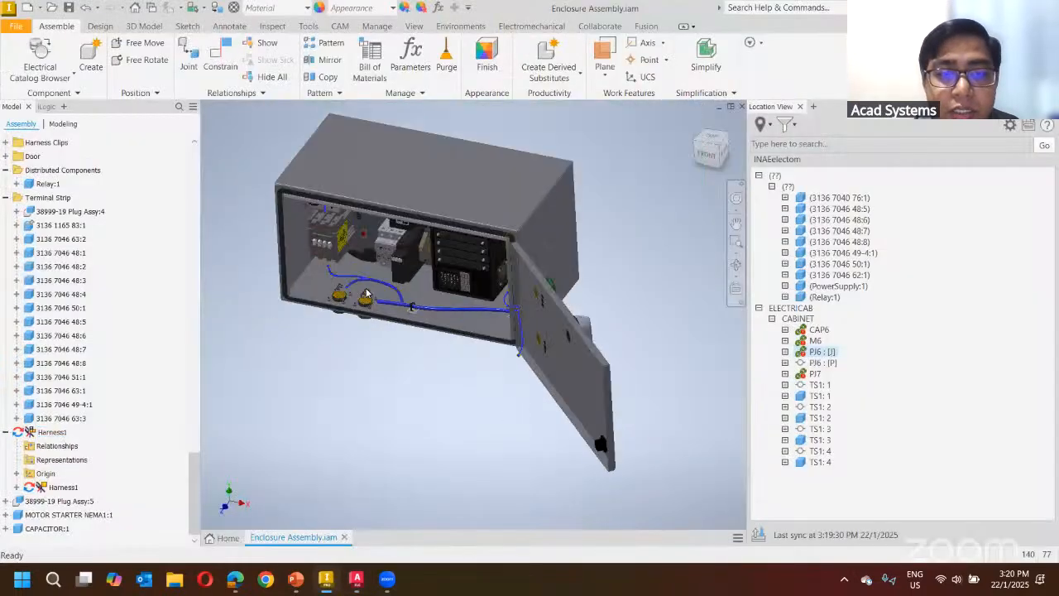
scroll(480, 306, "up", 5)
scroll(480, 306, "up", 5)
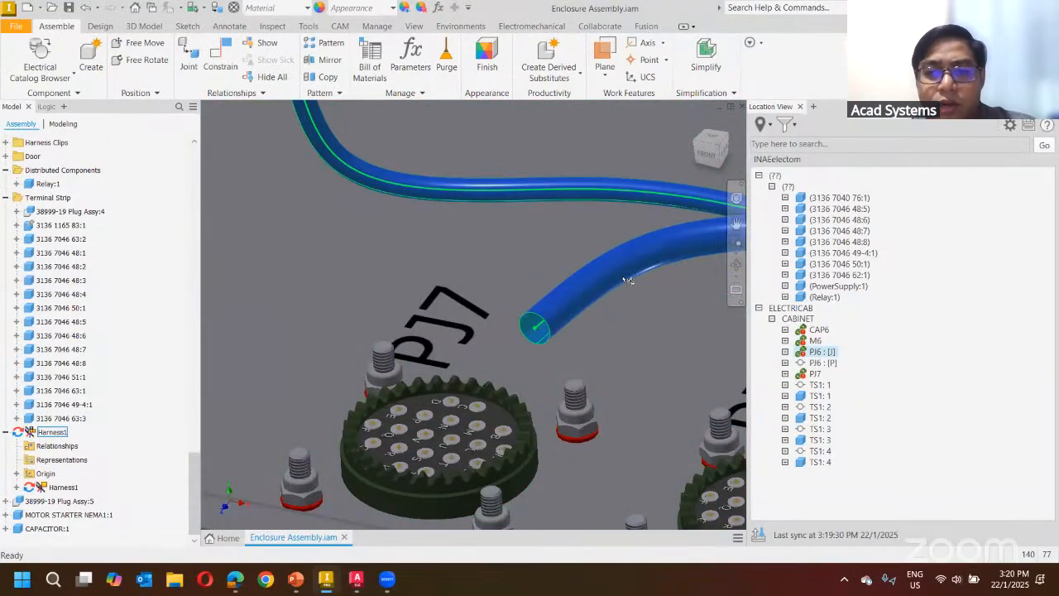
scroll(629, 279, "down", 5)
scroll(627, 280, "up", 3)
scroll(545, 278, "down", 5)
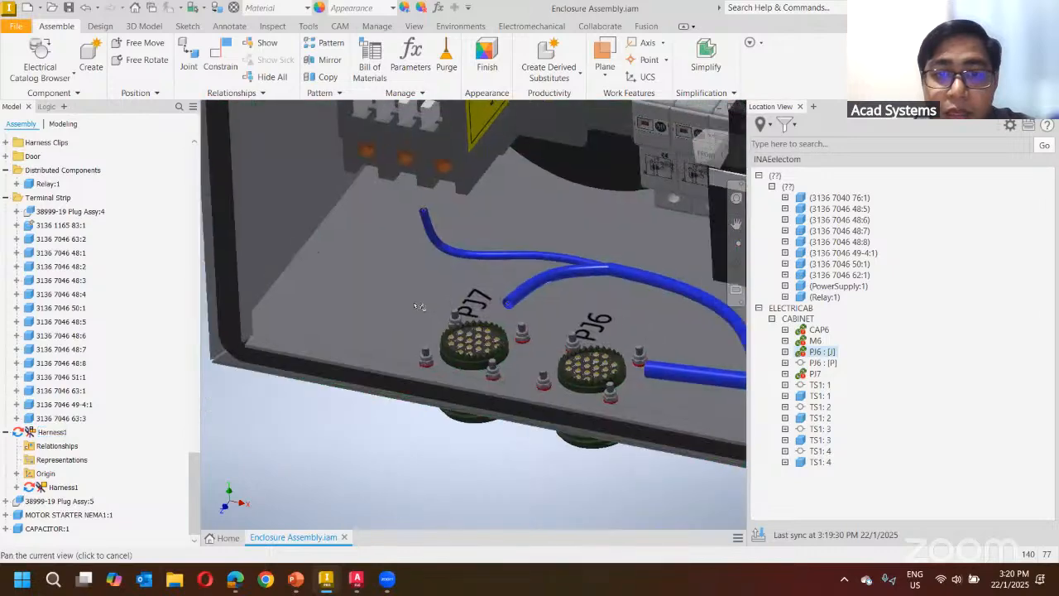
scroll(446, 274, "up", 3)
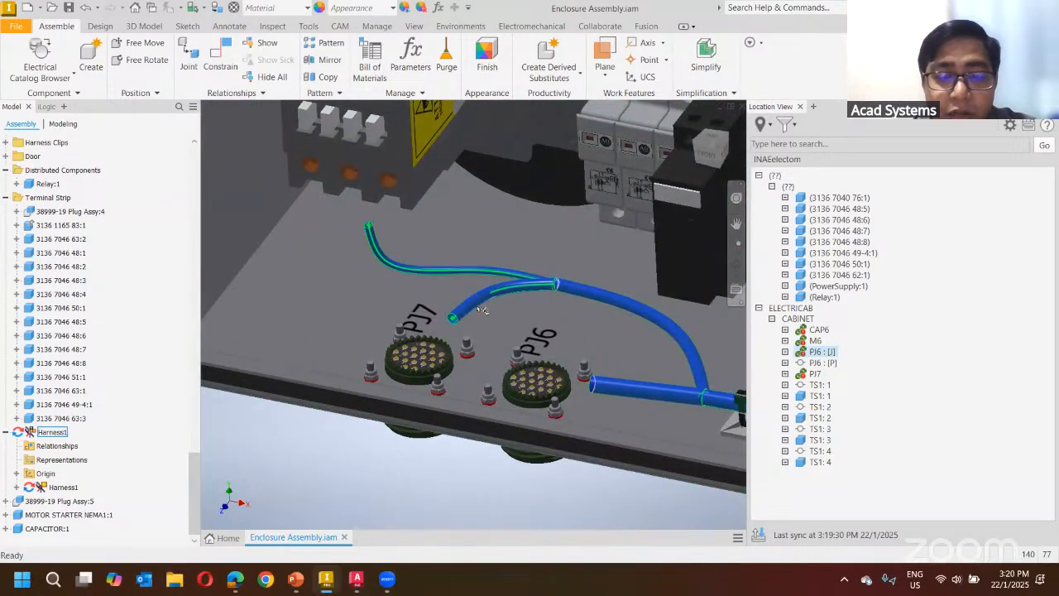
scroll(484, 308, "down", 5)
scroll(464, 310, "up", 4)
scroll(447, 311, "down", 4)
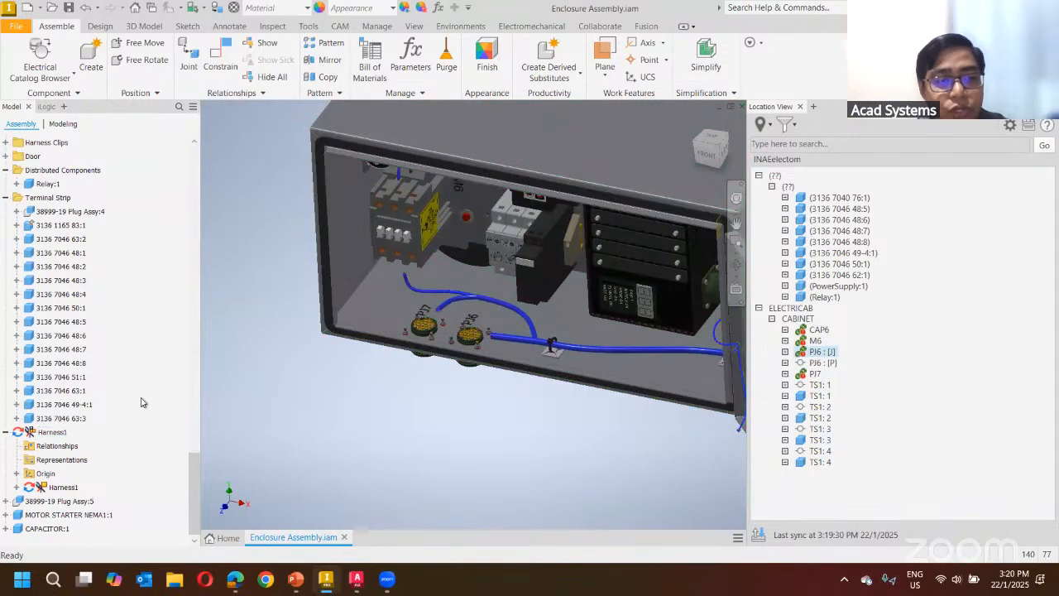
- Open Harness1 for editing and synchronize the harness to the library
double_click(51, 432)
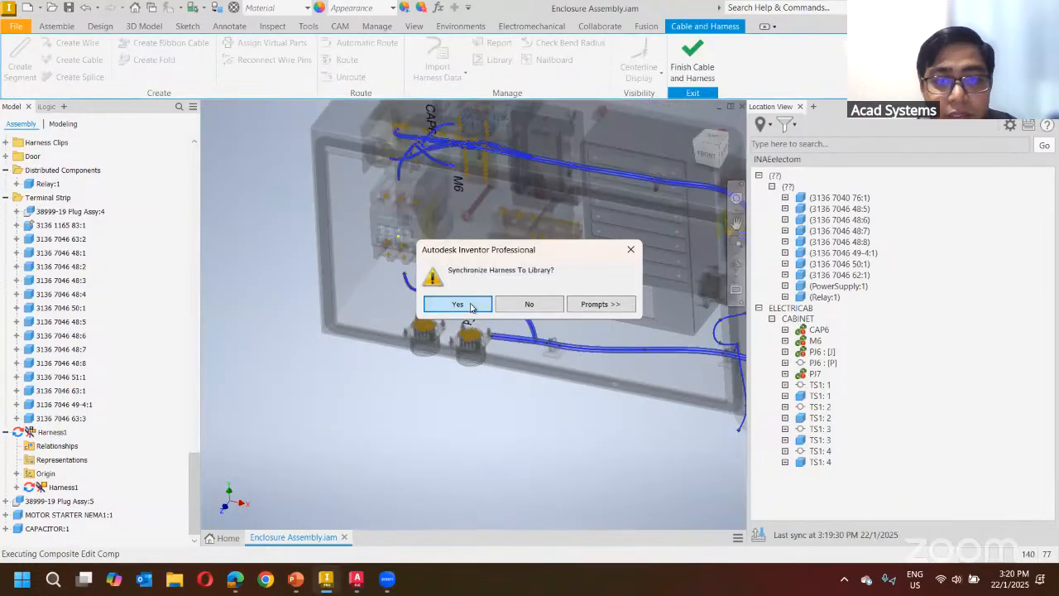
left_click(457, 304)
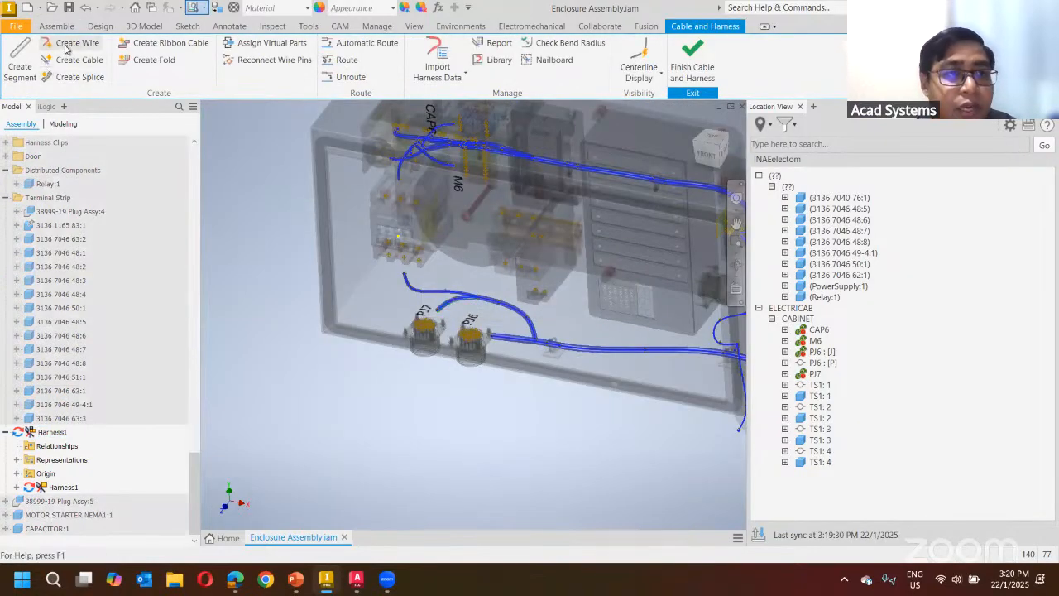
left_click(69, 44)
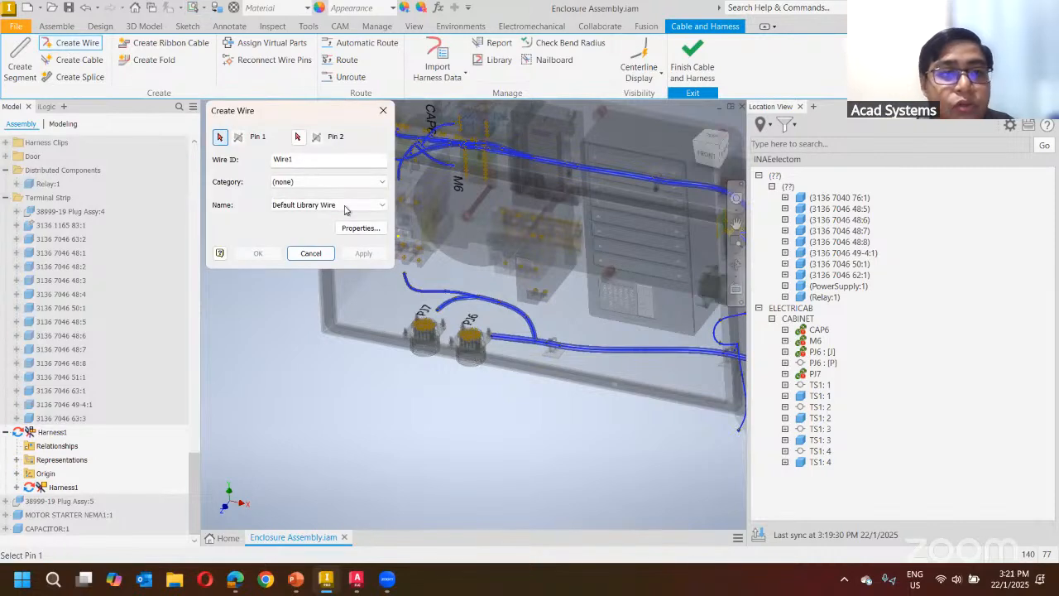
left_click(321, 257)
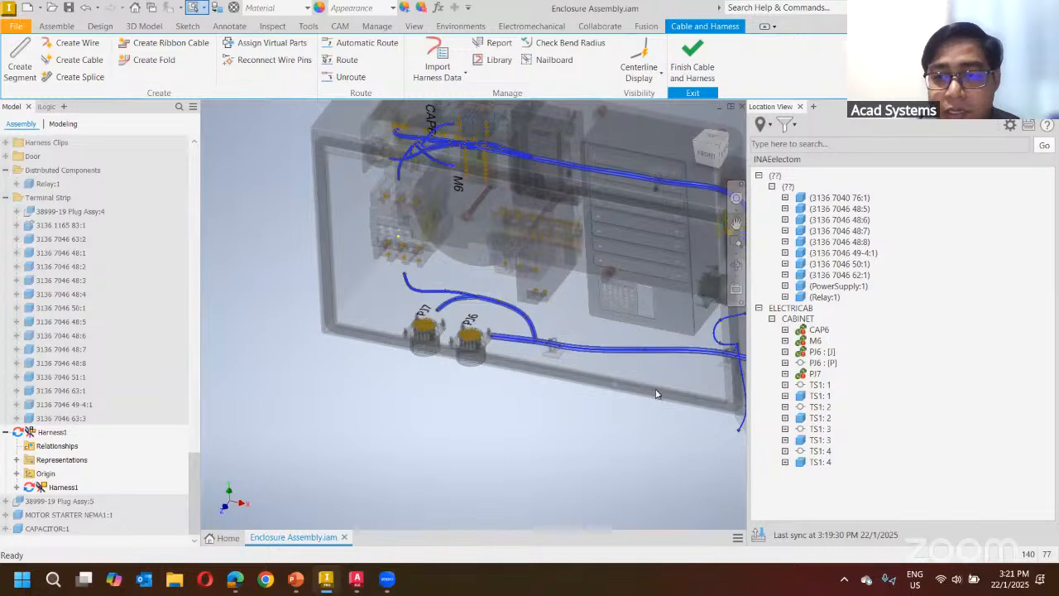
- Create the wire connections for the CABINET location in Harness1
key("F6")
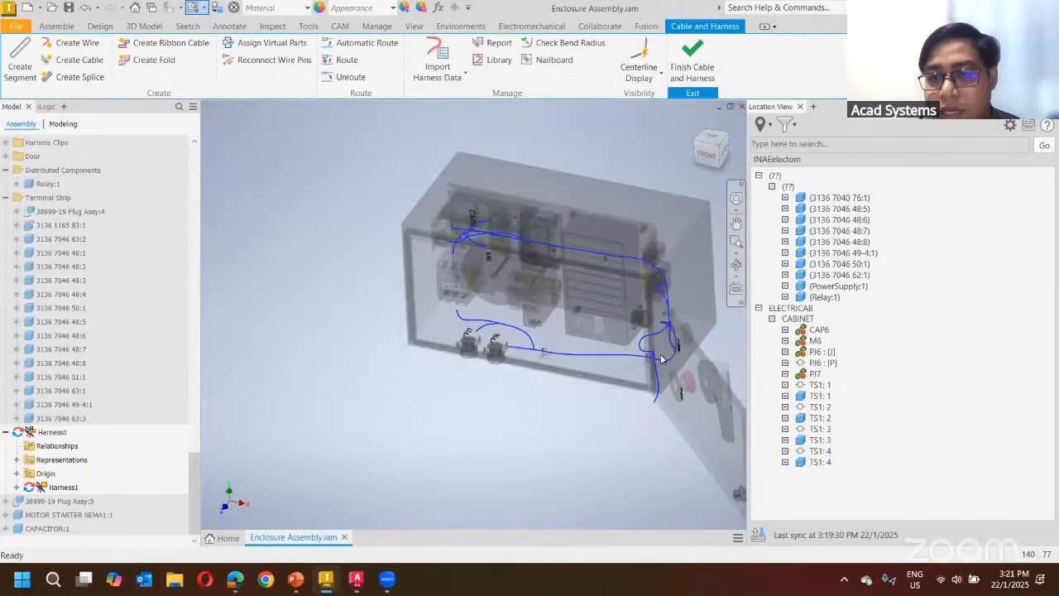
right_click(799, 321)
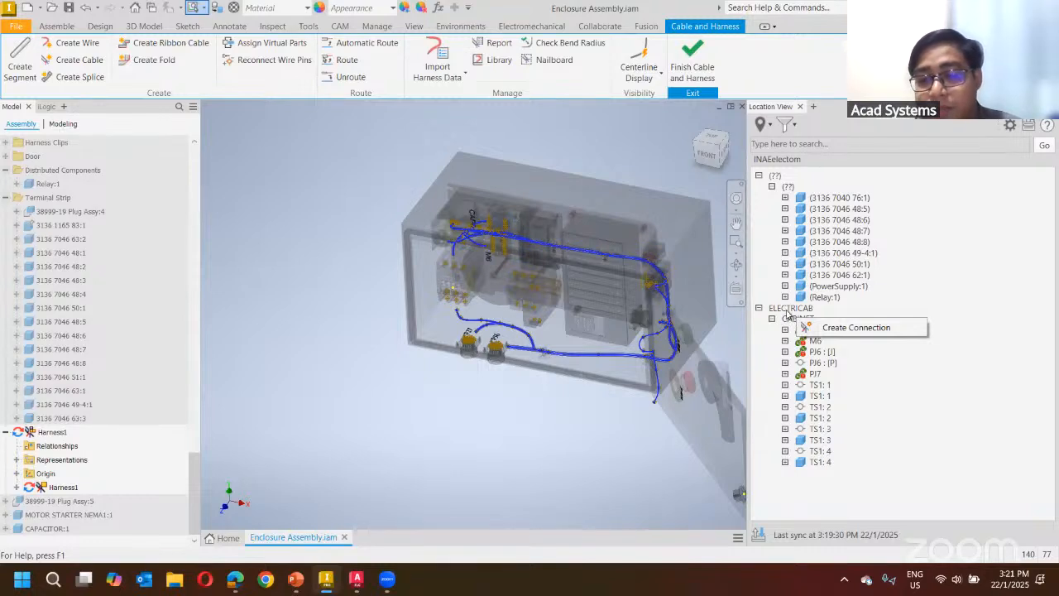
left_click(832, 329)
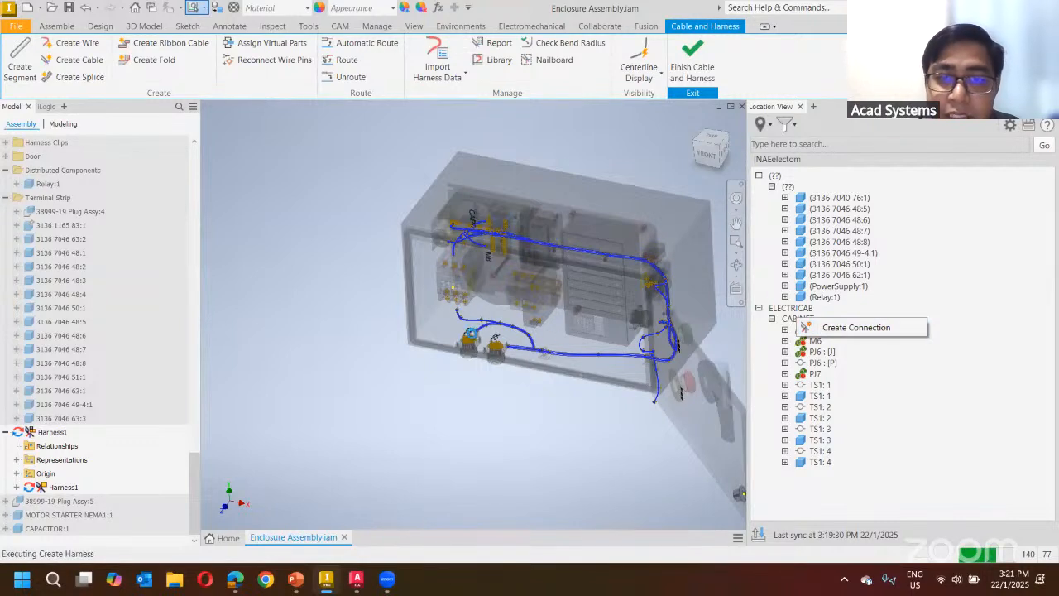
- Examine the unrouted wires running between PJ6, PJ7, the motor starter M6 and capacitor CAP6
scroll(465, 311, "up", 8)
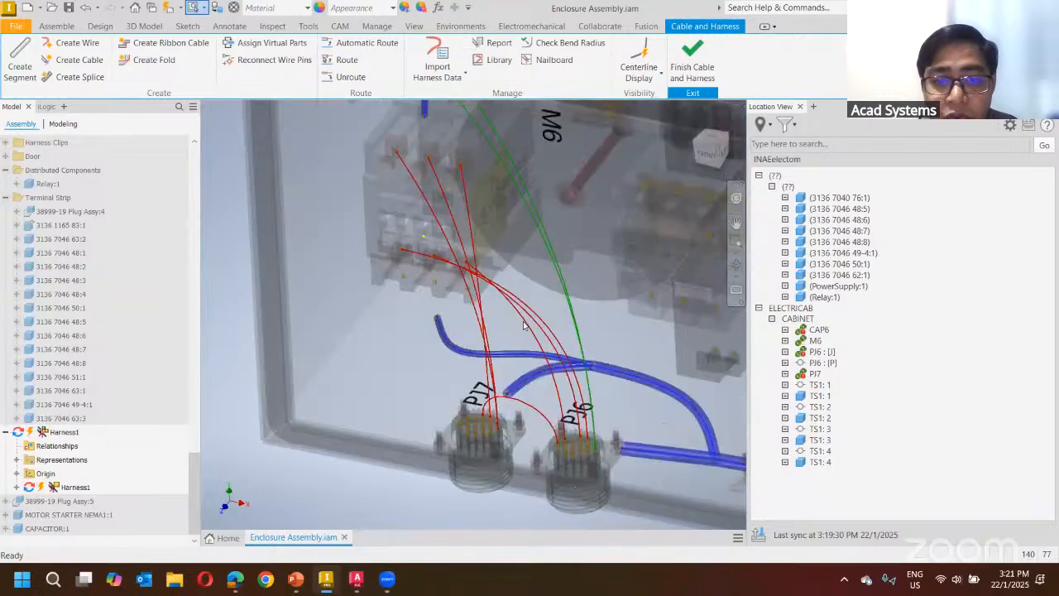
middle_click_drag(452, 265, 396, 262)
scroll(375, 278, "down", 8)
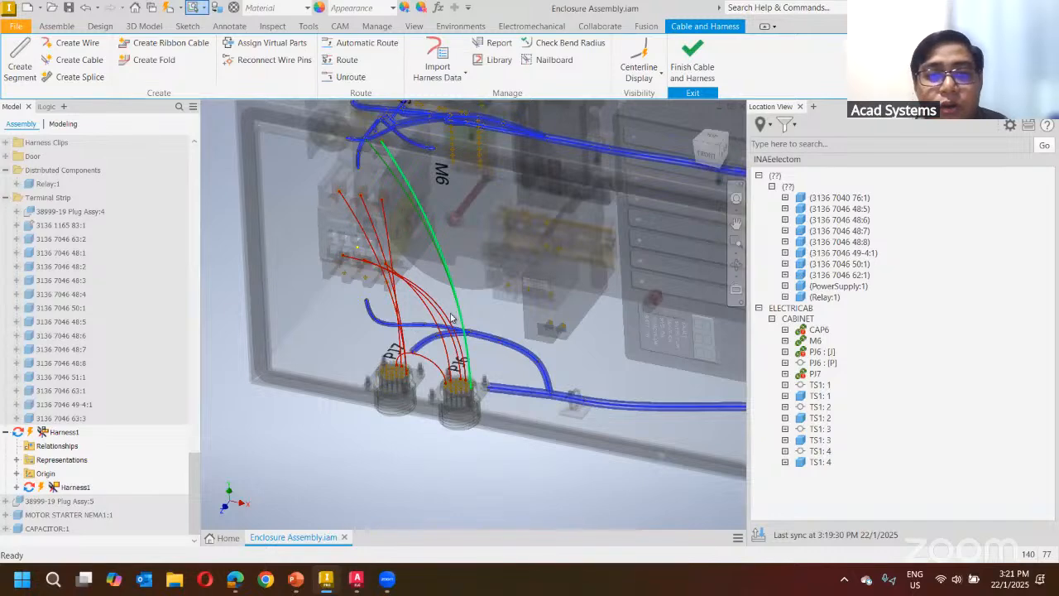
scroll(456, 346, "up", 3)
scroll(456, 346, "down", 6)
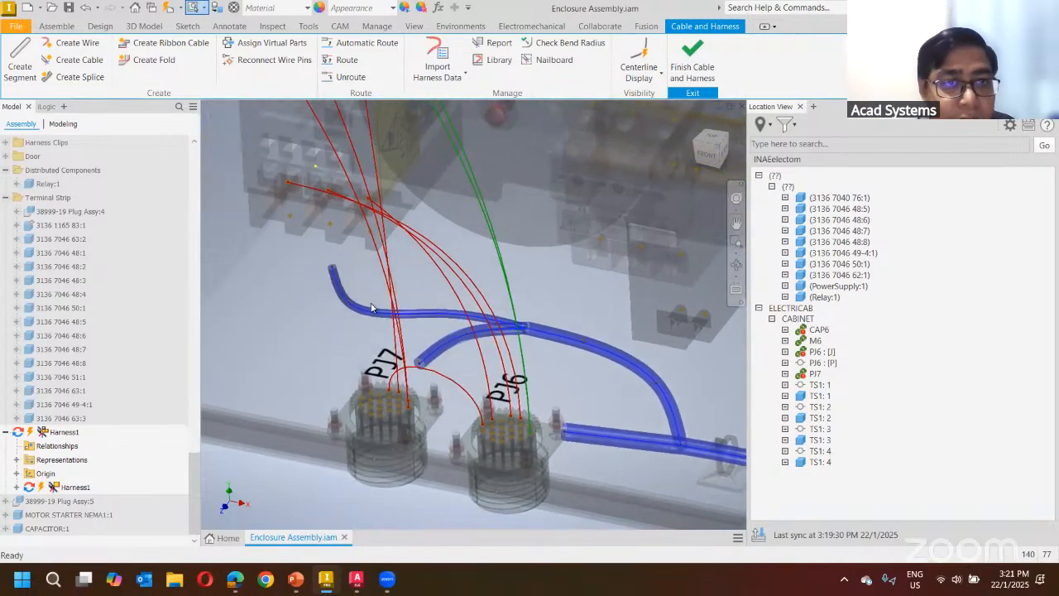
scroll(360, 263, "up", 2)
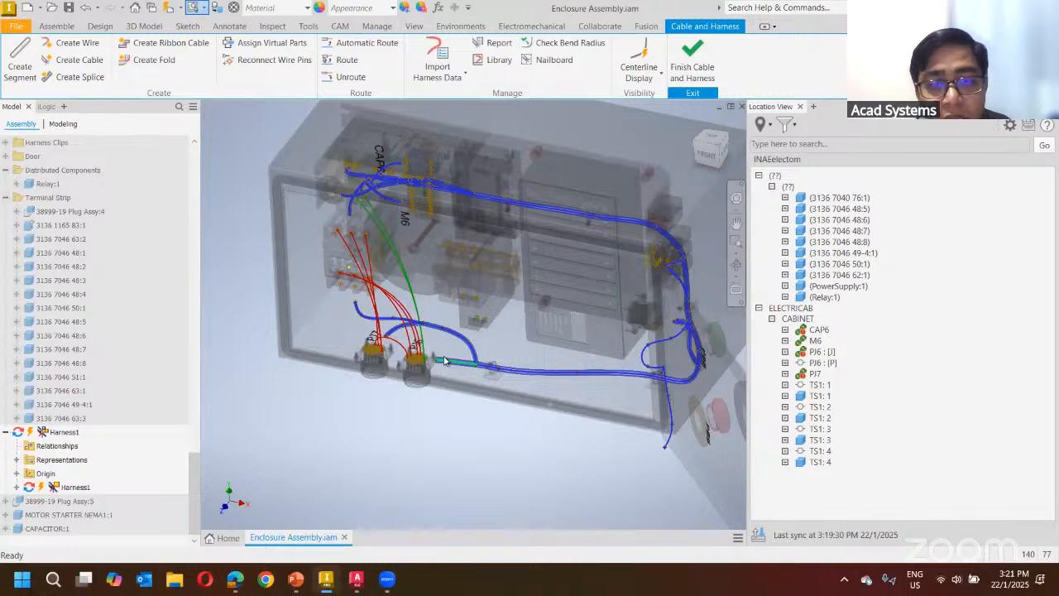
scroll(413, 341, "up", 5)
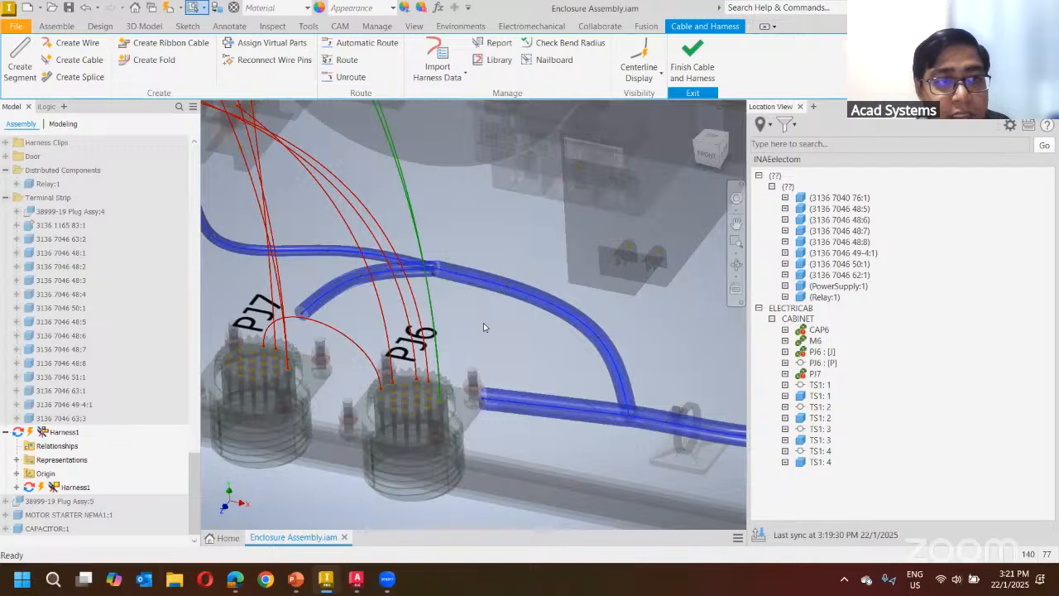
scroll(484, 327, "down", 5)
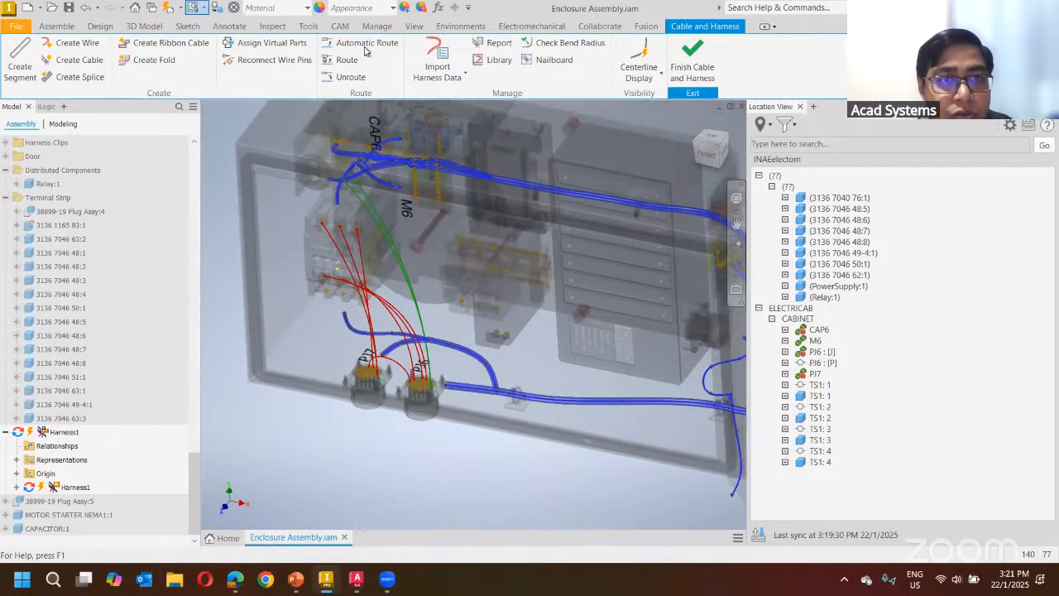
- Automatically route all unrouted wires through the harness segments
left_click(365, 46)
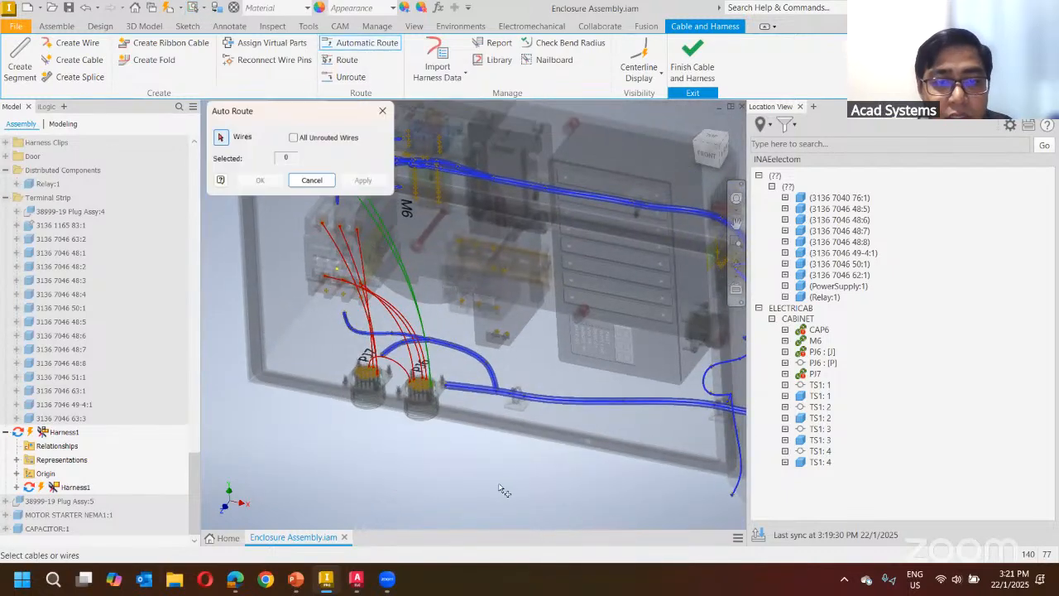
left_click(293, 139)
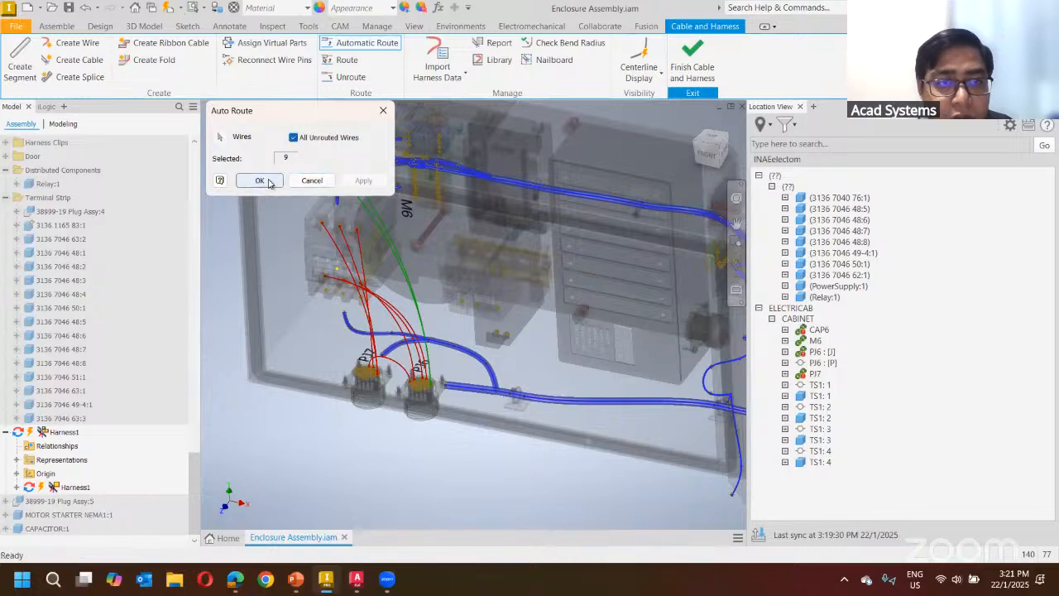
left_click(259, 181)
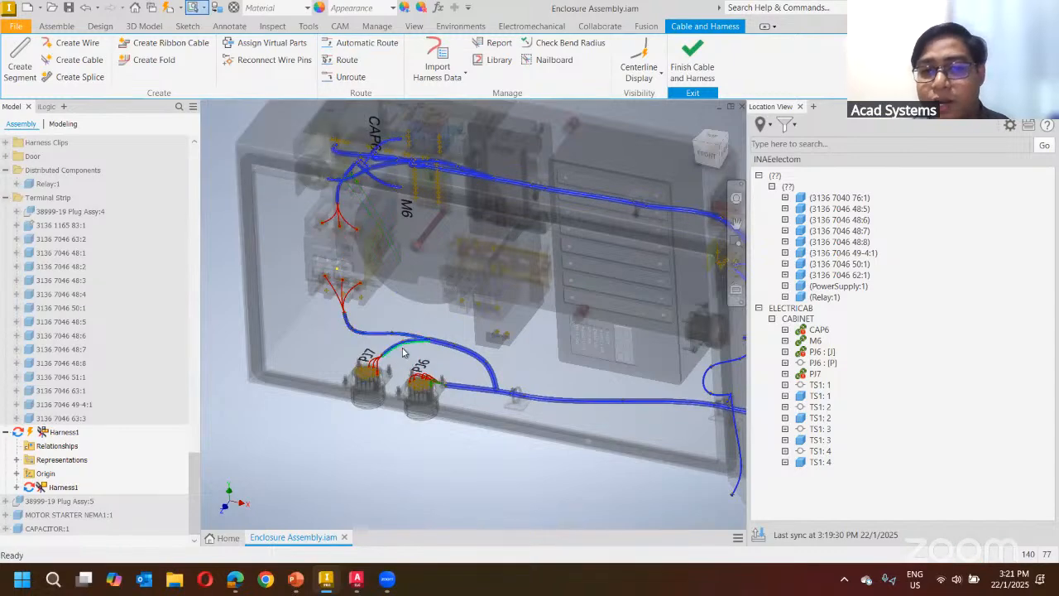
scroll(433, 366, "up", 3)
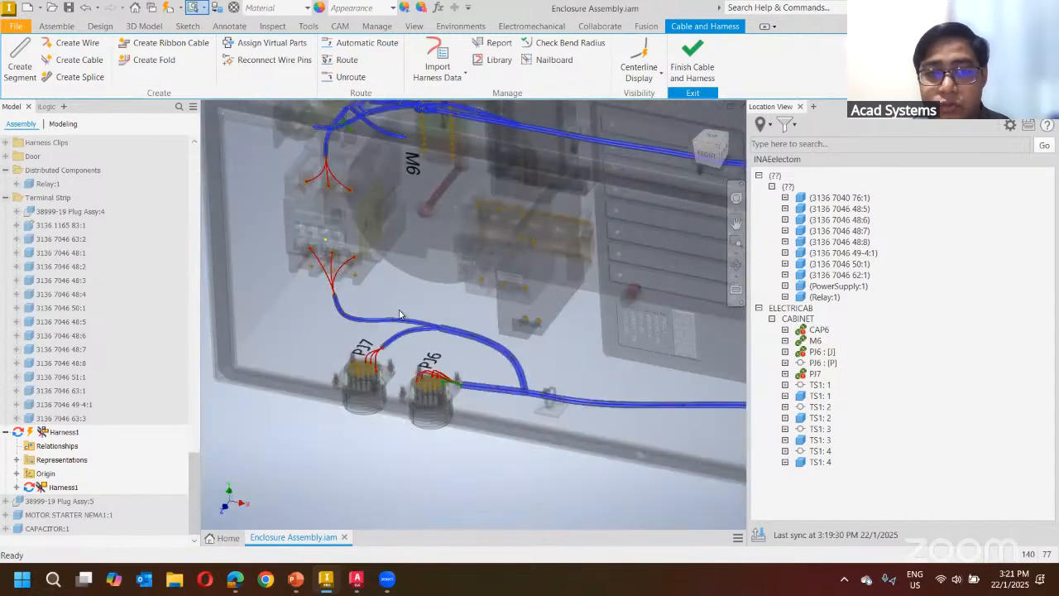
- Switch to AutoCAD Electrical and examine the PJ6 and PJ7 connections around lines 1005 to 1013, including the unused pin J of PJ6
left_click(356, 579)
scroll(543, 248, "up", 5)
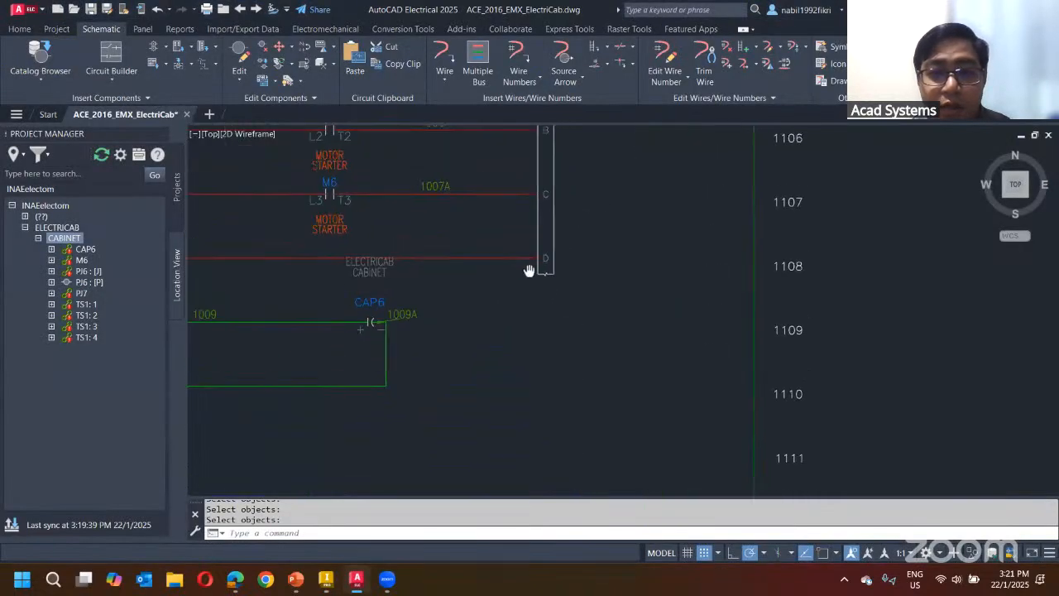
middle_click_drag(529, 270, 601, 253)
scroll(599, 260, "down", 2)
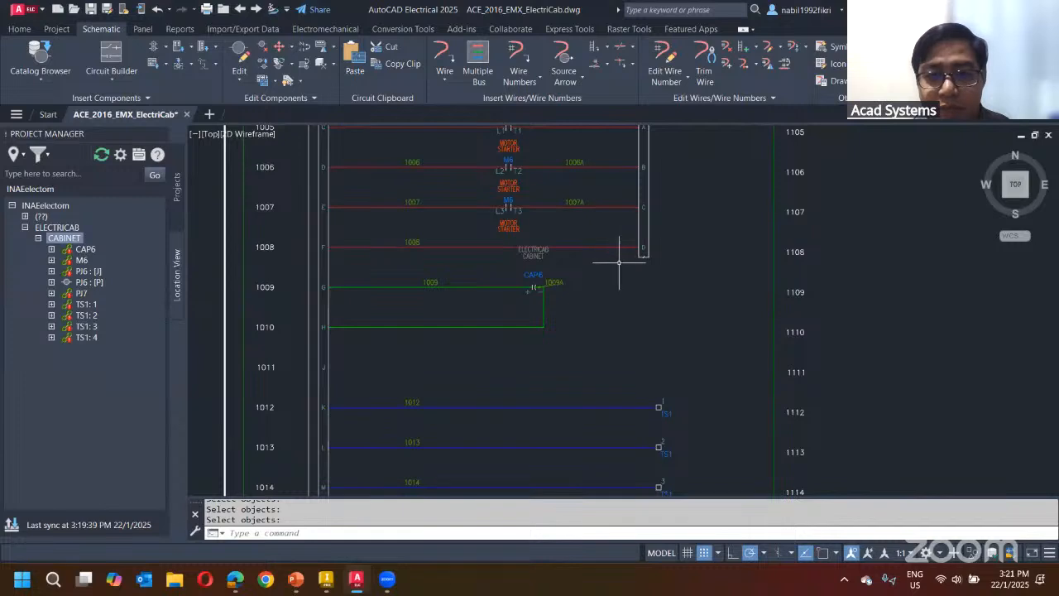
scroll(620, 261, "up", 4)
scroll(624, 250, "down", 4)
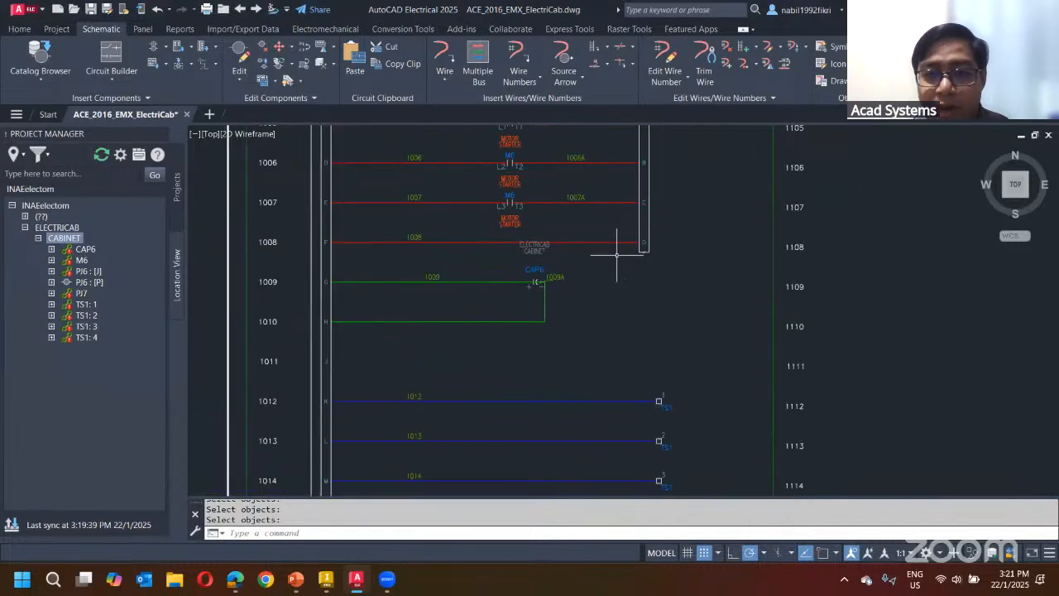
middle_click_drag(616, 254, 583, 282)
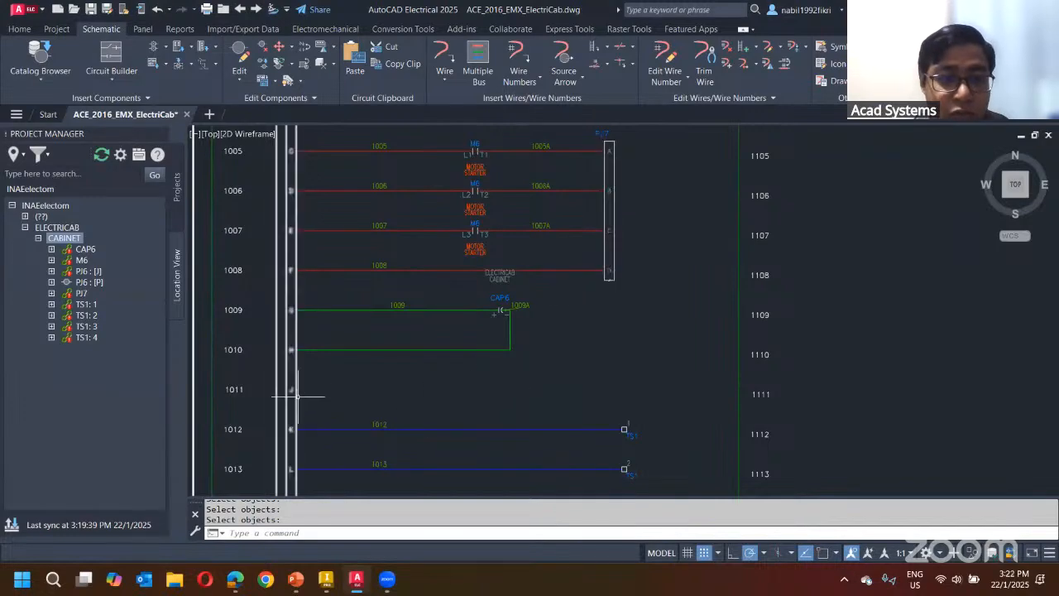
scroll(293, 390, "up", 2)
scroll(294, 391, "down", 4)
scroll(294, 392, "up", 6)
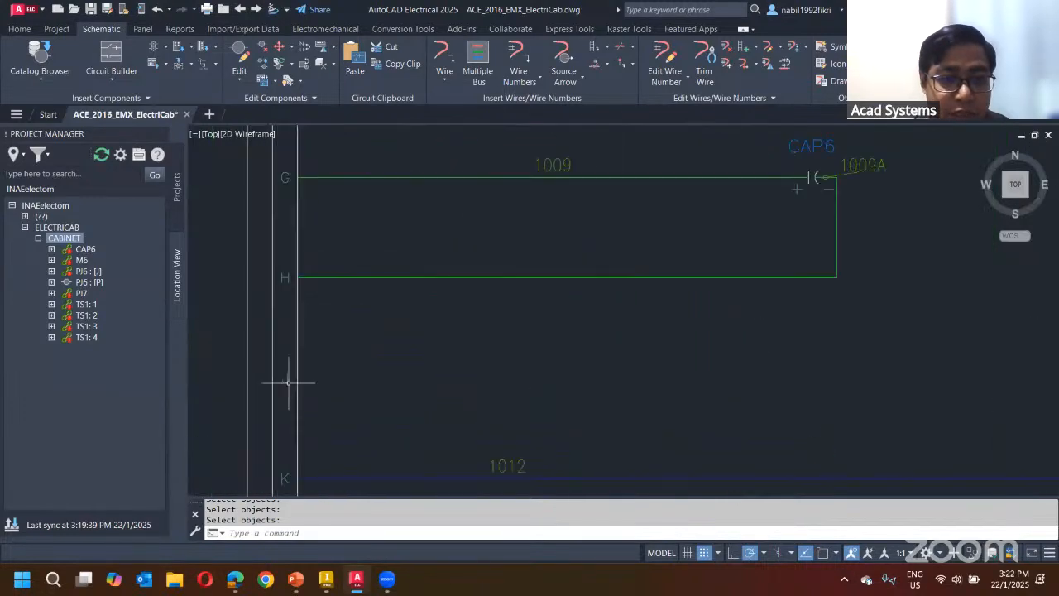
scroll(305, 381, "down", 2)
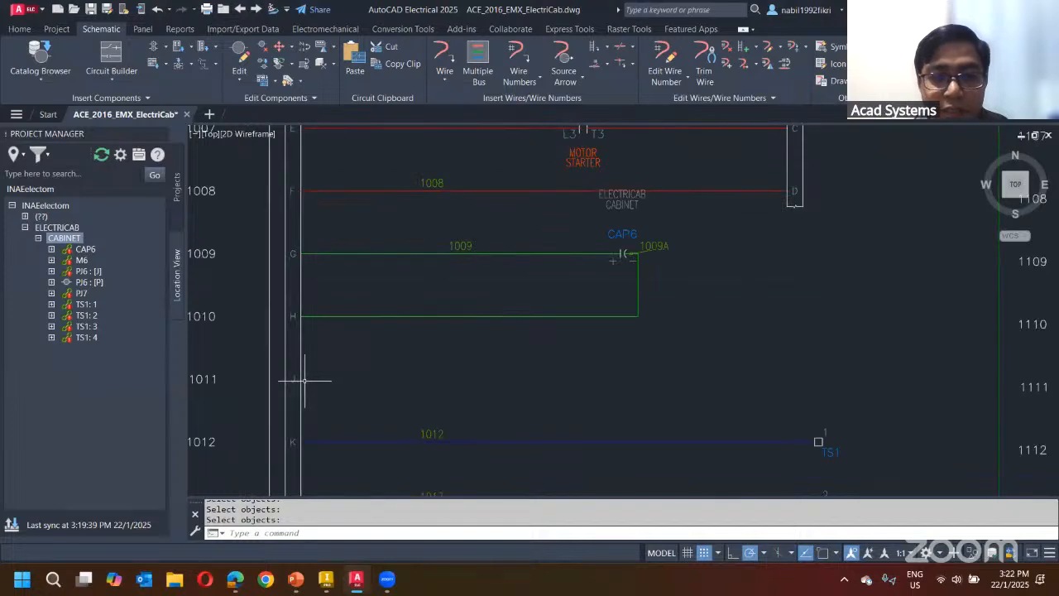
scroll(474, 394, "down", 2)
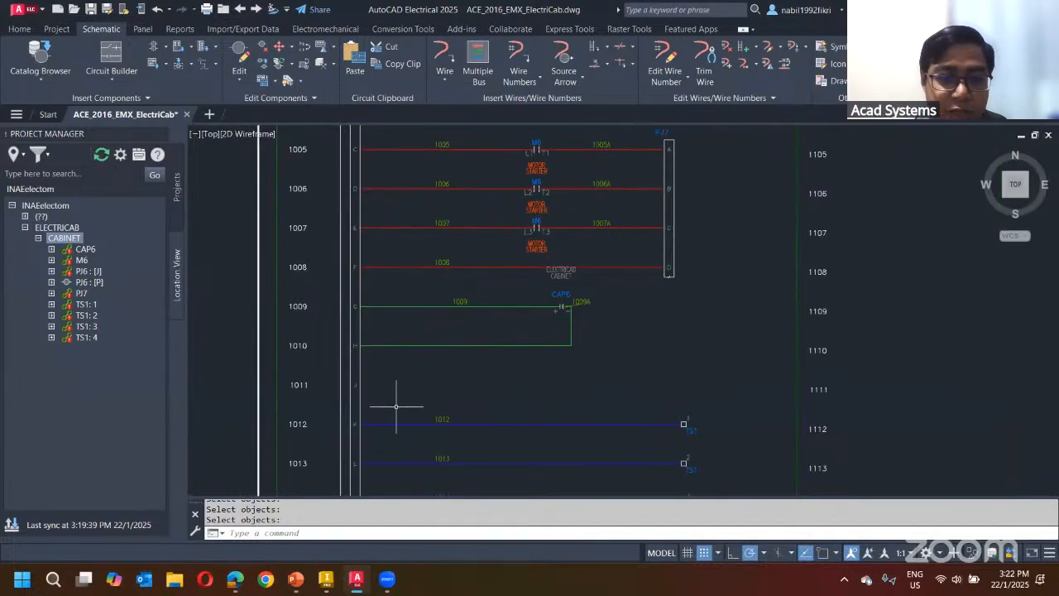
- Switch to Inventor and start a new harness wire Wire1 from pin D of connector PJ7
left_click(330, 580)
scroll(501, 347, "up", 5)
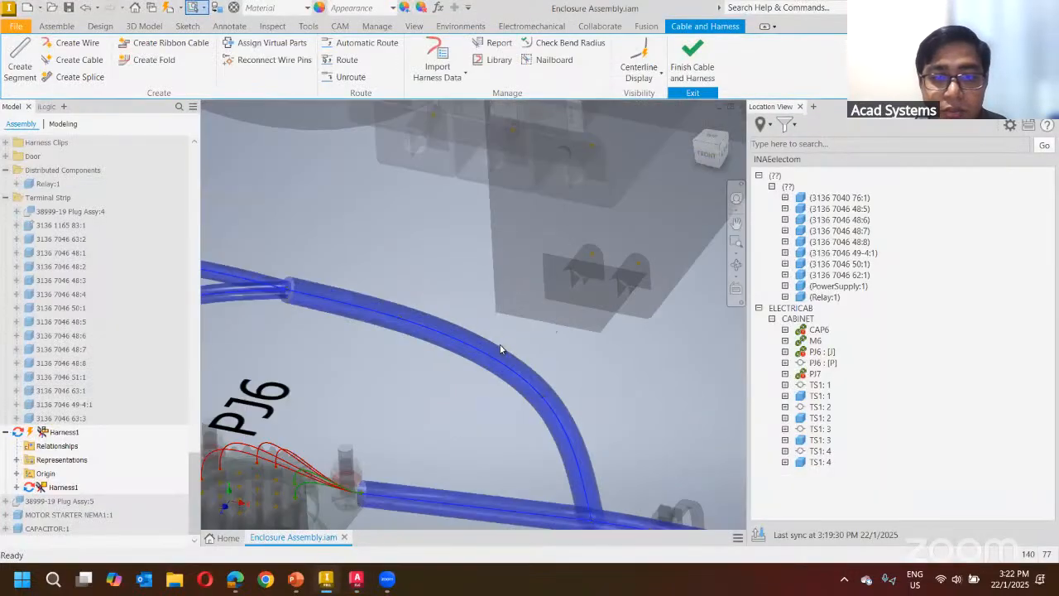
scroll(451, 350, "down", 4)
scroll(353, 354, "down", 4)
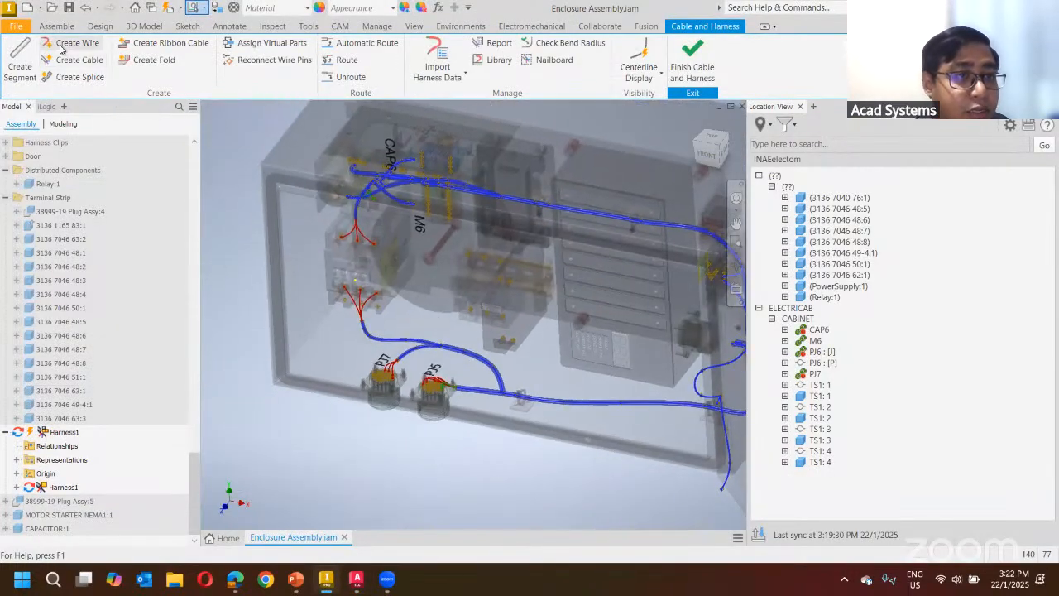
left_click(69, 42)
scroll(449, 341, "up", 5)
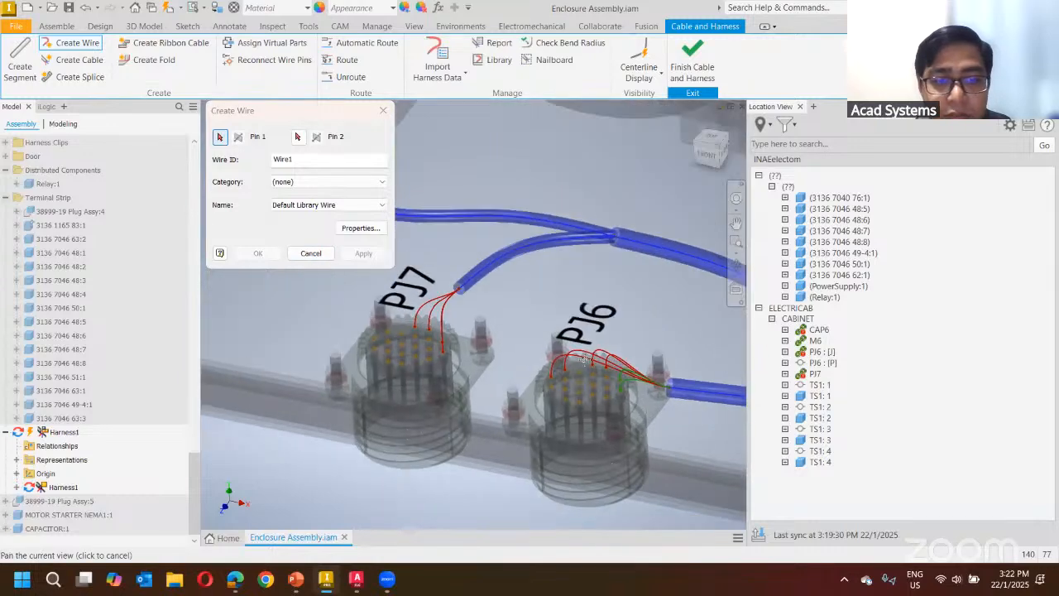
scroll(475, 335, "up", 5)
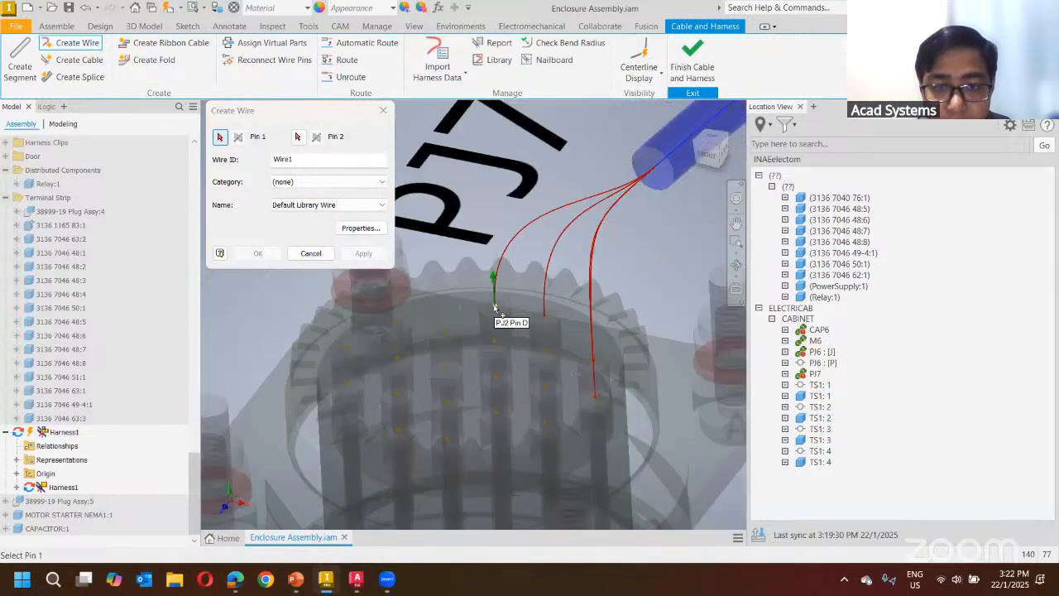
left_click(495, 308)
scroll(496, 307, "down", 5)
scroll(603, 396, "up", 3)
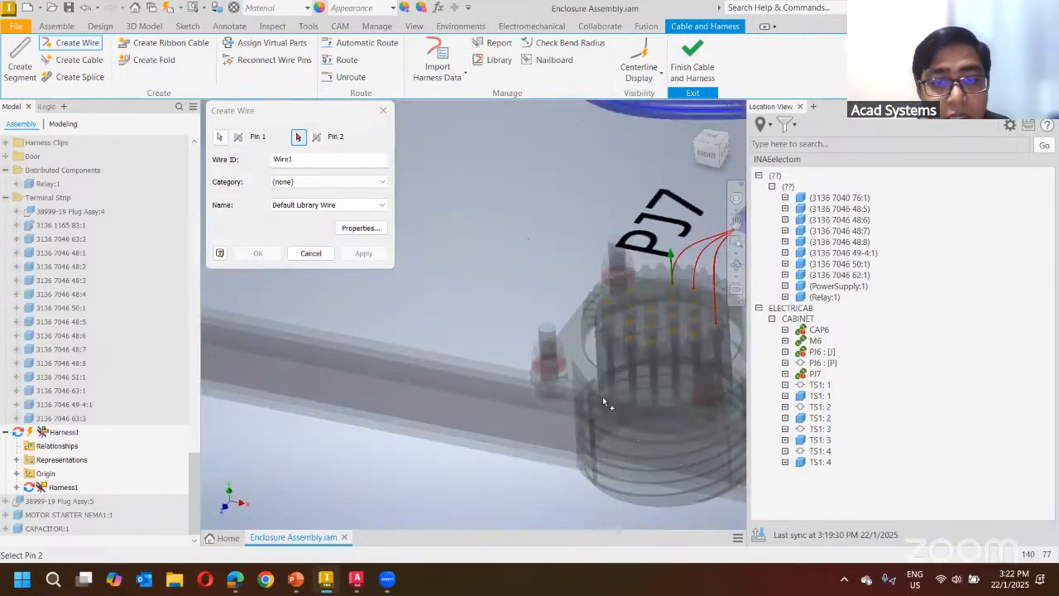
- Set the second end of Wire1 to pin J of connector PJ6
middle_click_drag(602, 401, 475, 344)
scroll(475, 331, "up", 3)
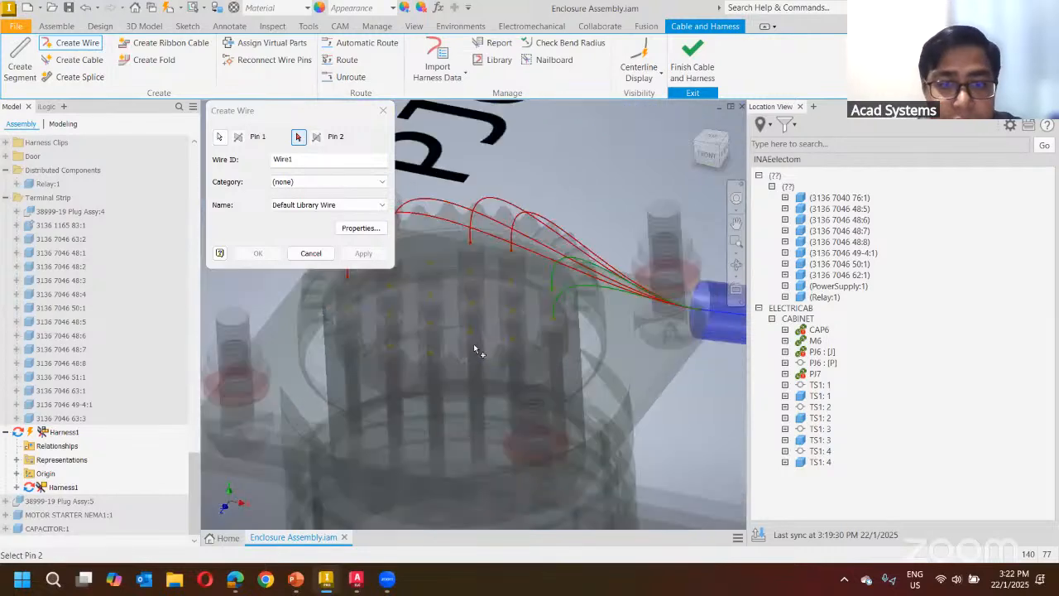
scroll(514, 311, "down", 2)
middle_click_drag(514, 311, 531, 357)
scroll(499, 396, "up", 5)
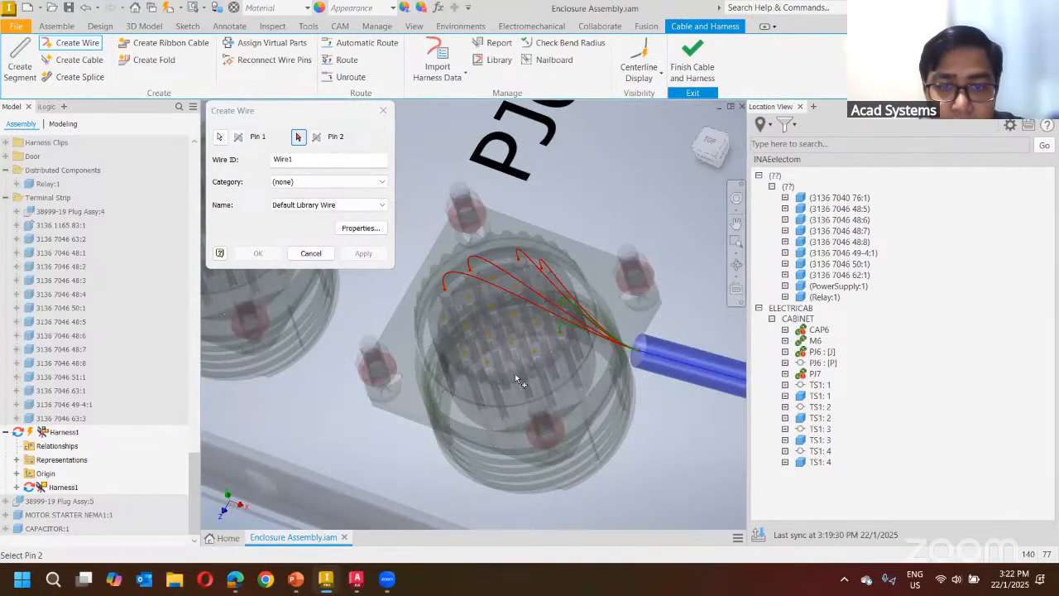
scroll(518, 347, "down", 4)
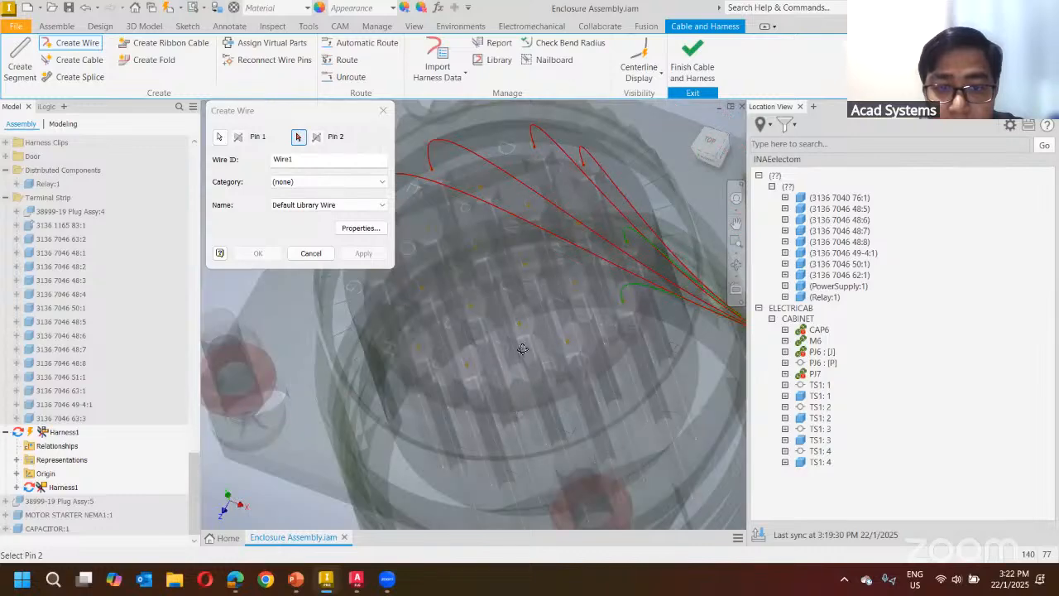
scroll(546, 335, "down", 3)
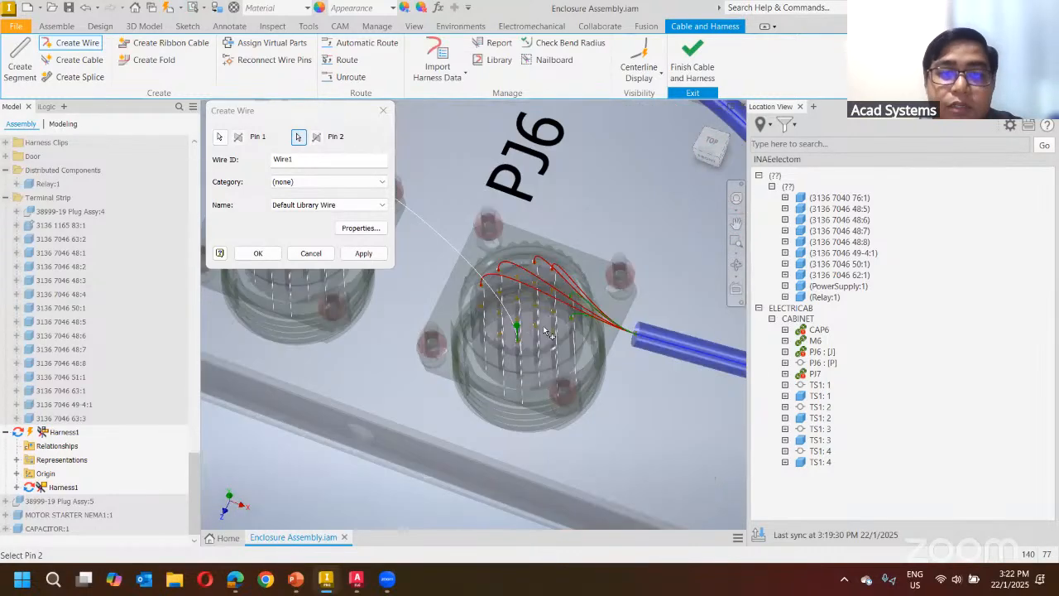
middle_click_drag(519, 292, 461, 358, "shift")
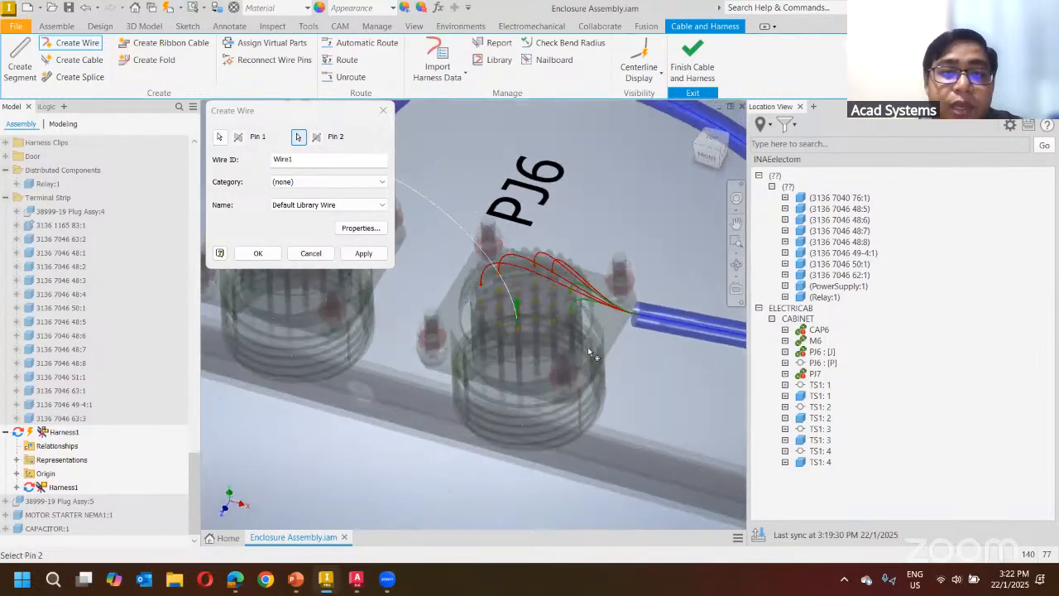
scroll(457, 272, "down", 5)
middle_click_drag(459, 270, 533, 295)
scroll(513, 280, "up", 3)
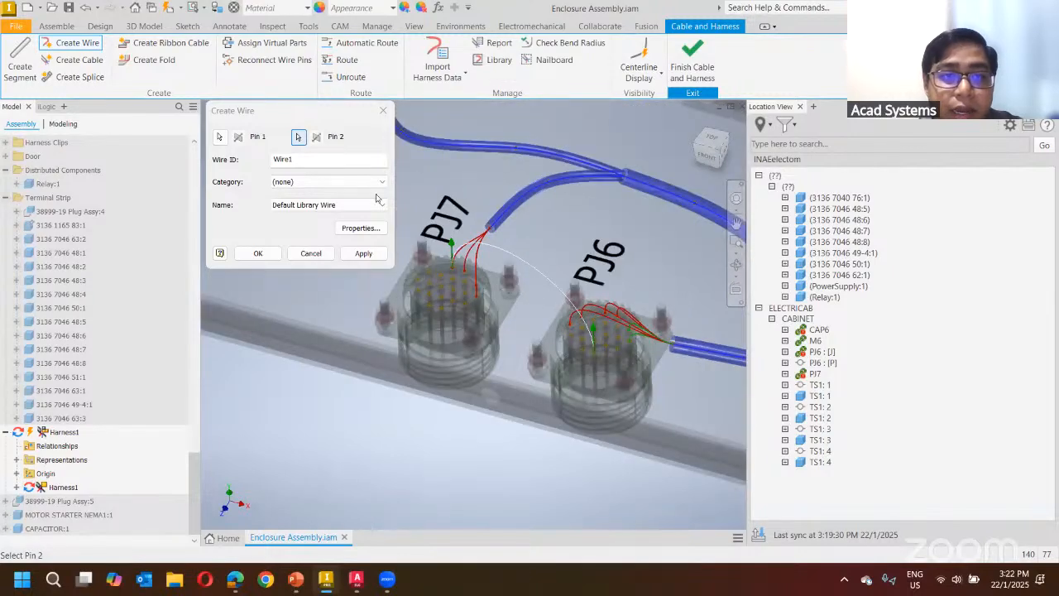
- Assign the Belden category and the 9916-YEL wire type to Wire1, and create the wire
left_click(318, 182)
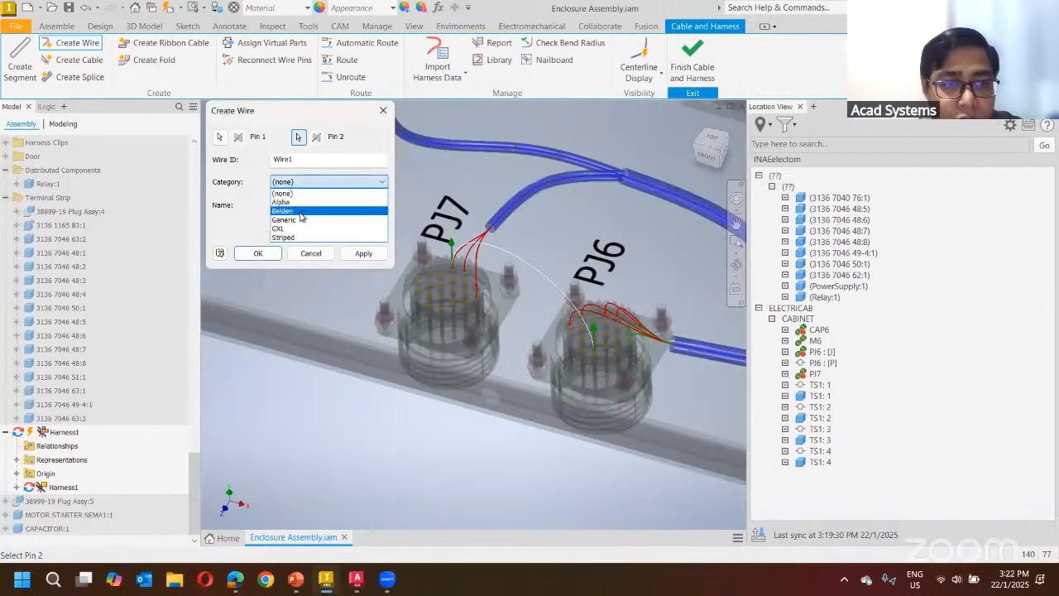
left_click(300, 211)
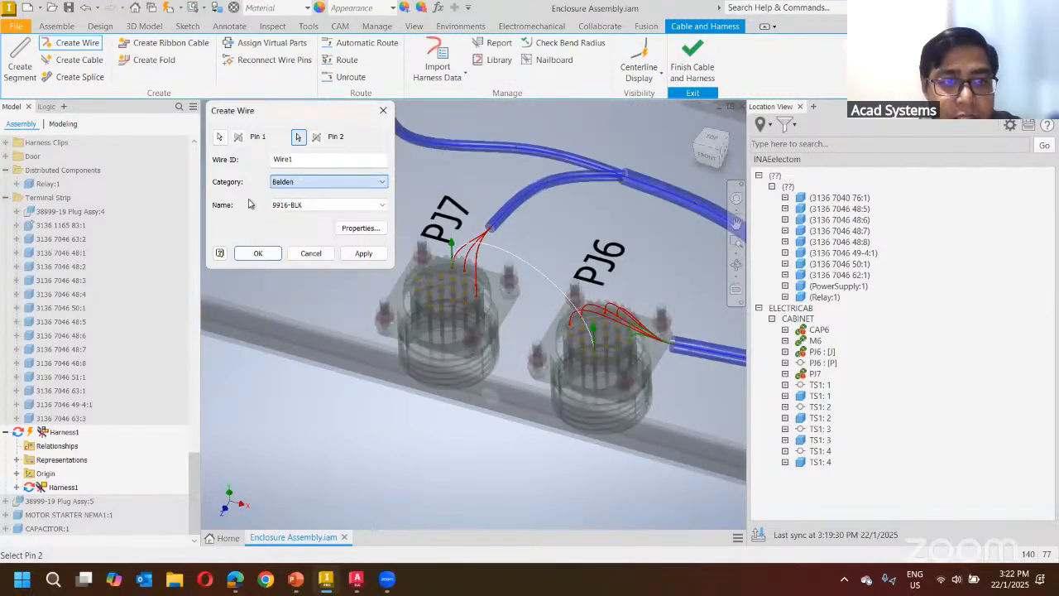
left_click(309, 206)
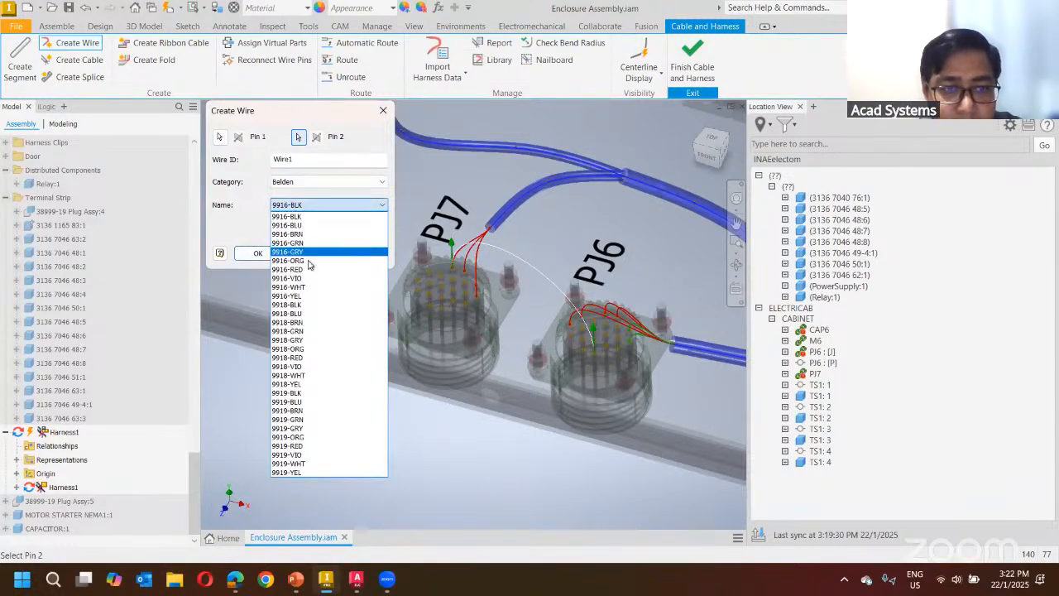
left_click(296, 295)
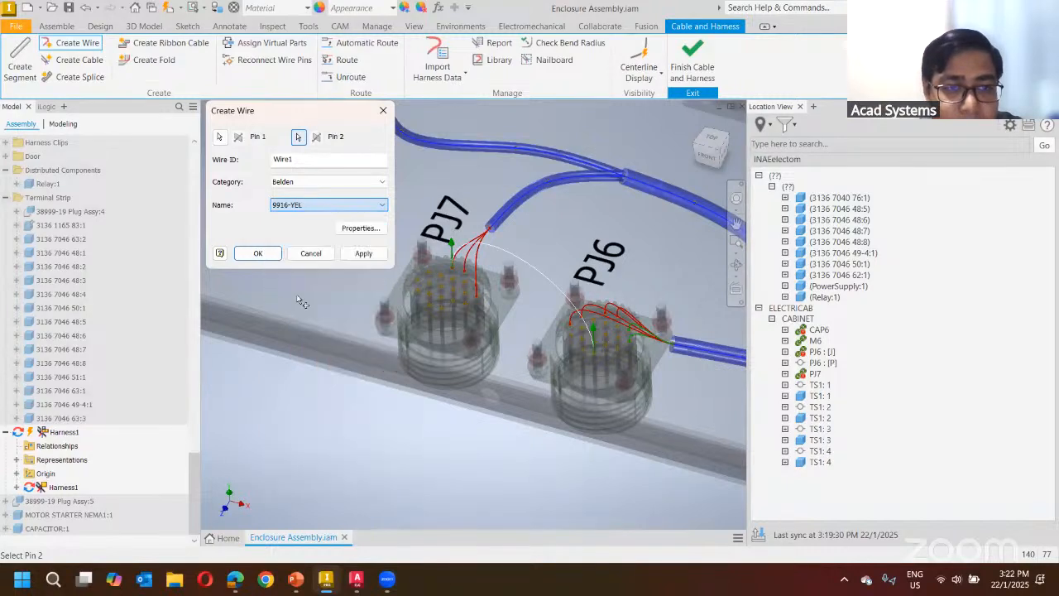
left_click(259, 252)
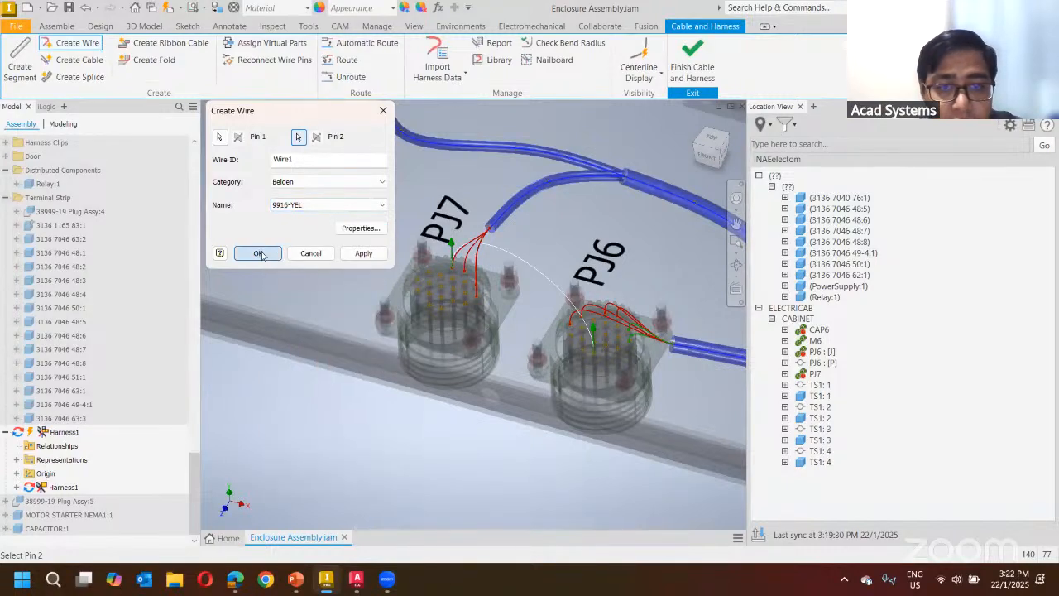
scroll(496, 278, "down", 3)
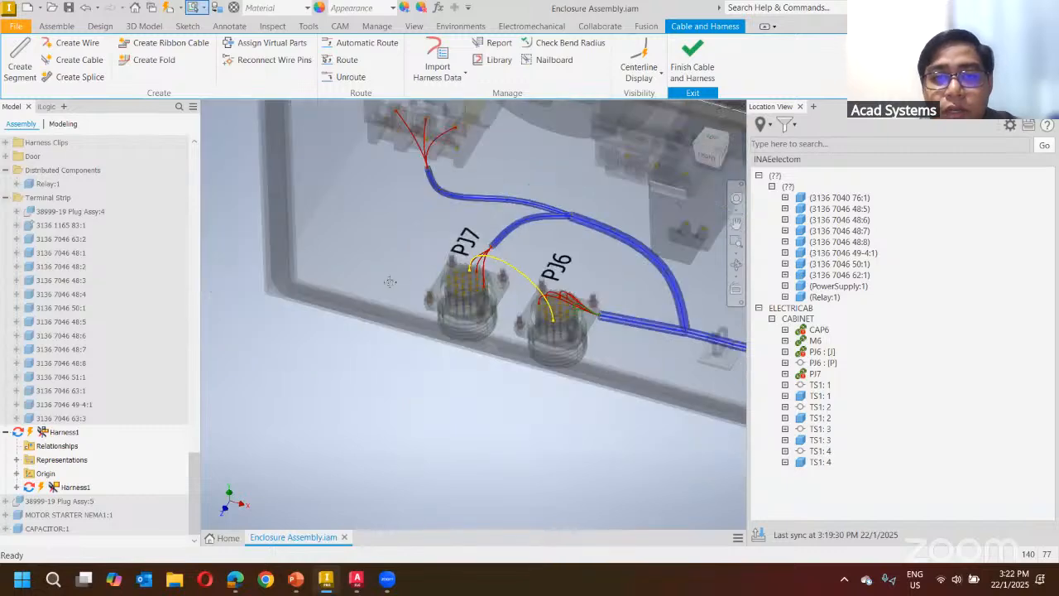
middle_click_drag(468, 281, 389, 282)
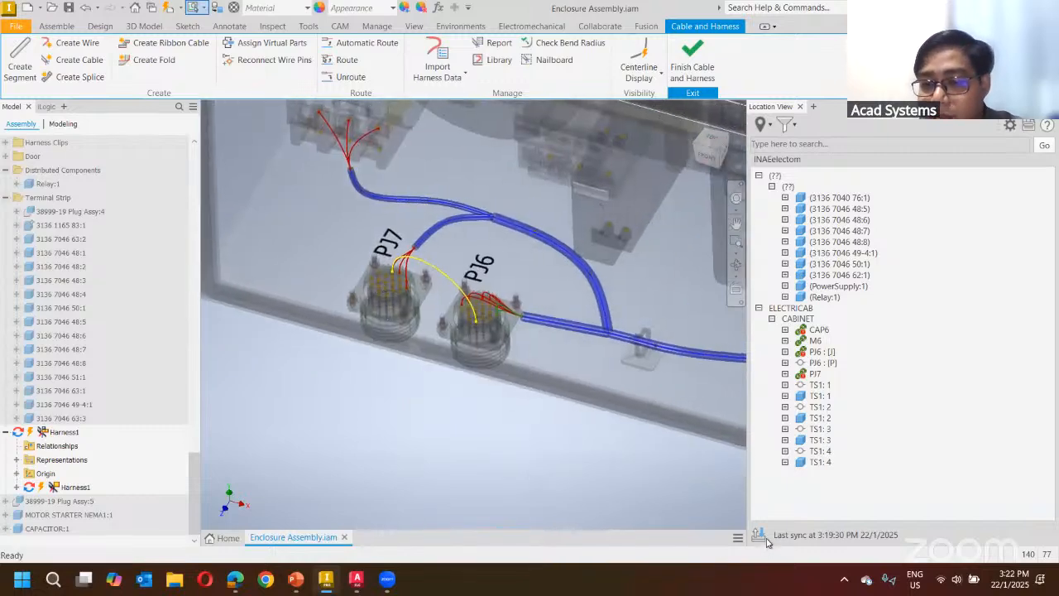
- Switch to AutoCAD Electrical and synchronize the schematic with the electromechanical project
left_click(358, 579)
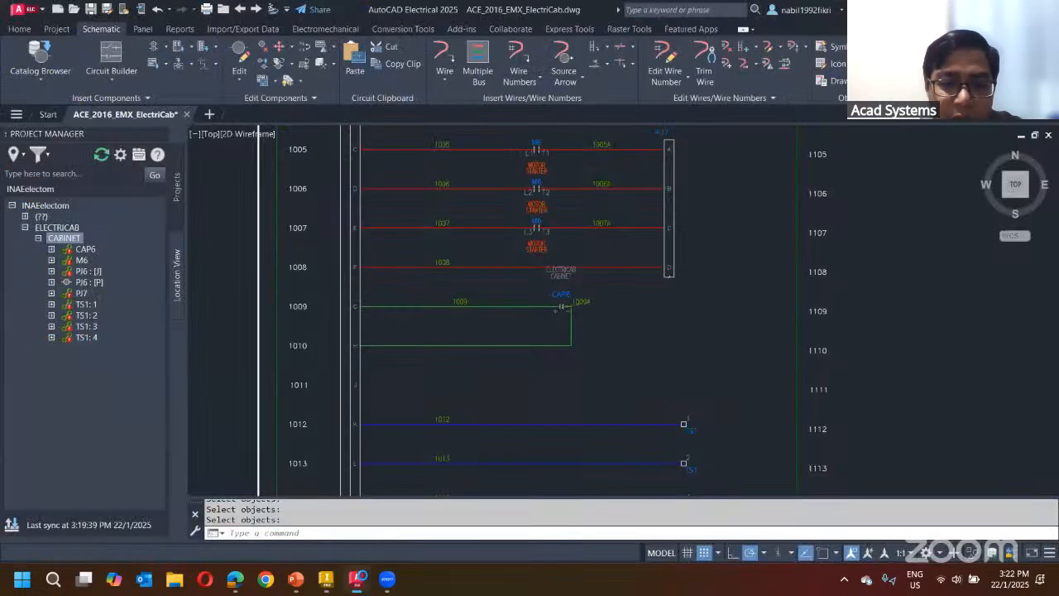
left_click(12, 525)
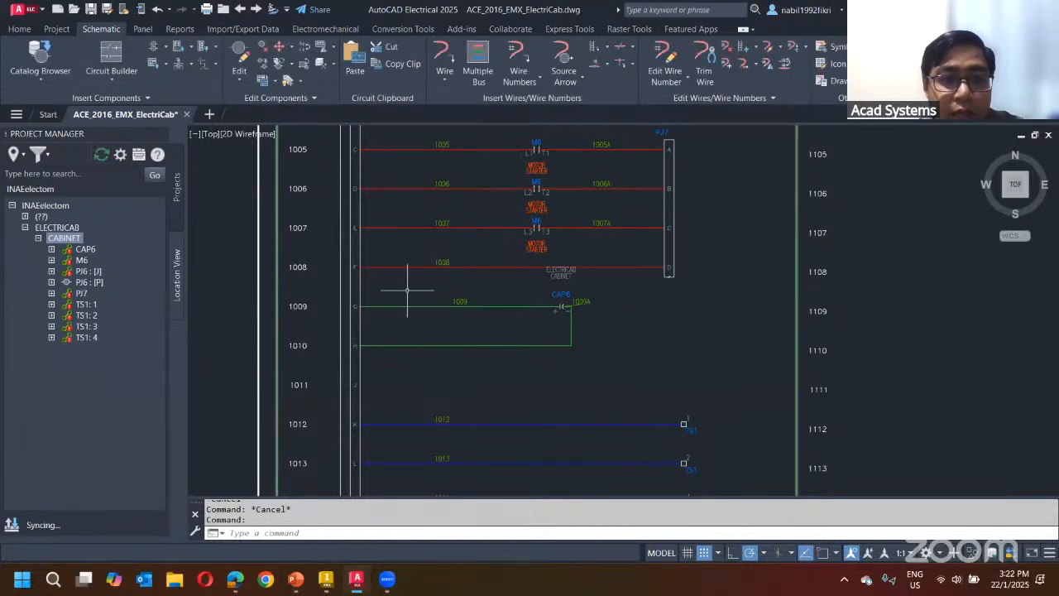
scroll(458, 292, "down", 2)
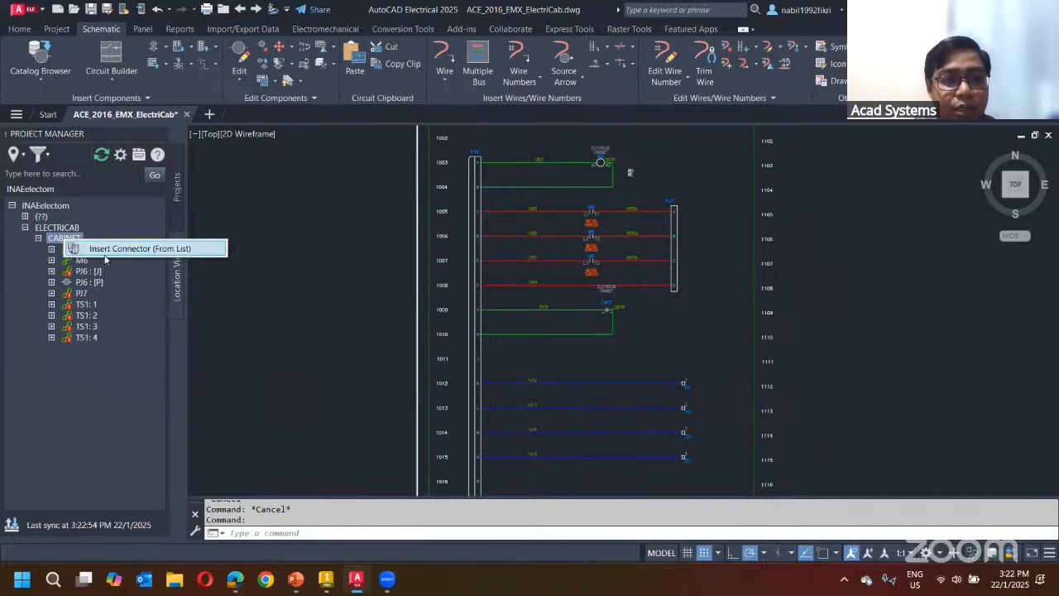
- Wire the placed connectors PJ7 and PJ6 from the CABINET connector list to add Wire1 to the schematic, and close the list
left_click(106, 250)
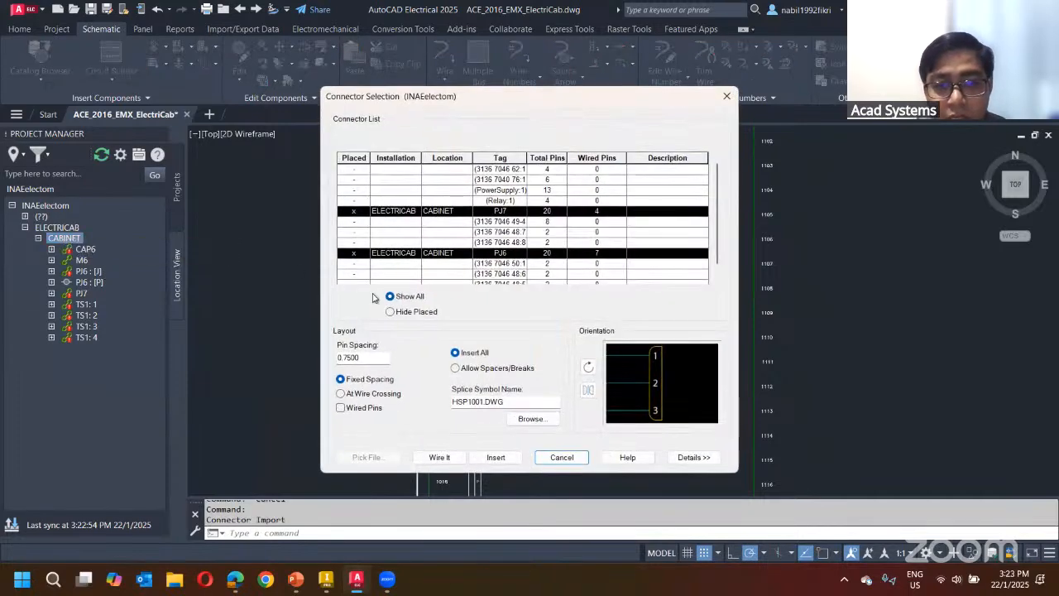
scroll(720, 222, "down", 1)
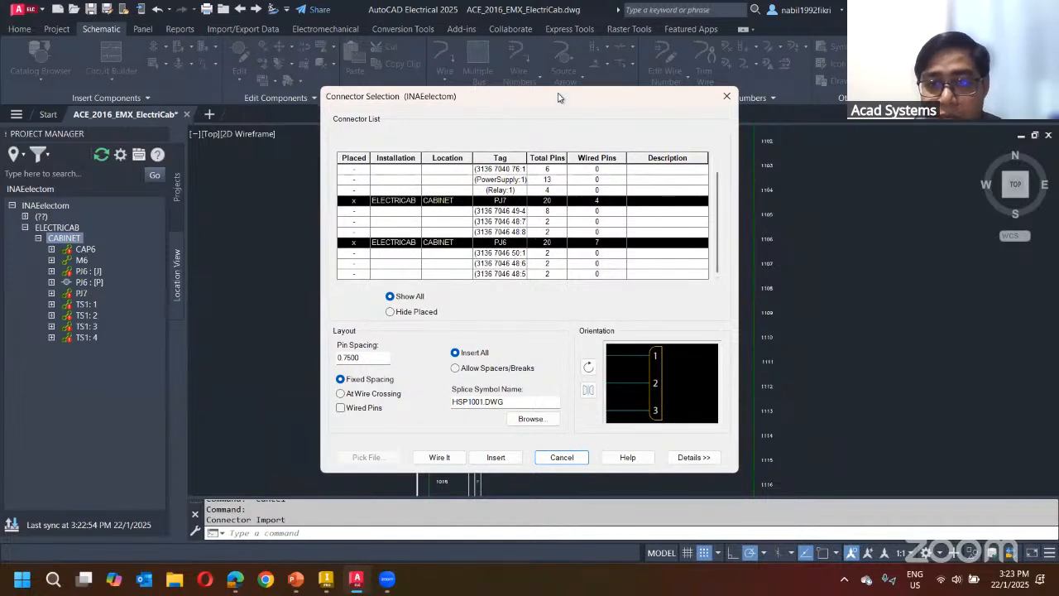
left_click_drag(558, 97, 913, 58)
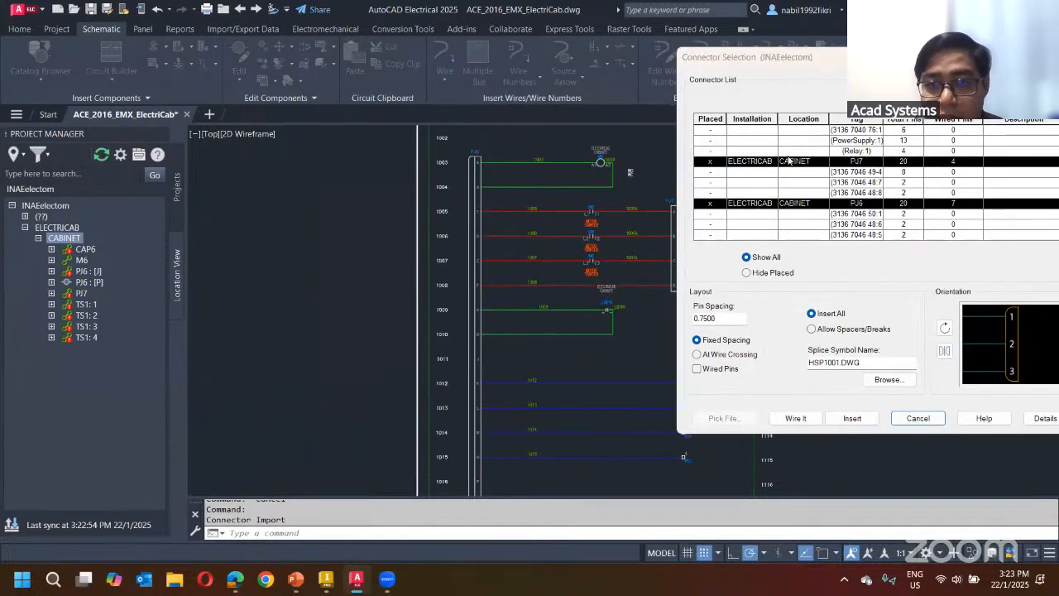
left_click(792, 418)
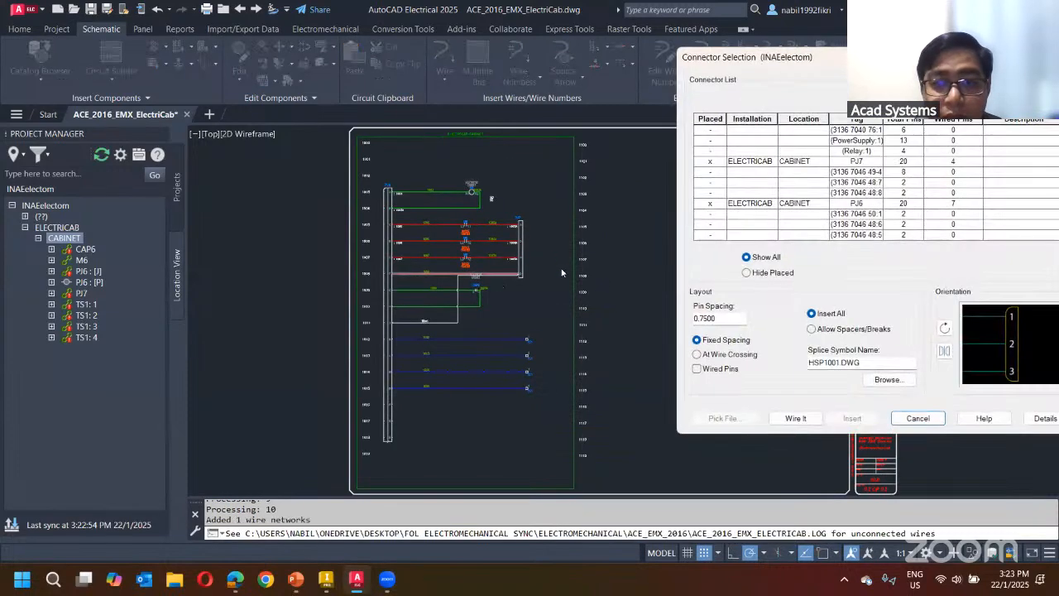
left_click_drag(799, 59, 639, 72)
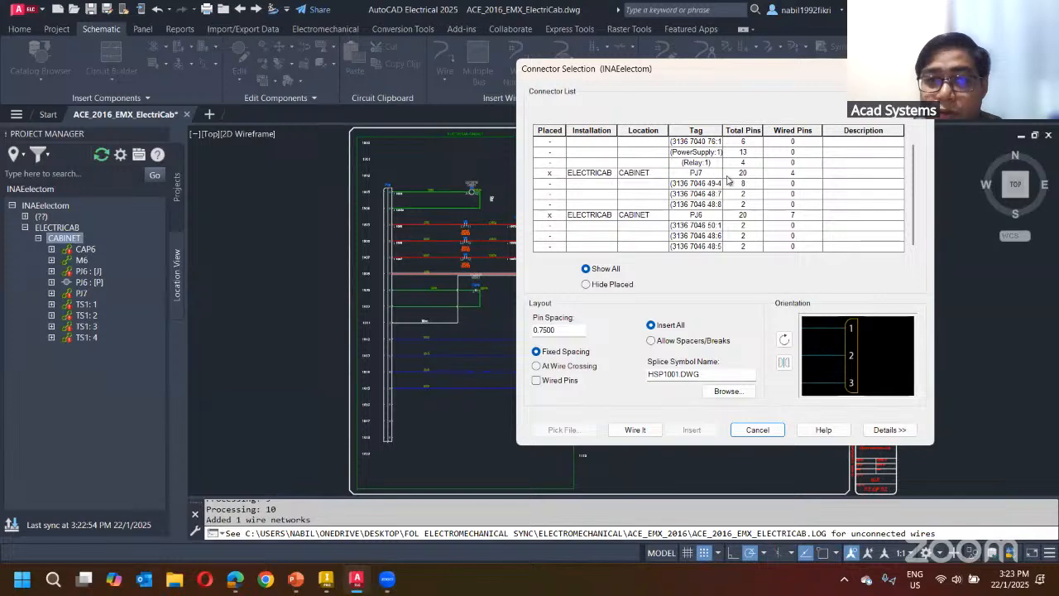
key("Escape")
scroll(496, 297, "up", 5)
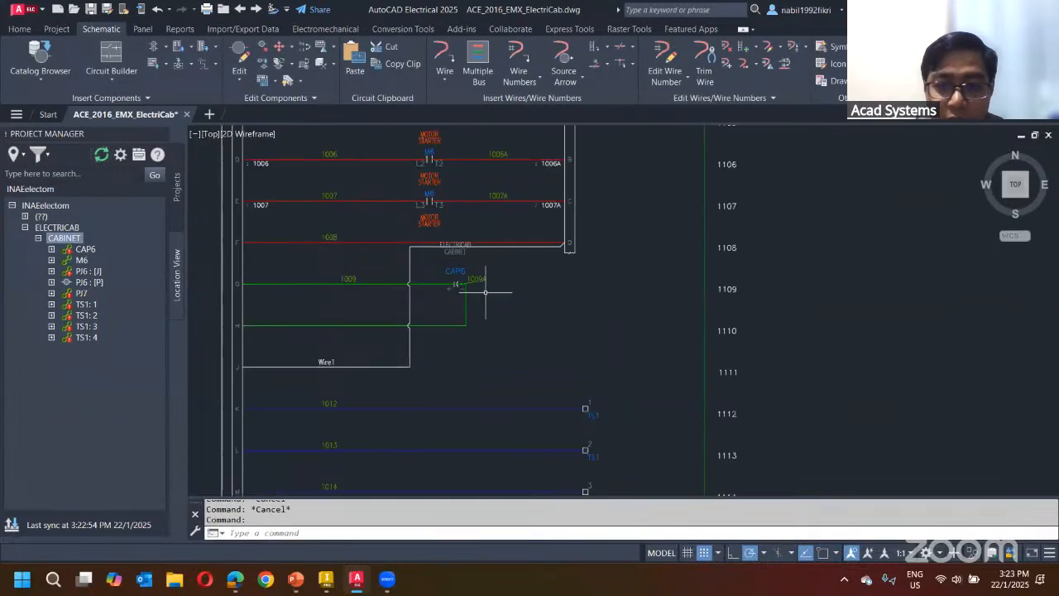
scroll(496, 286, "down", 1)
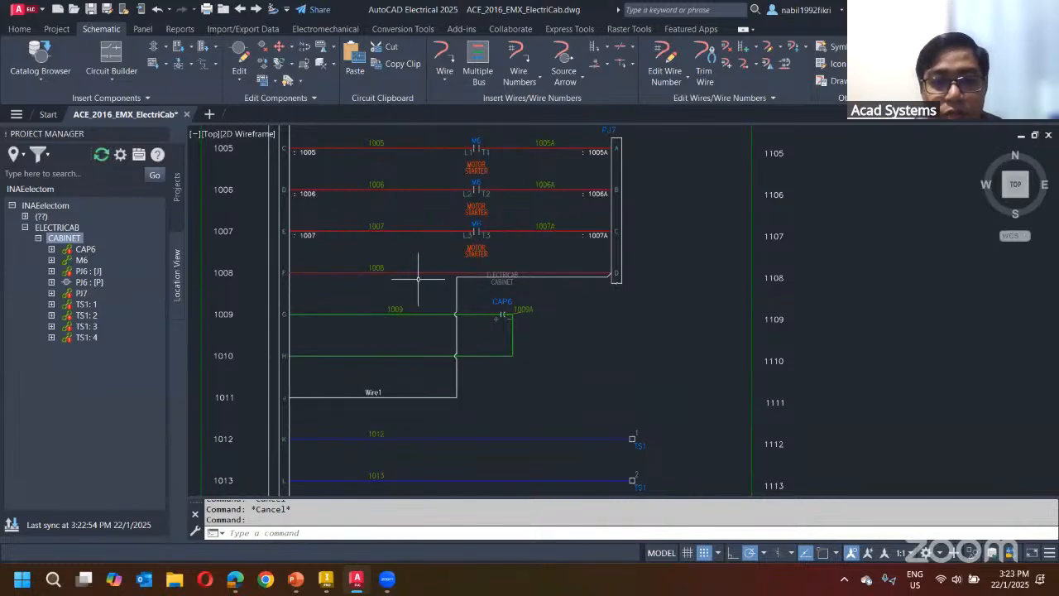
- Change the layer color of wire type 9916-YEL to yellow and apply the wire type edit
scroll(485, 289, "up", 2)
mouse_move(355, 303)
middle_mouse_down()
mouse_move(319, 259)
mouse_move(390, 283)
mouse_move(432, 277)
middle_mouse_up()
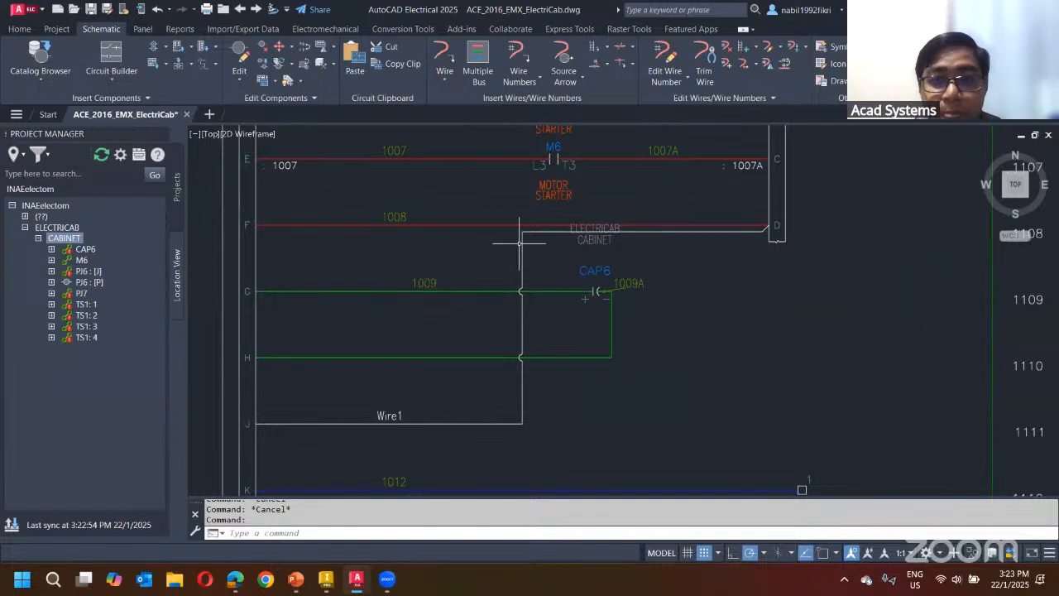
scroll(505, 410, "down", 2)
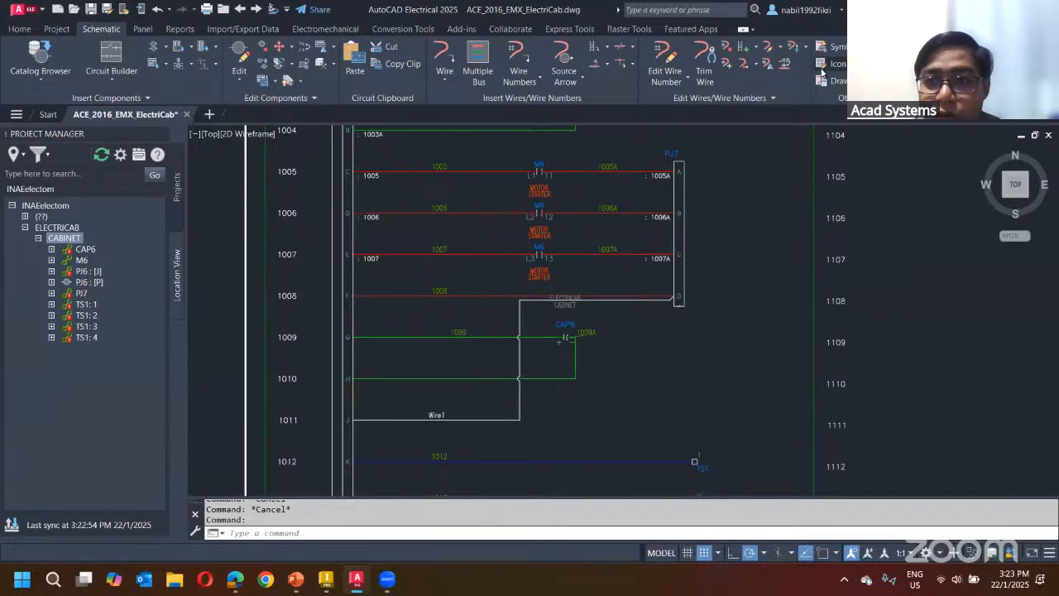
left_click(782, 49)
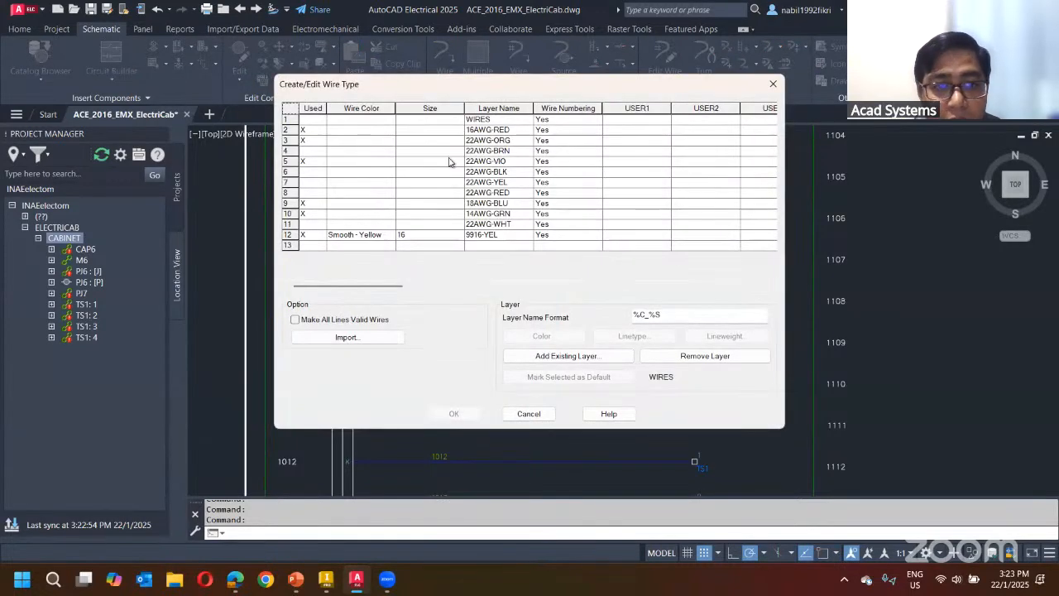
left_click(399, 237)
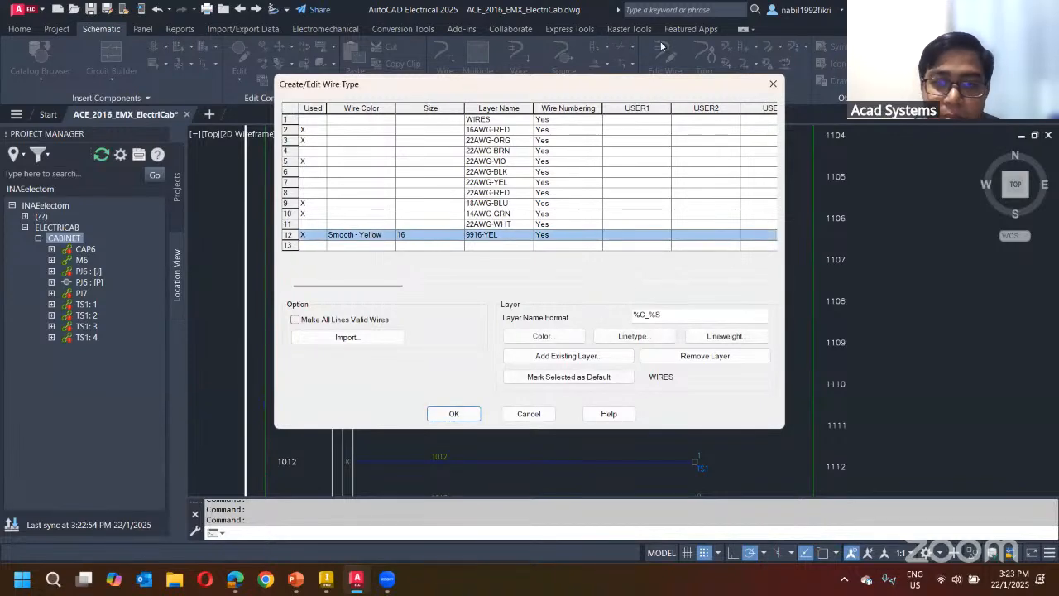
left_click_drag(467, 87, 661, 46)
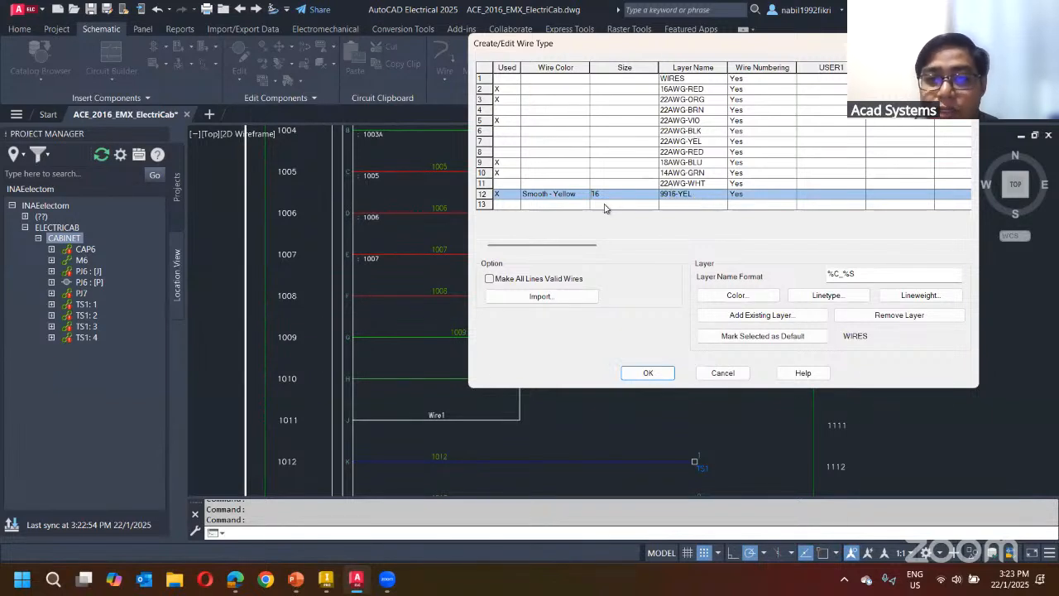
left_click_drag(718, 50, 539, 58)
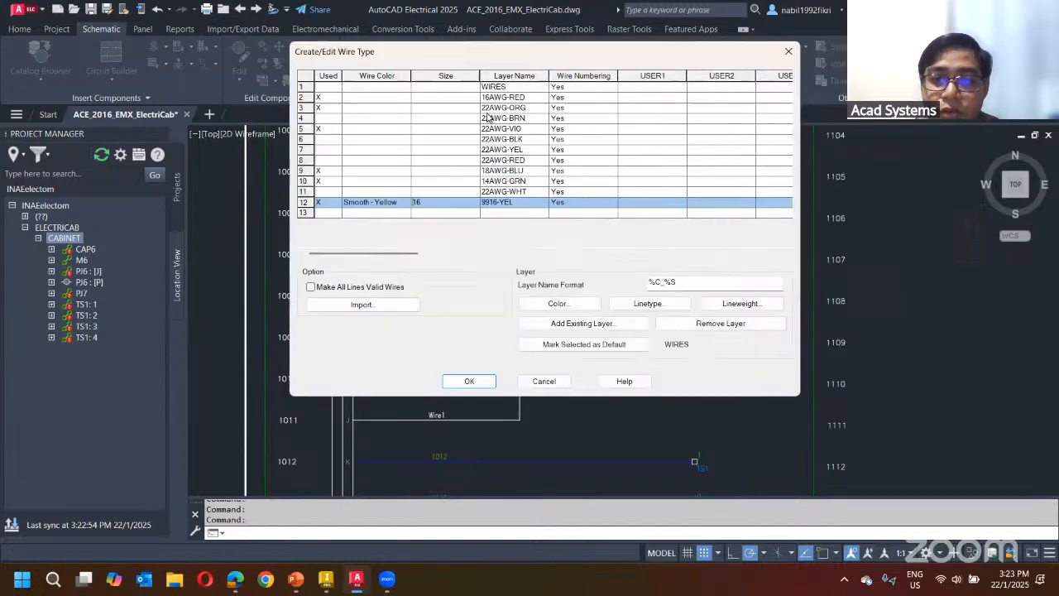
left_click(549, 306)
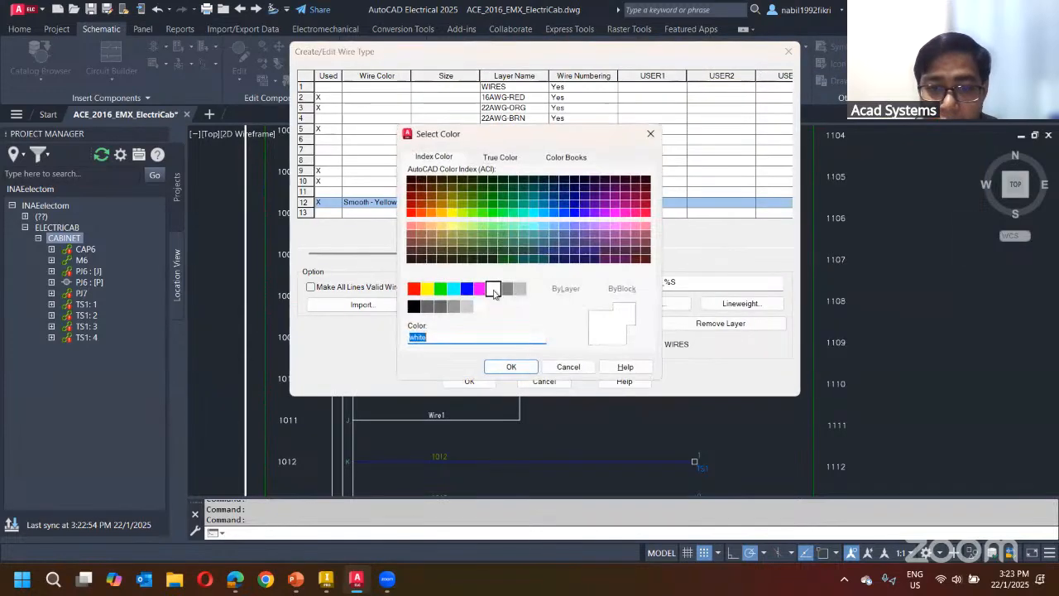
left_click(427, 287)
left_click(510, 372)
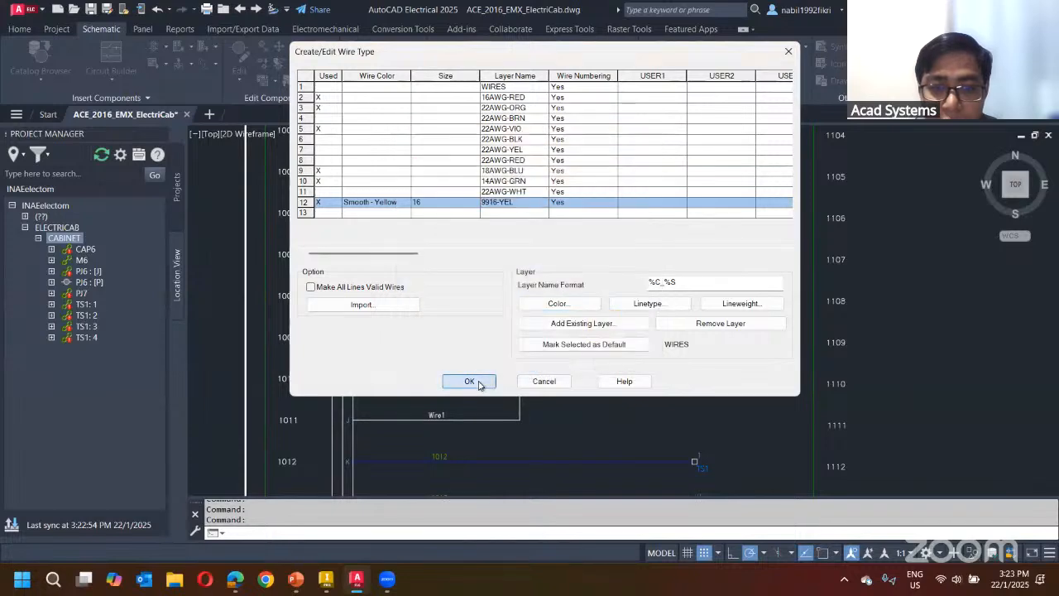
left_click(469, 380)
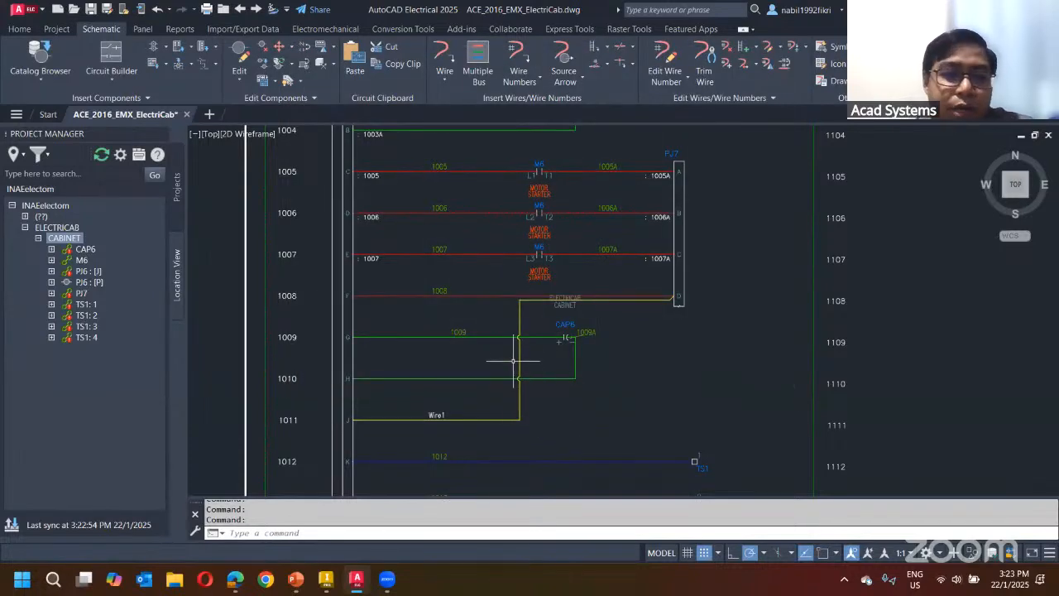
- Examine Wire1 and the surrounding circuits between connectors PJ6 and PJ7 in the schematic
scroll(519, 344, "down", 2)
scroll(520, 344, "down", 2)
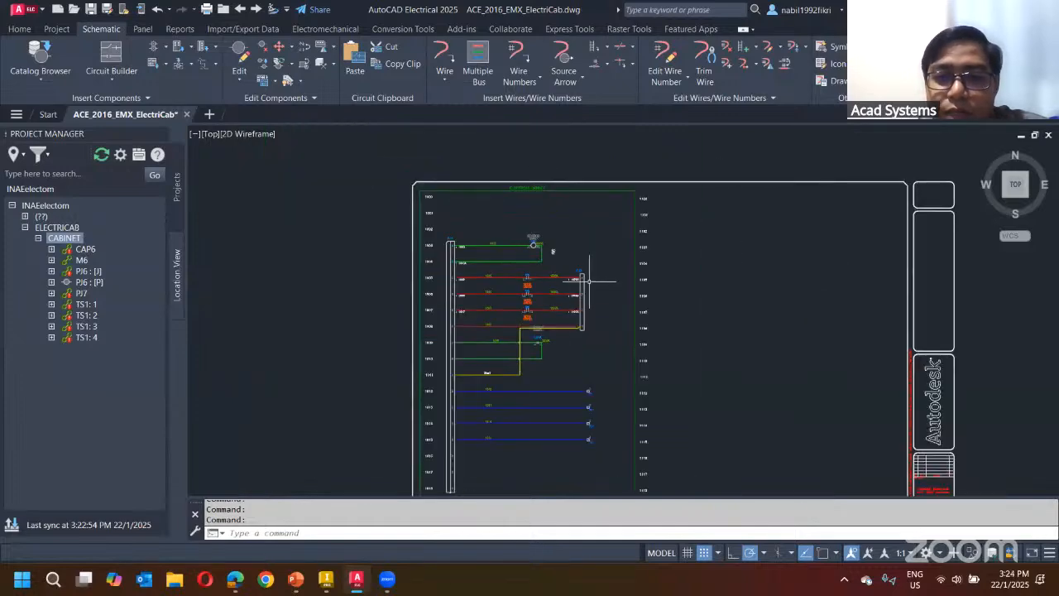
scroll(546, 248, "up", 1)
scroll(546, 265, "down", 1)
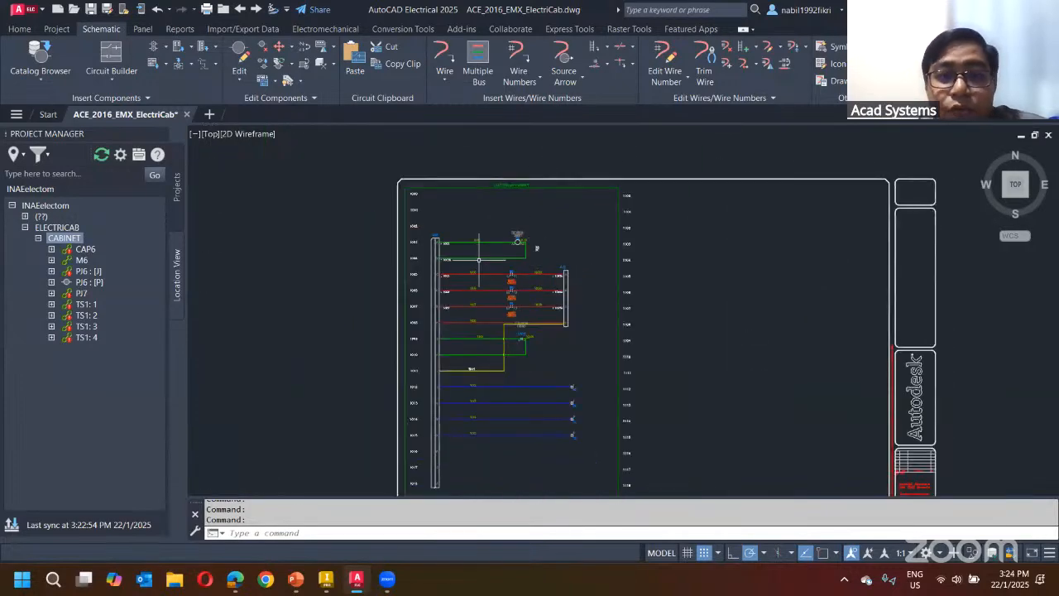
scroll(483, 256, "up", 3)
middle_click_drag(492, 247, 432, 256)
scroll(536, 276, "down", 1)
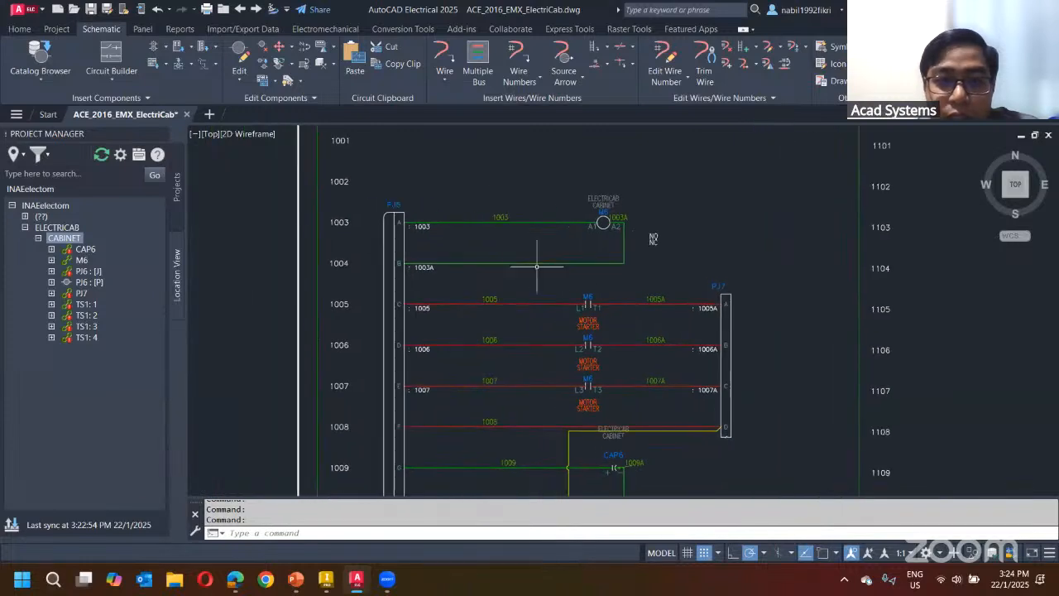
scroll(534, 279, "down", 1)
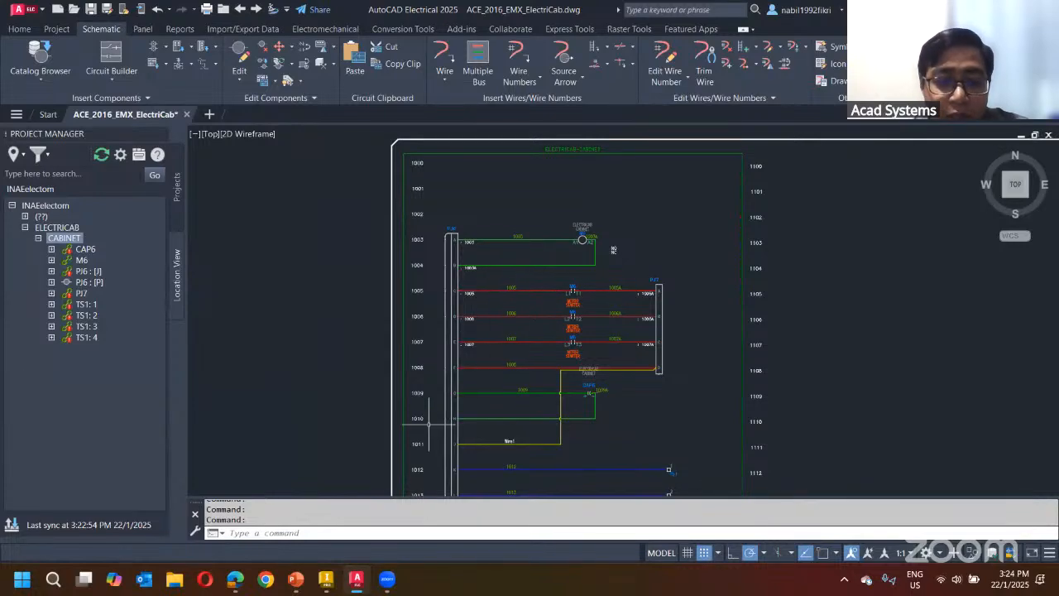
- Switch to Inventor and finish the cable and harness editing to return to the enclosure assembly
left_click(325, 578)
scroll(503, 318, "down", 4)
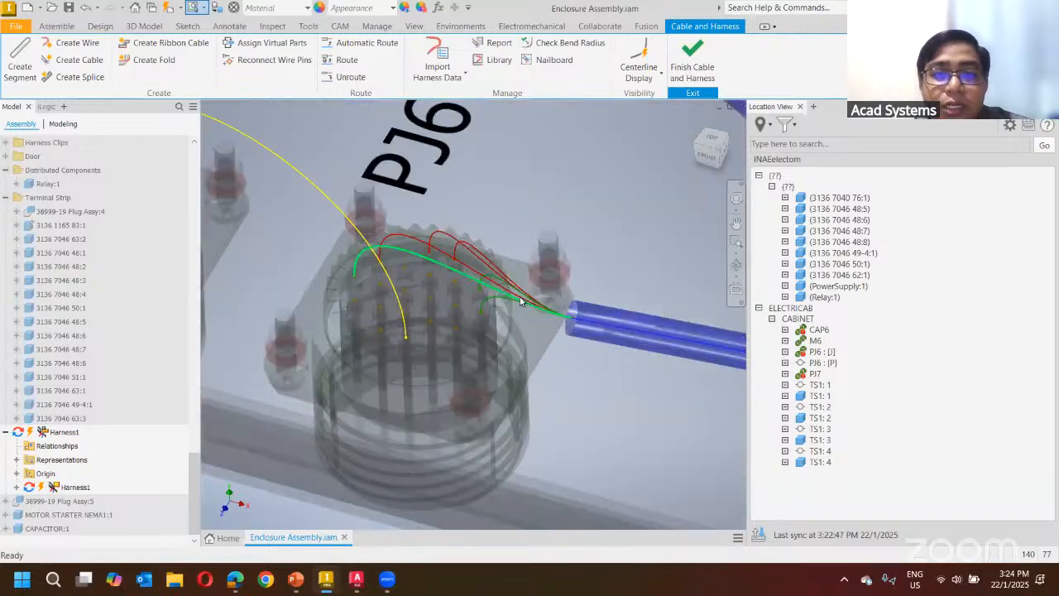
scroll(521, 296, "up", 7)
left_click(685, 56)
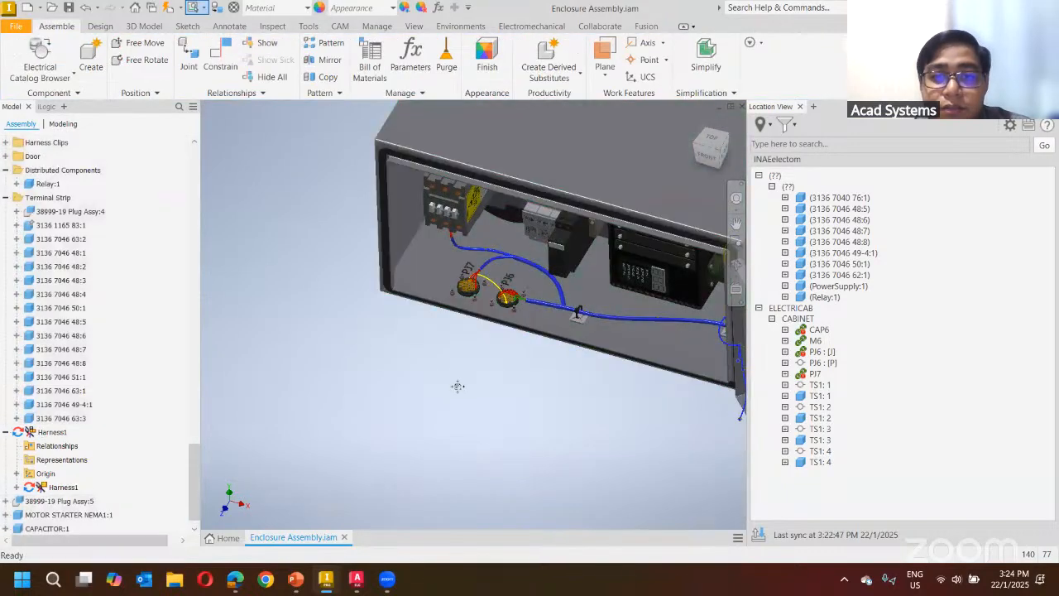
- Inspect the harness and the new wire between connectors PJ7 and PJ6 inside the enclosure
middle_click_drag(458, 384, 431, 419)
scroll(442, 331, "down", 3)
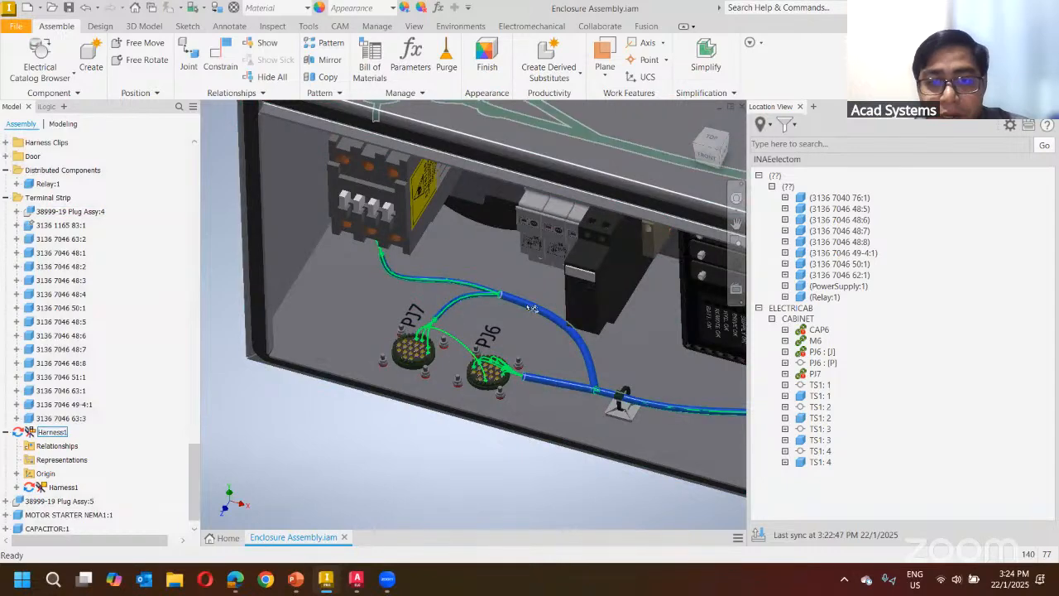
scroll(408, 425, "up", 3)
scroll(364, 301, "down", 3)
middle_click_drag(496, 353, 386, 304)
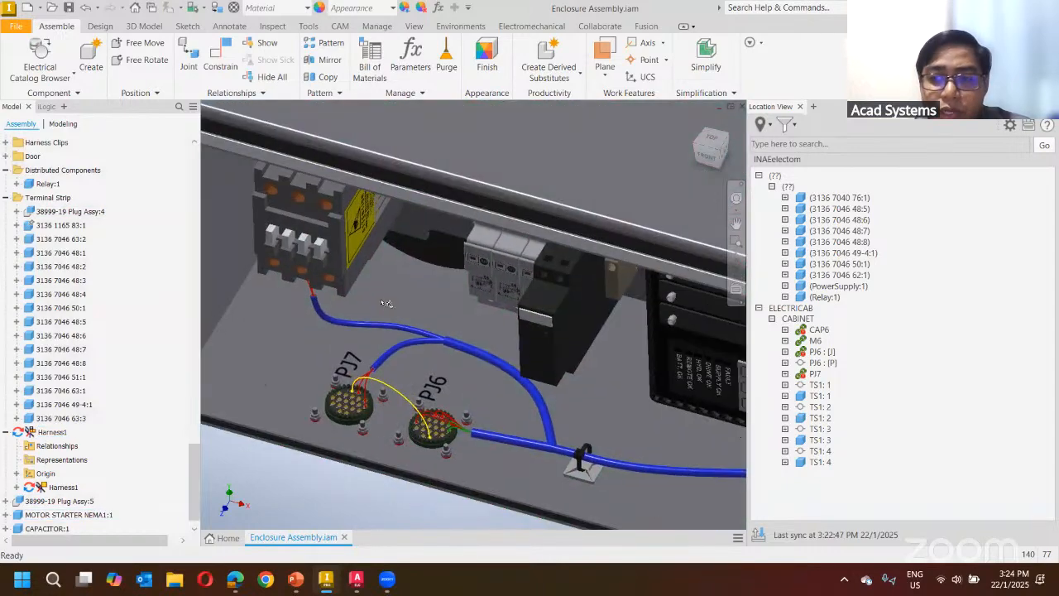
left_click(321, 290)
left_click(316, 303)
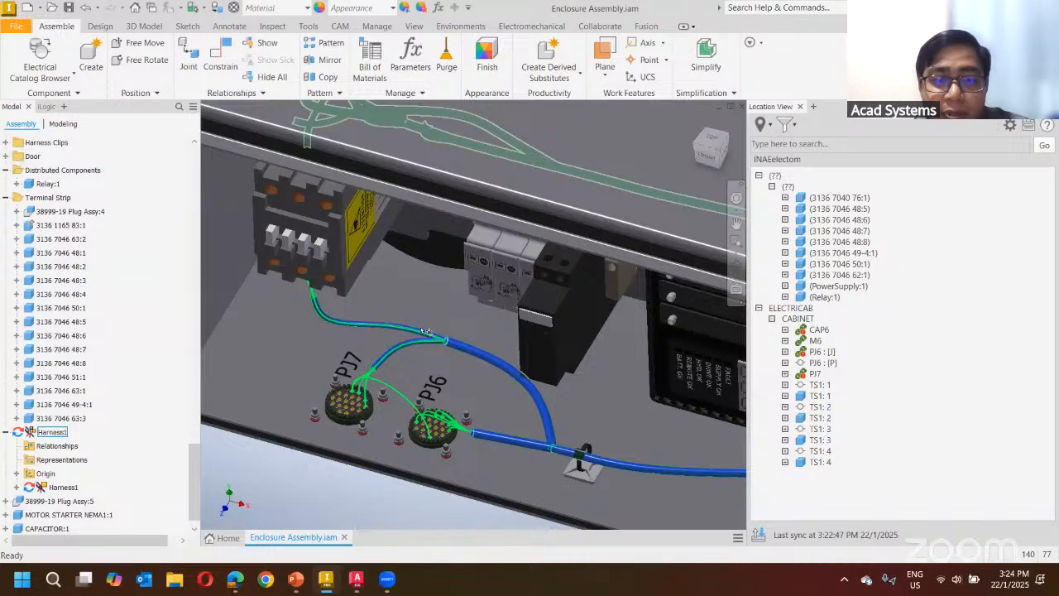
scroll(535, 418, "up", 3)
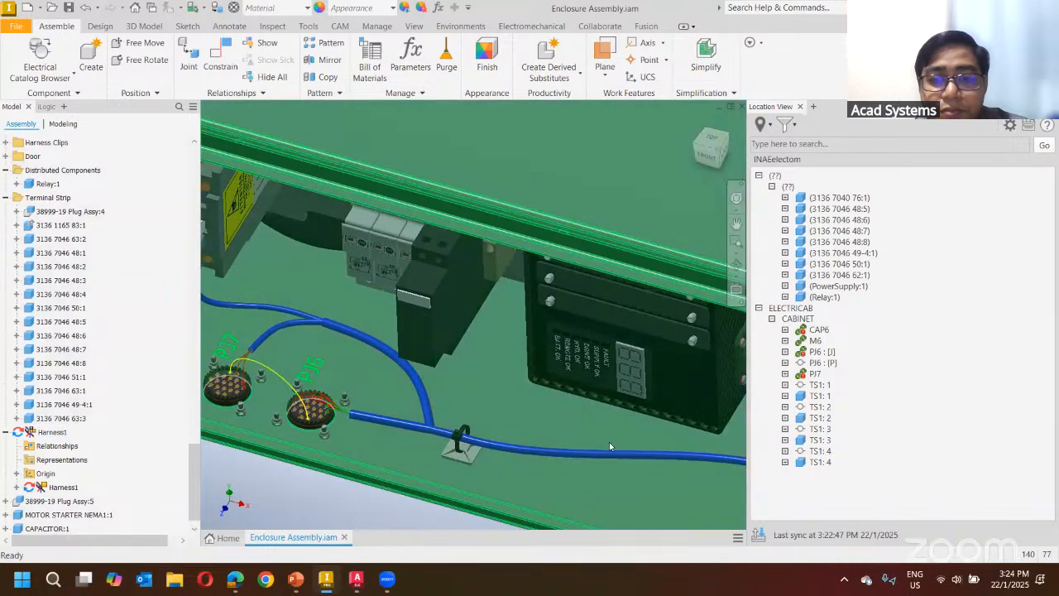
scroll(659, 410, "up", 2)
scroll(655, 395, "down", 3)
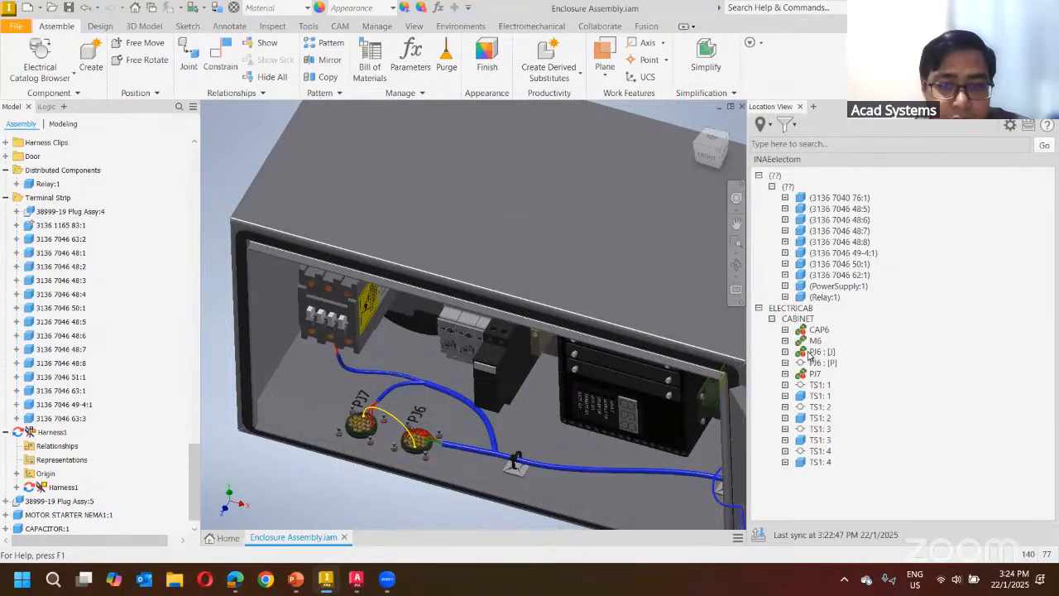
- Synchronize the electromechanical project in Inventor, and switch to AutoCAD Electrical to synchronize it there as well
left_click(757, 534)
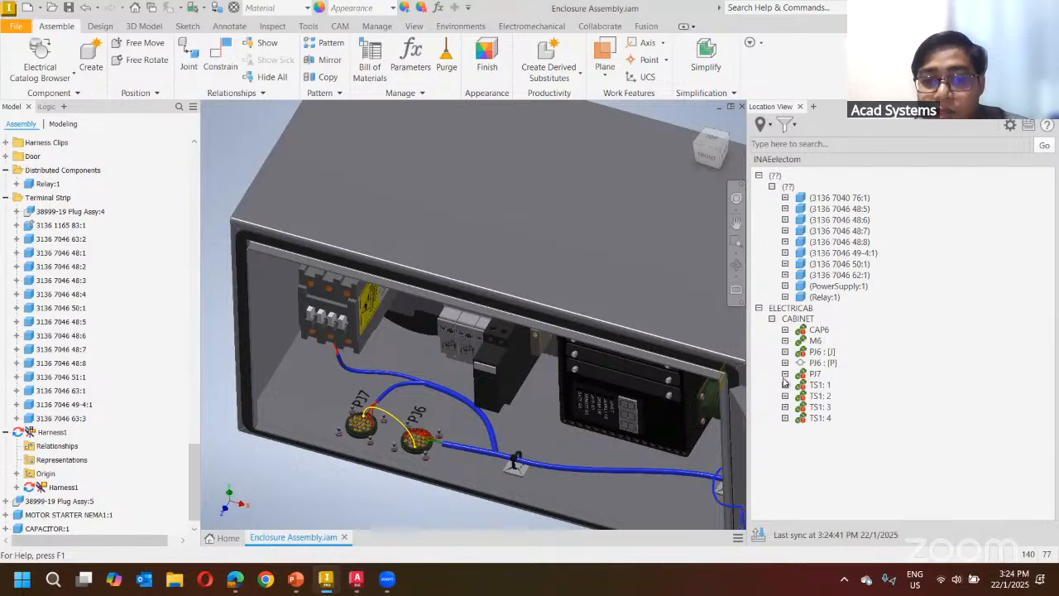
middle_click_drag(447, 380, 413, 277, "shift")
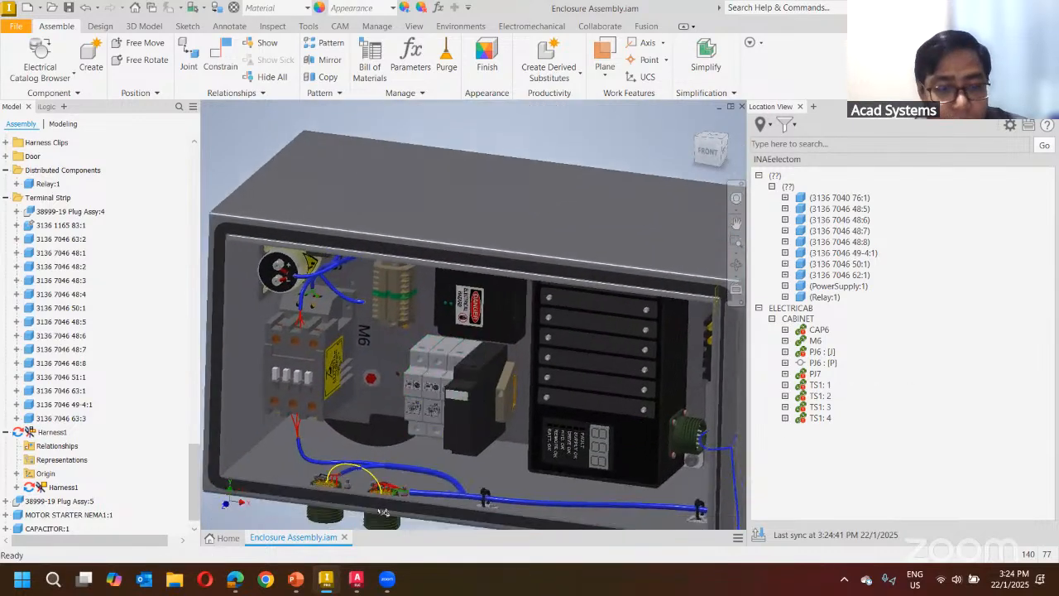
left_click(357, 578)
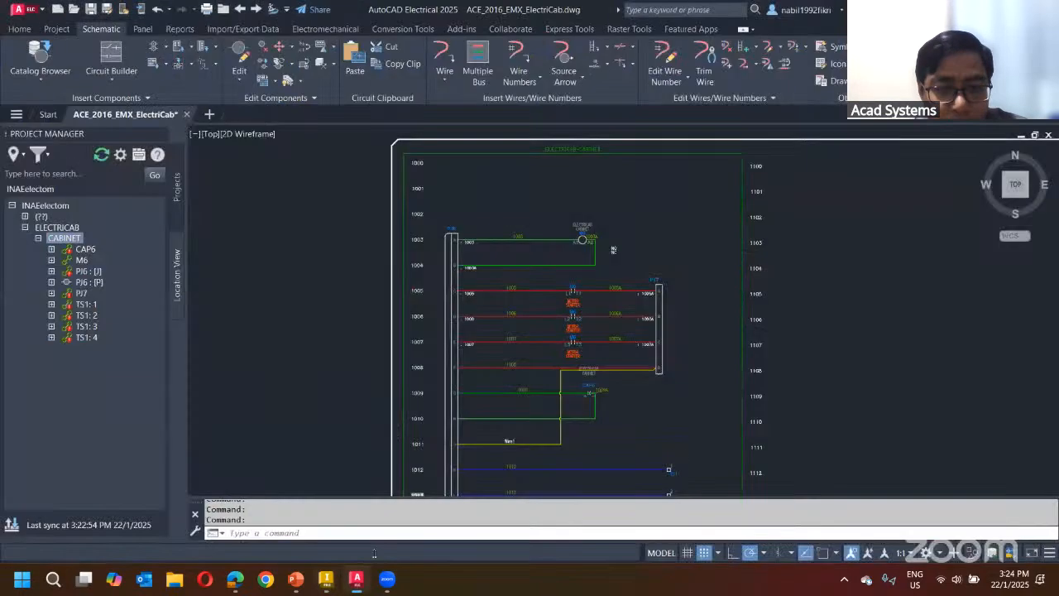
left_click(15, 526)
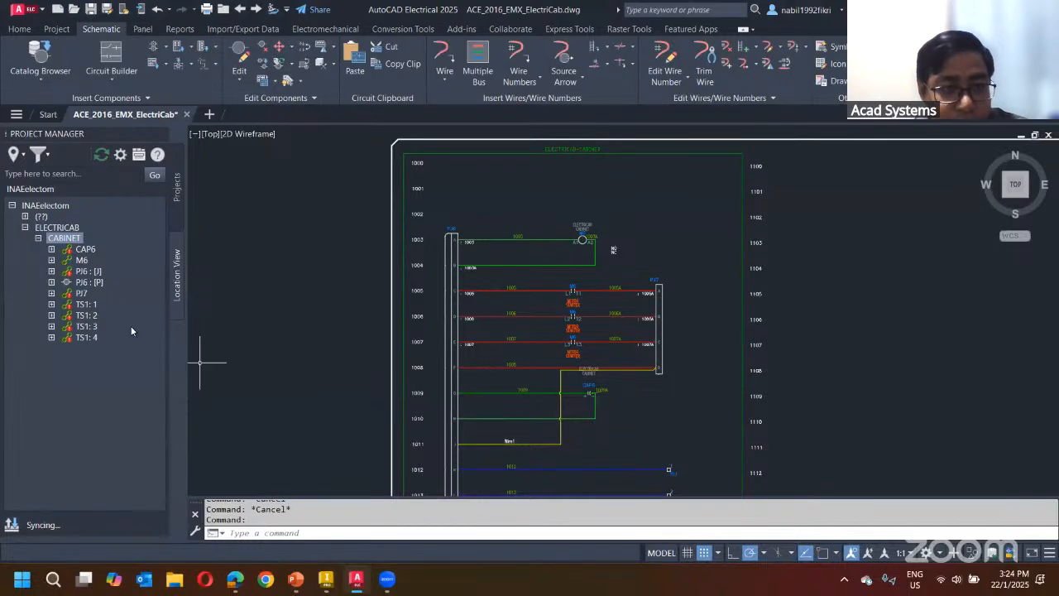
scroll(492, 383, "down", 2)
- Switch to Inventor, show the location view's details, and review CAP6, PJ6 : [J], PJ7 and terminal TS1: 1
left_click(325, 579)
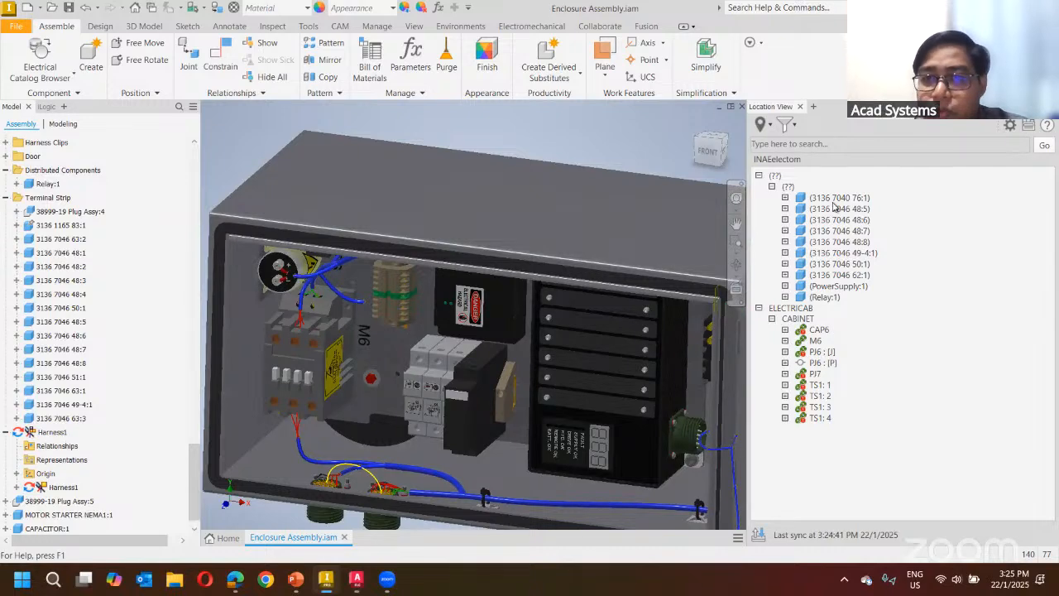
left_click(1029, 126)
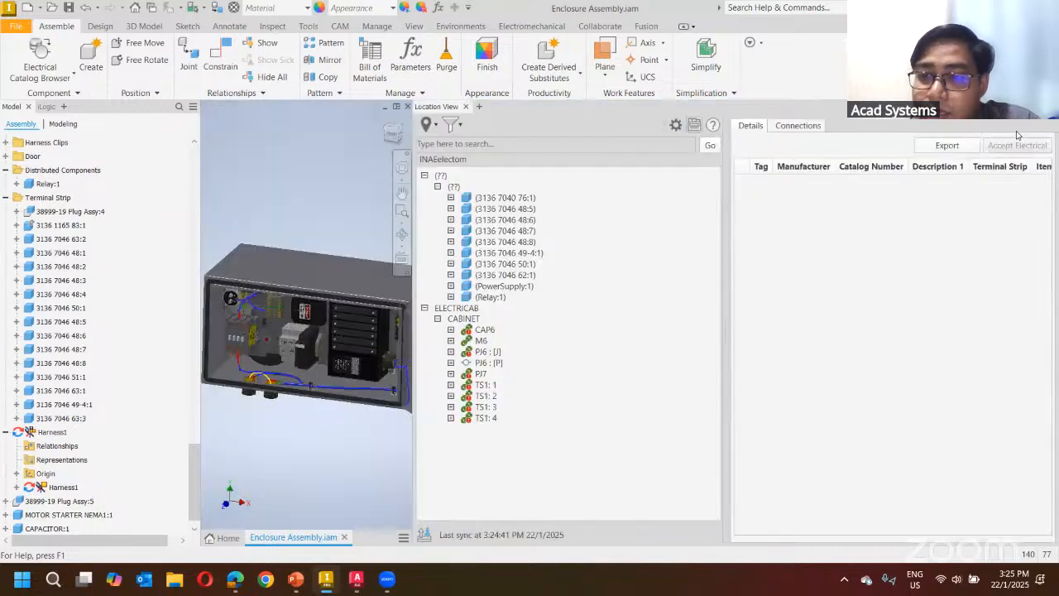
left_click(484, 330)
left_click(484, 352)
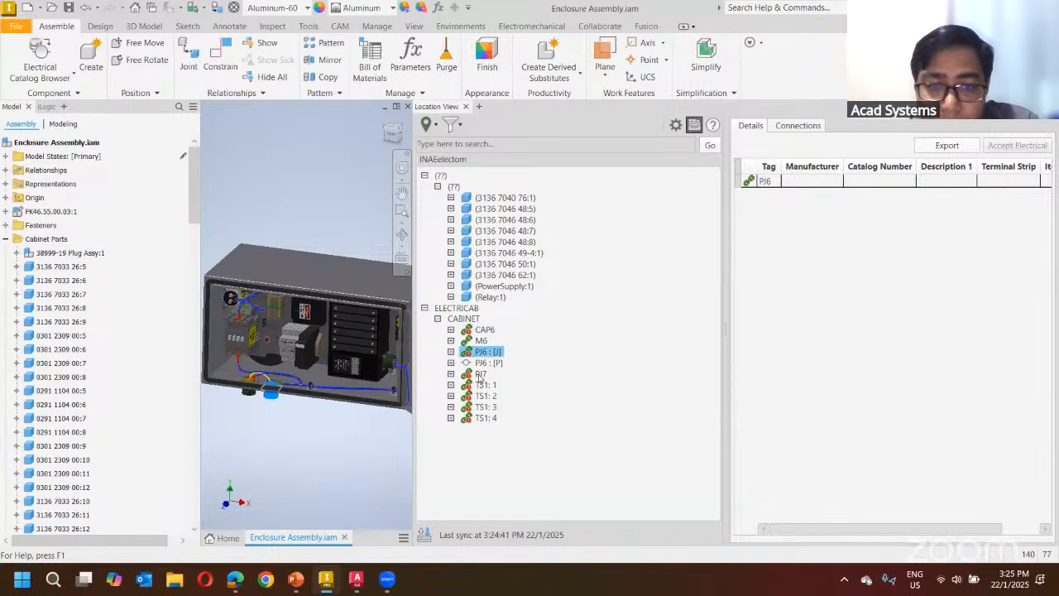
left_click(479, 375)
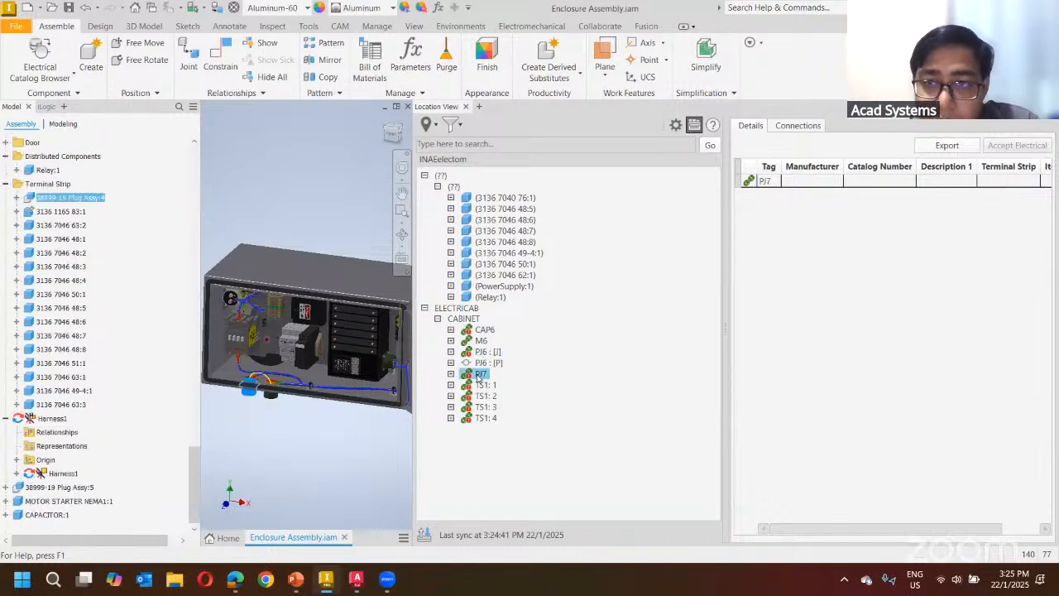
left_click(806, 186)
left_click(480, 386)
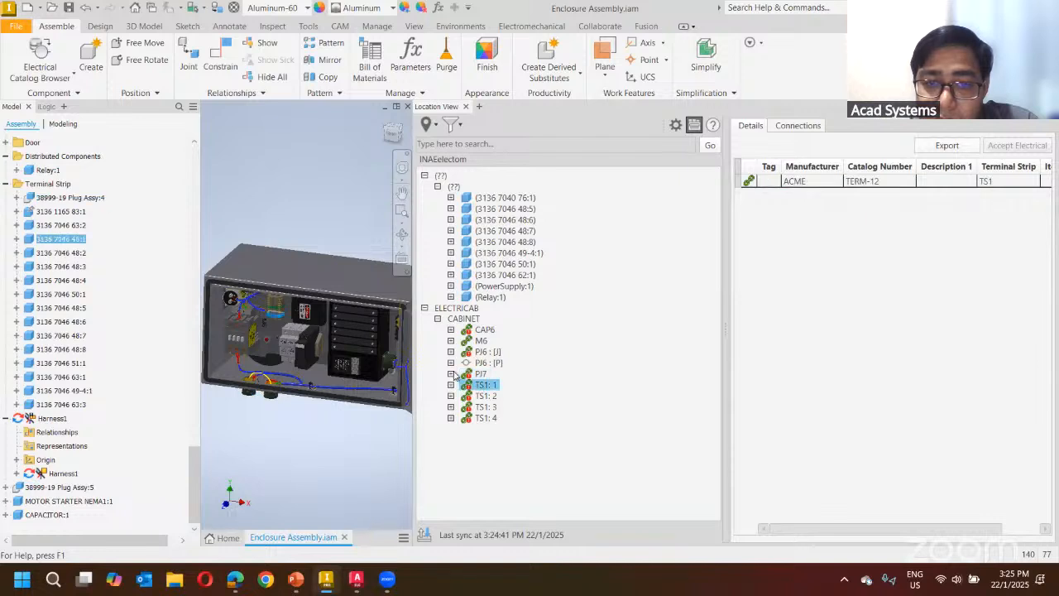
- Examine pin D in the pin list of PJ7 and the details of terminals TS1: 4 and TS1: 2
left_click(451, 374)
left_click(486, 417)
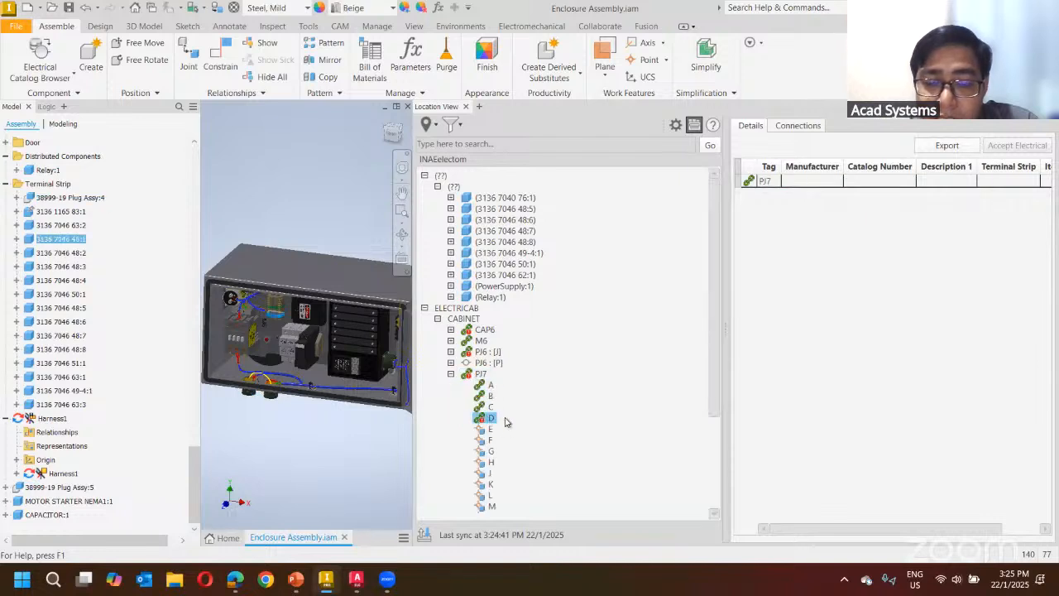
scroll(501, 420, "down", 3)
scroll(496, 350, "up", 2)
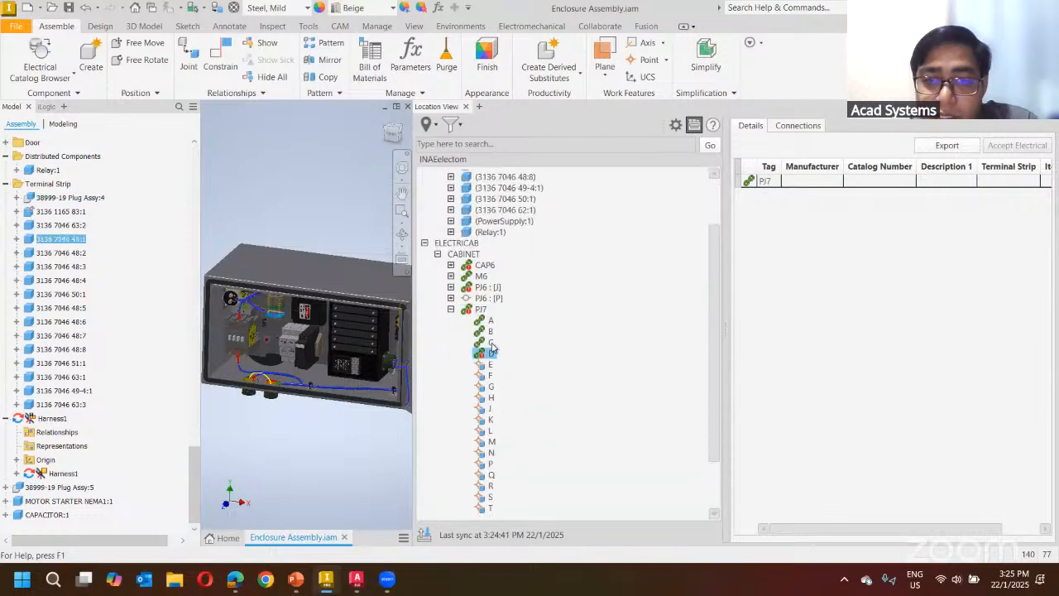
left_click(451, 308)
left_click(486, 418)
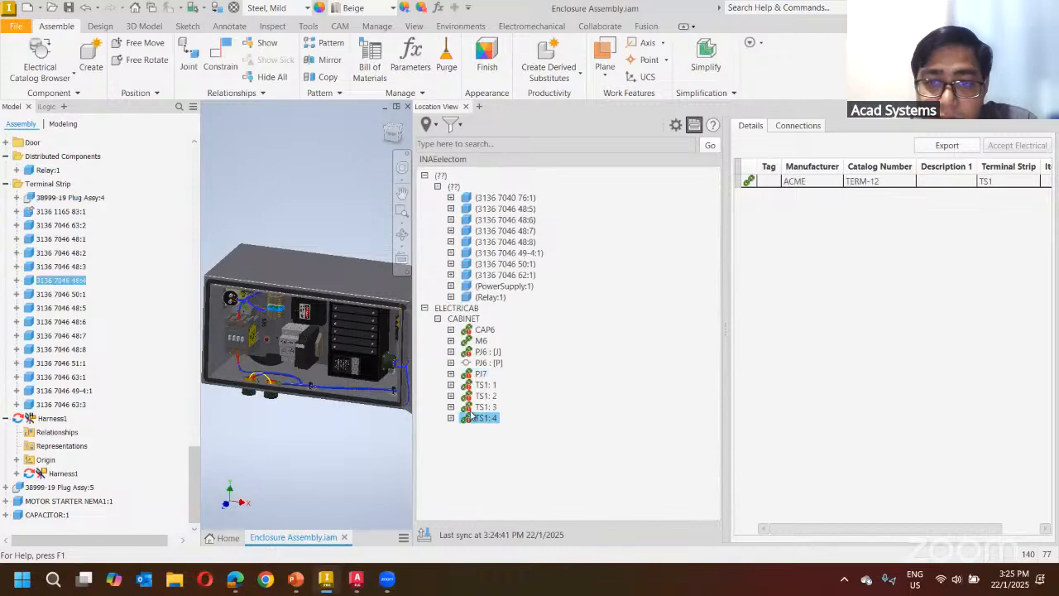
left_click(485, 395)
- Switch to AutoCAD Electrical, show the location view's details, and review PJ7 and terminals TS1: 1, TS1: 3 and TS1: 2
left_click(356, 579)
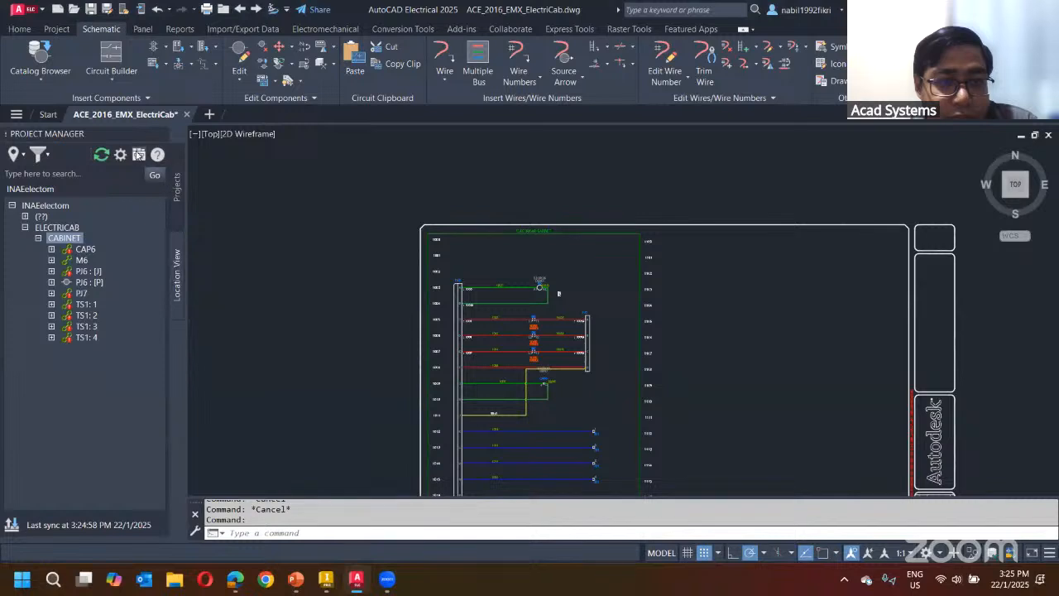
left_click(139, 154)
left_click(87, 304)
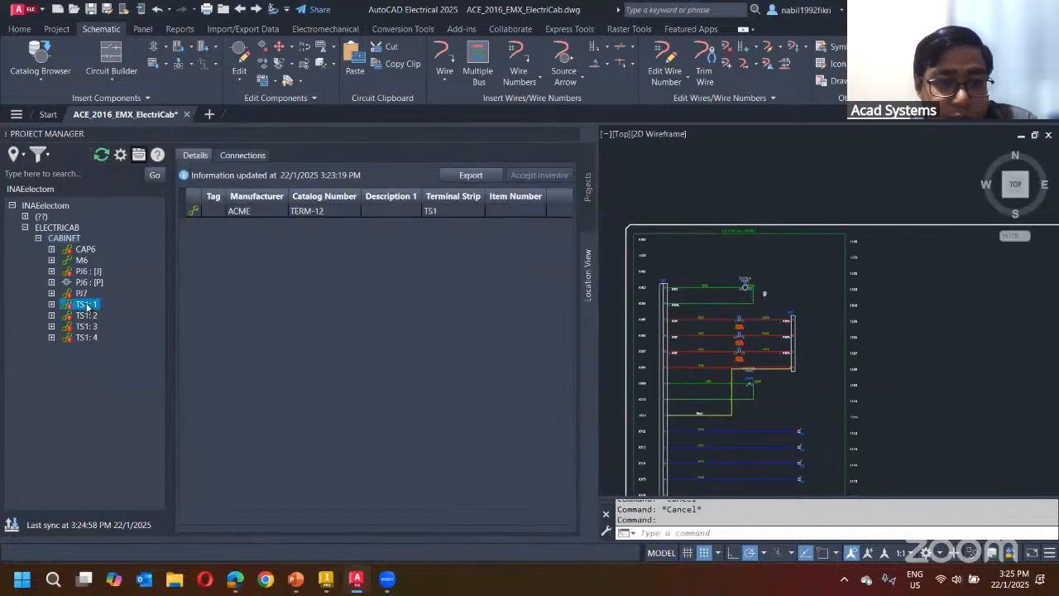
left_click(83, 293)
left_click(86, 327)
left_click(91, 317)
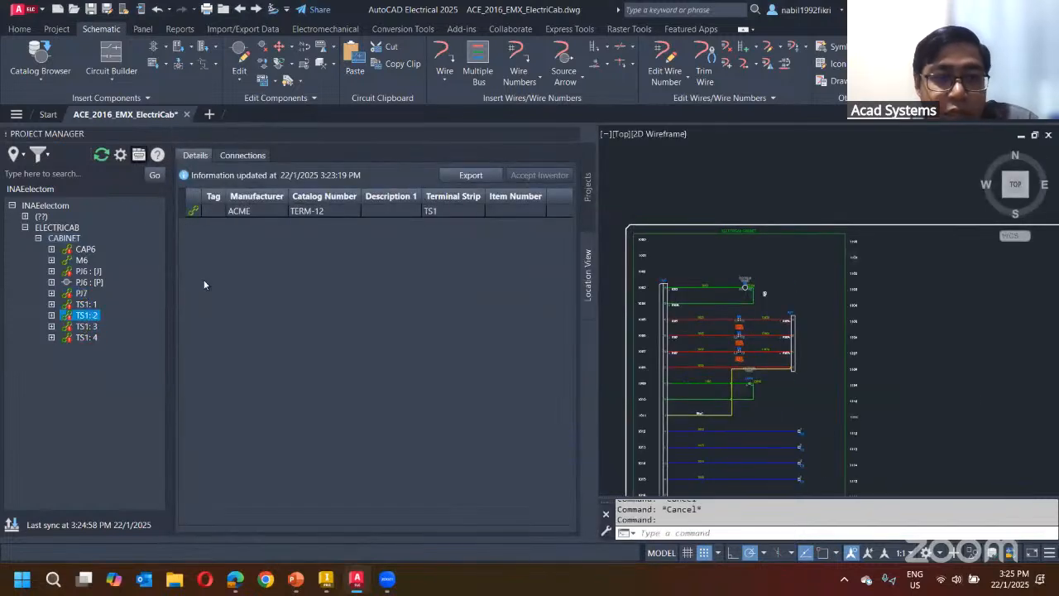
- Switch to Inventor and review the connections of terminal TS1: 2, CAP6 and the whole CABINET location, from wire number to wire length
left_click(326, 578)
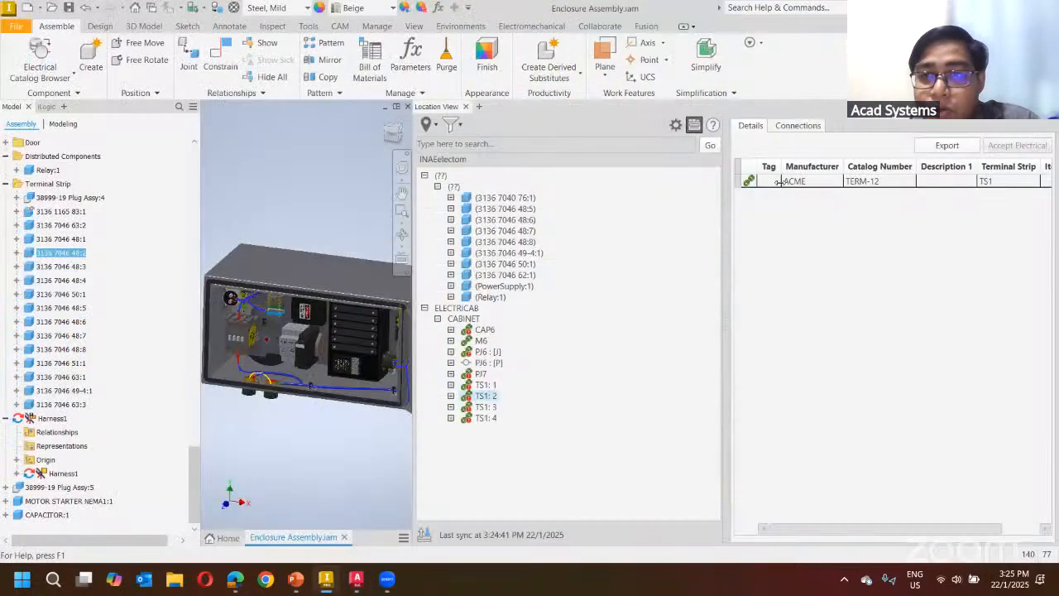
left_click(796, 126)
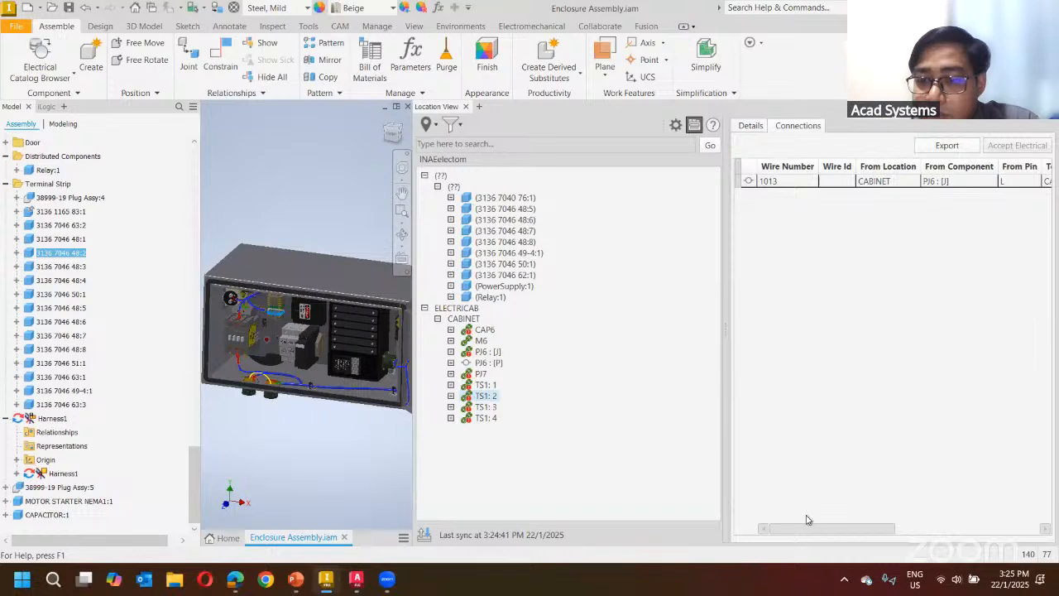
left_click_drag(802, 529, 964, 529)
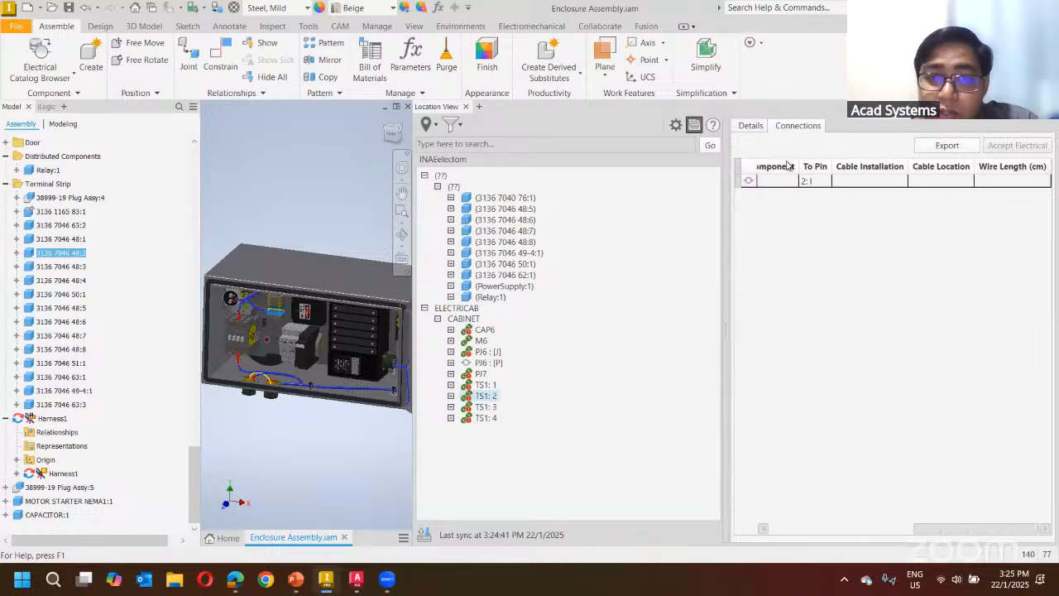
left_click(484, 330)
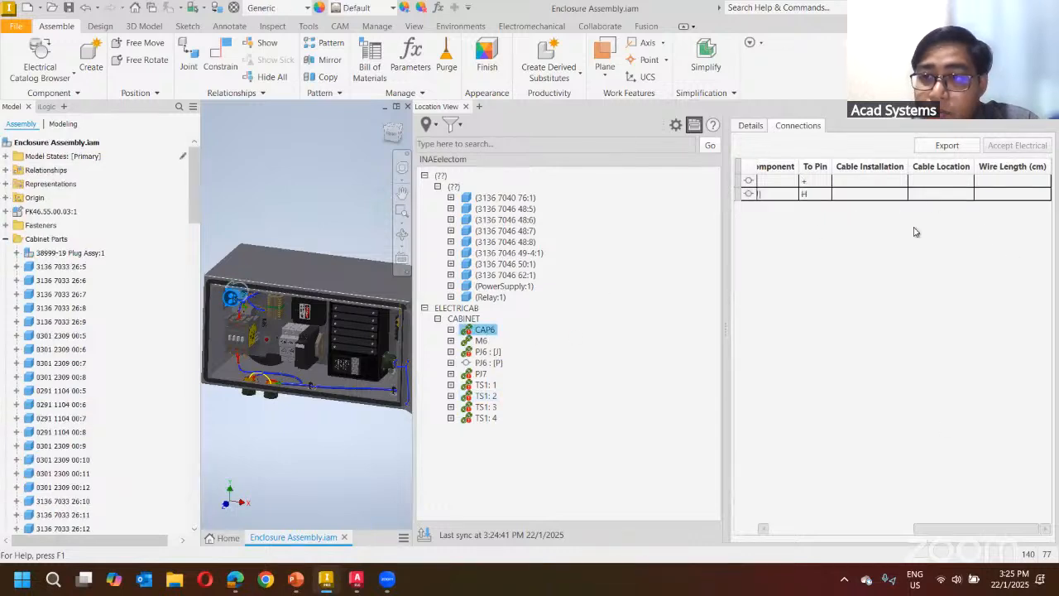
left_click(465, 319)
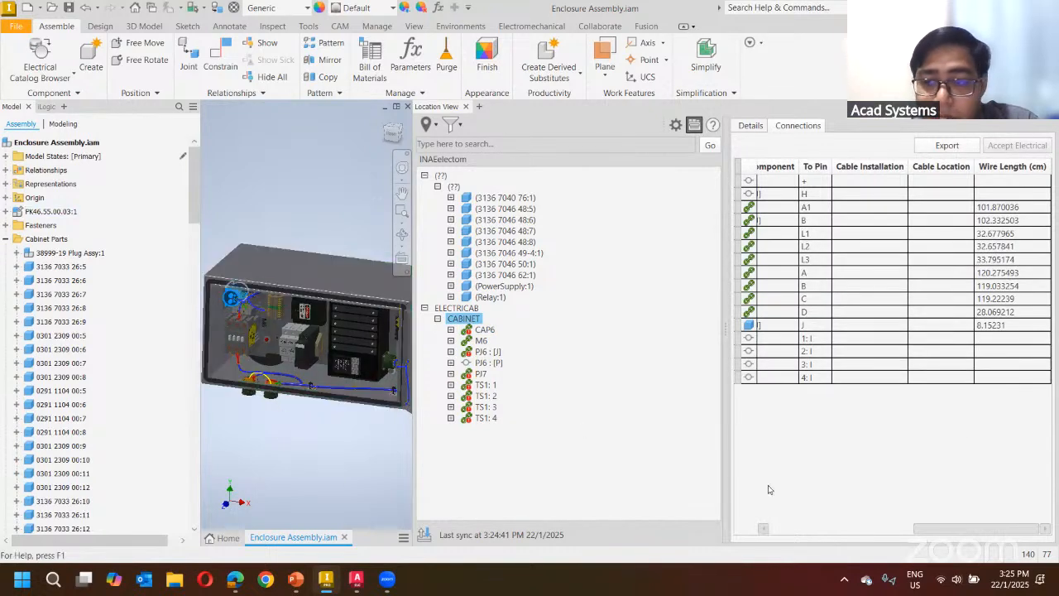
left_click_drag(933, 532, 733, 537)
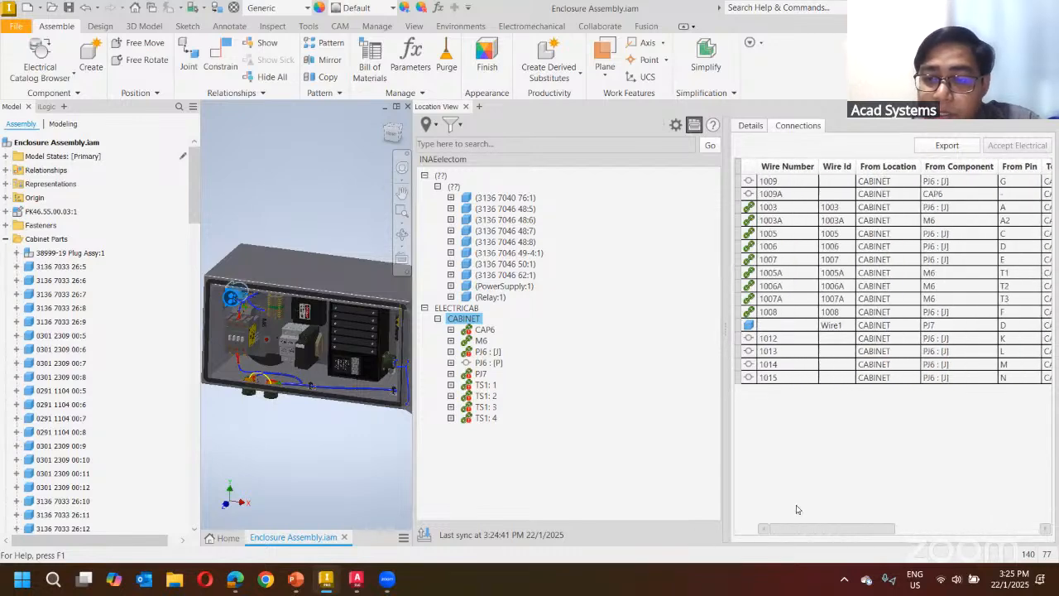
- Switch to AutoCAD Electrical and review the connections of terminal TS1: 2 in the location view, through to the cable location
left_click(356, 578)
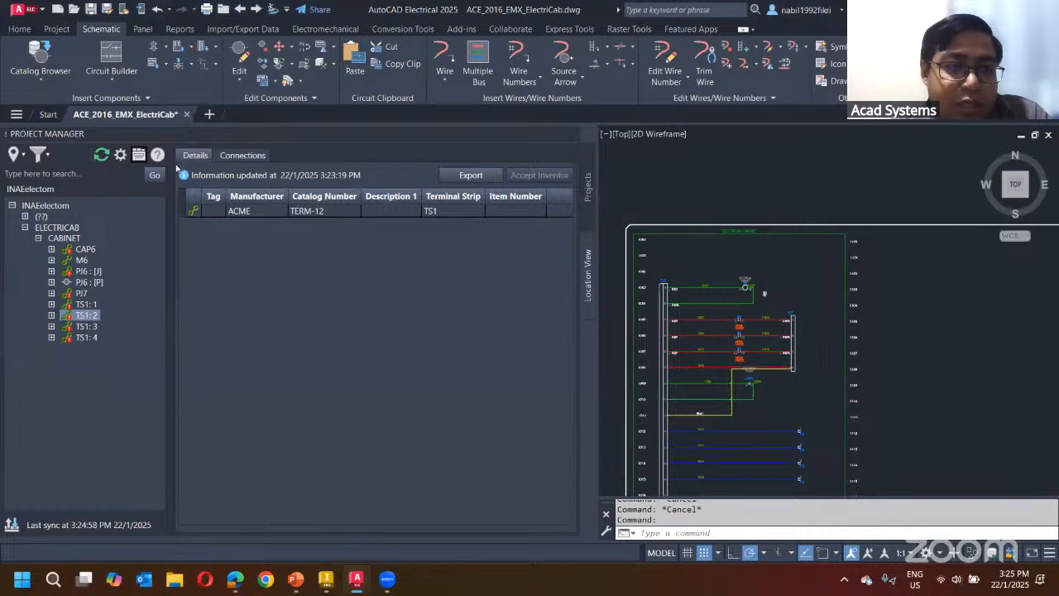
left_click(141, 156)
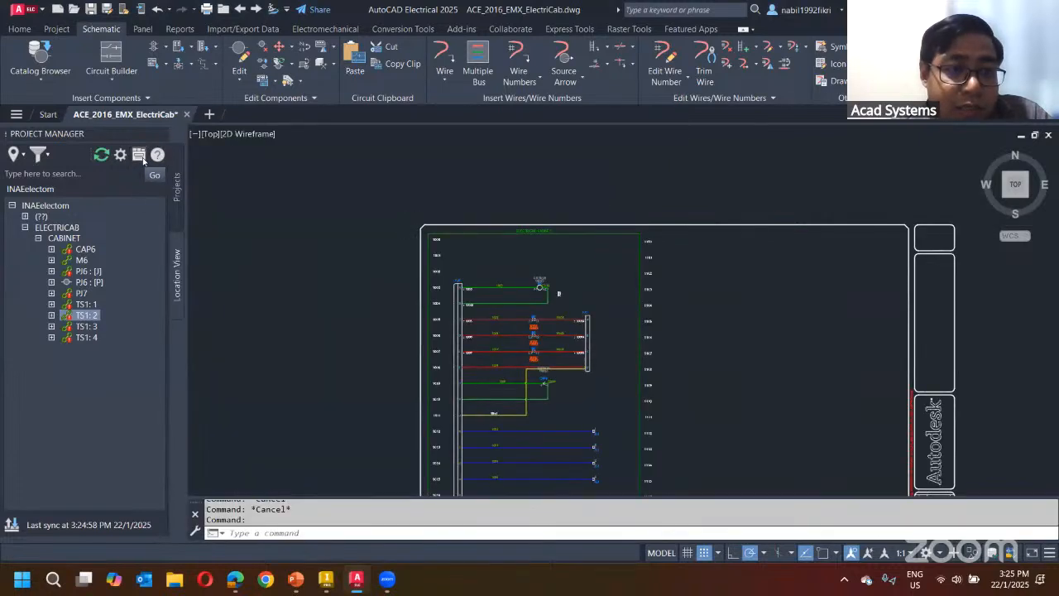
left_click(141, 157)
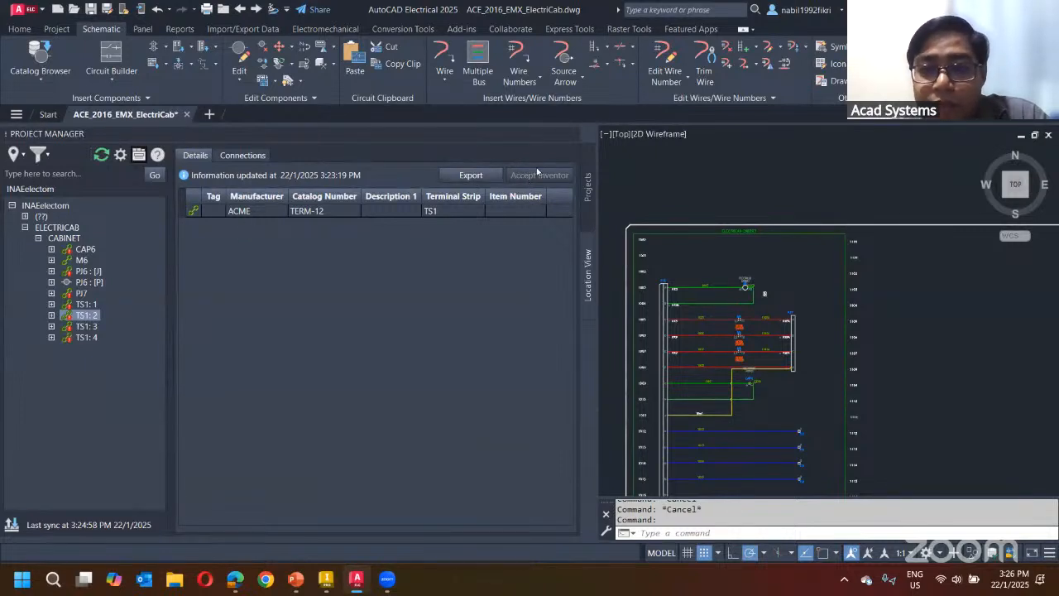
left_click(242, 157)
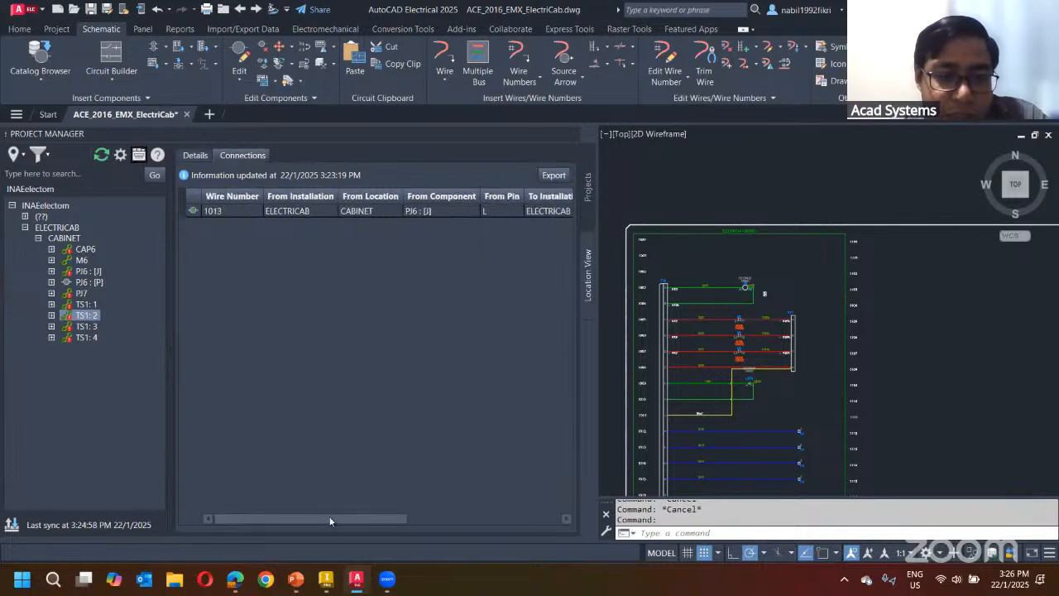
left_click_drag(330, 518, 496, 522)
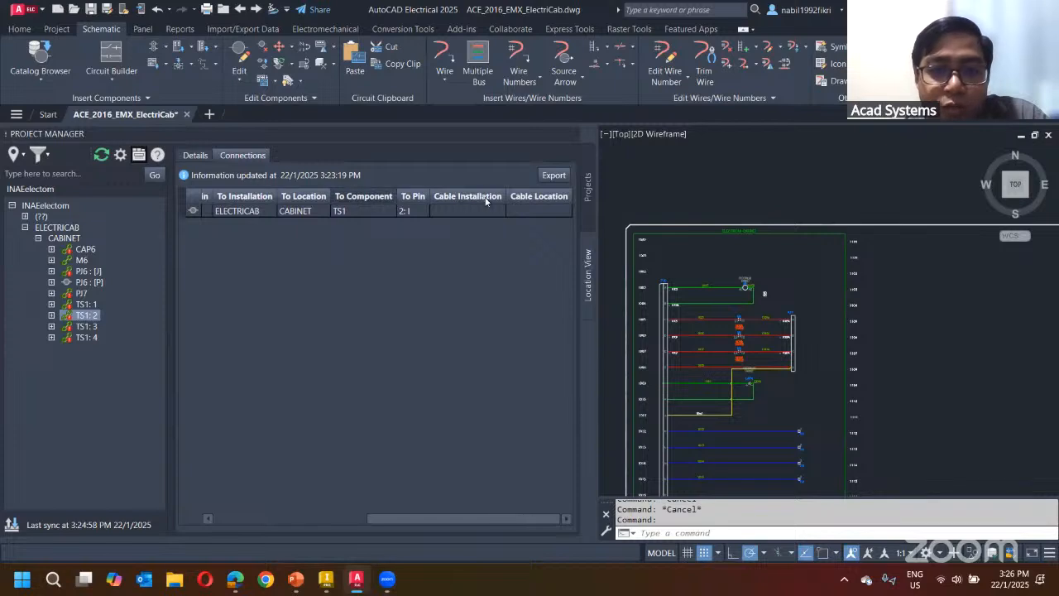
- Add the Wire Length (cm) column to the location view's connections table
right_click(529, 200)
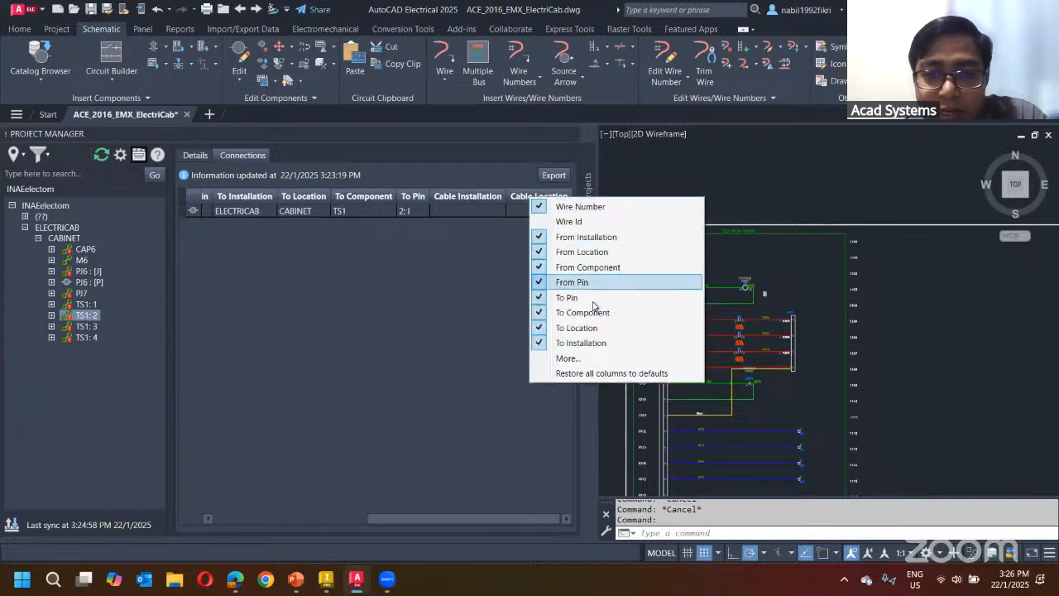
left_click(586, 359)
scroll(577, 332, "down", 3)
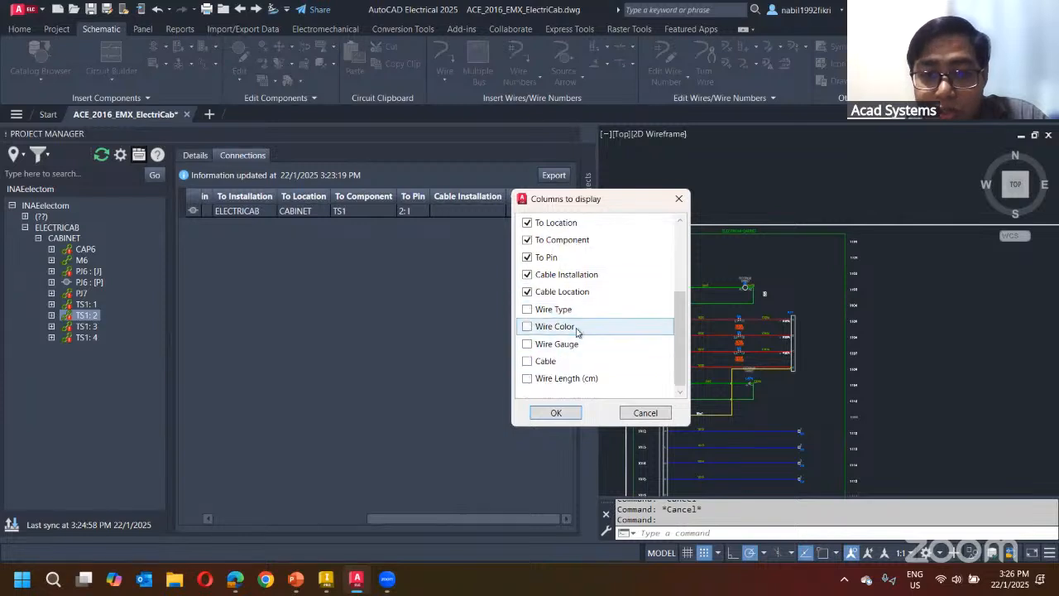
left_click(531, 379)
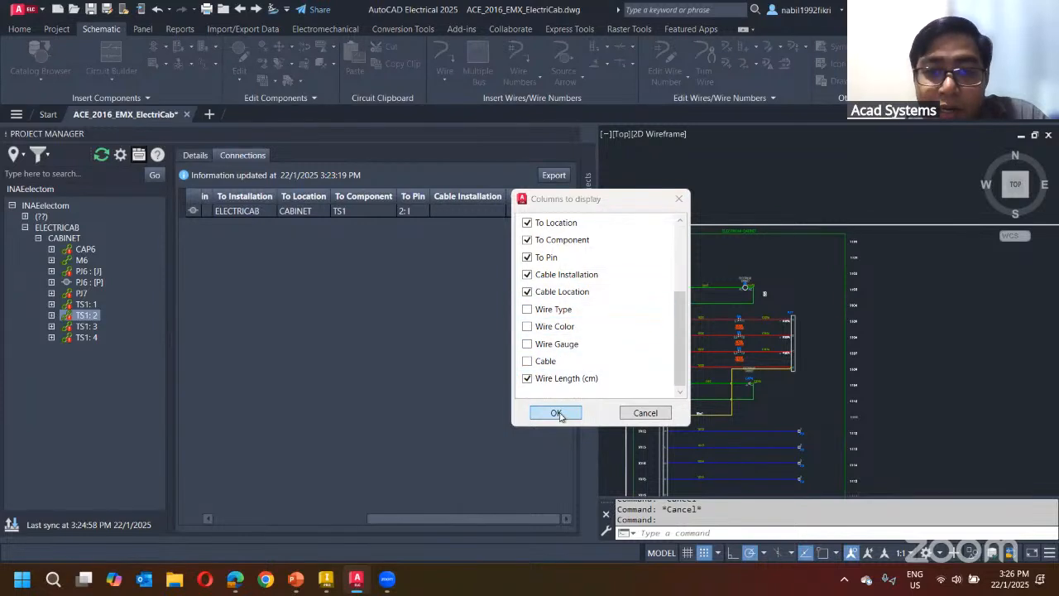
left_click(556, 413)
- Review the wire lengths in the connections of the ELECTRICAB installation and its CABINET location
left_click_drag(473, 513, 606, 529)
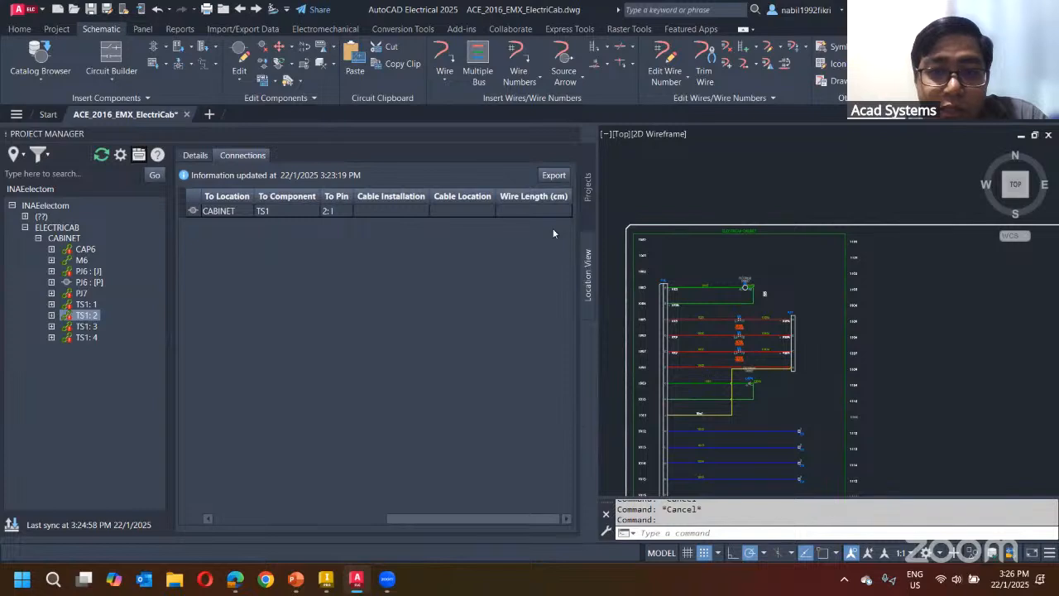
left_click(56, 227)
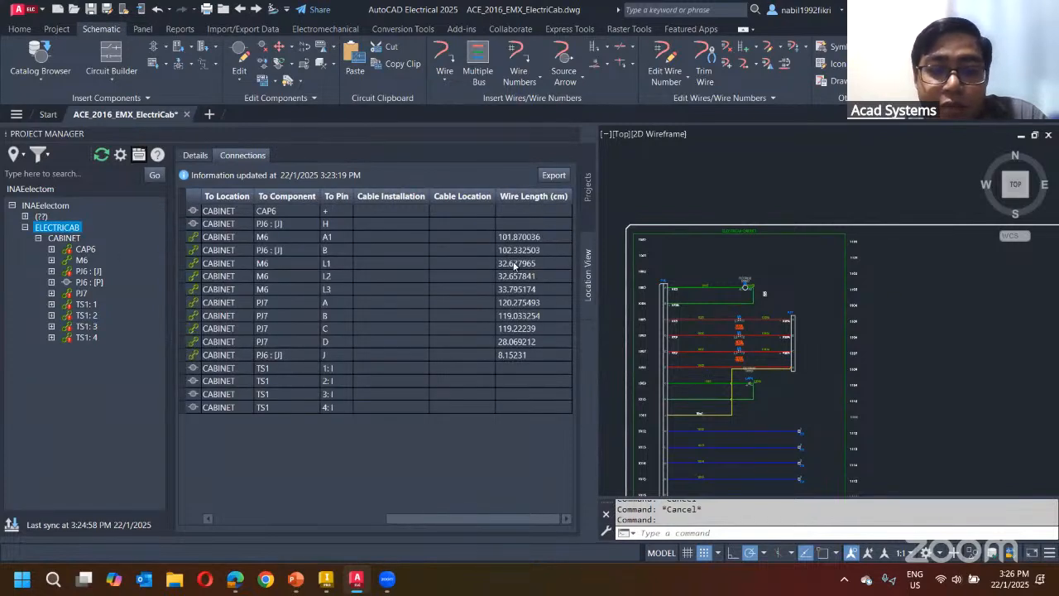
key("Down")
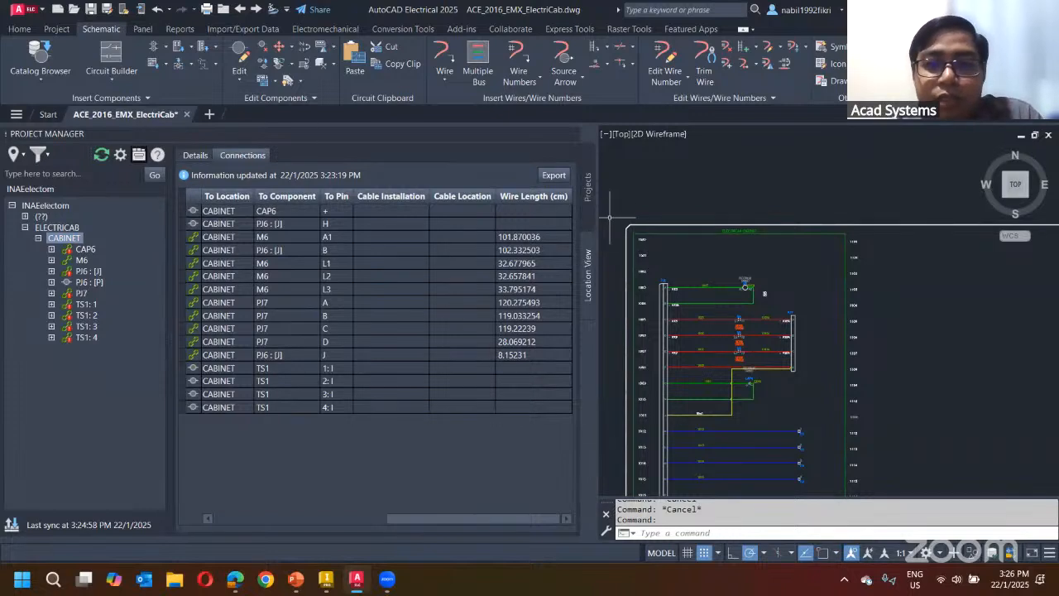
mouse_move(625, 208)
middle_mouse_down()
mouse_move(638, 208)
mouse_move(627, 209)
middle_mouse_up()
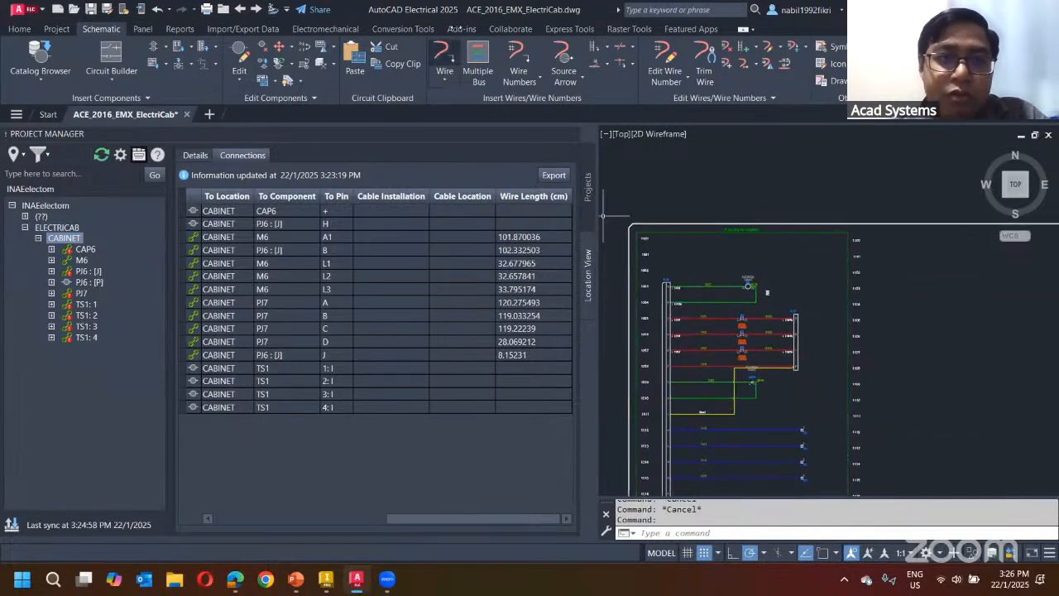